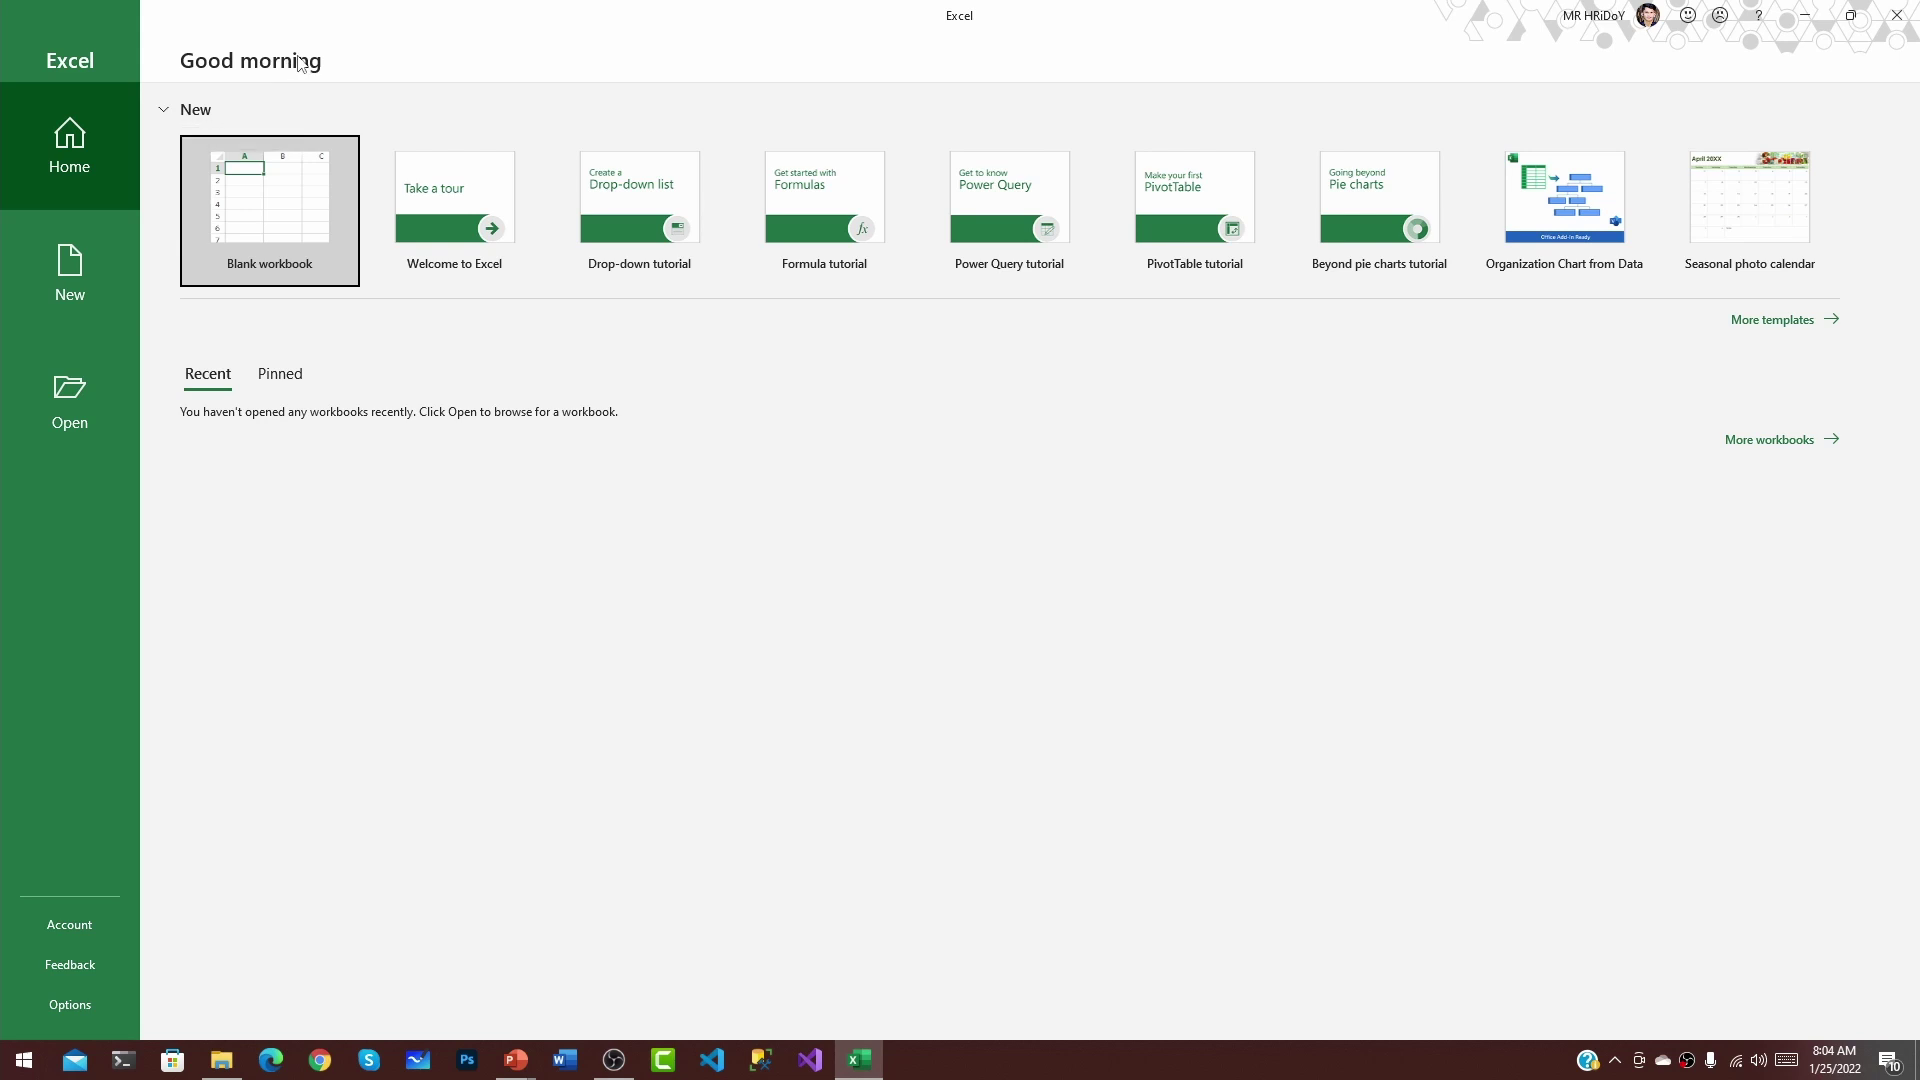
# Collapse and re-expand the list of new workbook templates on the start page
pyautogui.click(164, 108)
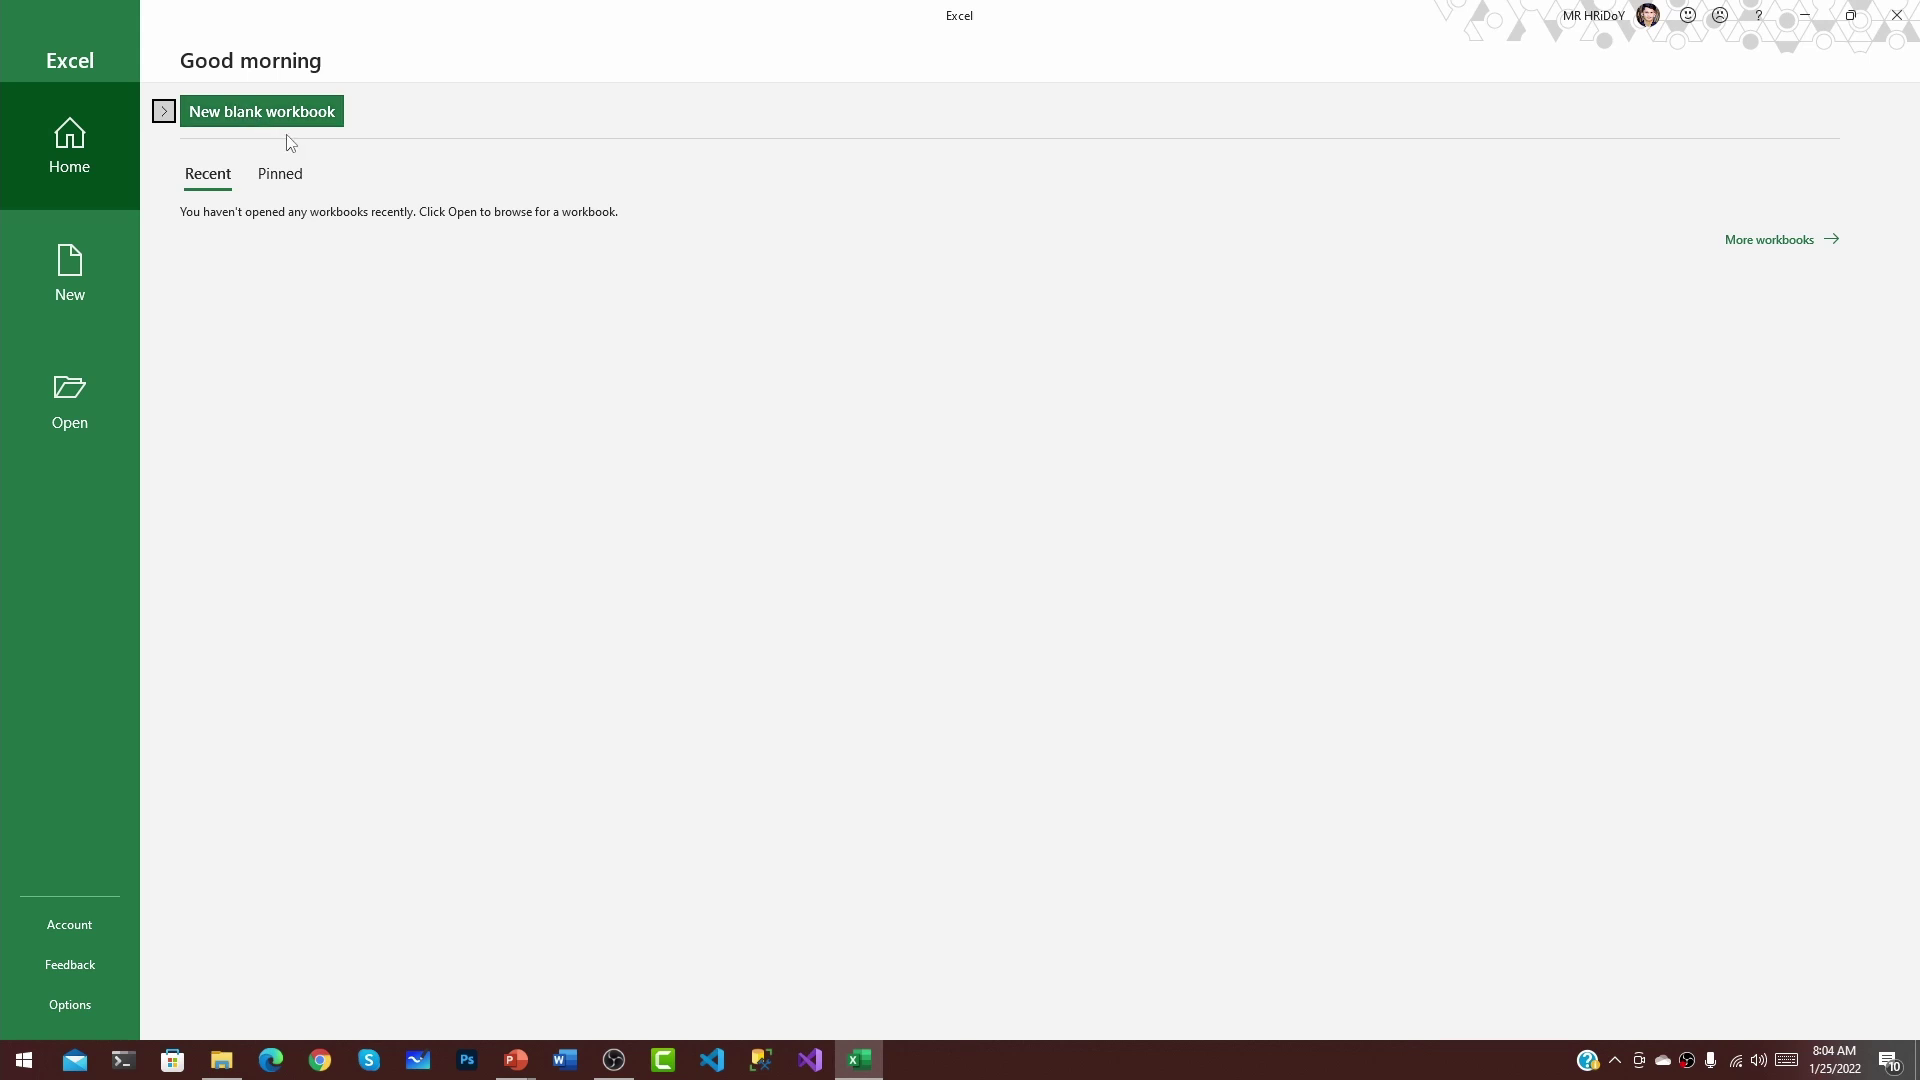
pyautogui.click(163, 110)
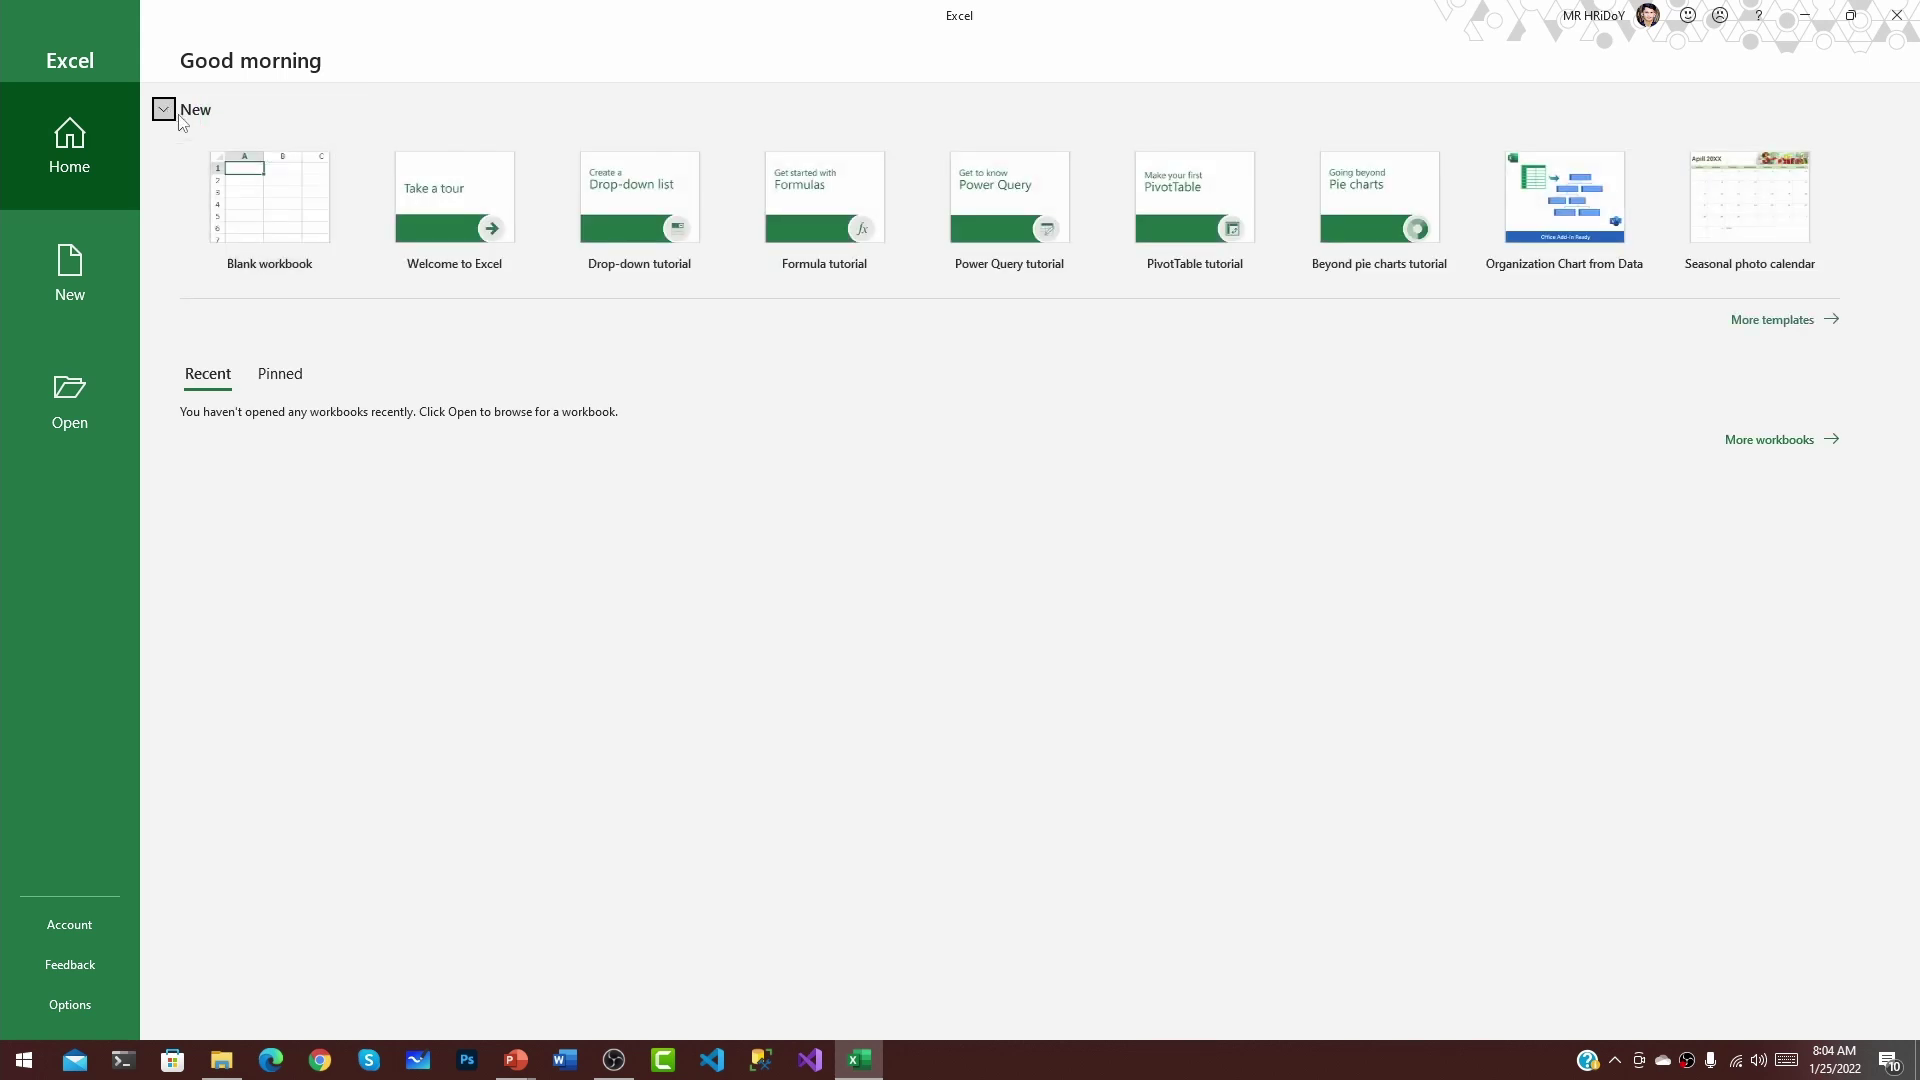
pyautogui.click(163, 109)
pyautogui.click(163, 110)
# Create a workbook from the Seasonal photo calendar template and look over its January sheet
pyautogui.click(1745, 240)
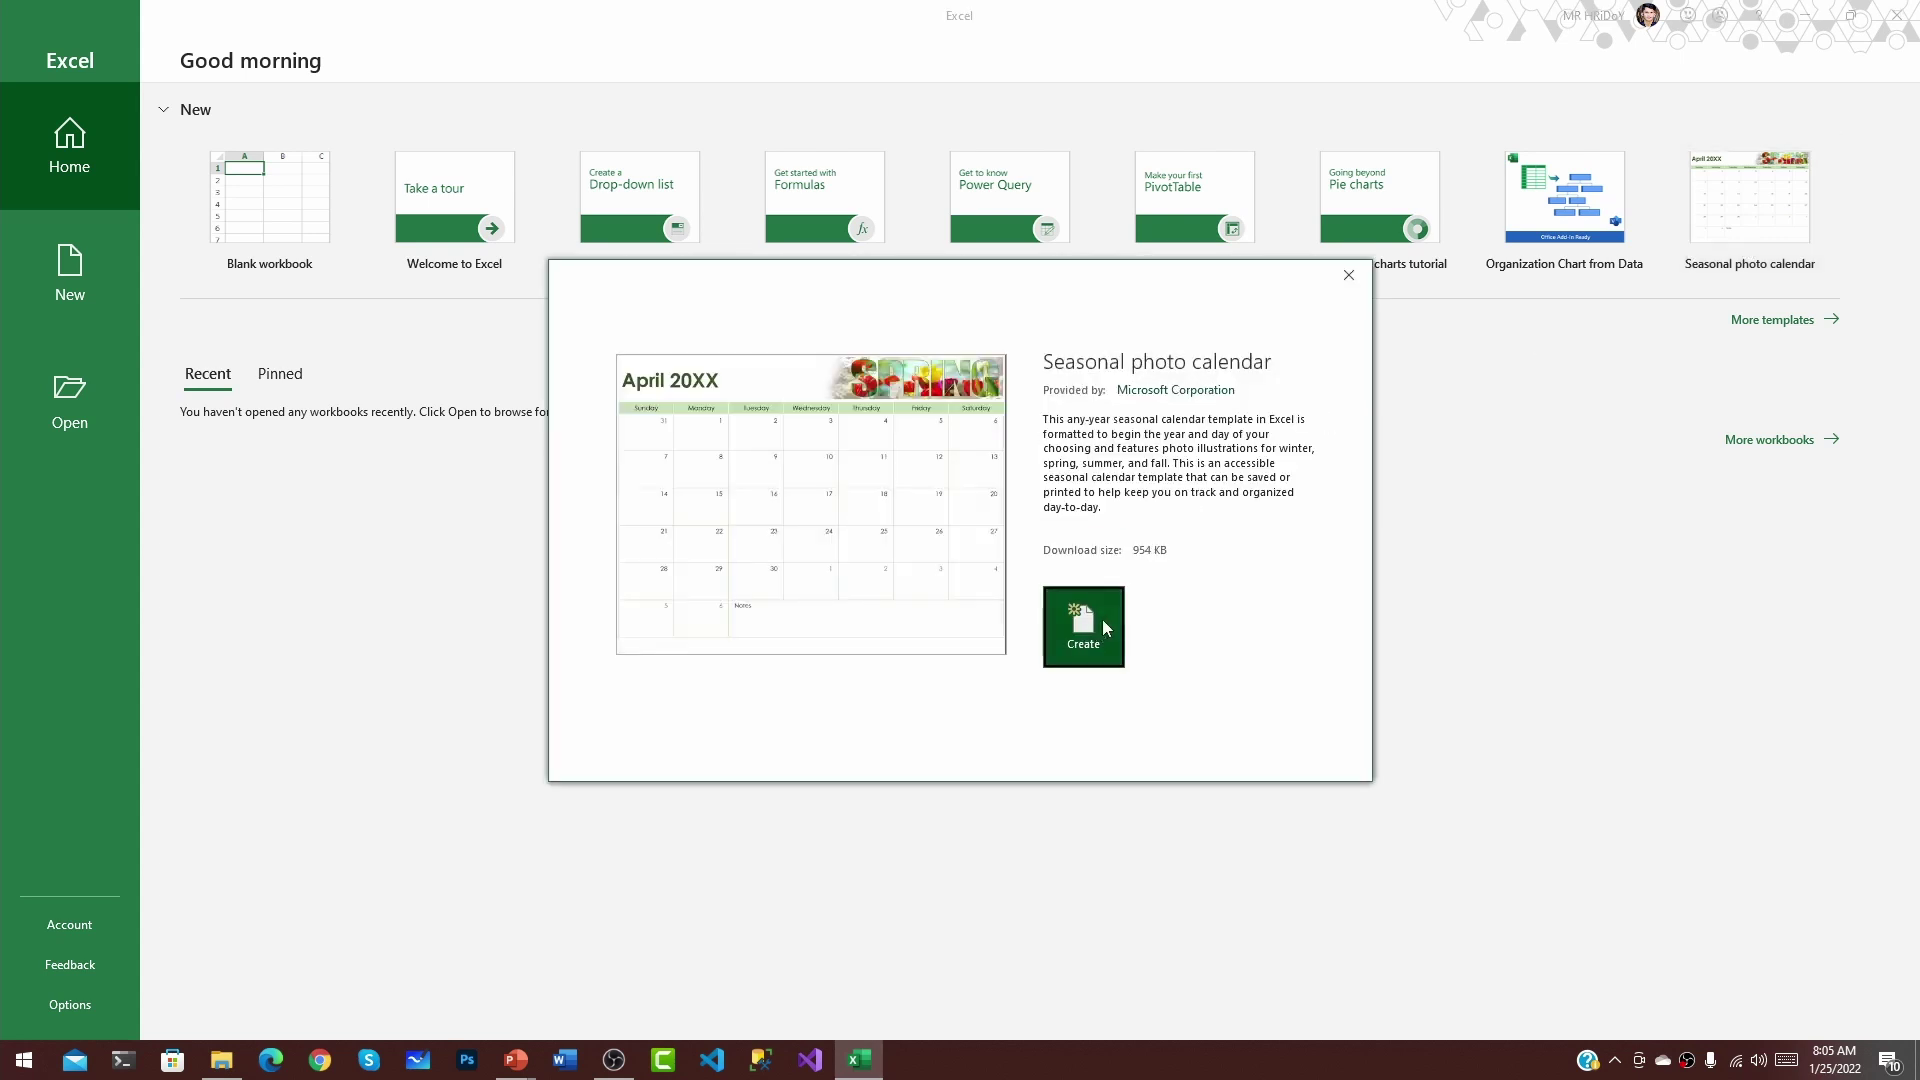
pyautogui.click(1106, 628)
pyautogui.scroll(-10, 362, 449)
pyautogui.scroll(11, 362, 450)
pyautogui.scroll(-20, 441, 455)
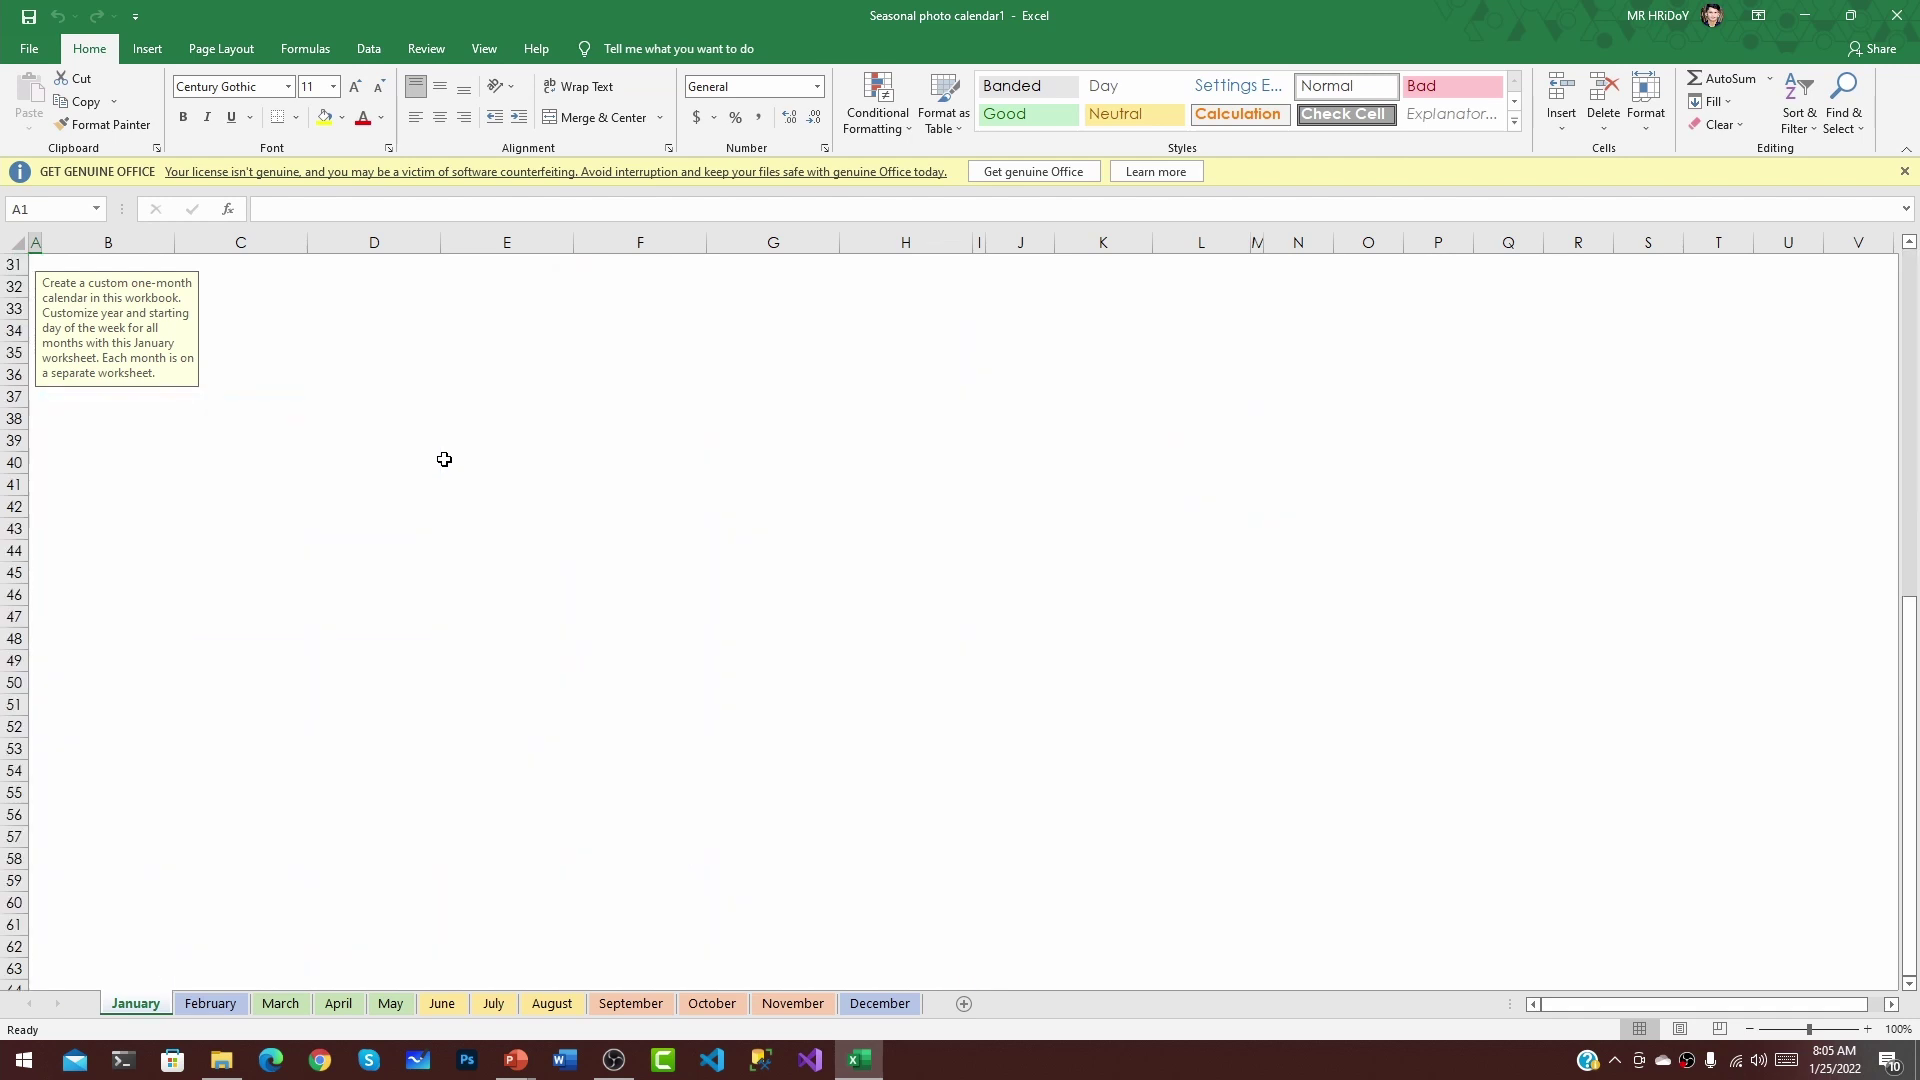
pyautogui.scroll(20, 444, 462)
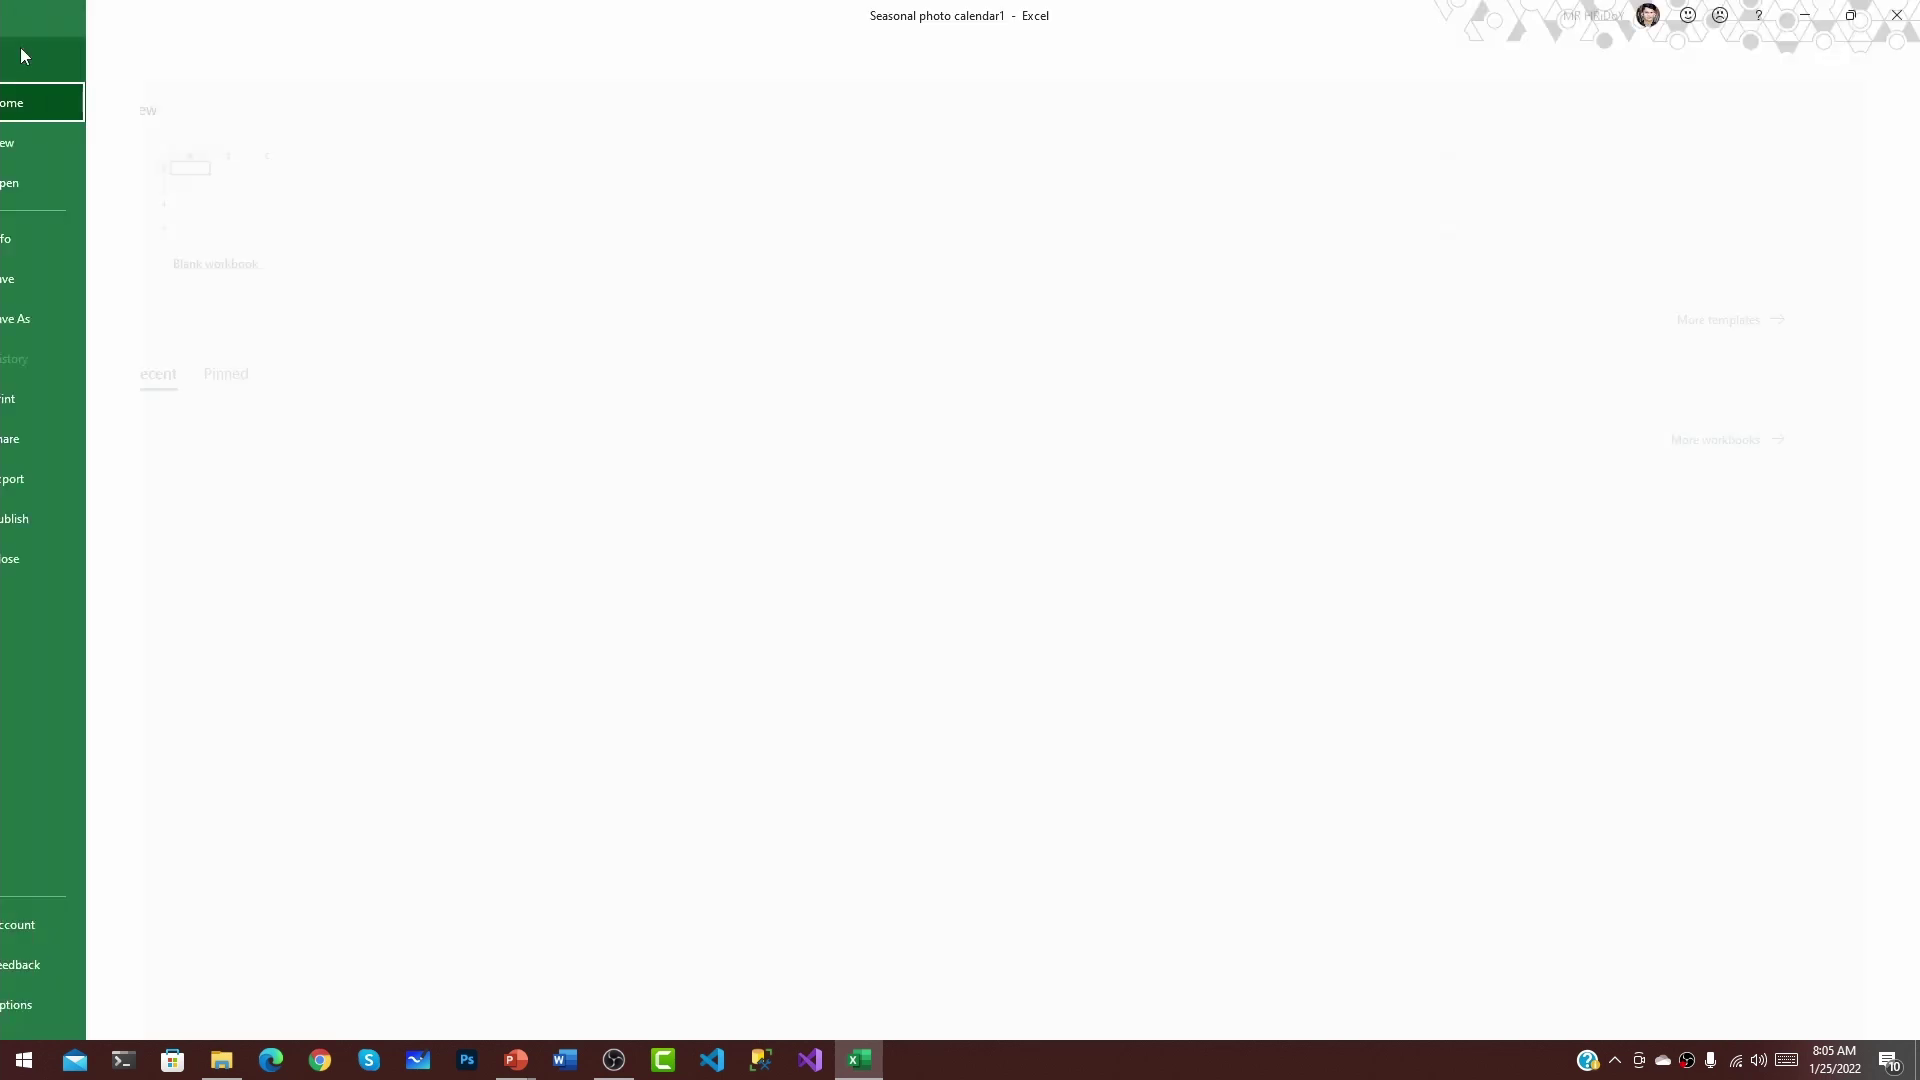
# Create a new blank workbook and return to the seasonal calendar workbook
pyautogui.click(25, 48)
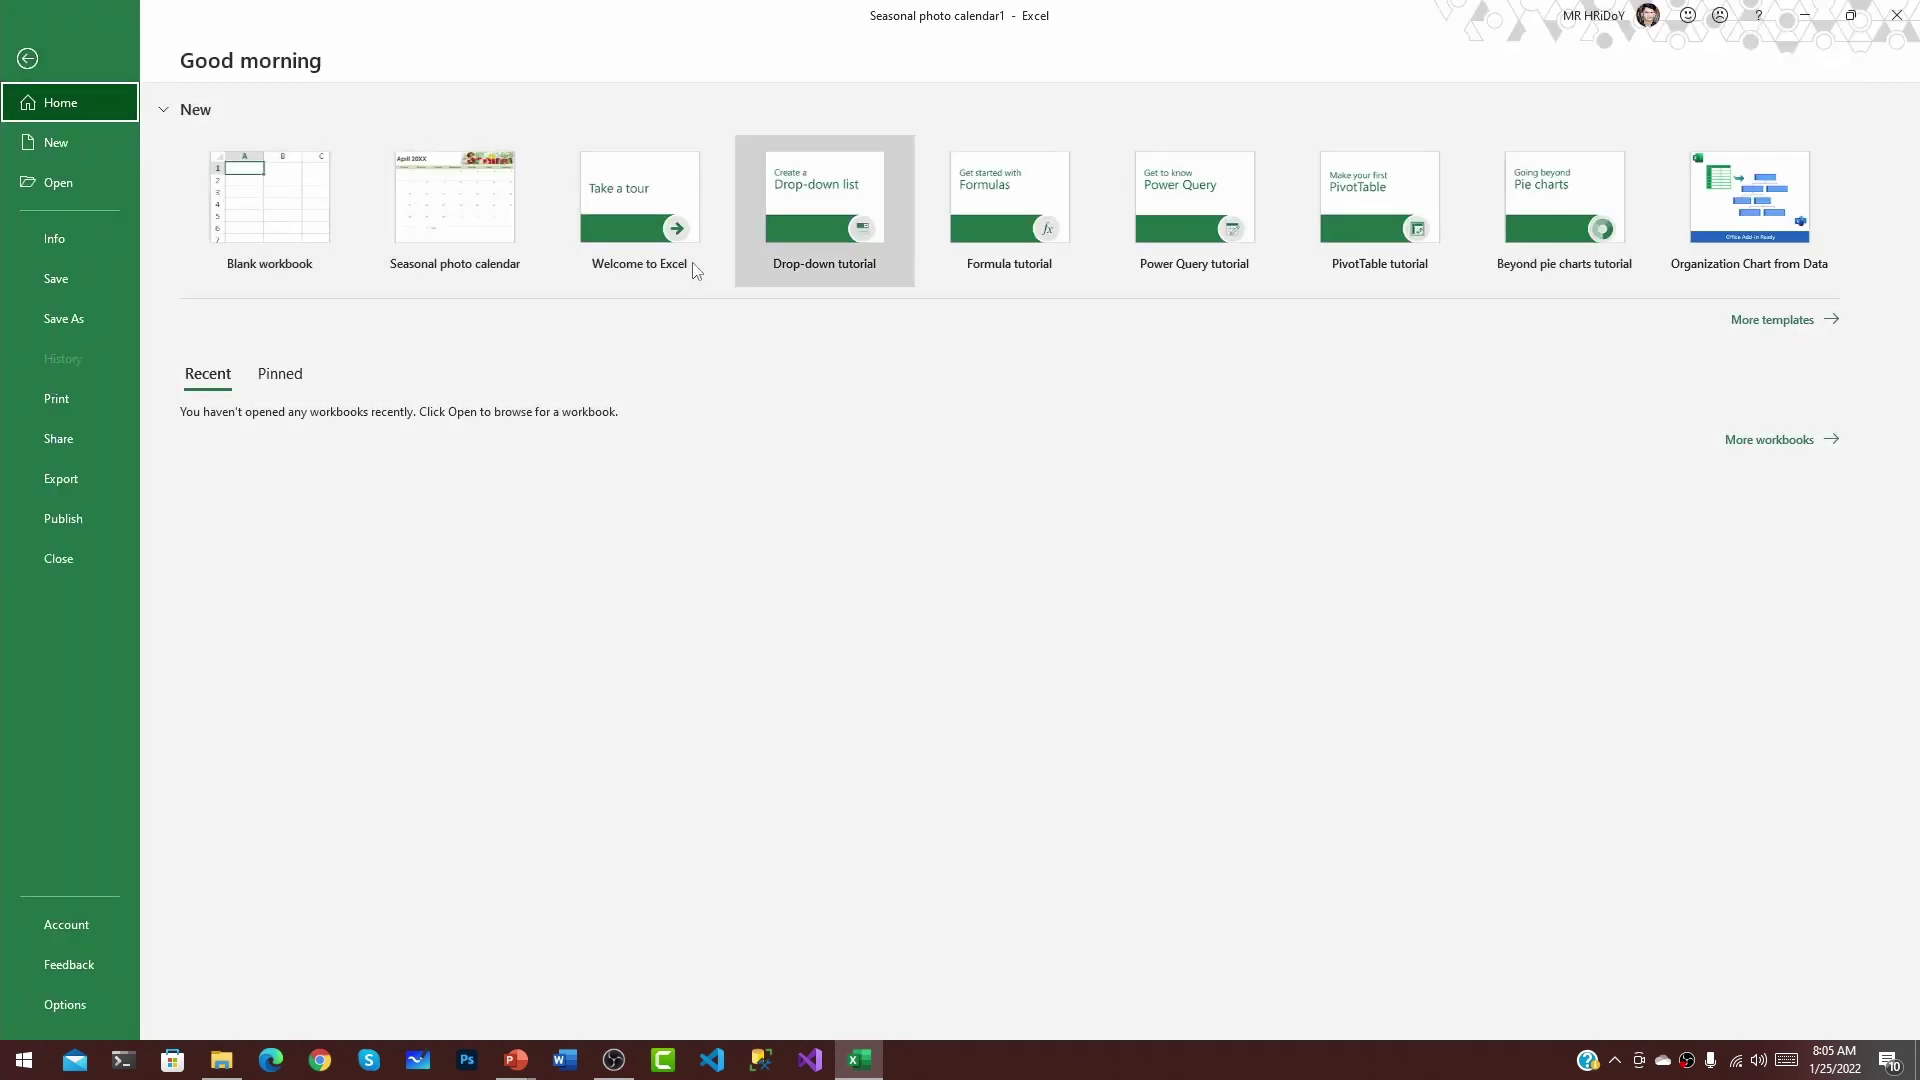
pyautogui.click(295, 225)
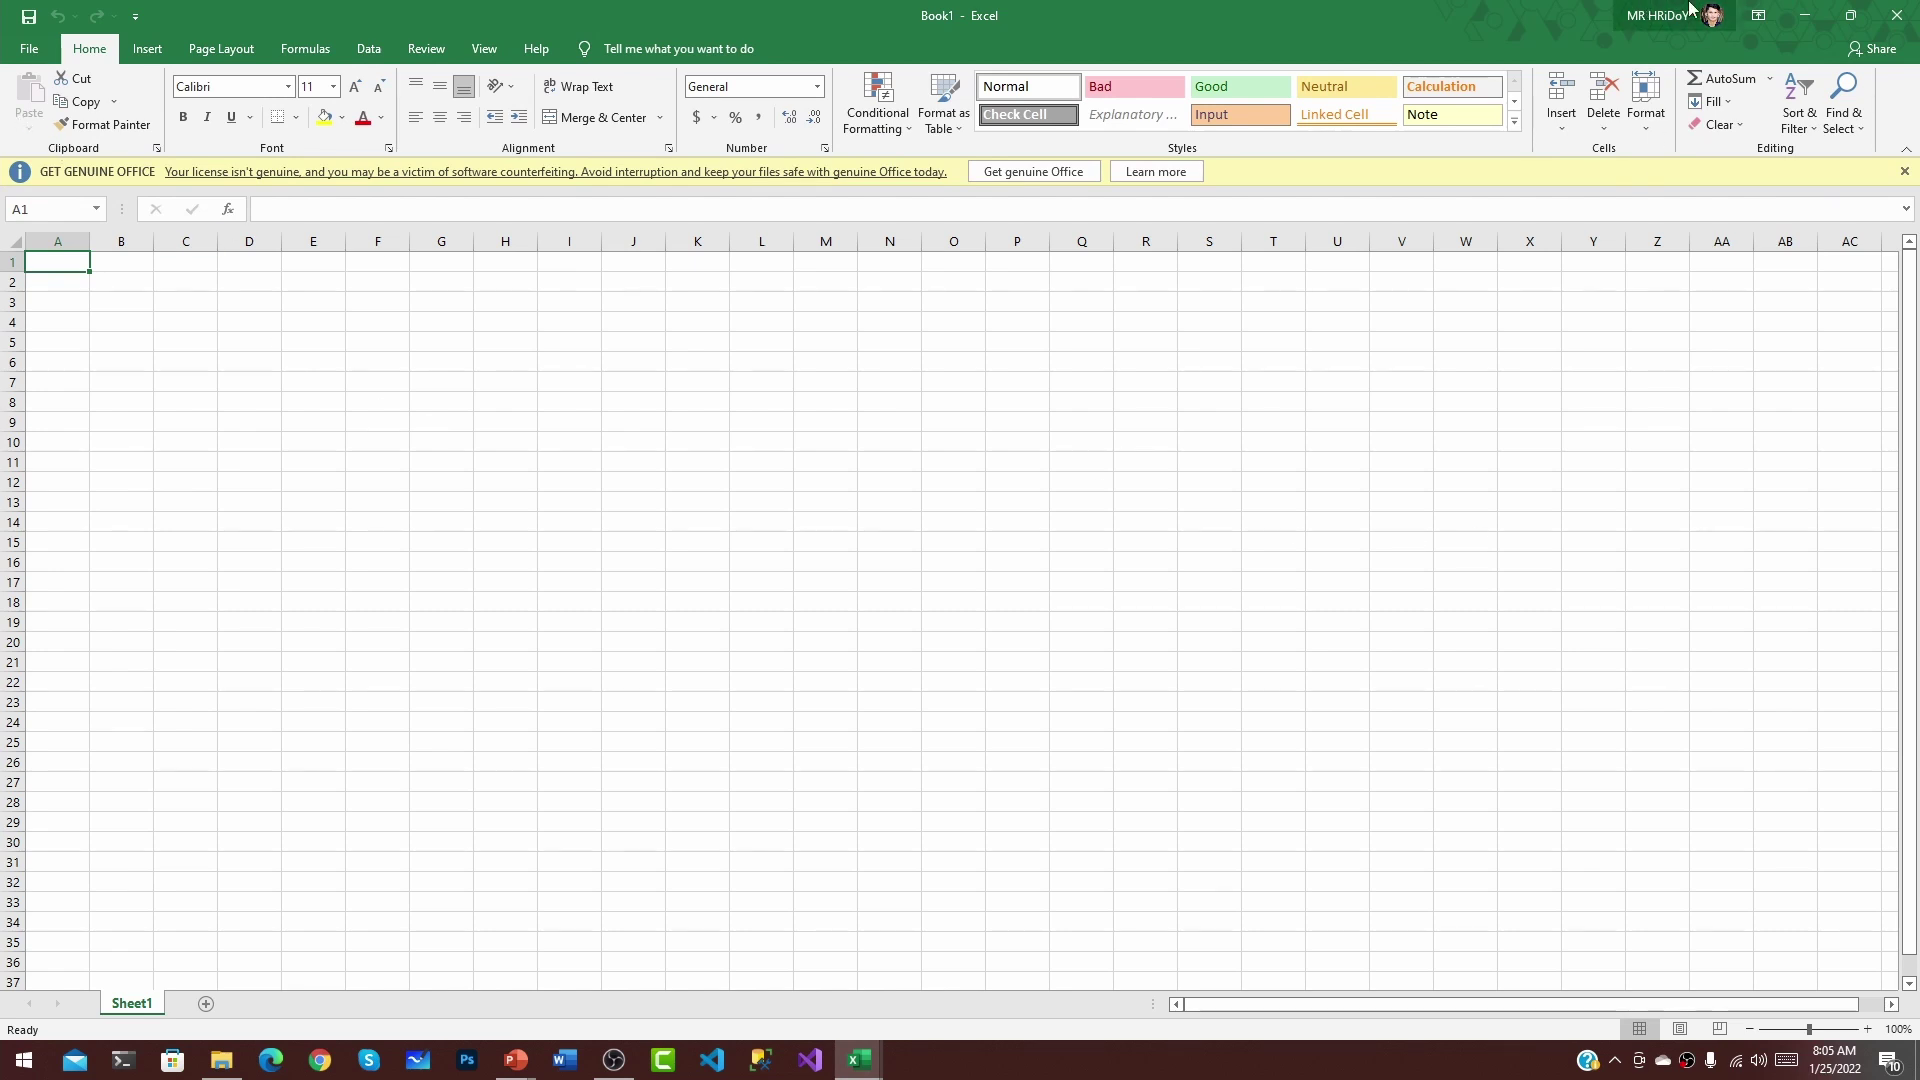
pyautogui.click(1789, 9)
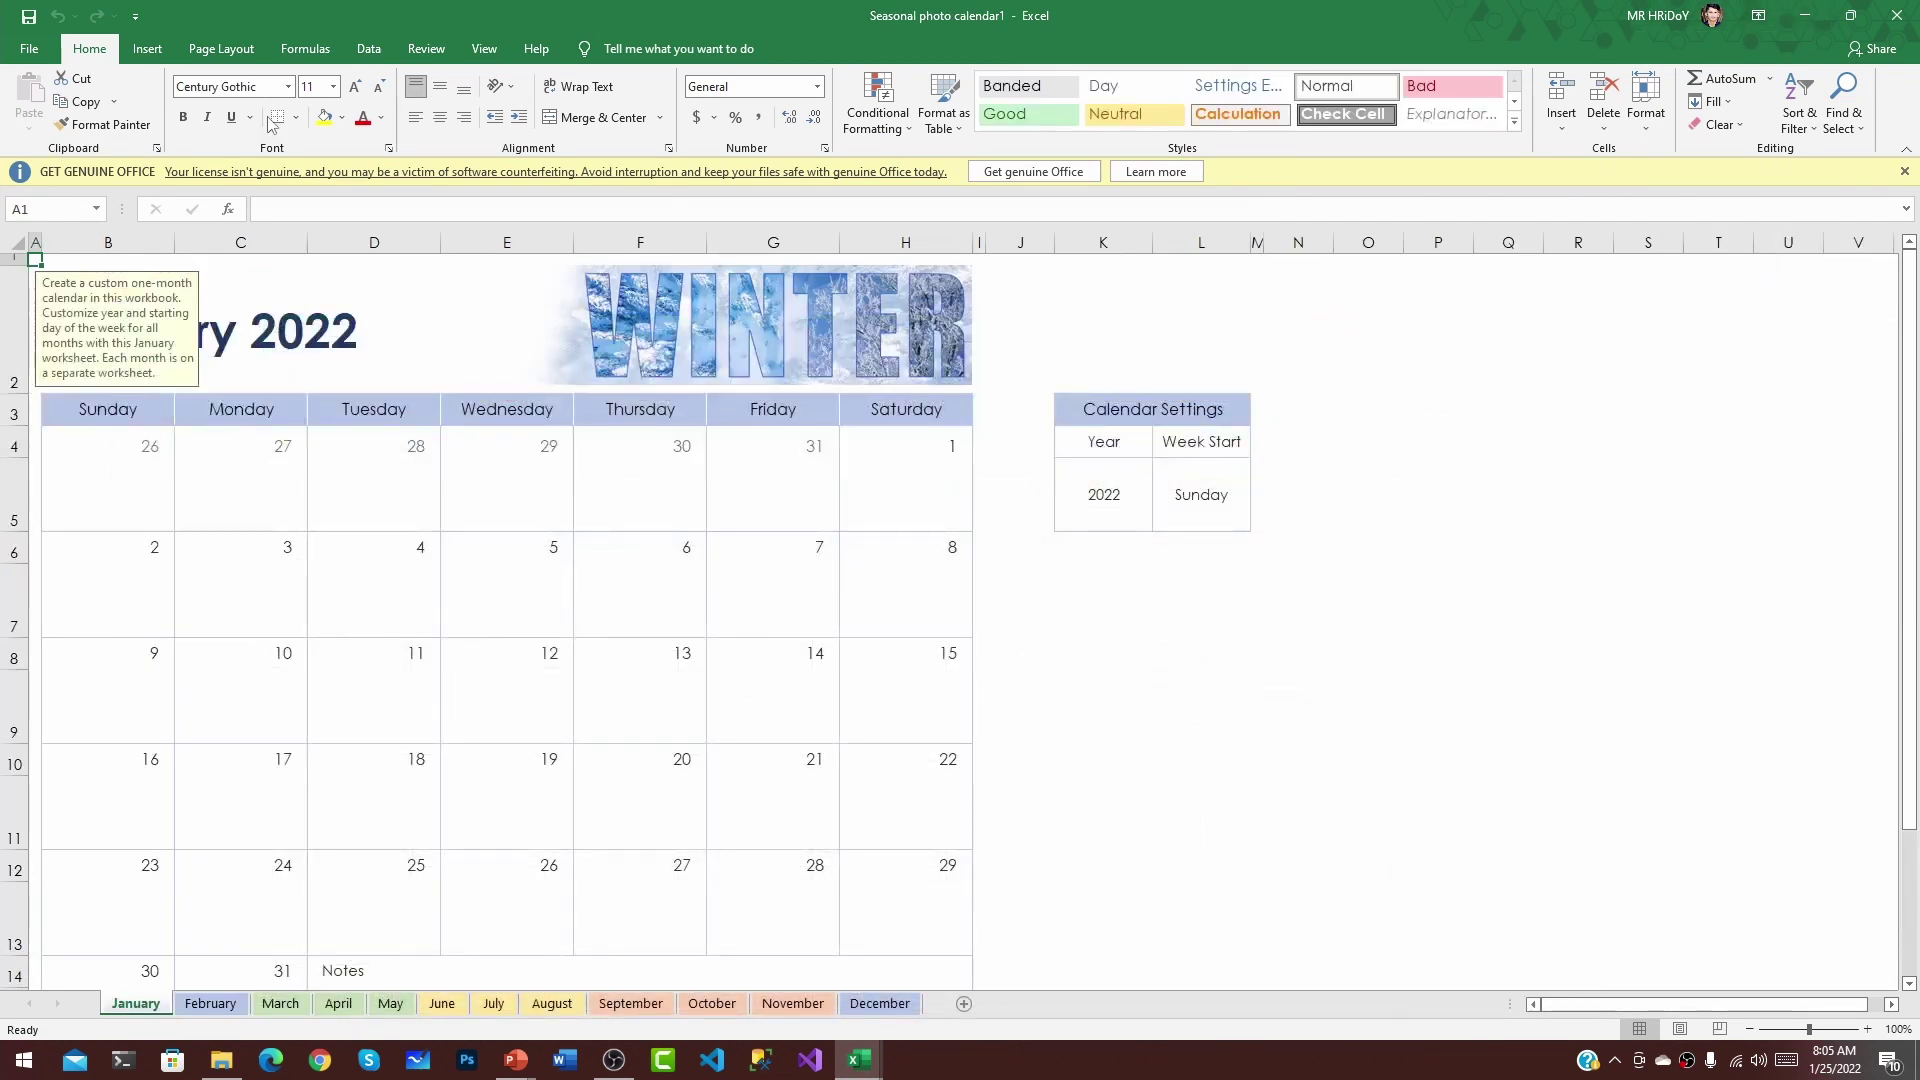
# Look through the available workbook templates and the locations for opening files, including the file browser, without opening anything
pyautogui.click(29, 49)
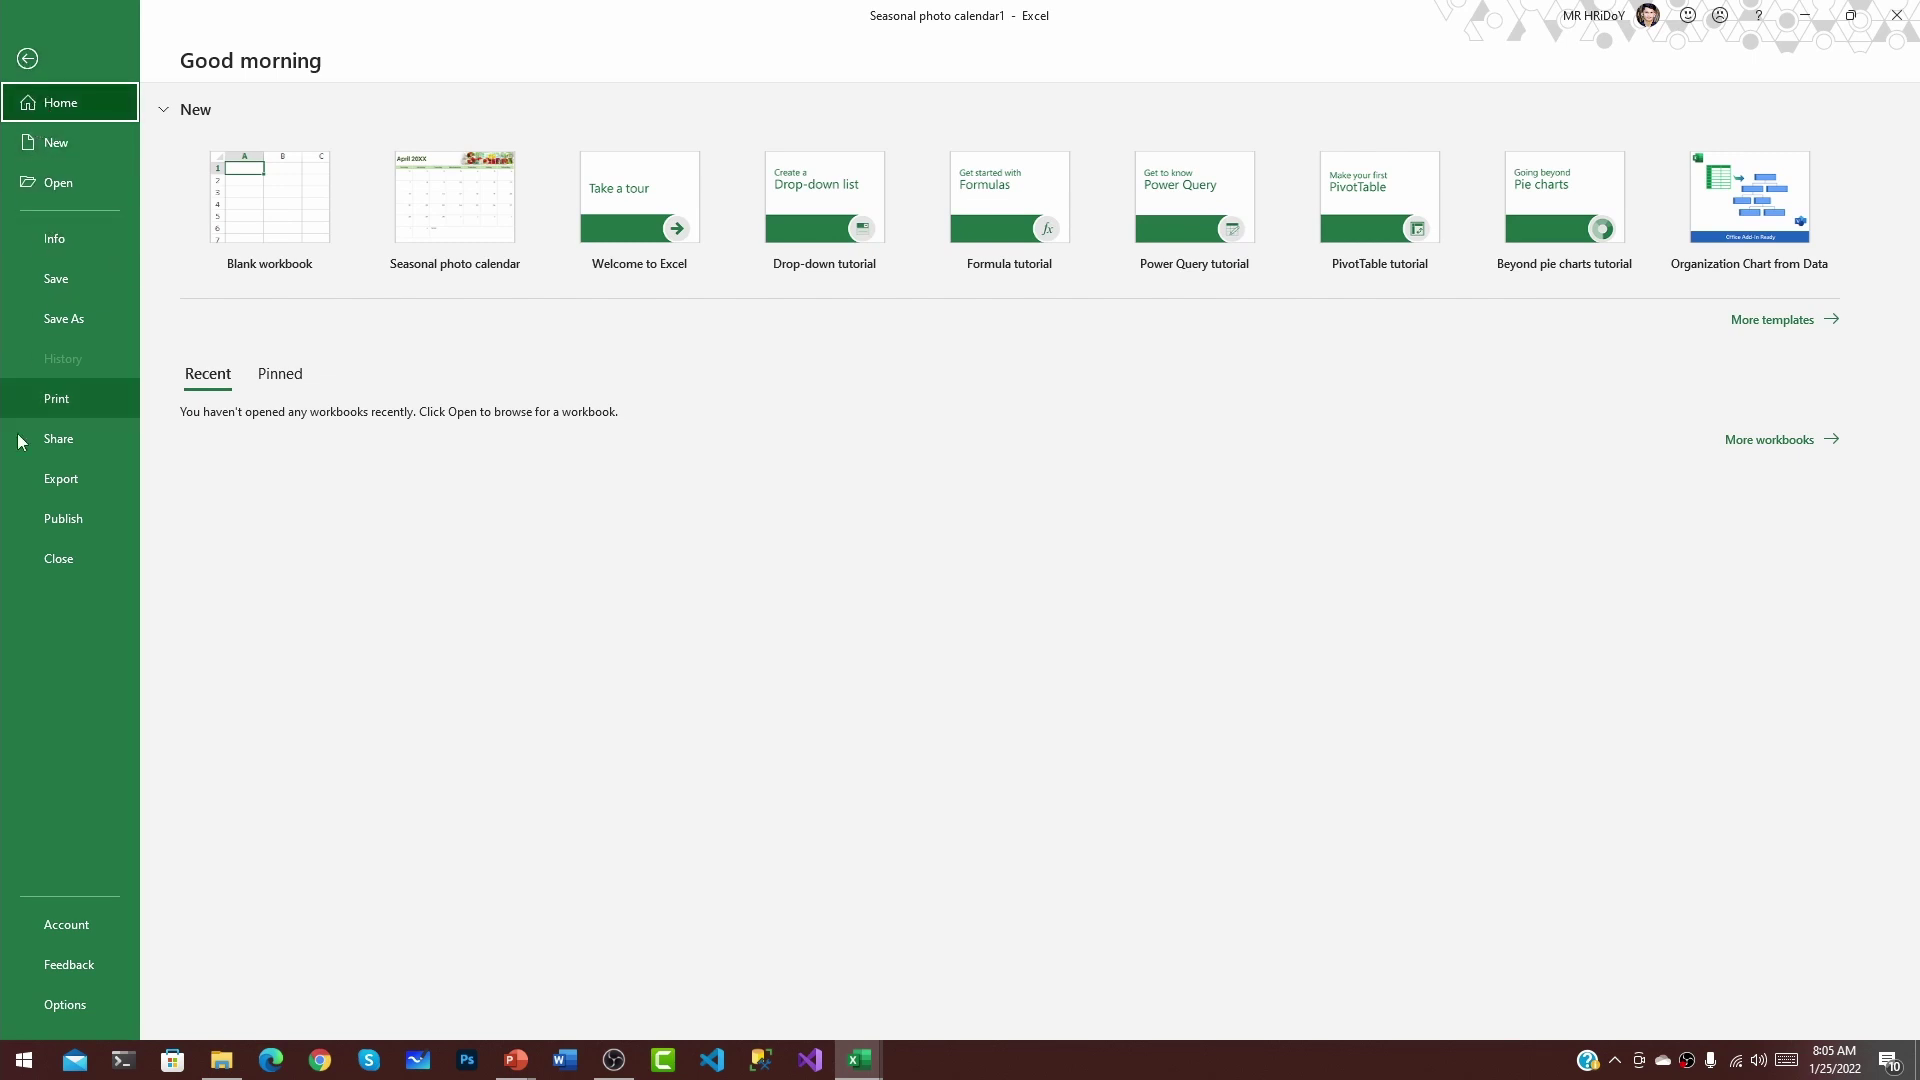
pyautogui.click(33, 148)
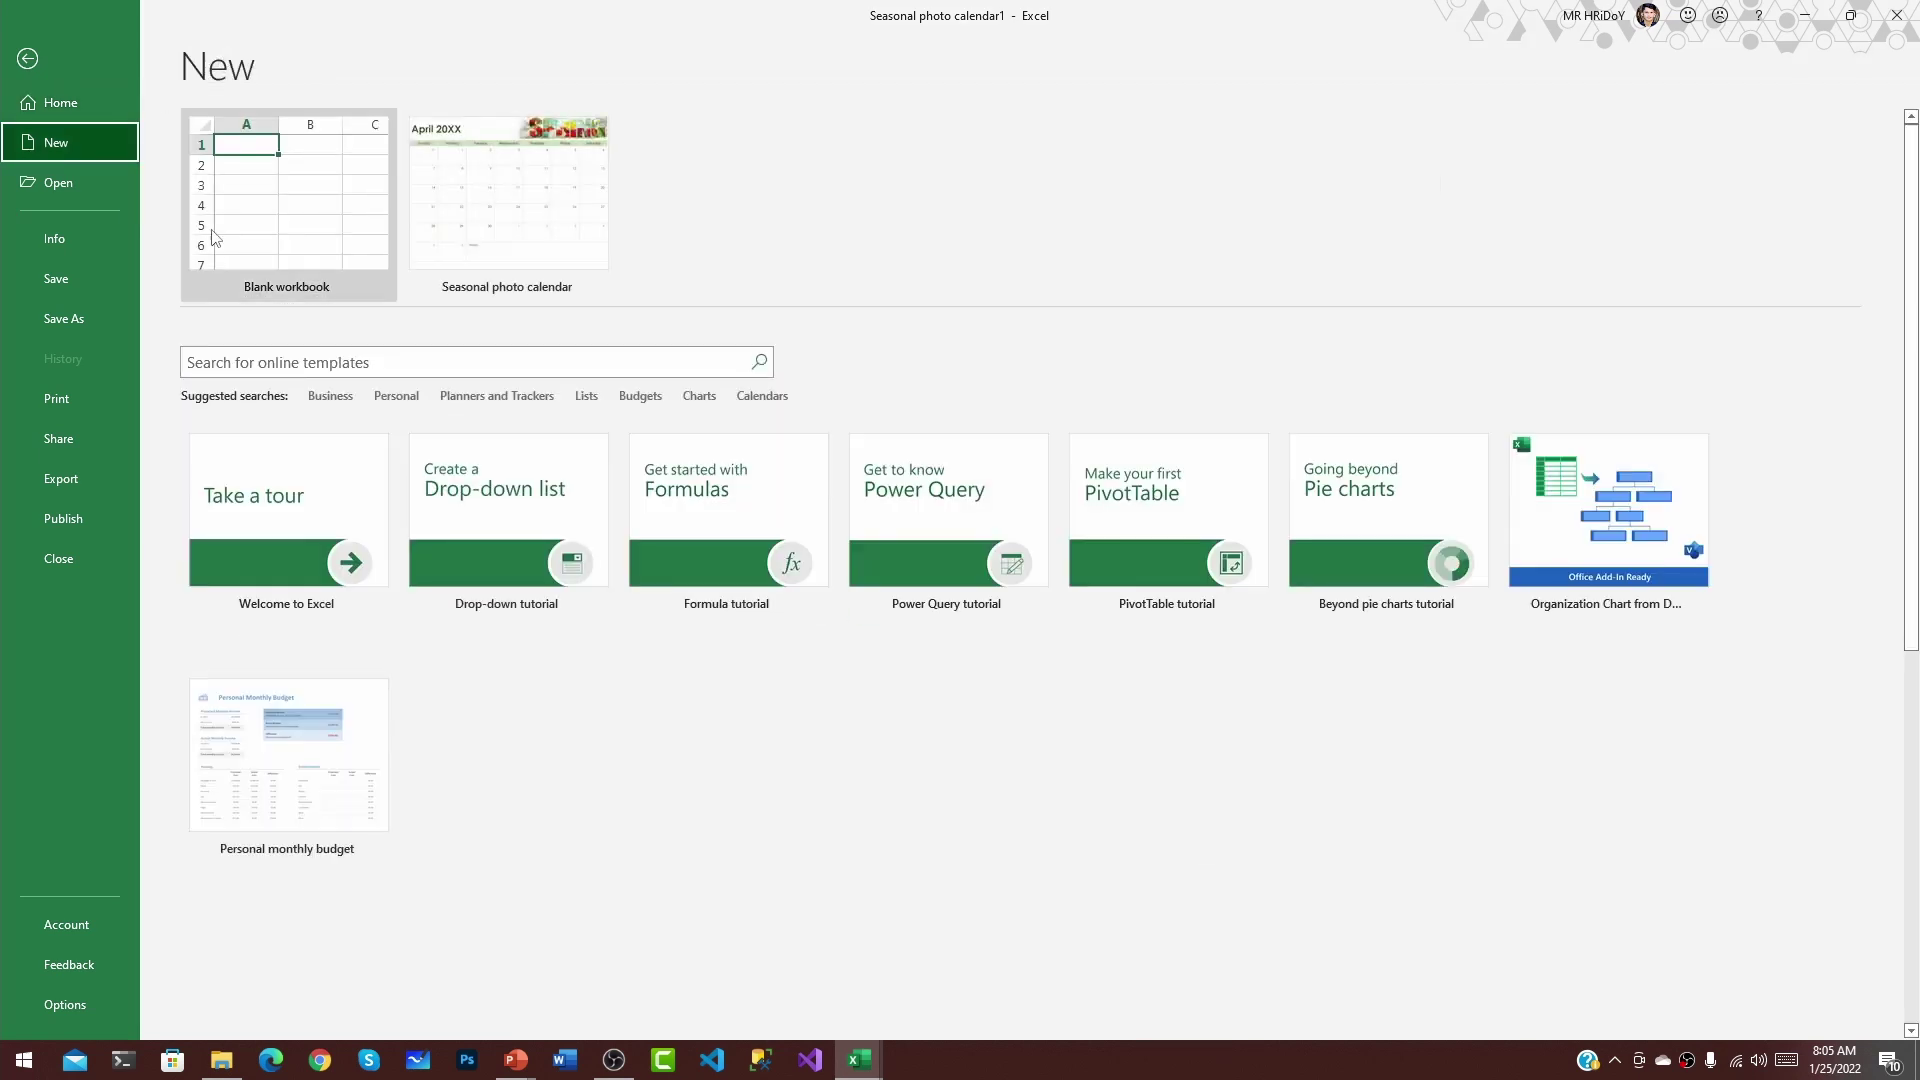
pyautogui.scroll(-5, 235, 320)
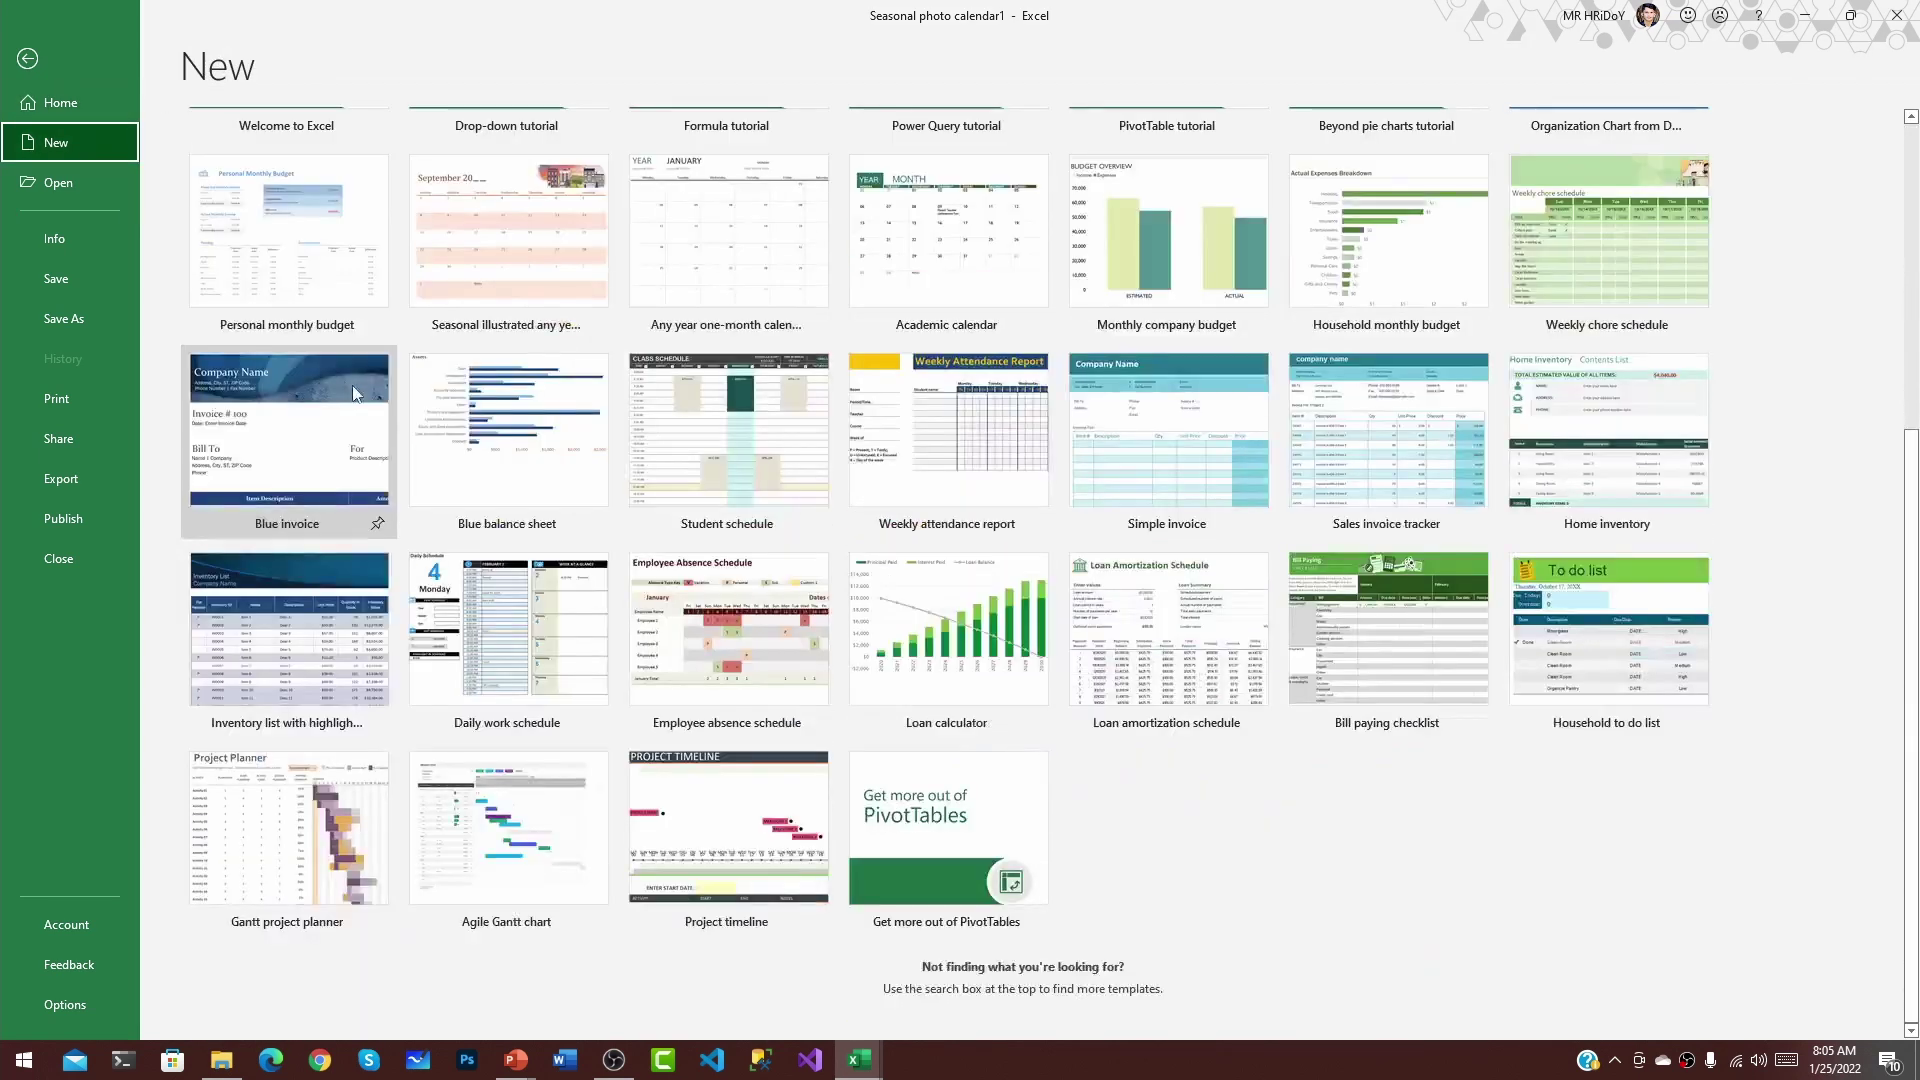
pyautogui.click(52, 185)
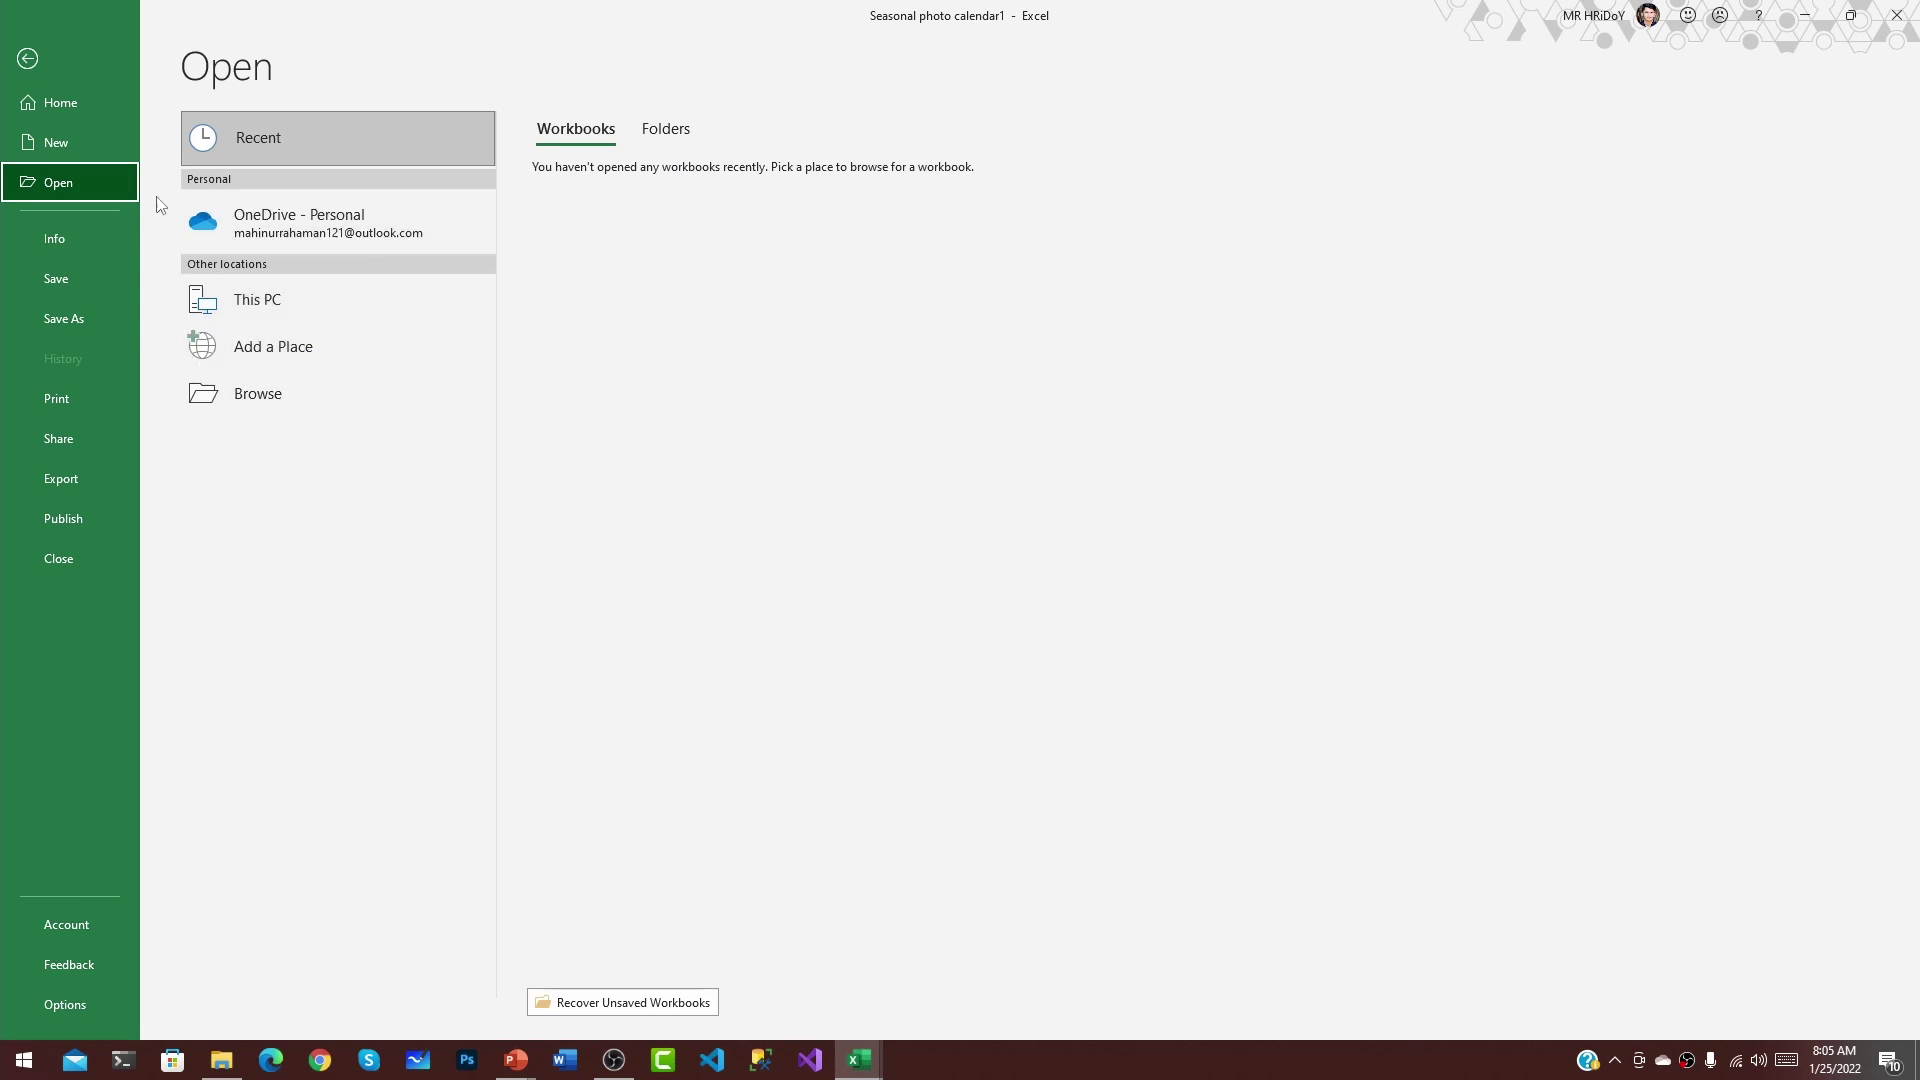
pyautogui.click(286, 402)
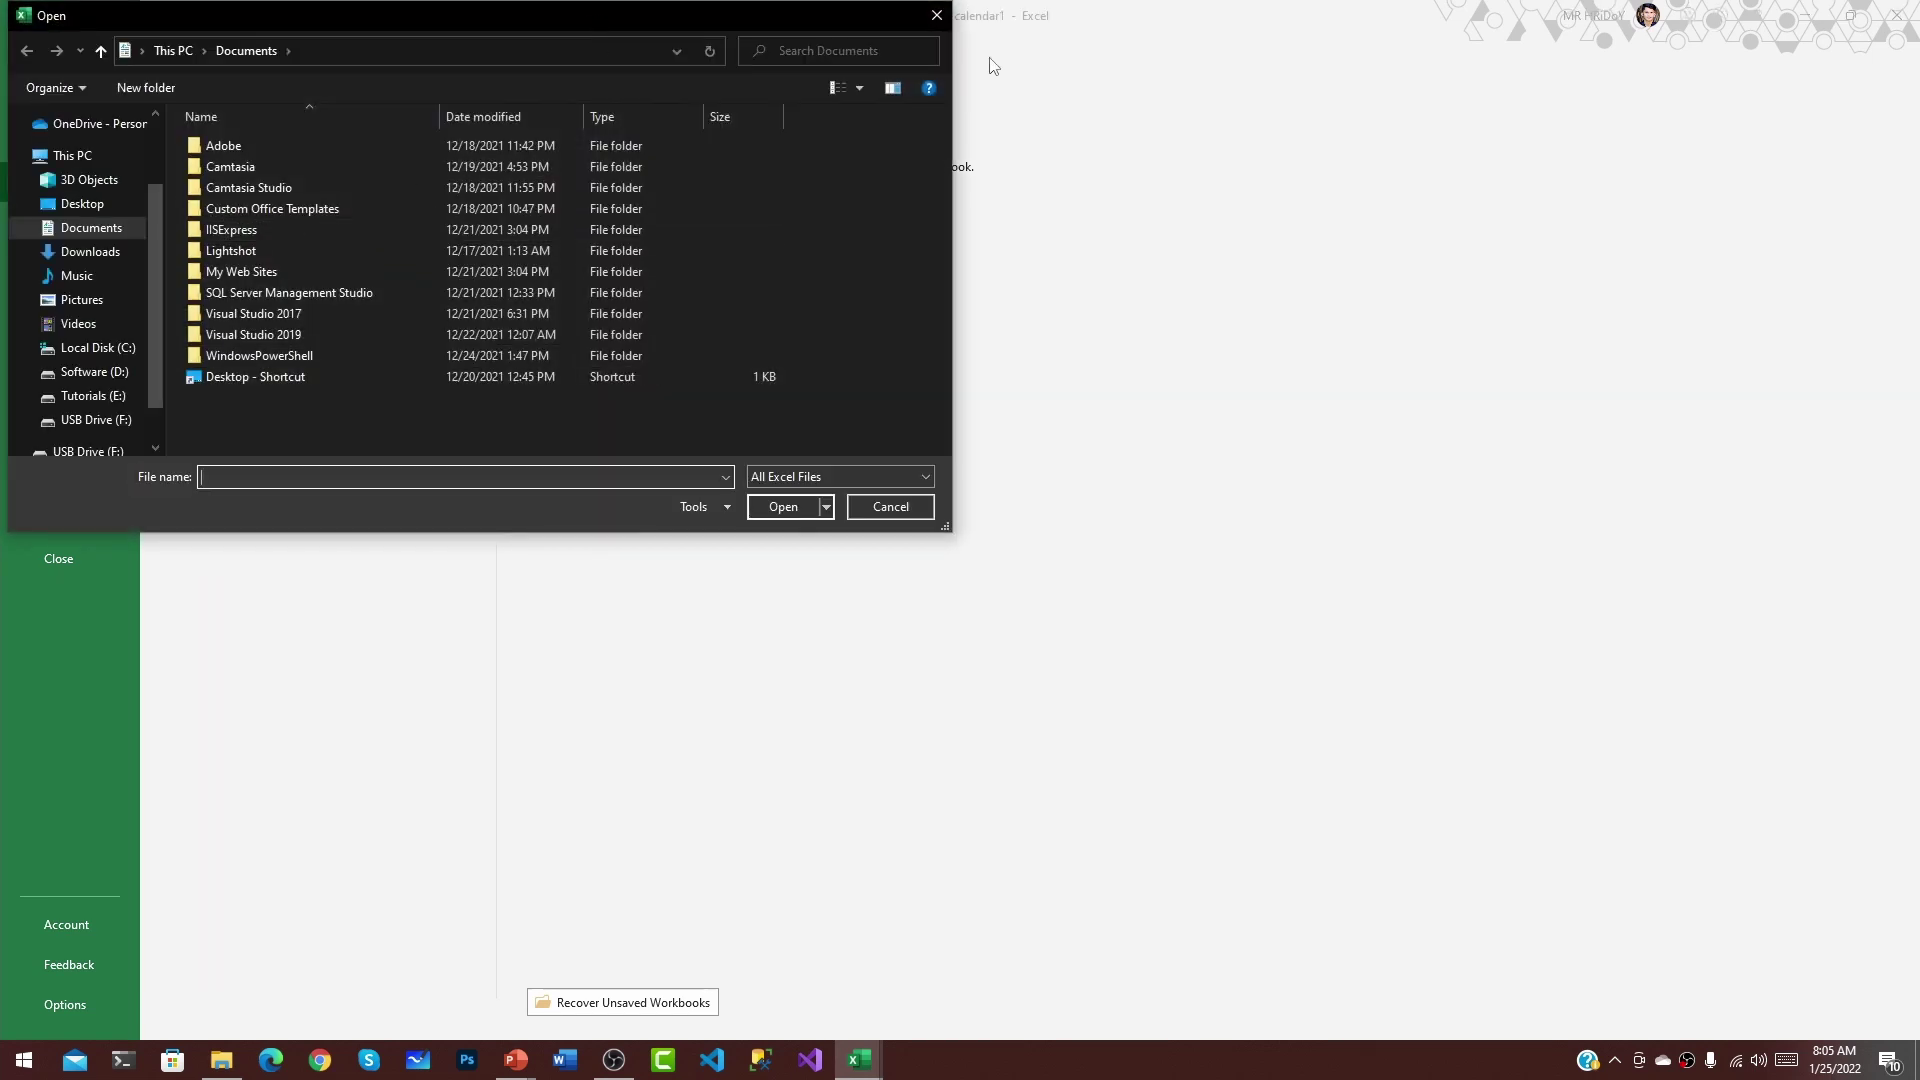
pyautogui.click(936, 15)
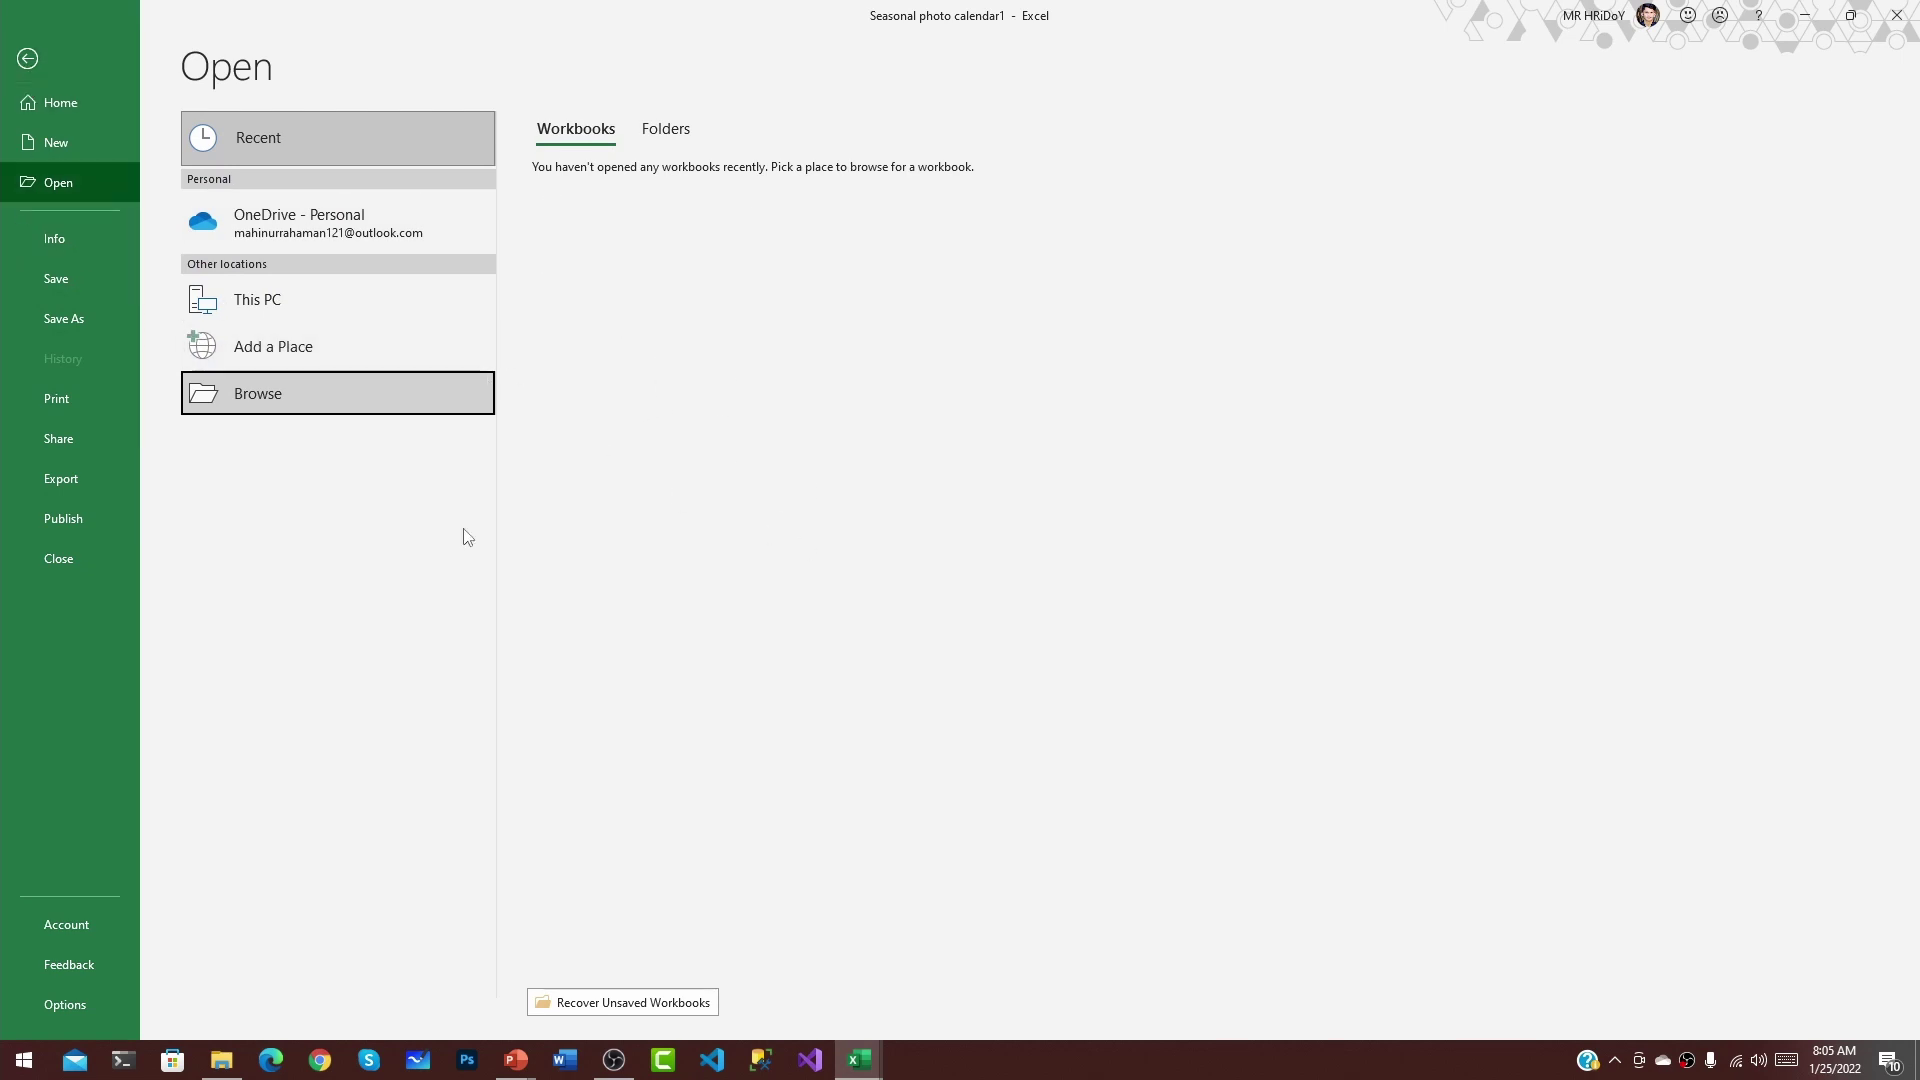
pyautogui.click(27, 58)
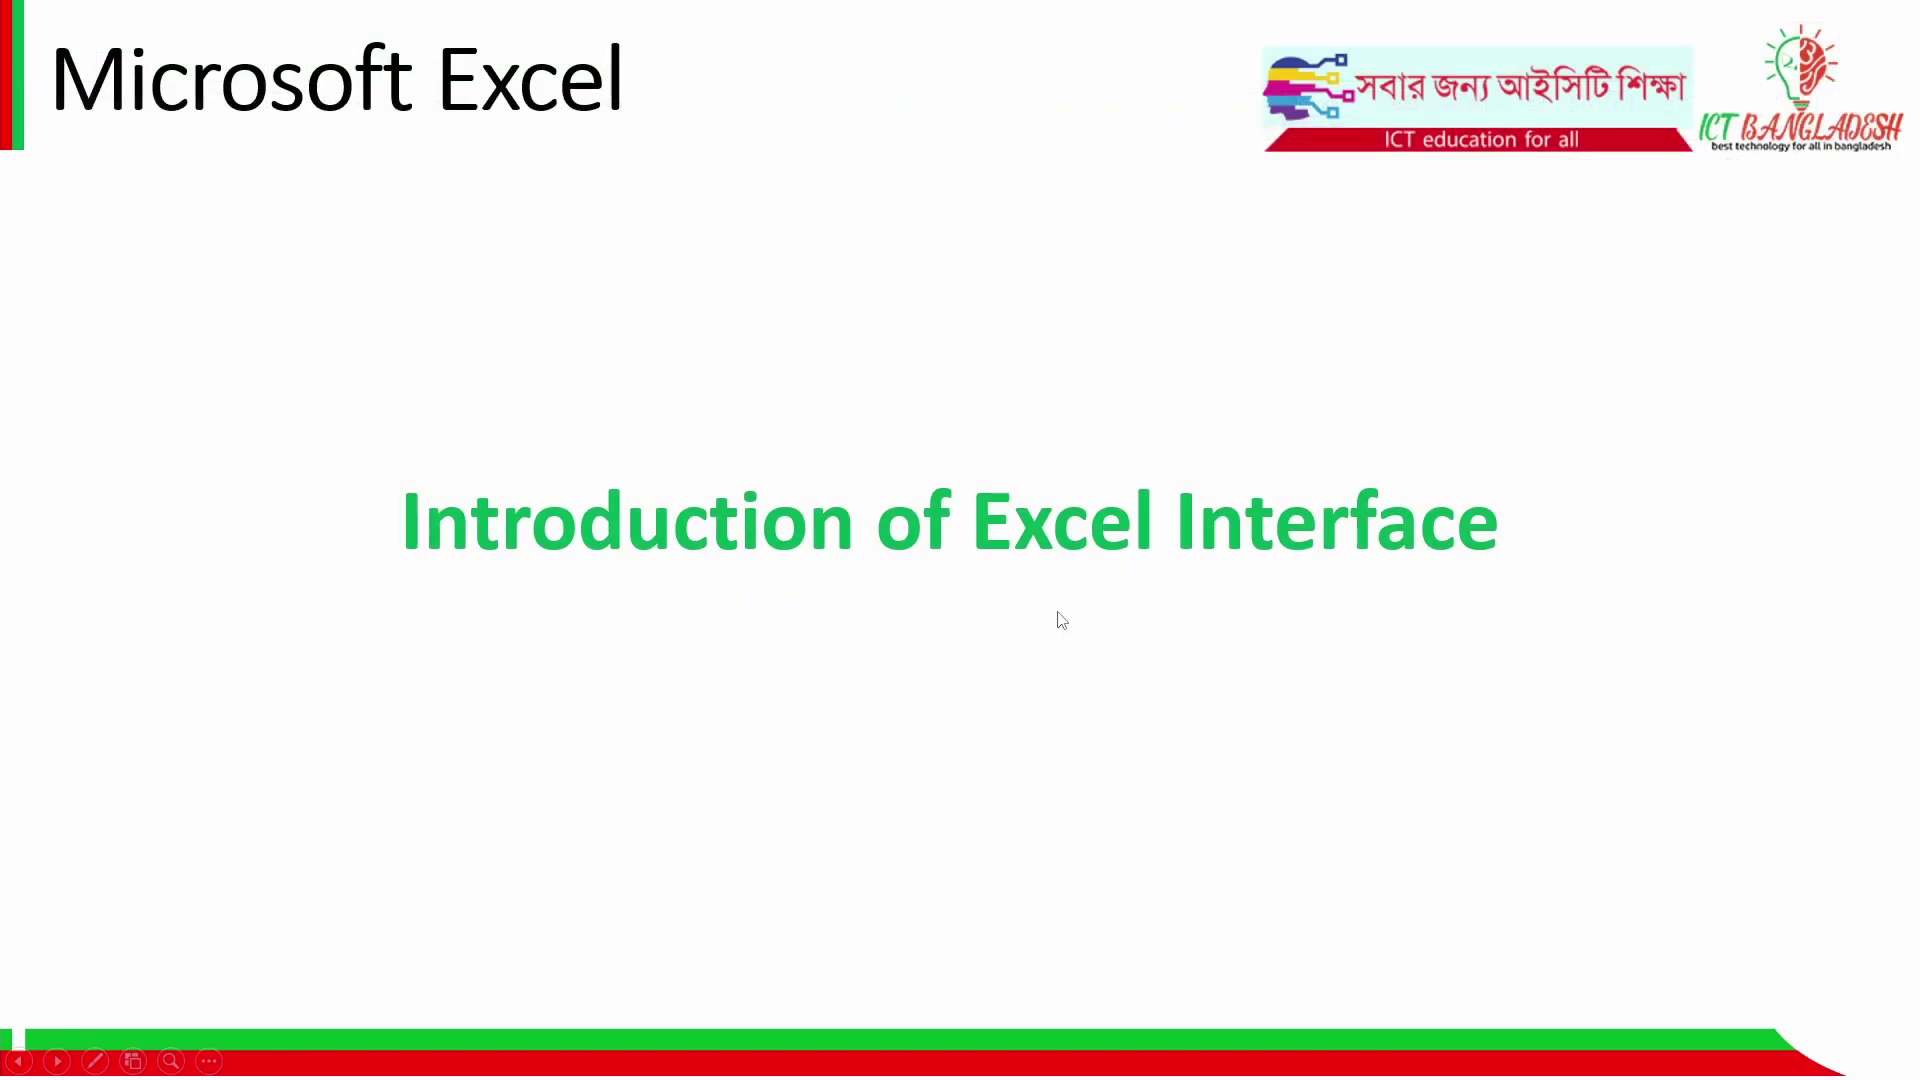
# Search Windows for "excel" and launch Excel
pyautogui.press('super')
pyautogui.write('excel')
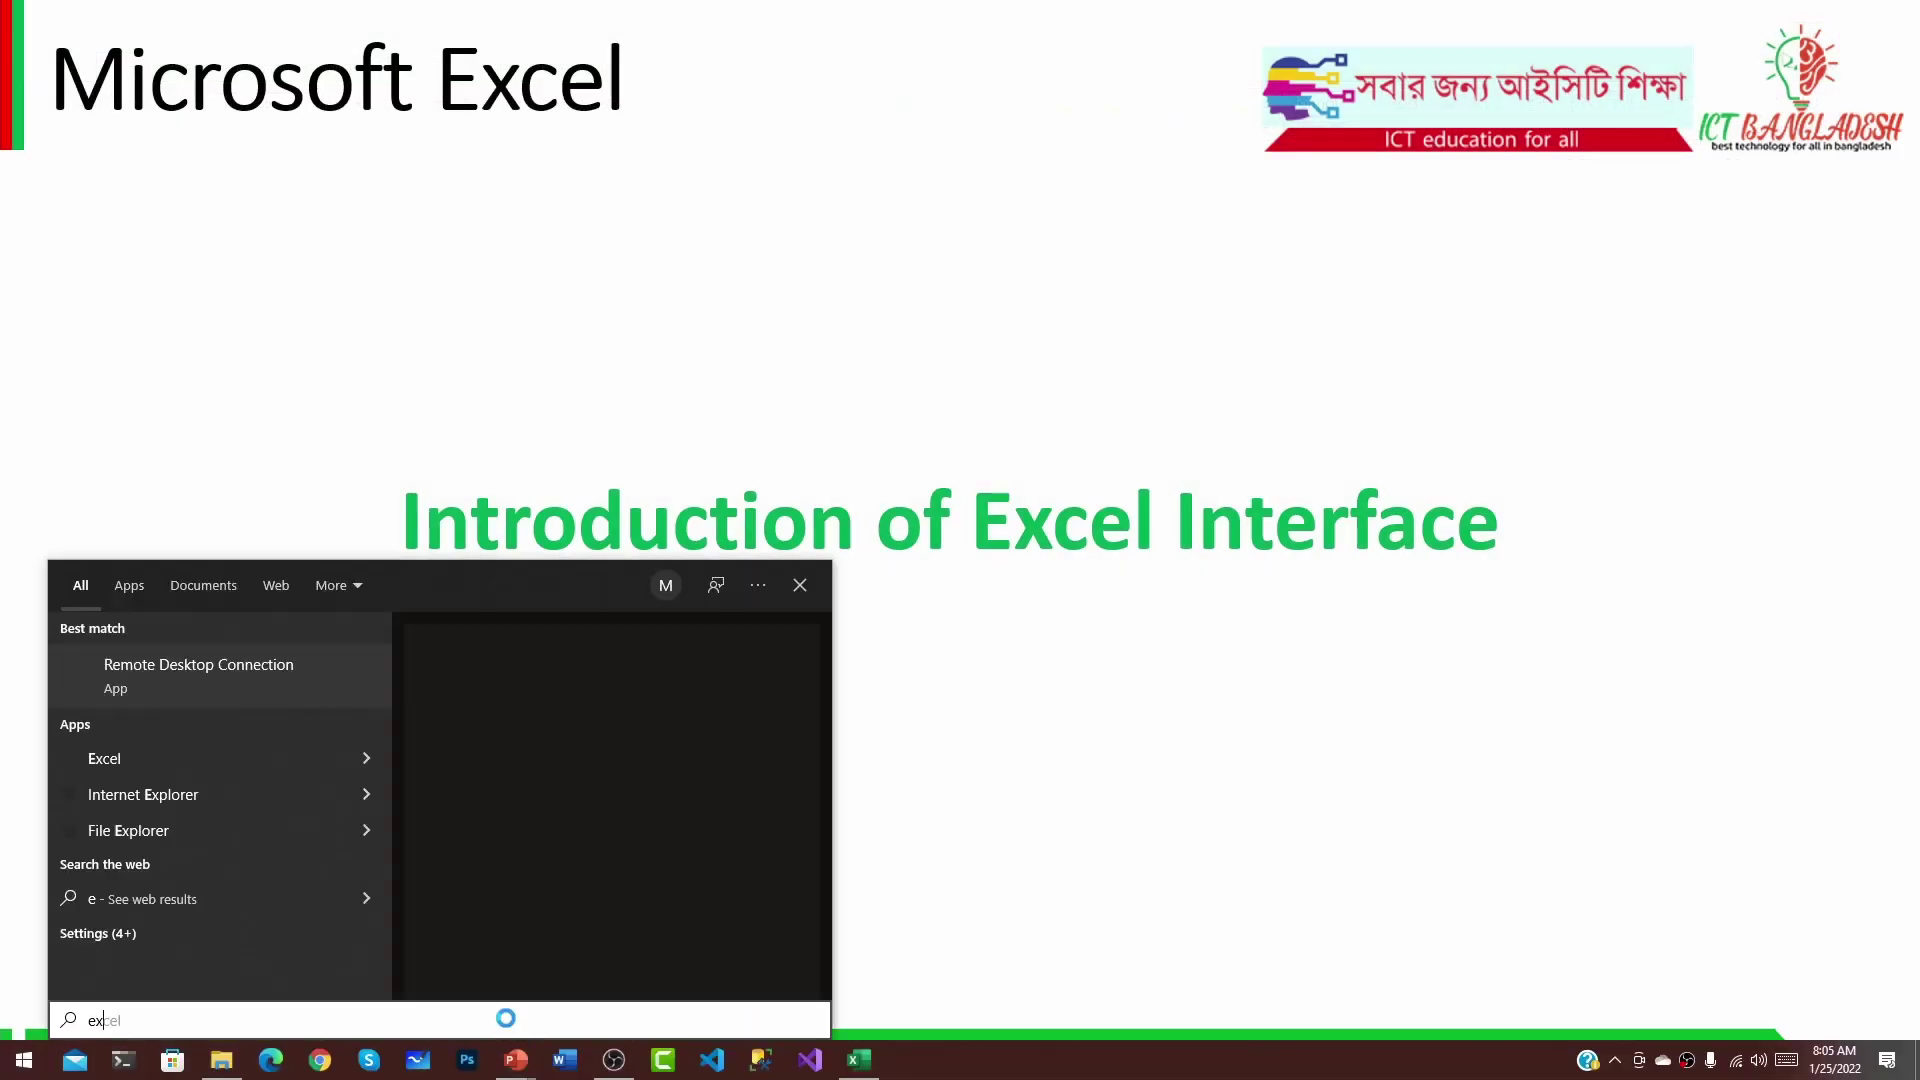
pyautogui.press('Return')
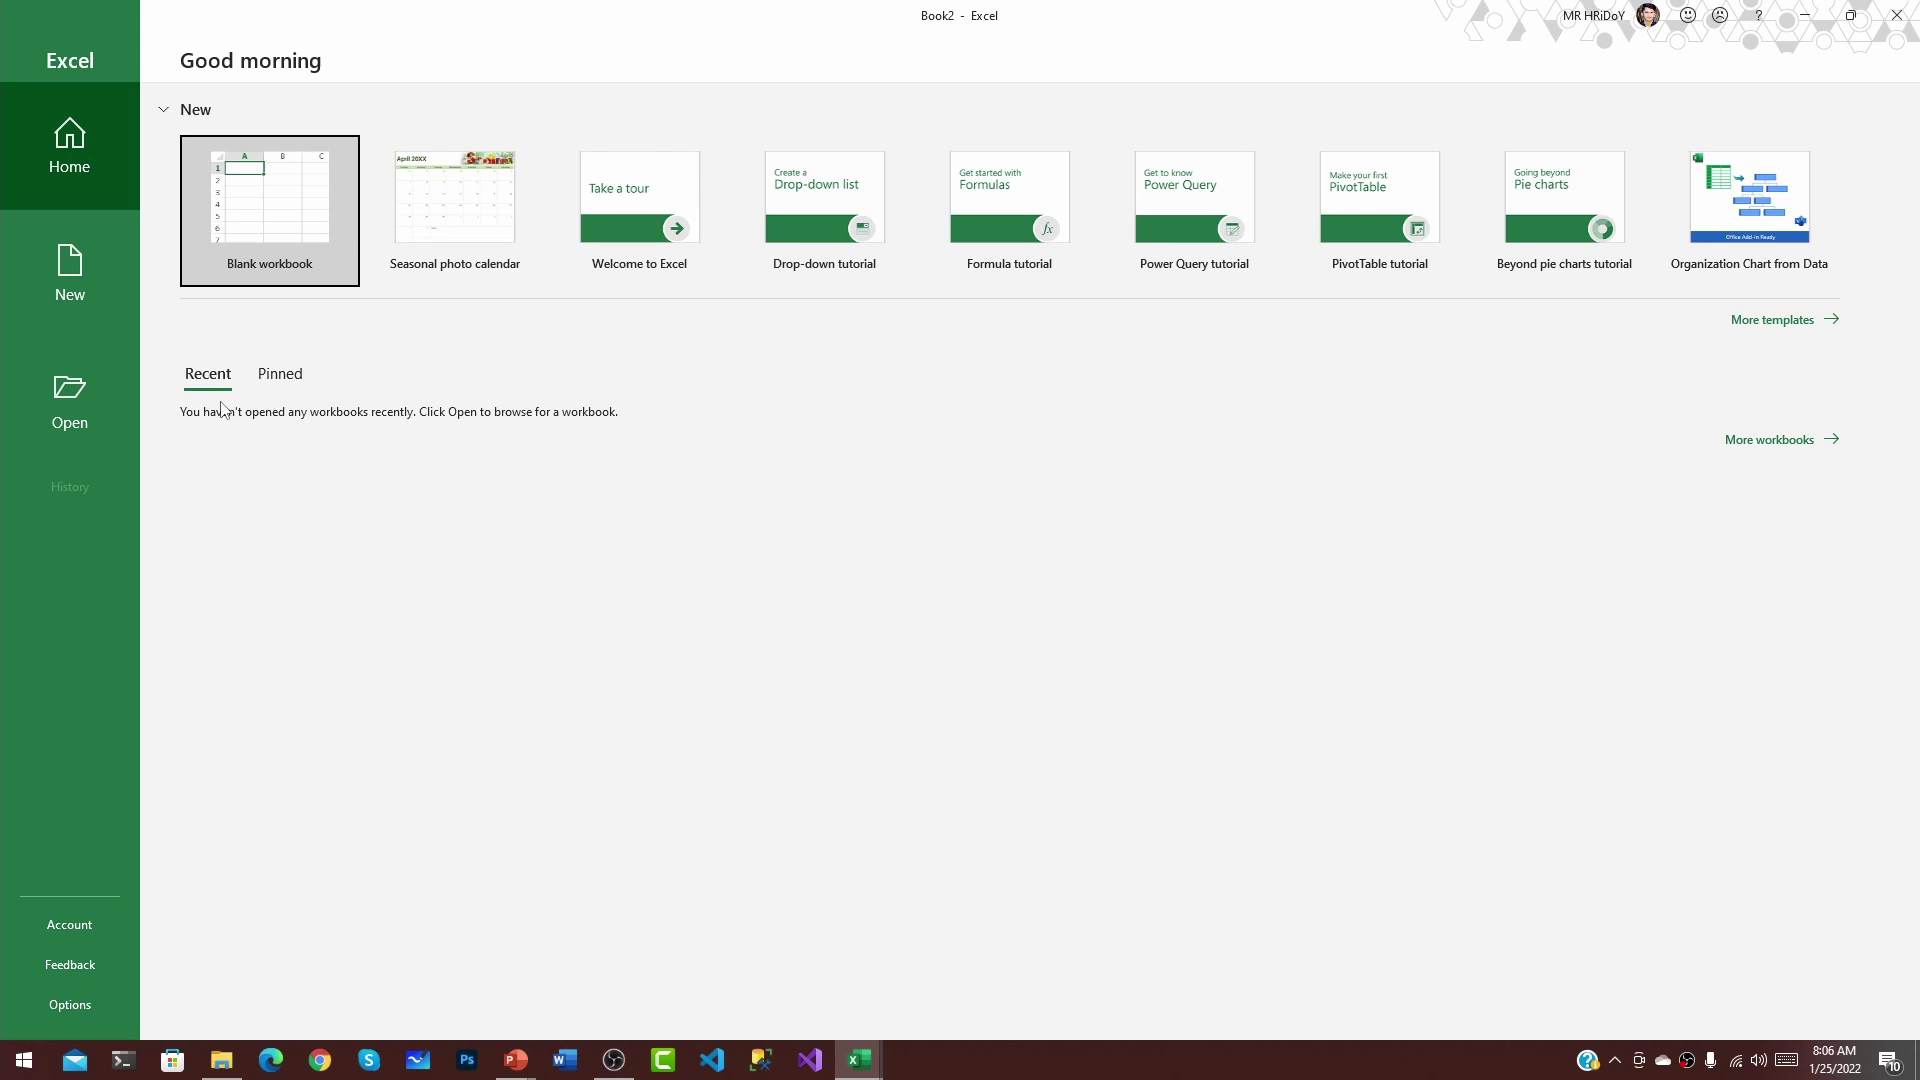
# Compare the pinned and recent workbook lists on the start page
pyautogui.click(272, 373)
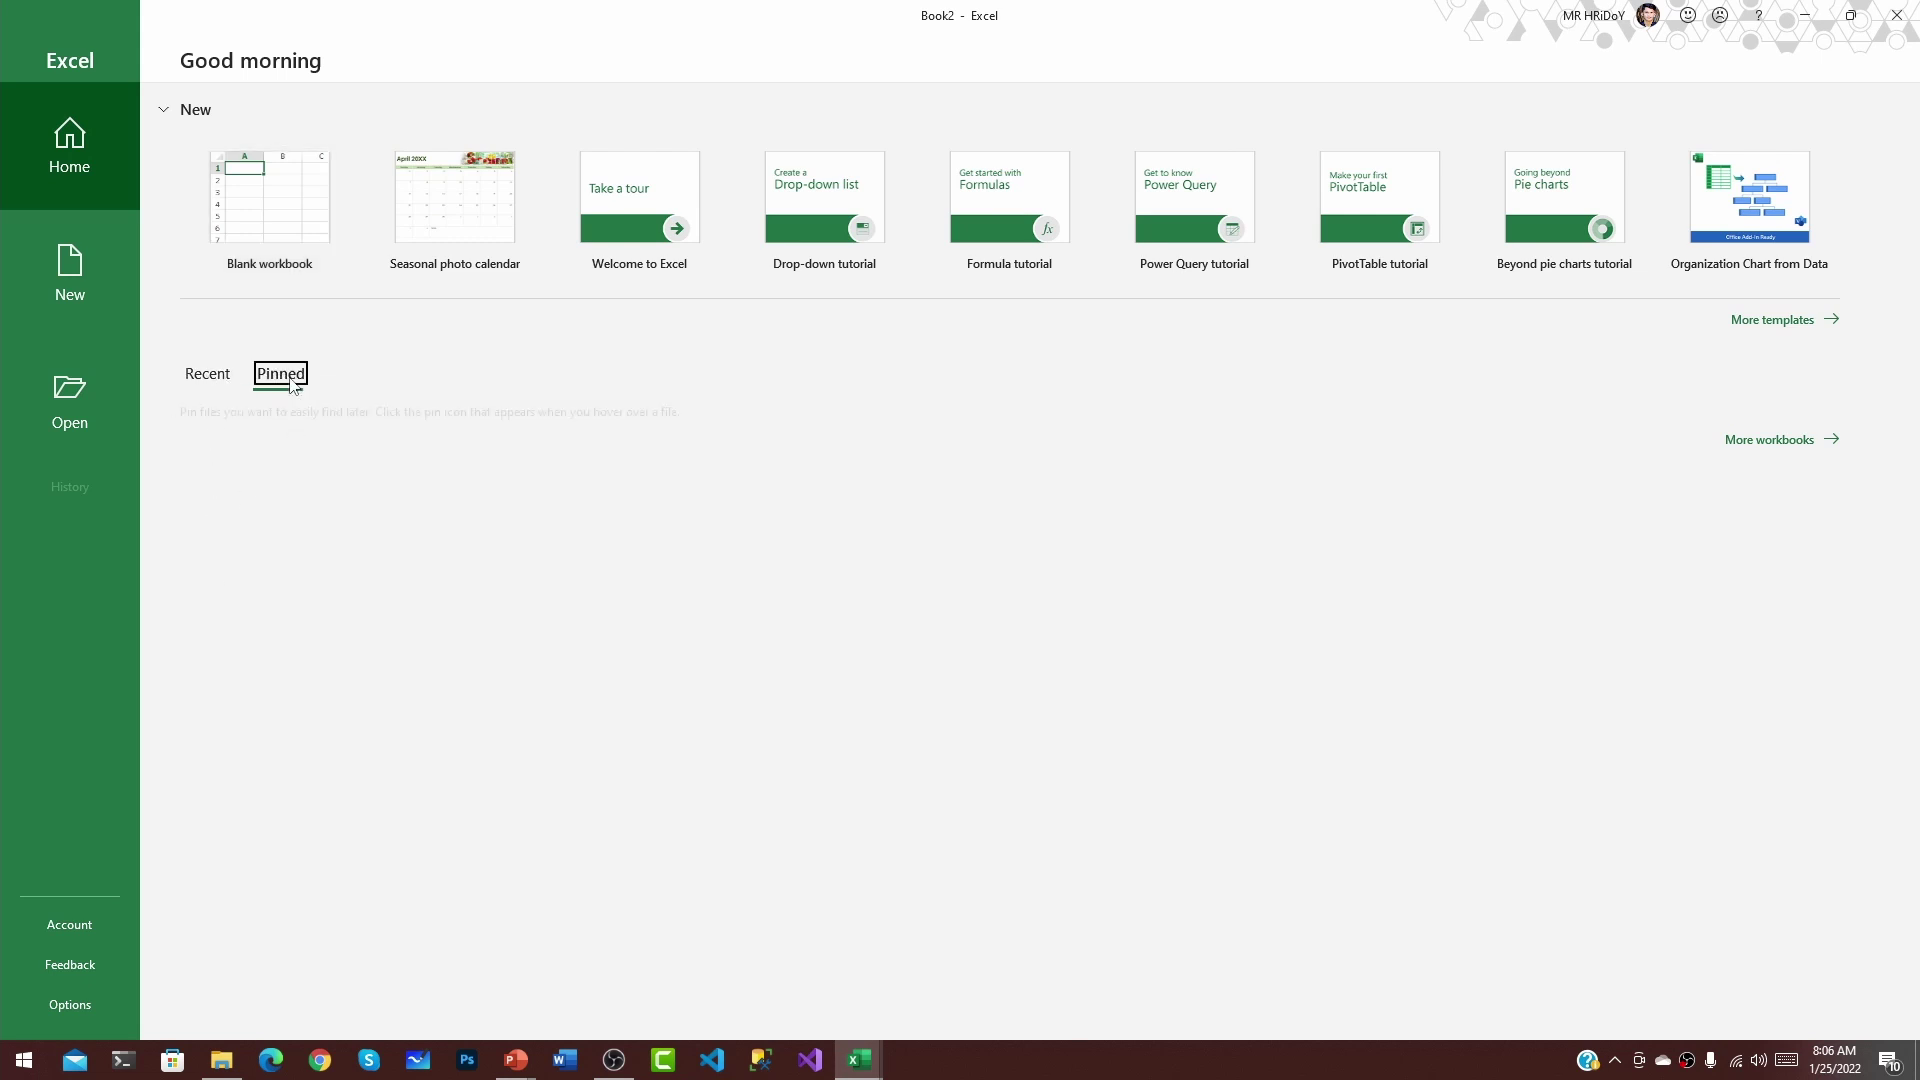
pyautogui.click(192, 380)
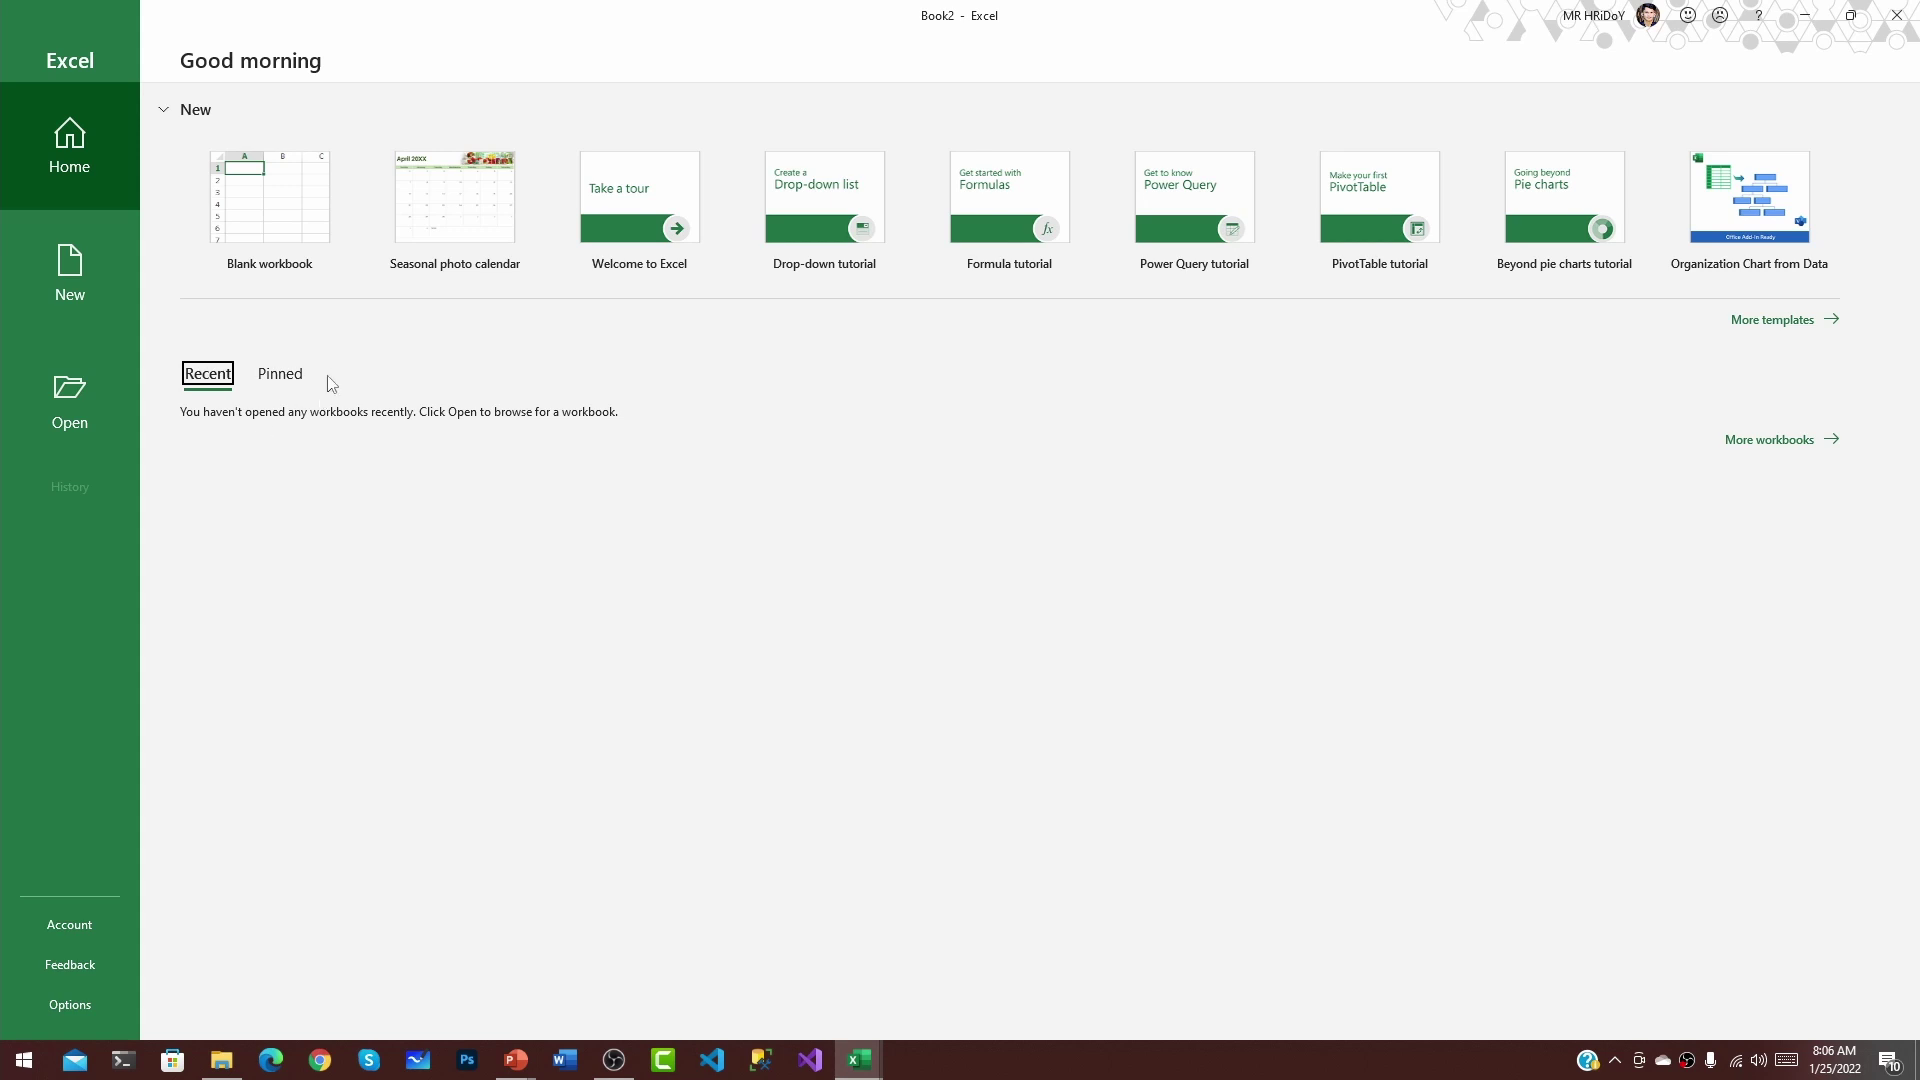
pyautogui.click(277, 386)
pyautogui.click(220, 382)
# Create a blank workbook and dismiss the Office licence notice above the sheet
pyautogui.click(284, 233)
pyautogui.scroll(-1, 390, 360)
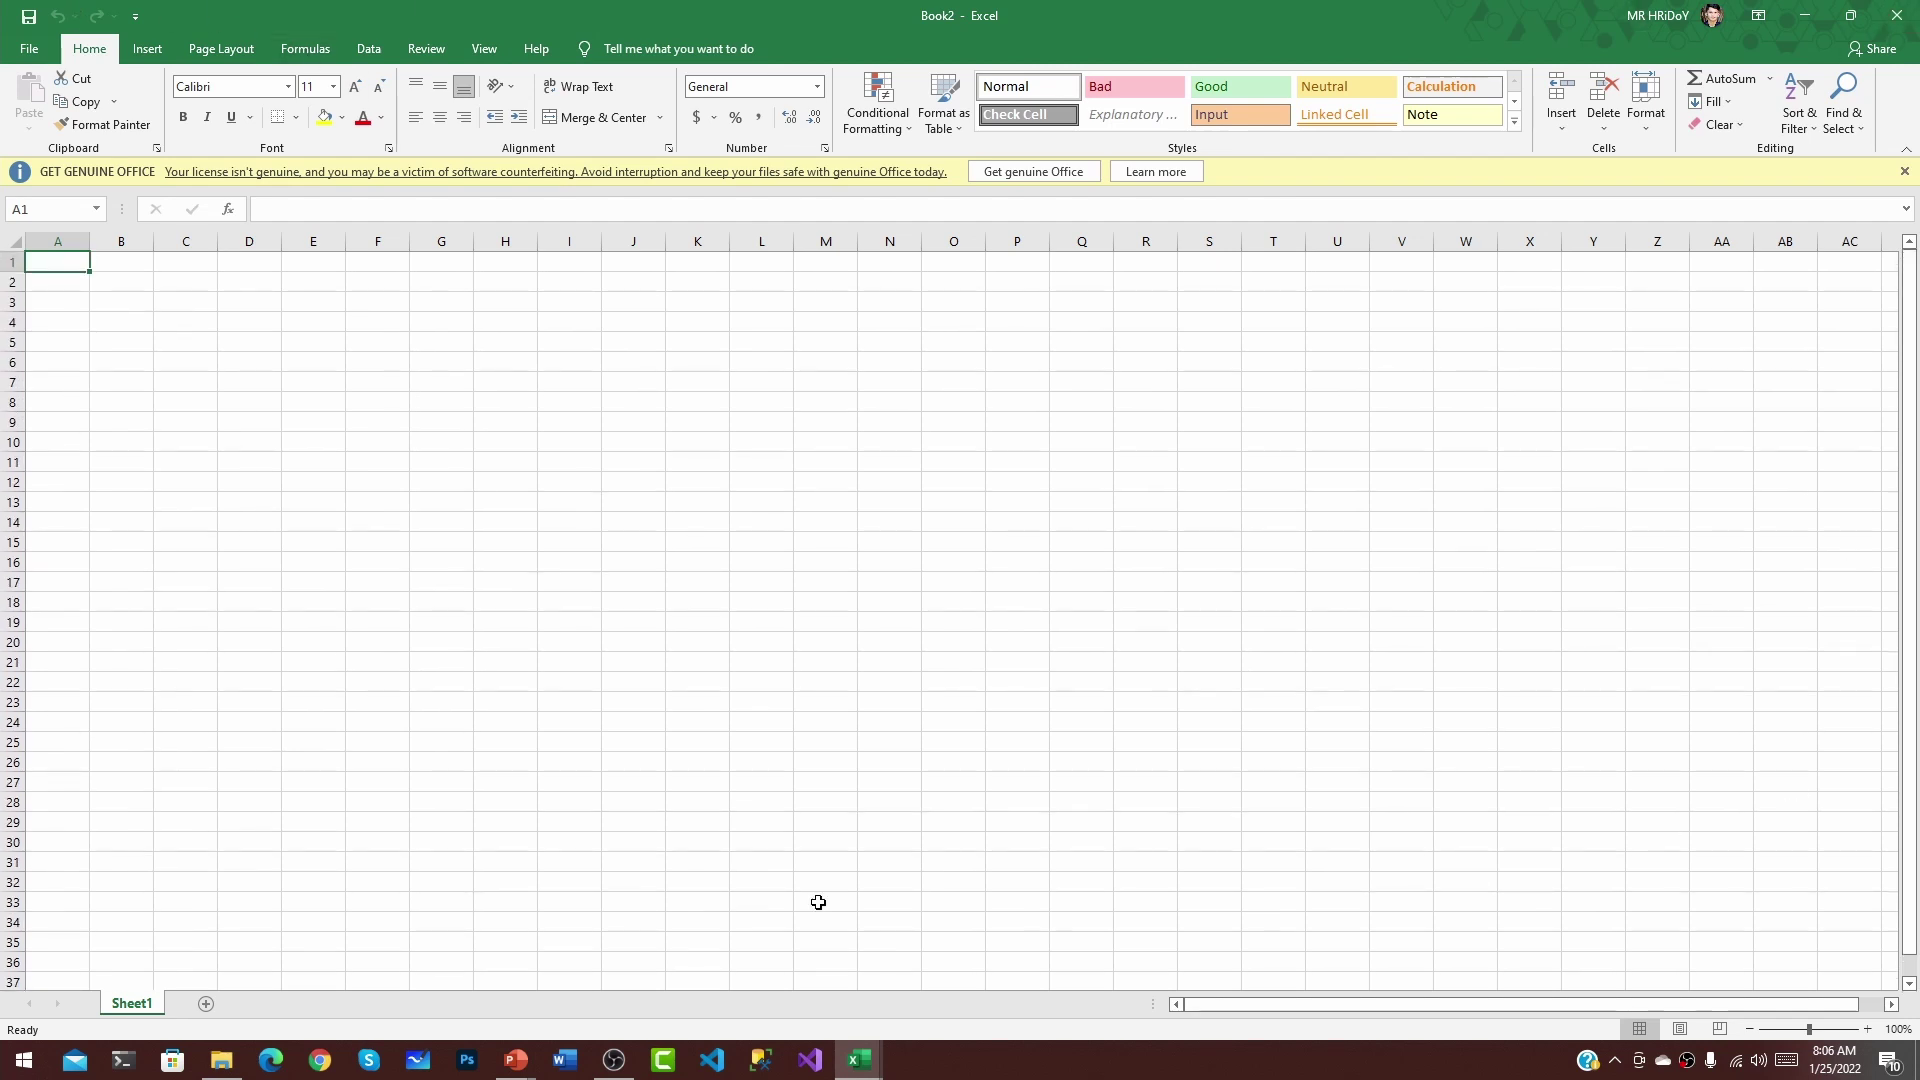
pyautogui.click(1904, 172)
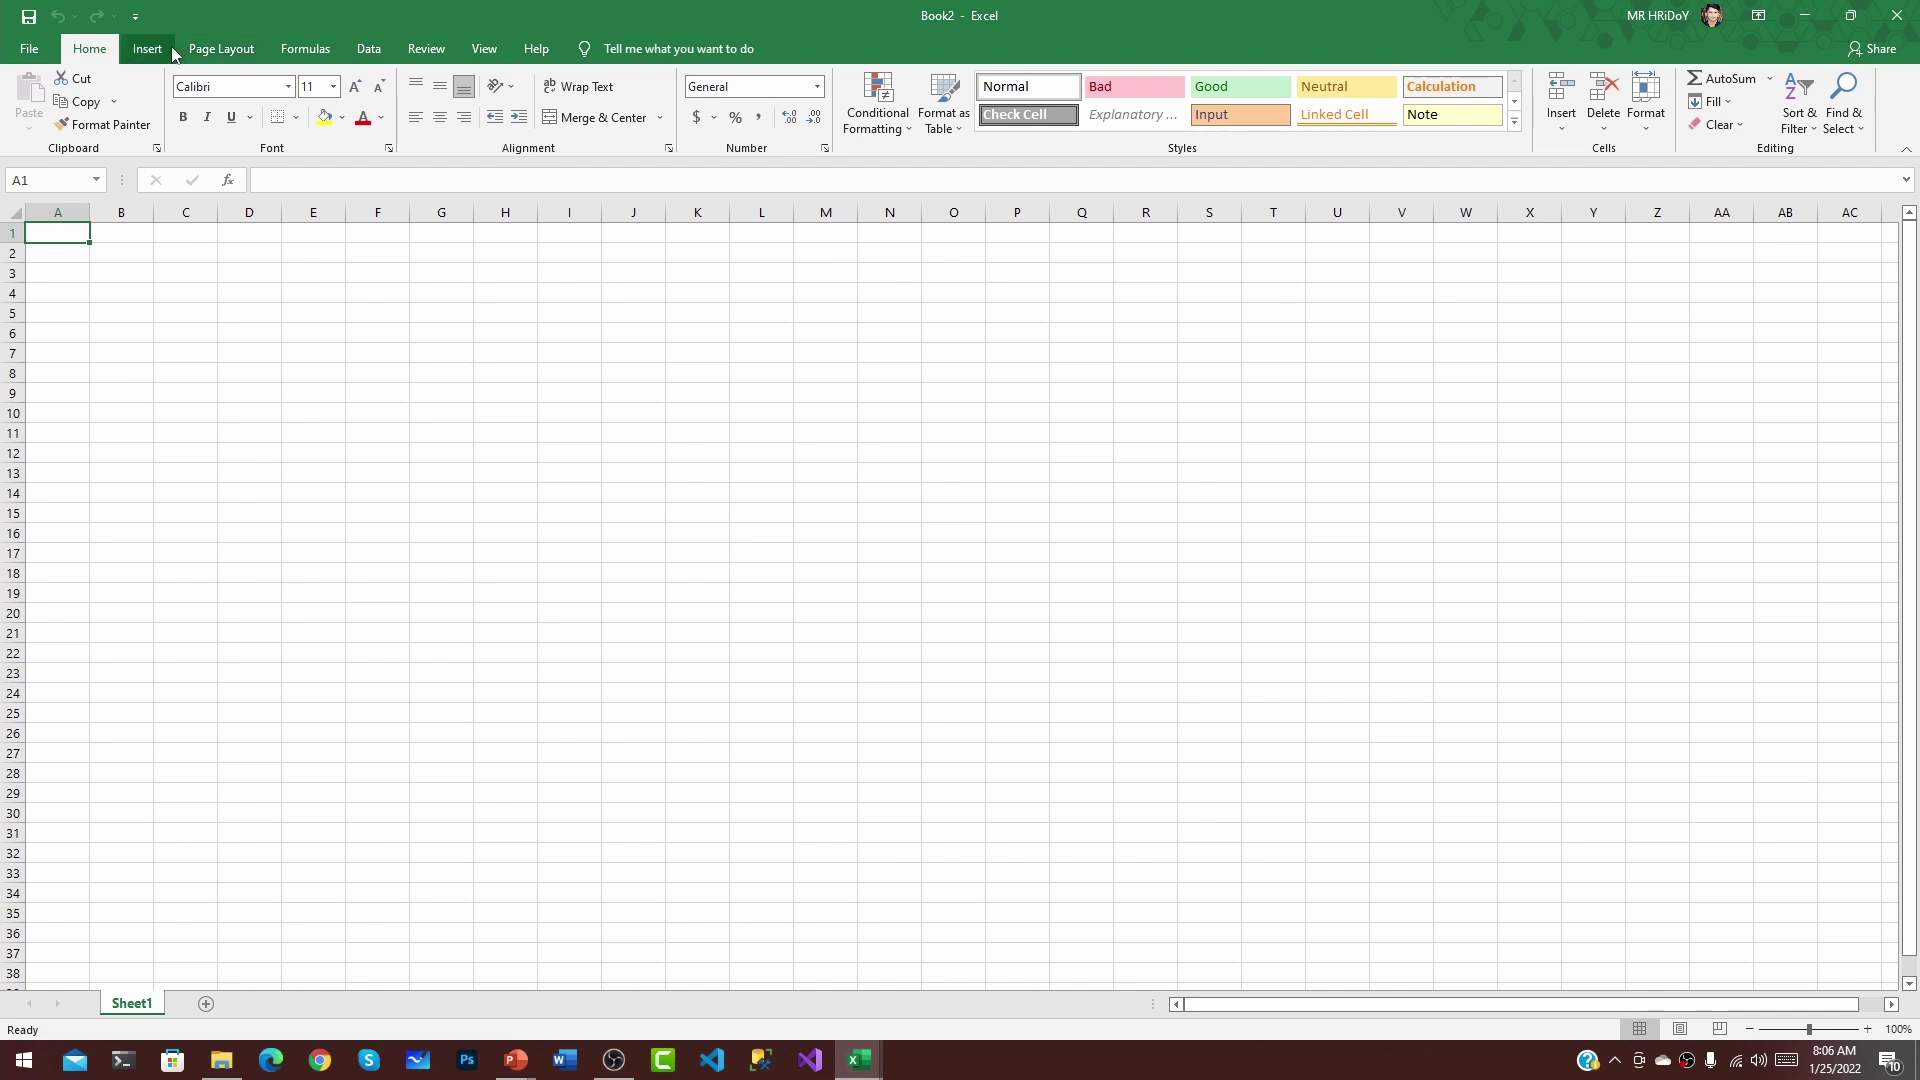
# Add the Shapes command to the Quick Access Toolbar
pyautogui.scroll(-1, 230, 100)
pyautogui.rightClick(277, 98)
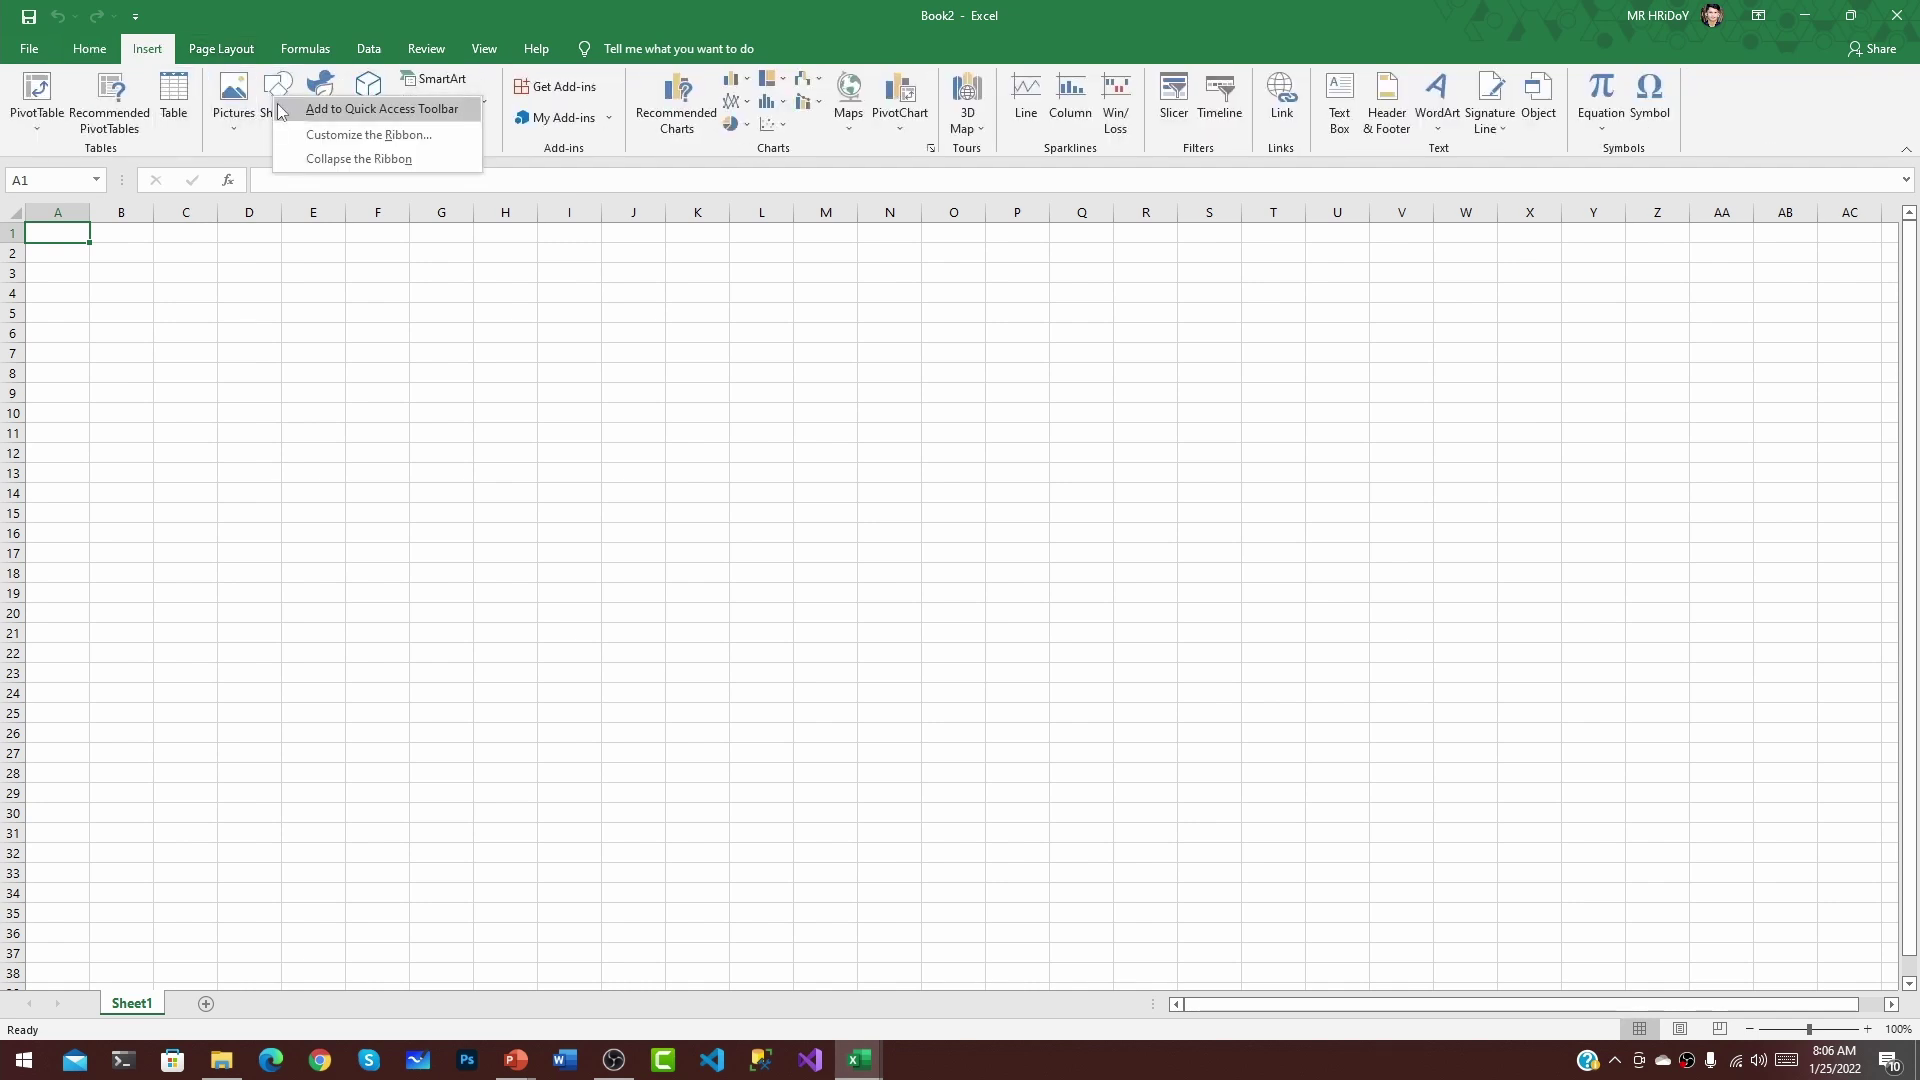
pyautogui.click(341, 119)
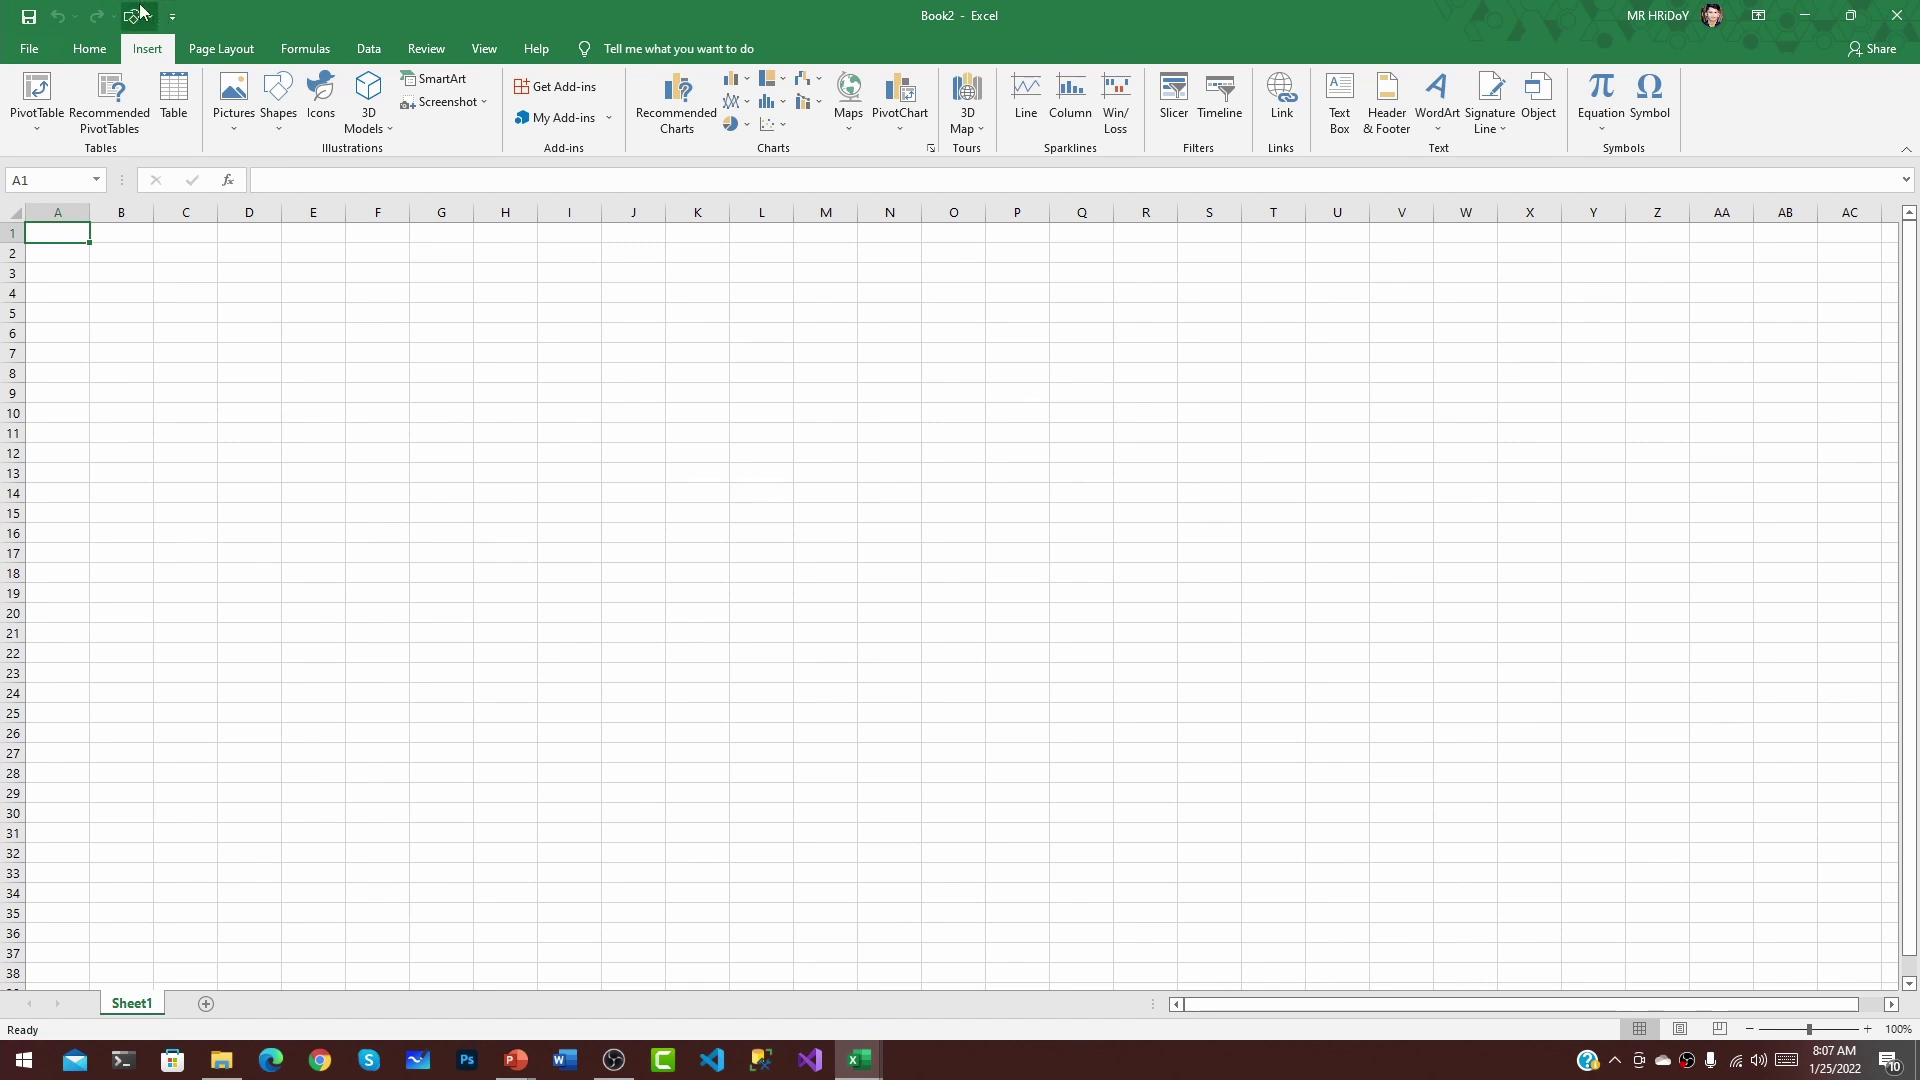
pyautogui.rightClick(236, 96)
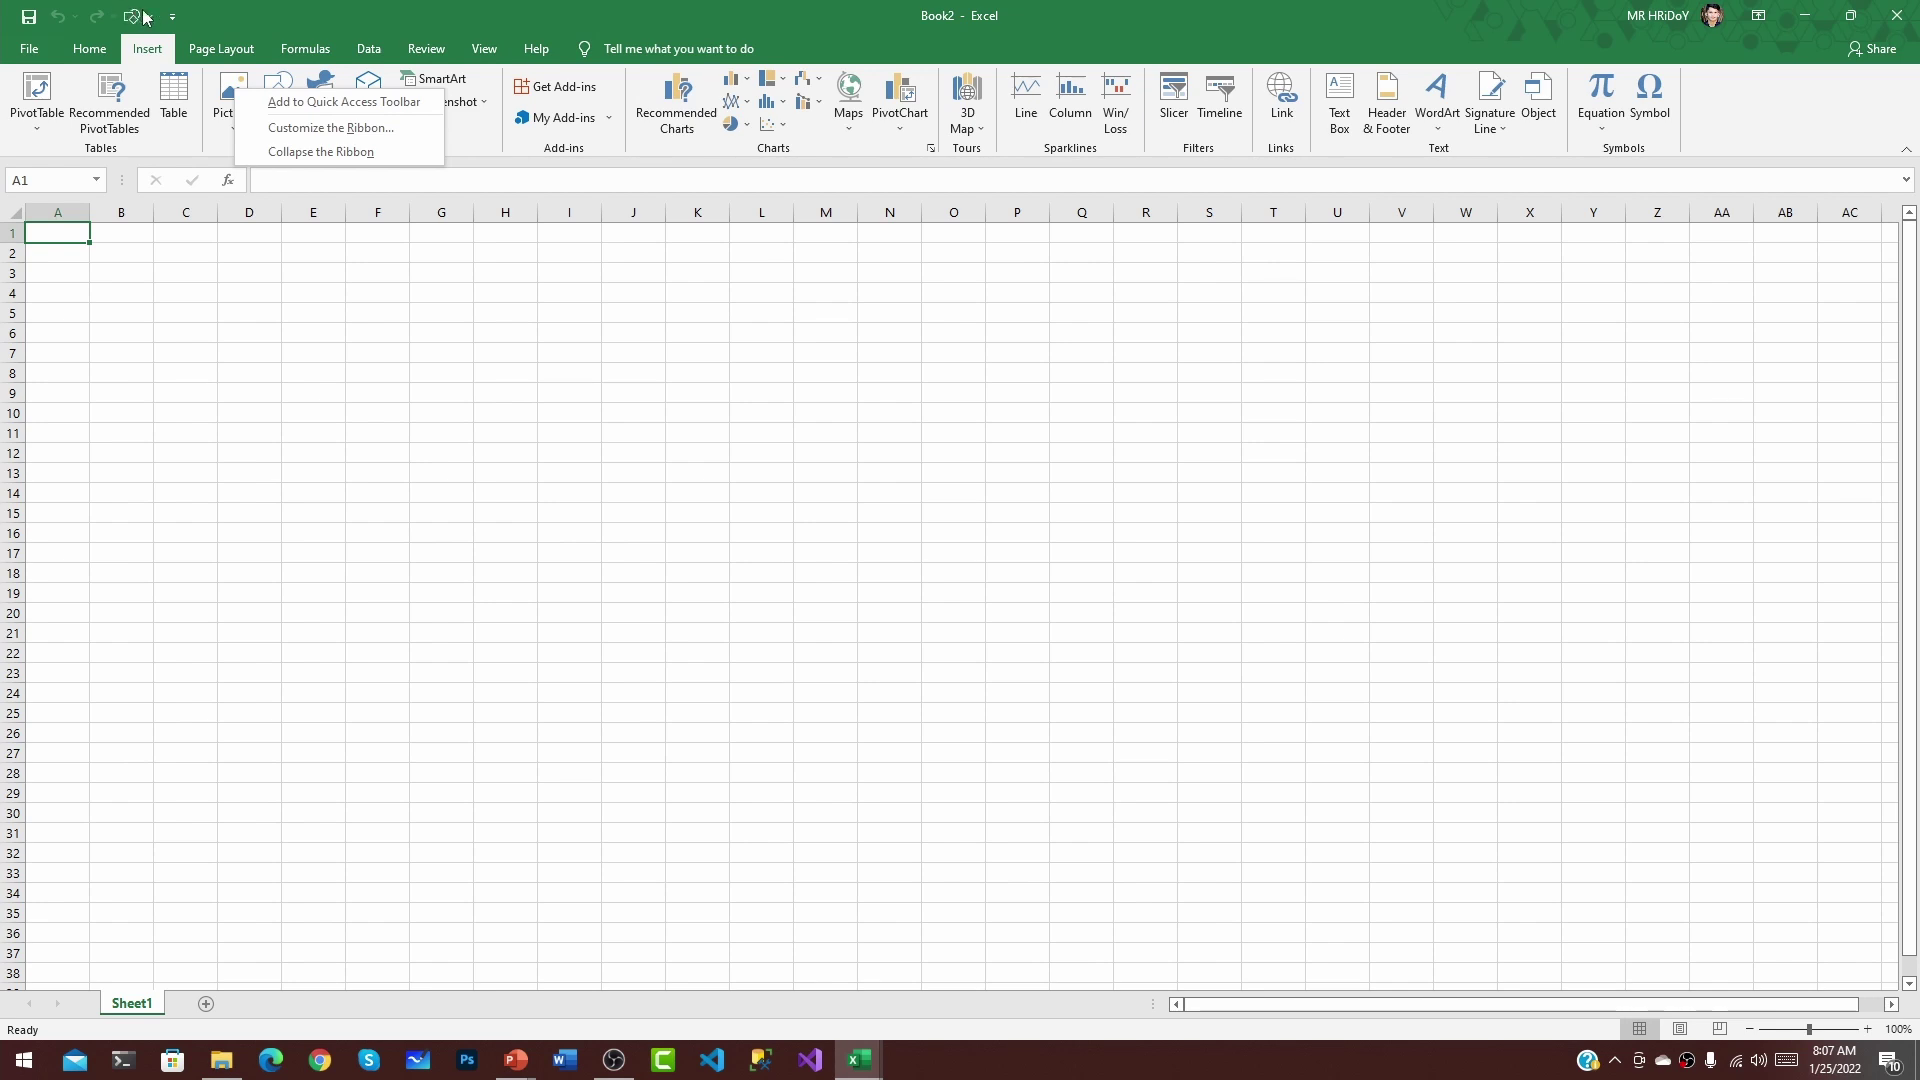
pyautogui.click(86, 50)
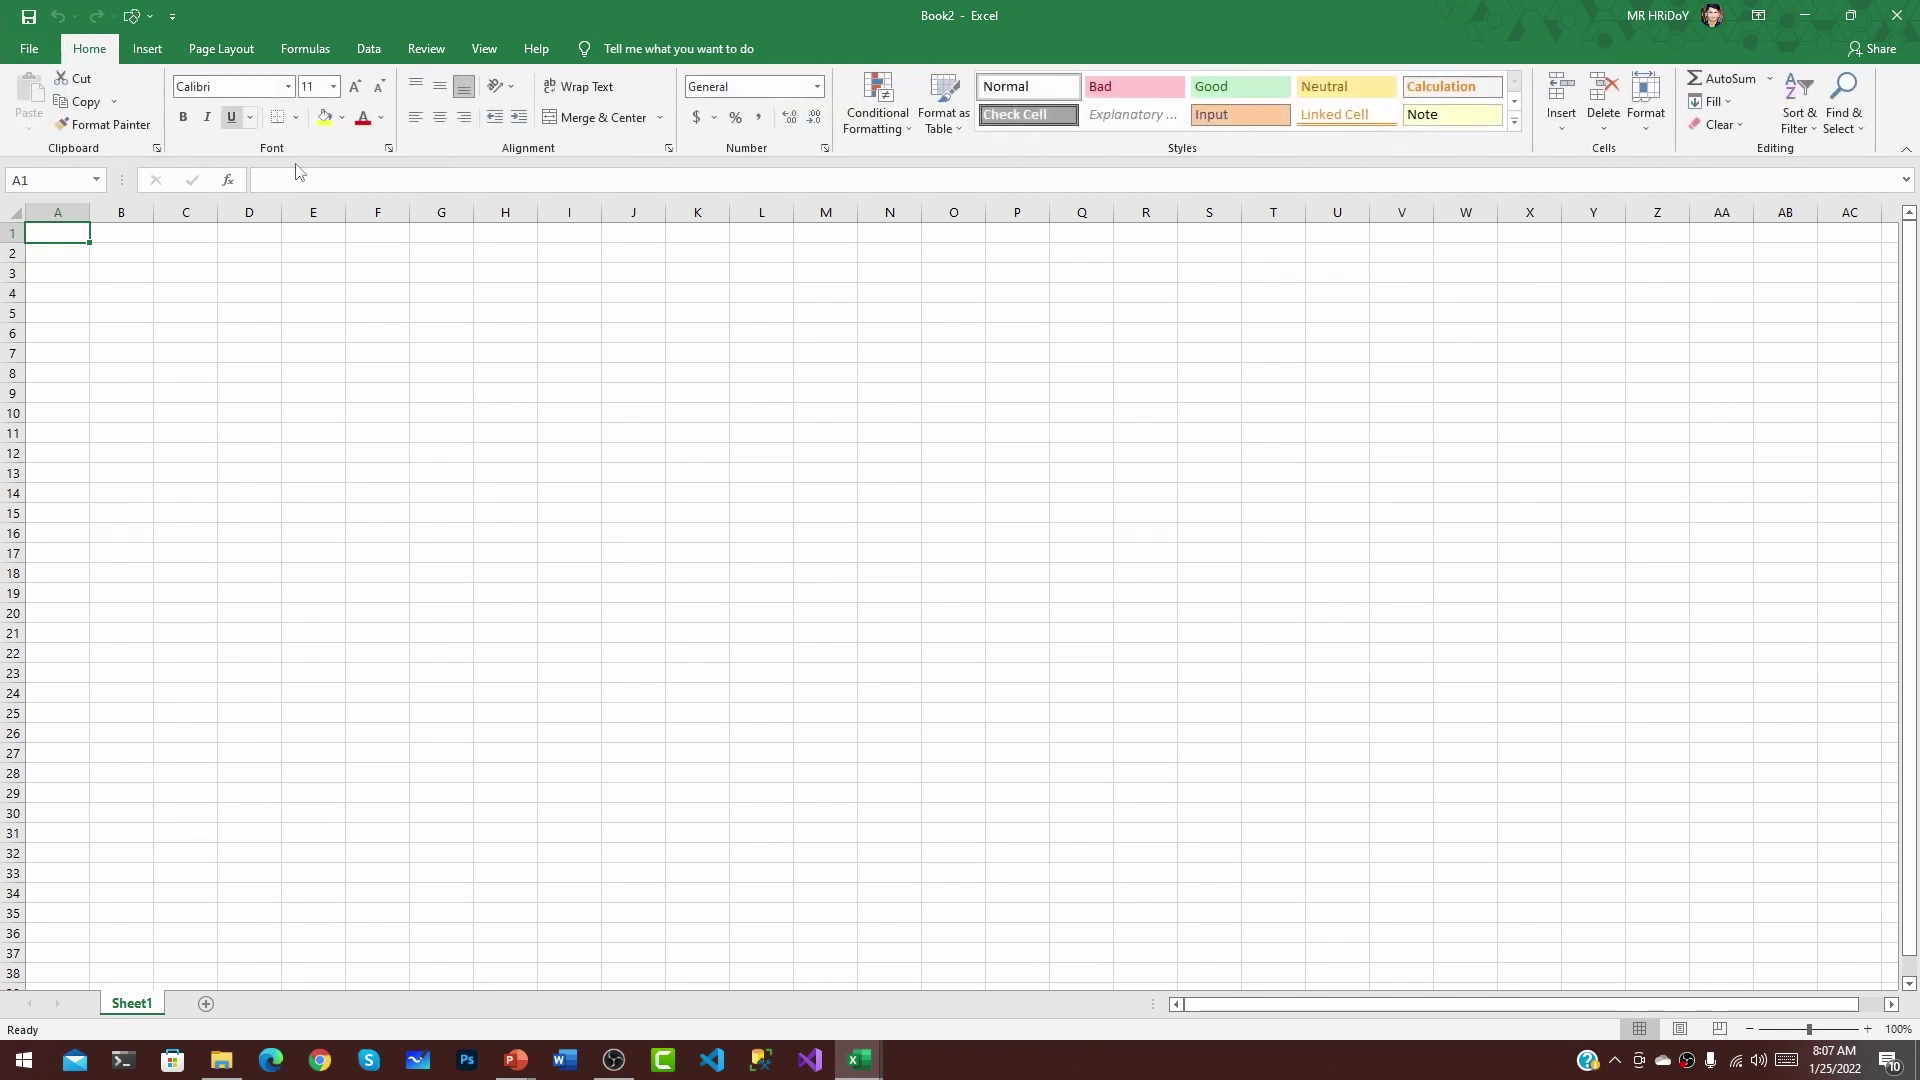
pyautogui.click(369, 48)
# Start the Rectangle shape from the Quick Access Toolbar's Shapes command and enlarge the formula bar to about two lines tall
pyautogui.click(137, 17)
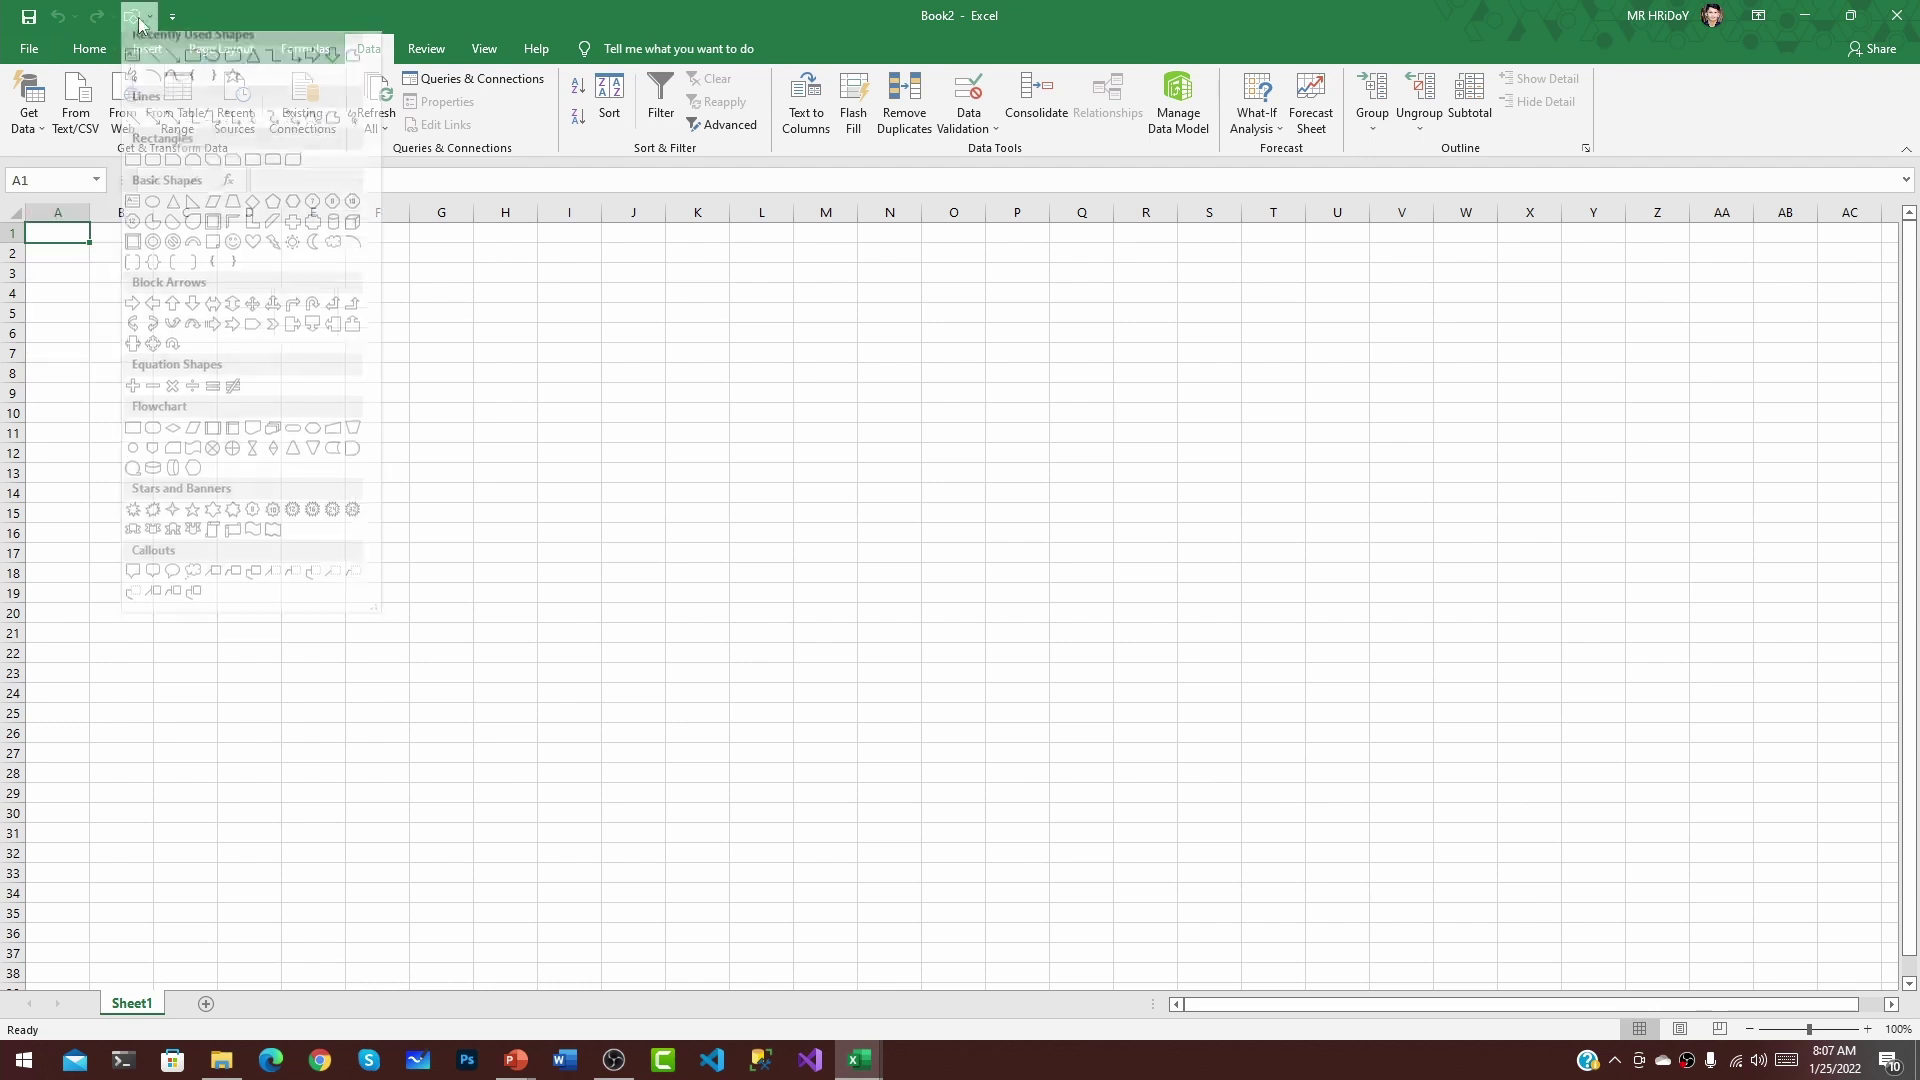
pyautogui.click(177, 66)
pyautogui.moveTo(265, 198); pyautogui.dragTo(414, 383)
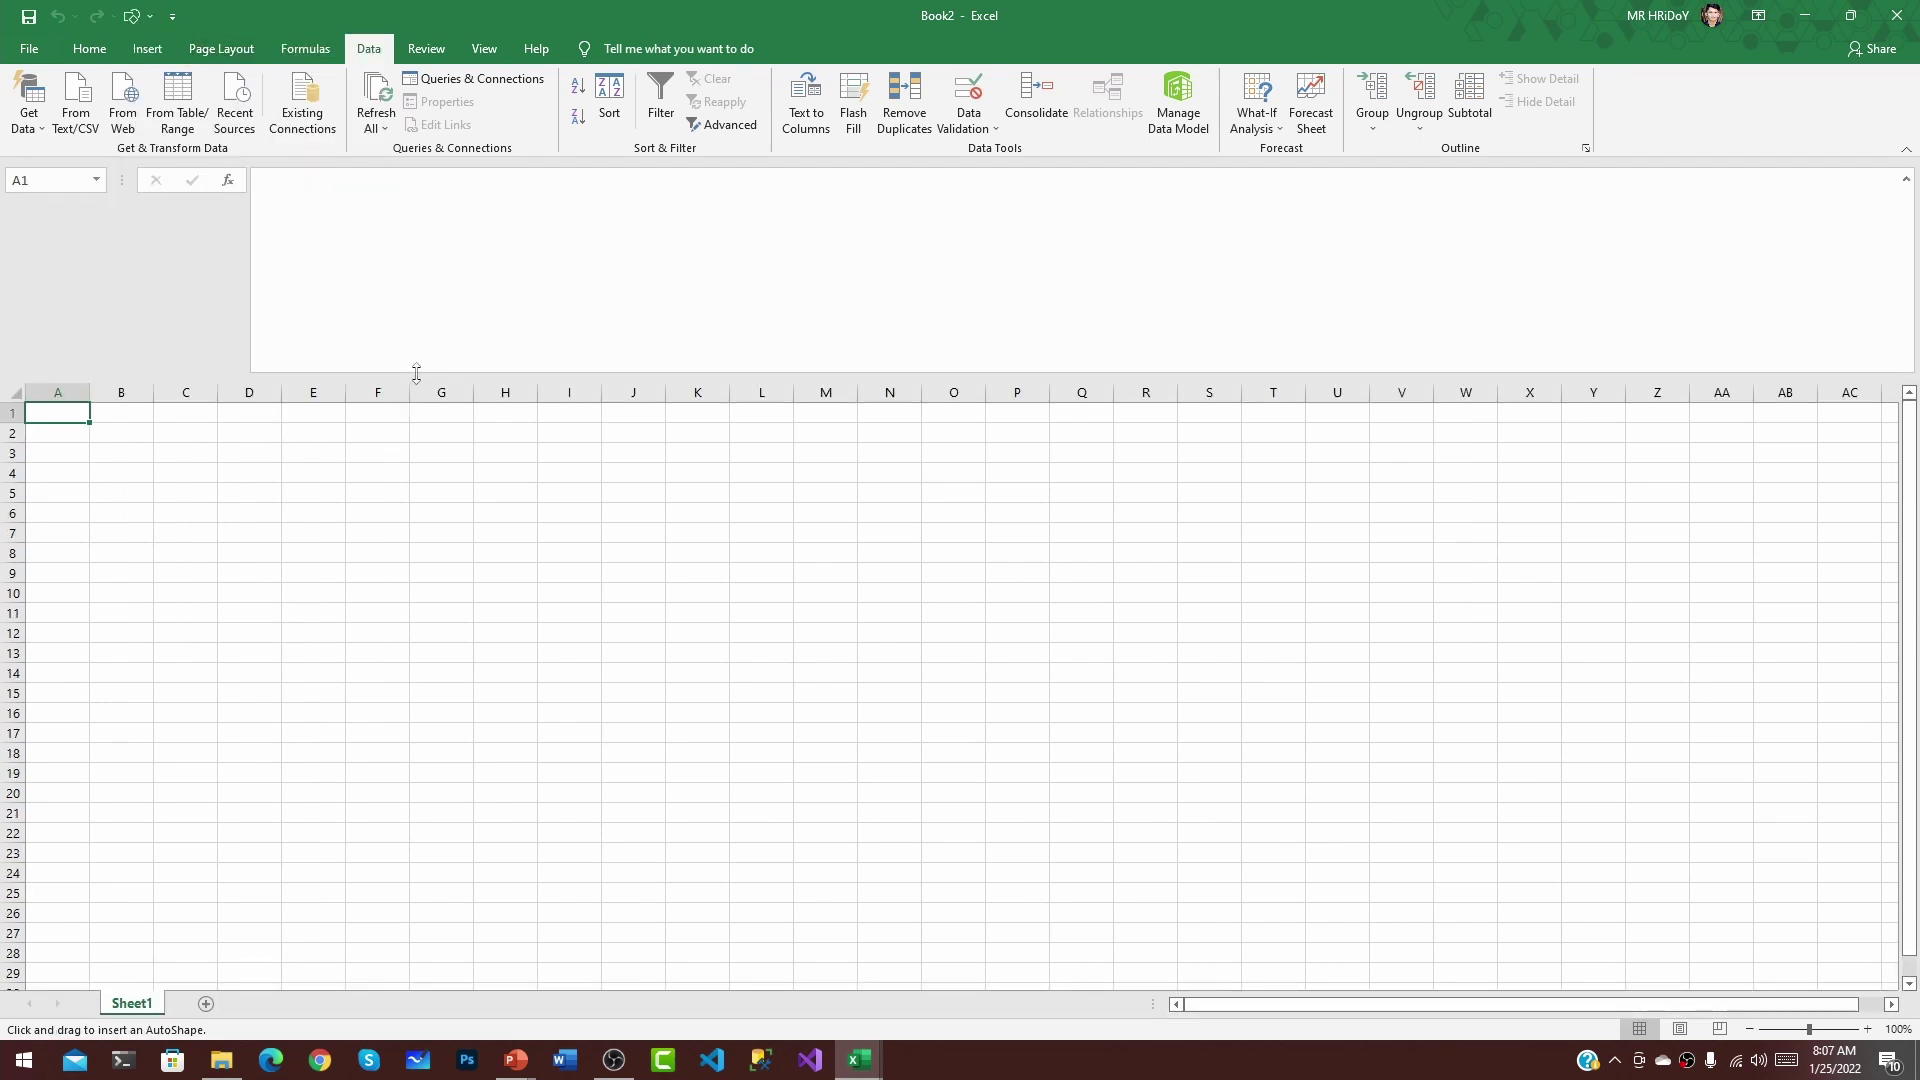
pyautogui.moveTo(422, 373); pyautogui.dragTo(430, 217)
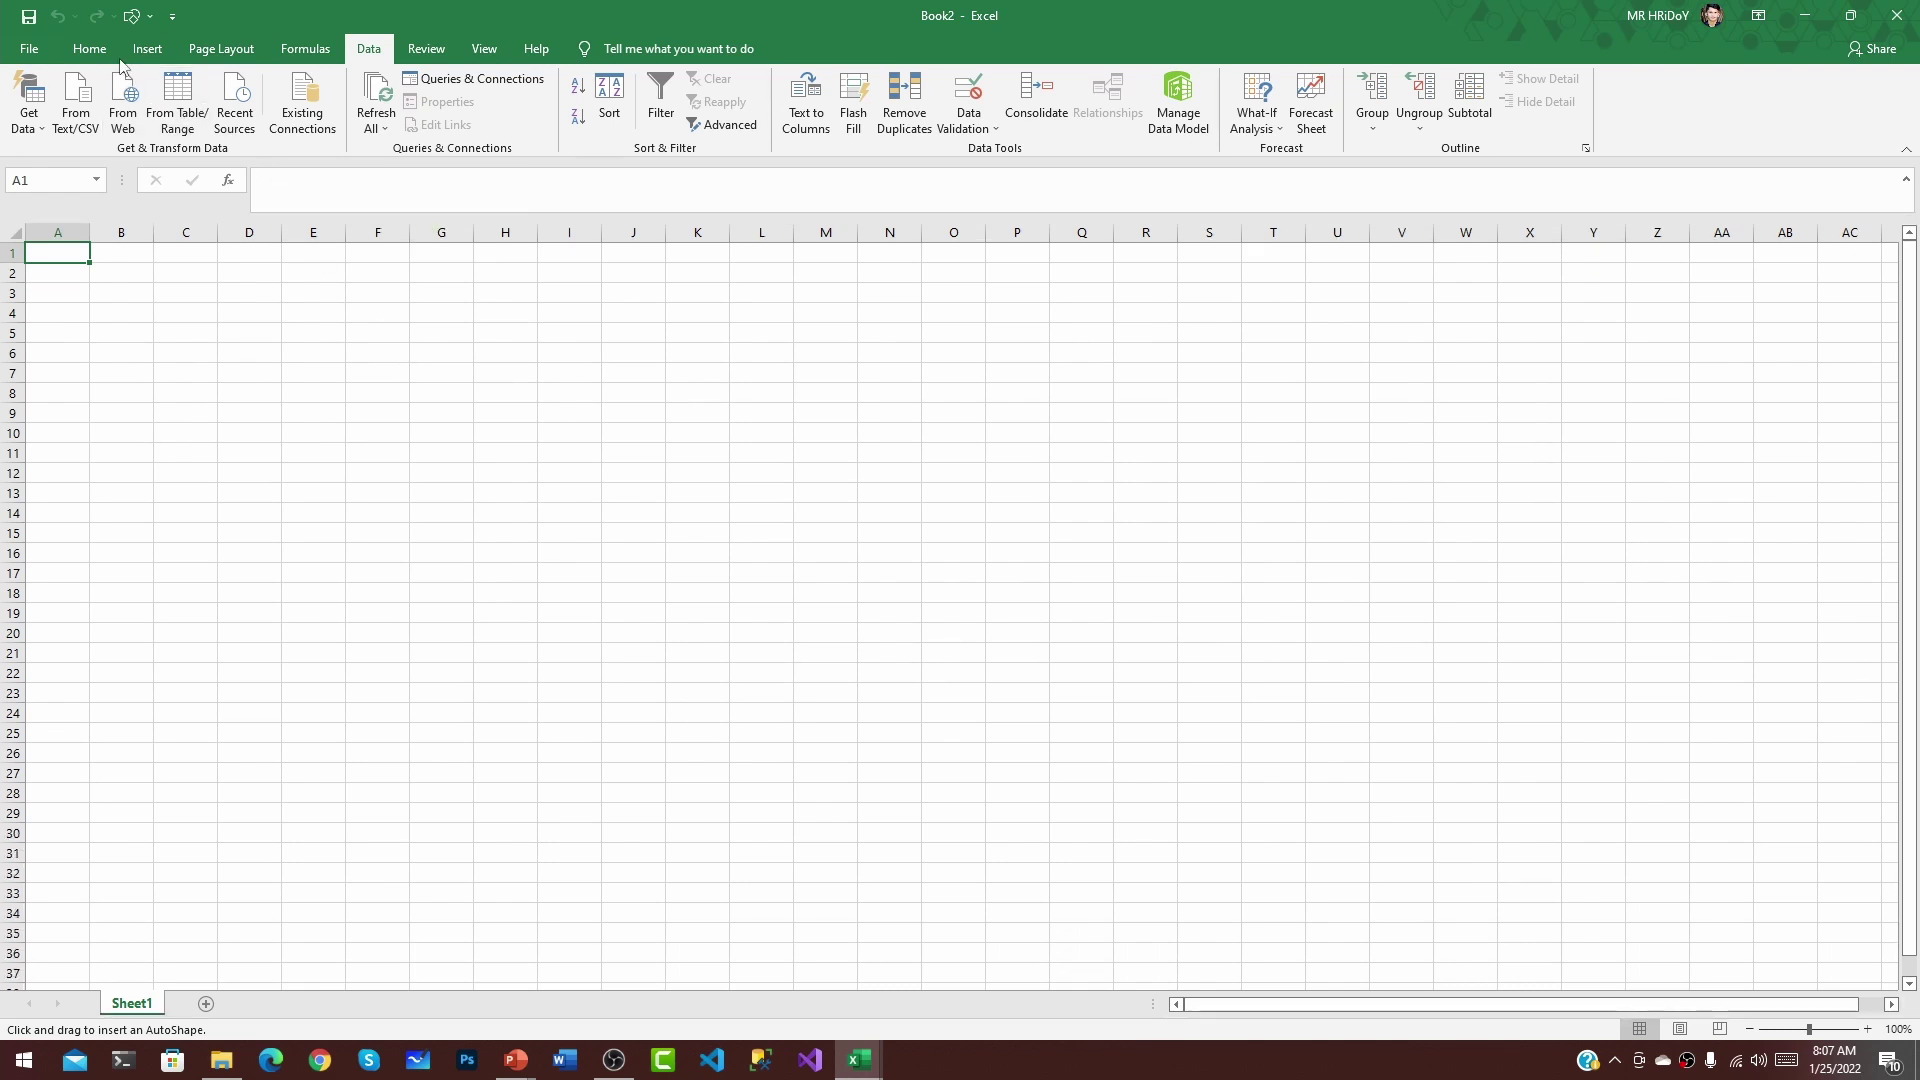
# Draw a rectangle about 2.26" high and 2.68" wide over columns F to J, rows 12 to 23, and delete it
pyautogui.click(135, 17)
pyautogui.click(184, 66)
pyautogui.moveTo(350, 477); pyautogui.dragTo(608, 695)
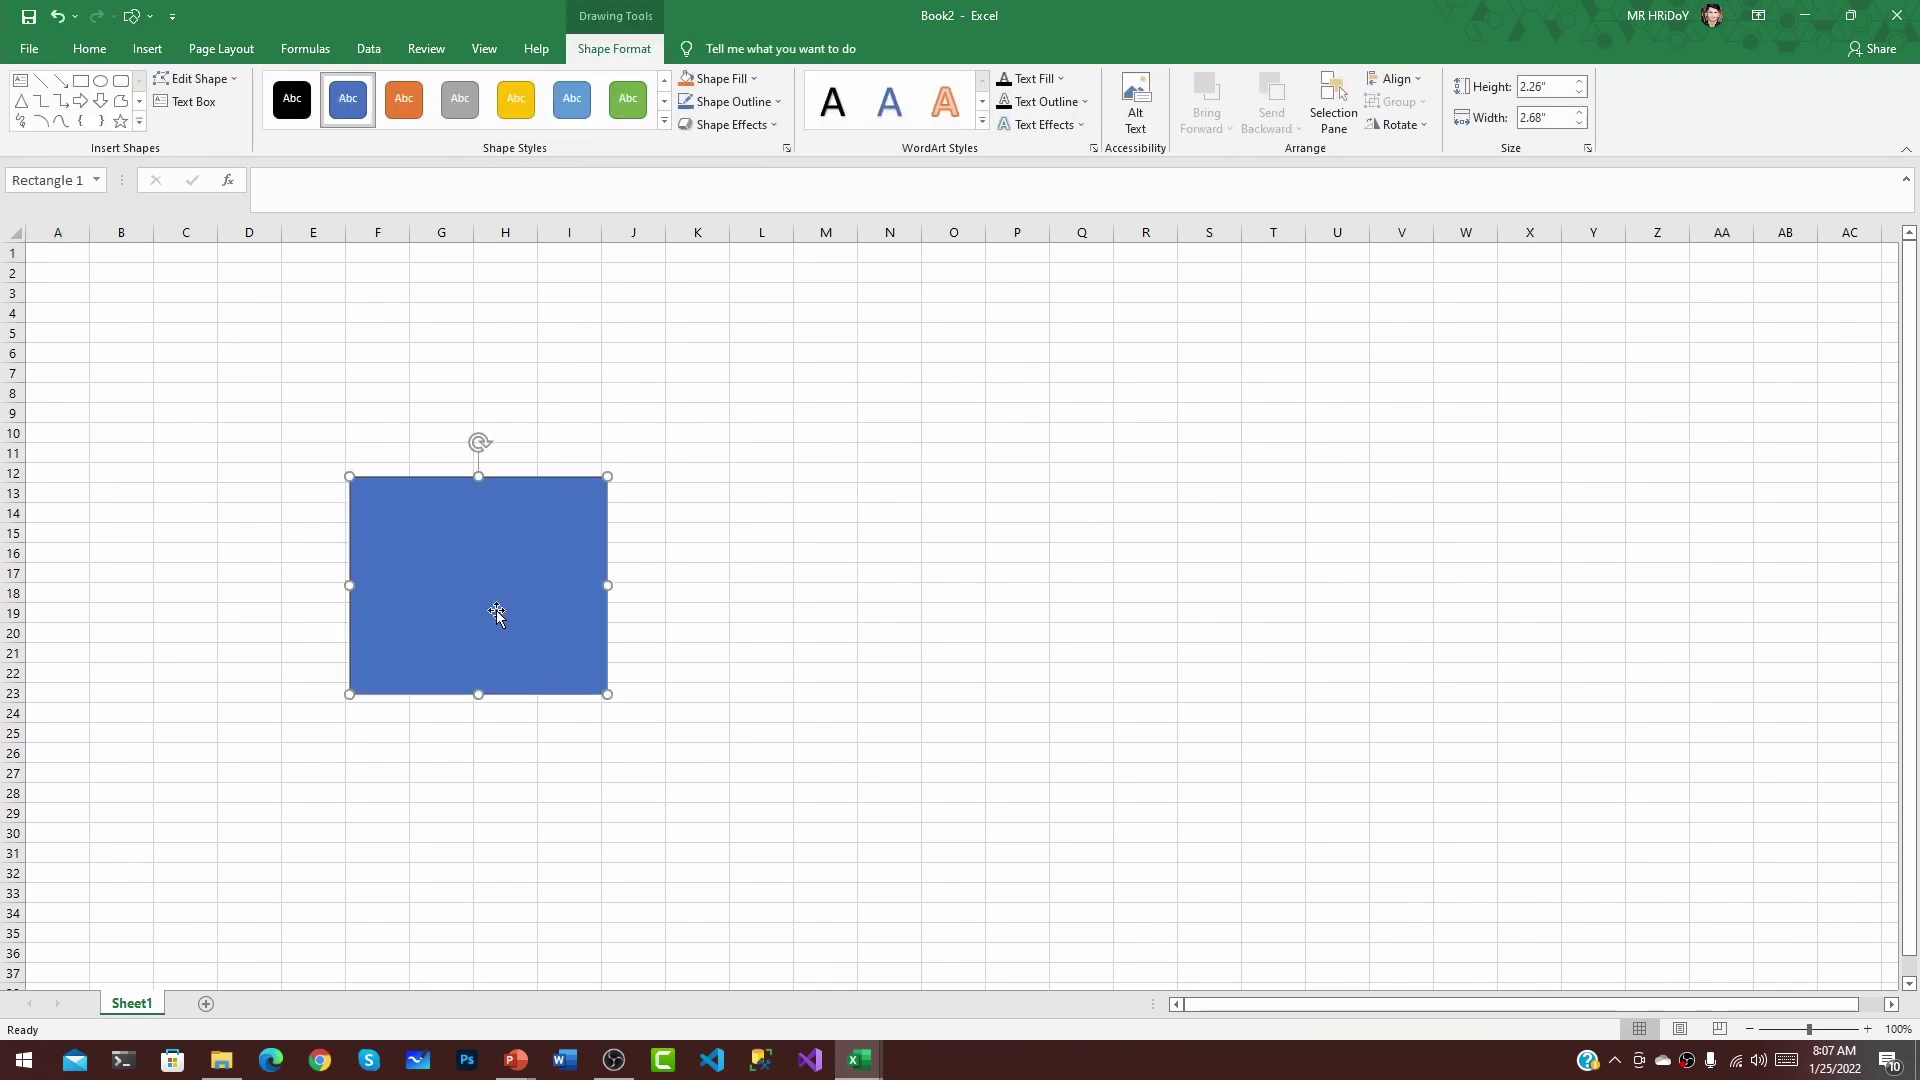
pyautogui.press('Delete')
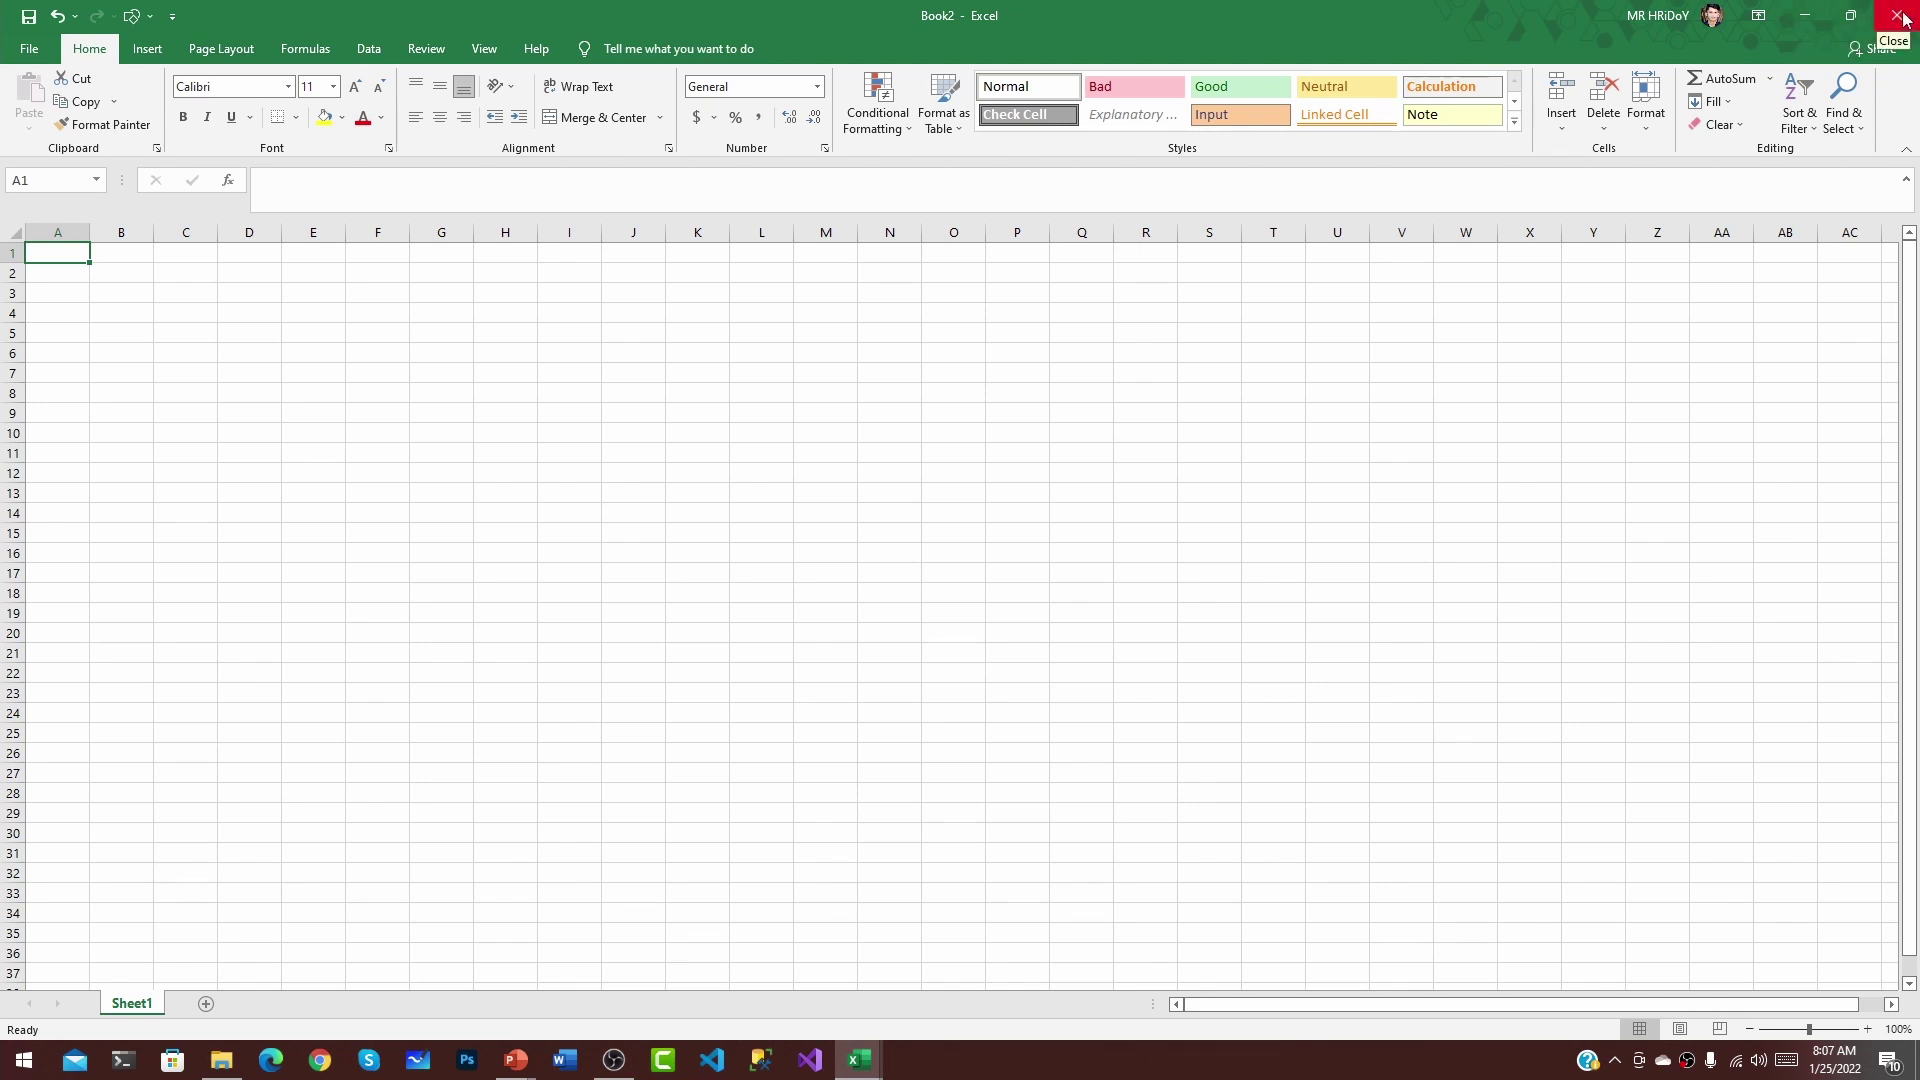
# Restore the workbook window to a smaller size and maximize it again
pyautogui.moveTo(1508, 8); pyautogui.dragTo(1230, 15)
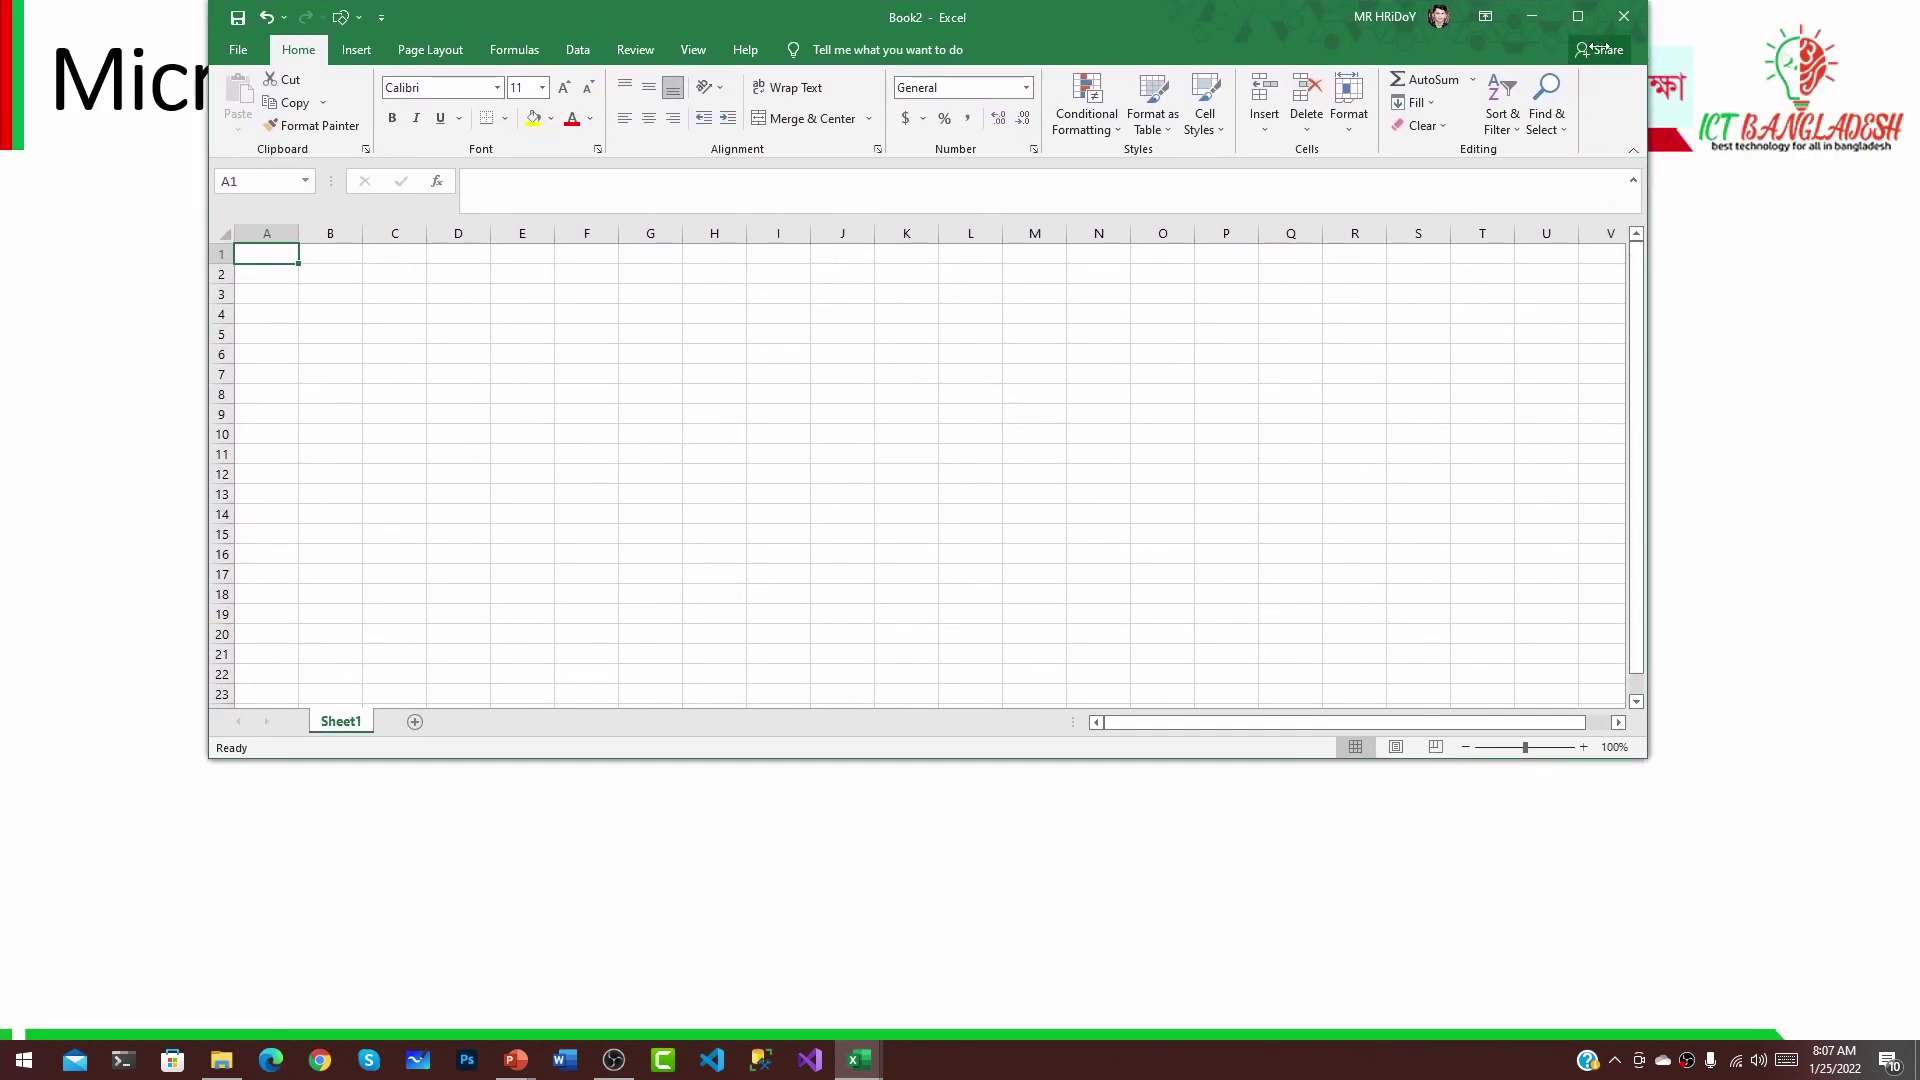
pyautogui.click(1580, 17)
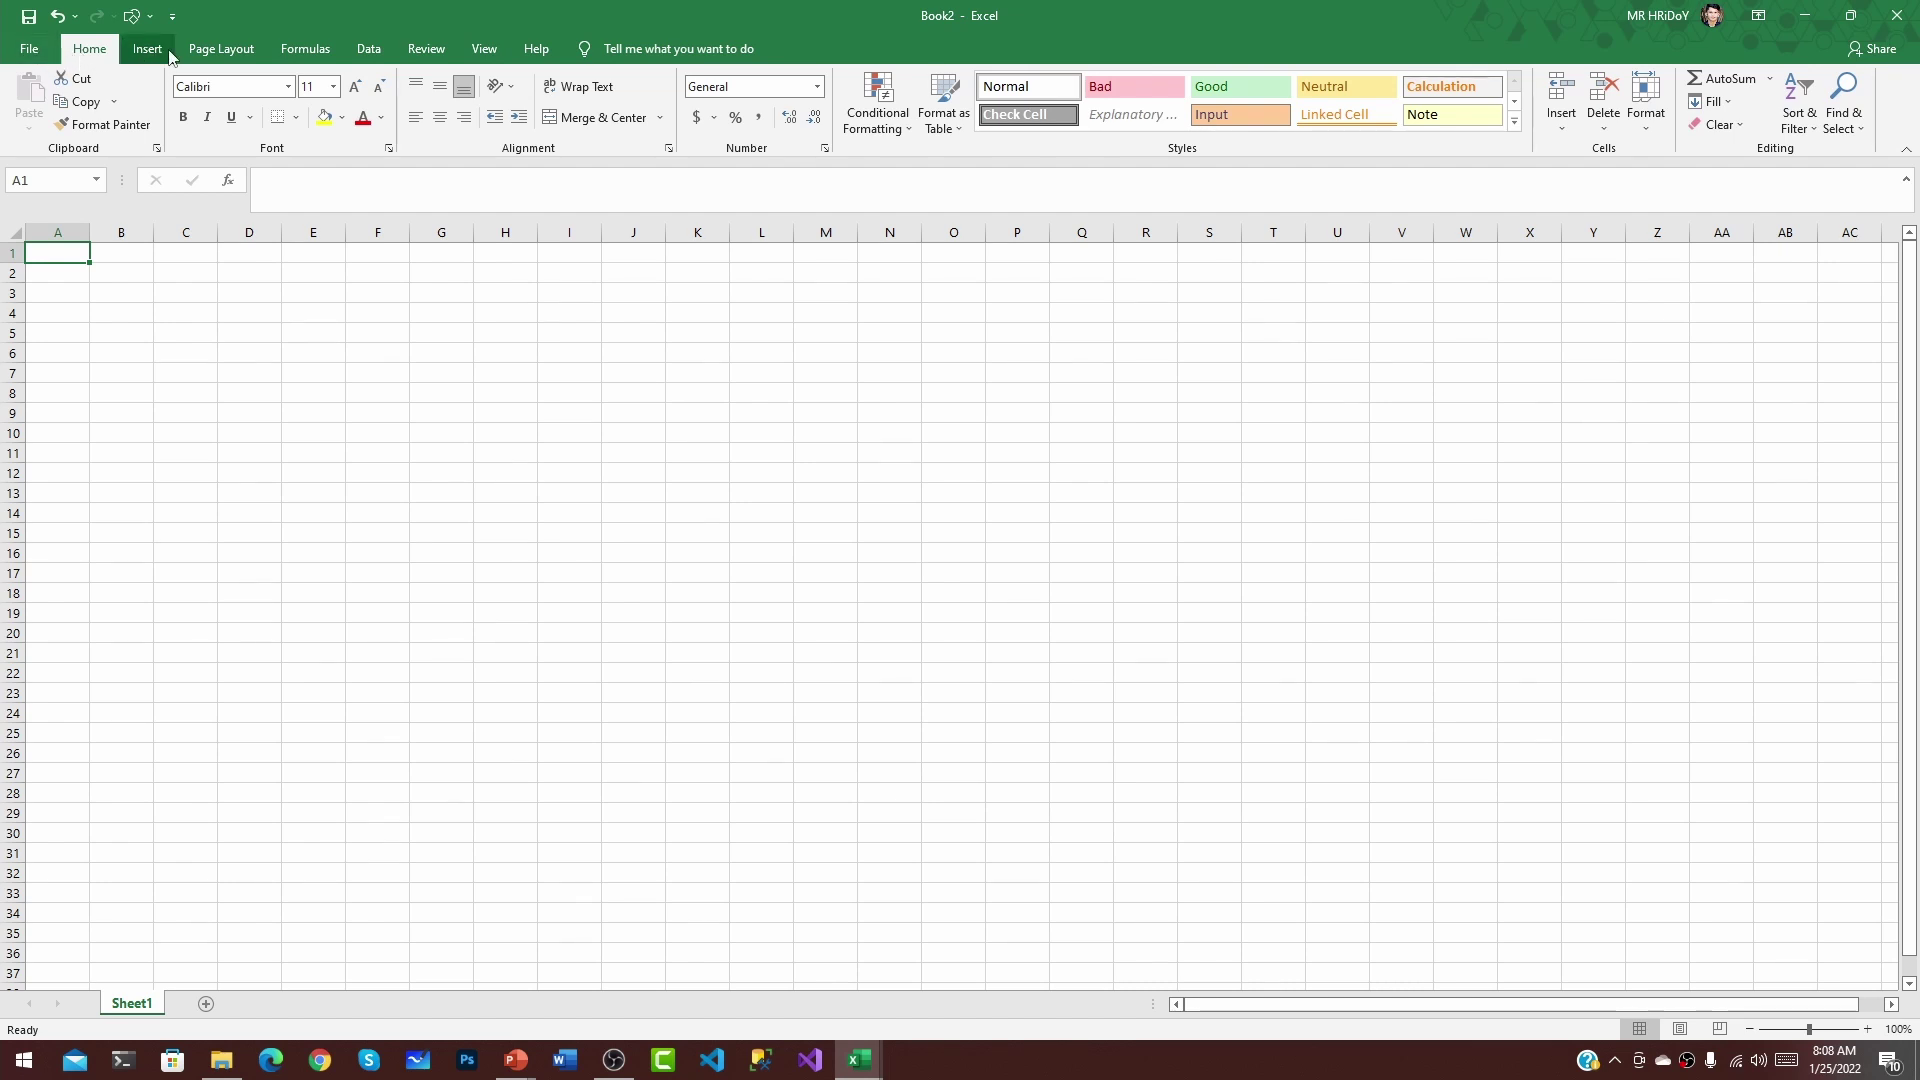
# Look through the File page and the Insert, Page Layout and Formulas command sets, and return to the Home commands
pyautogui.click(26, 52)
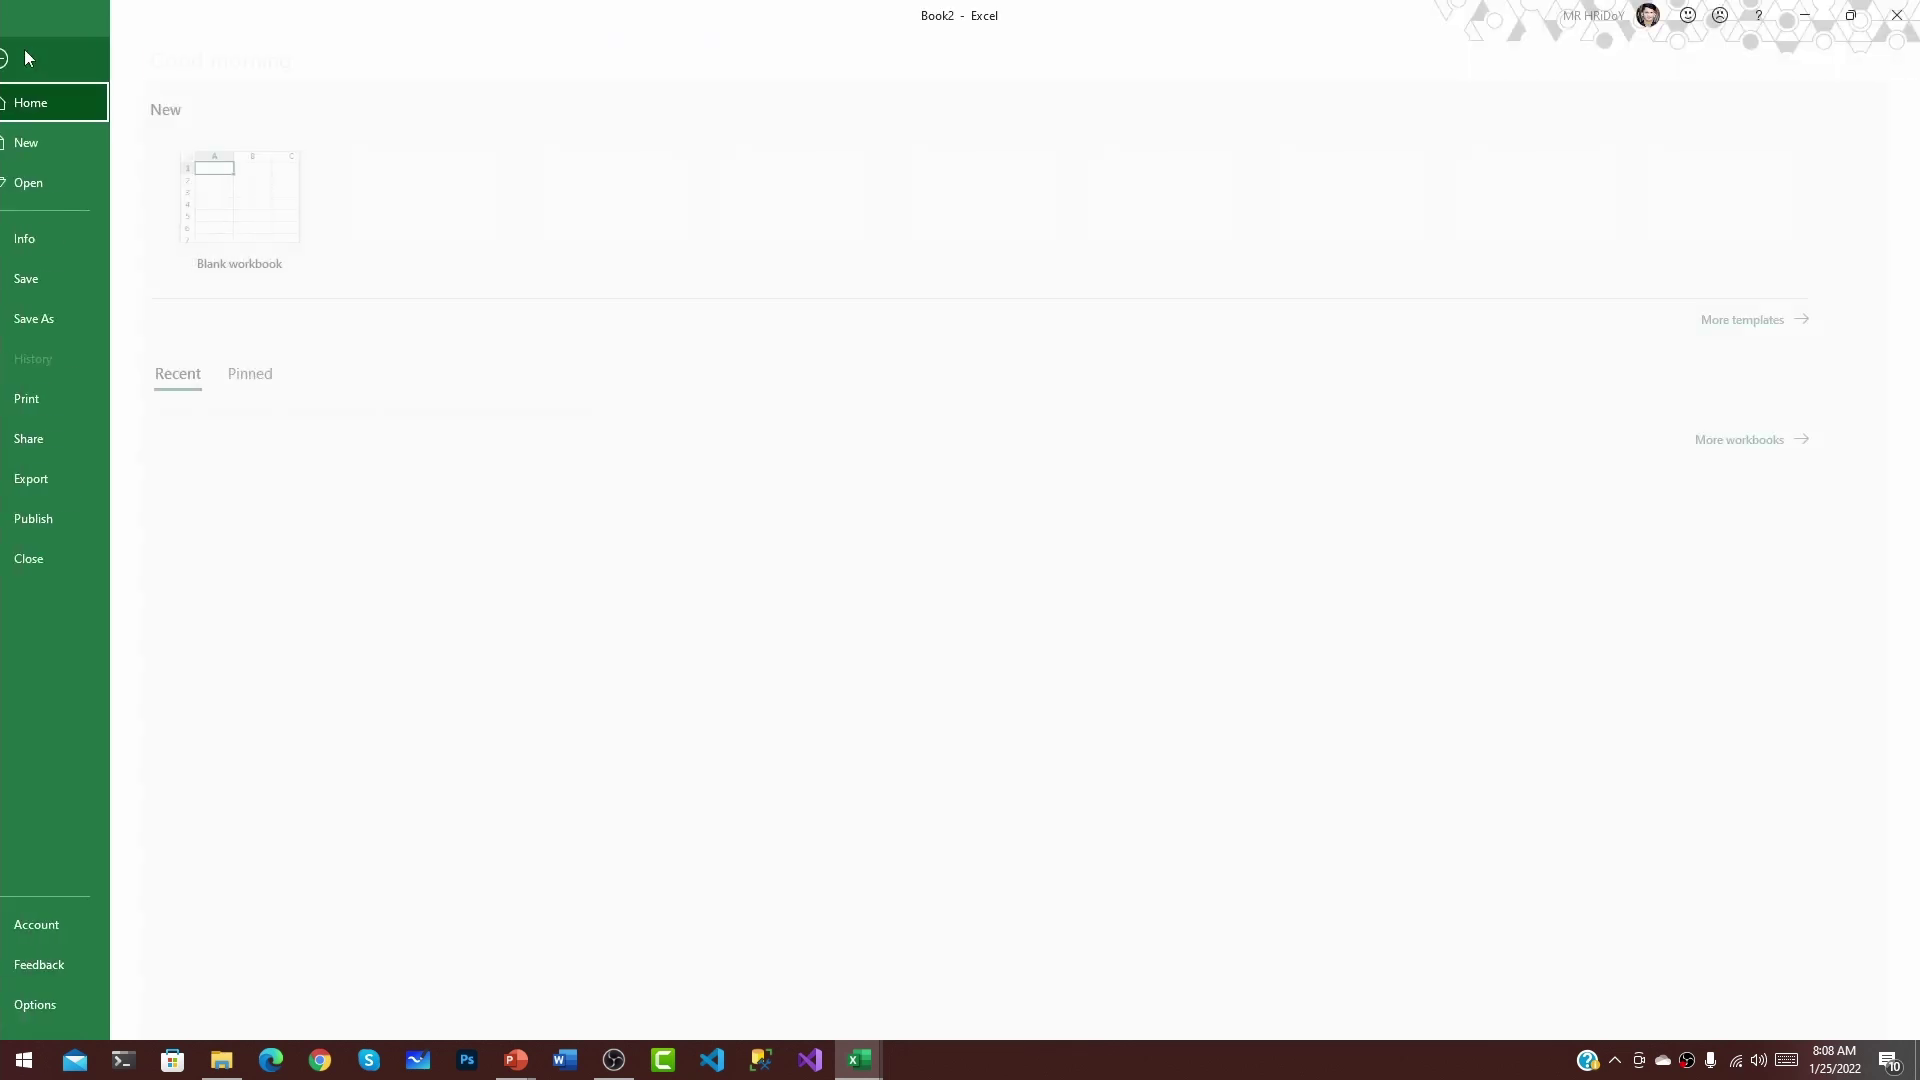
pyautogui.click(24, 52)
pyautogui.click(140, 50)
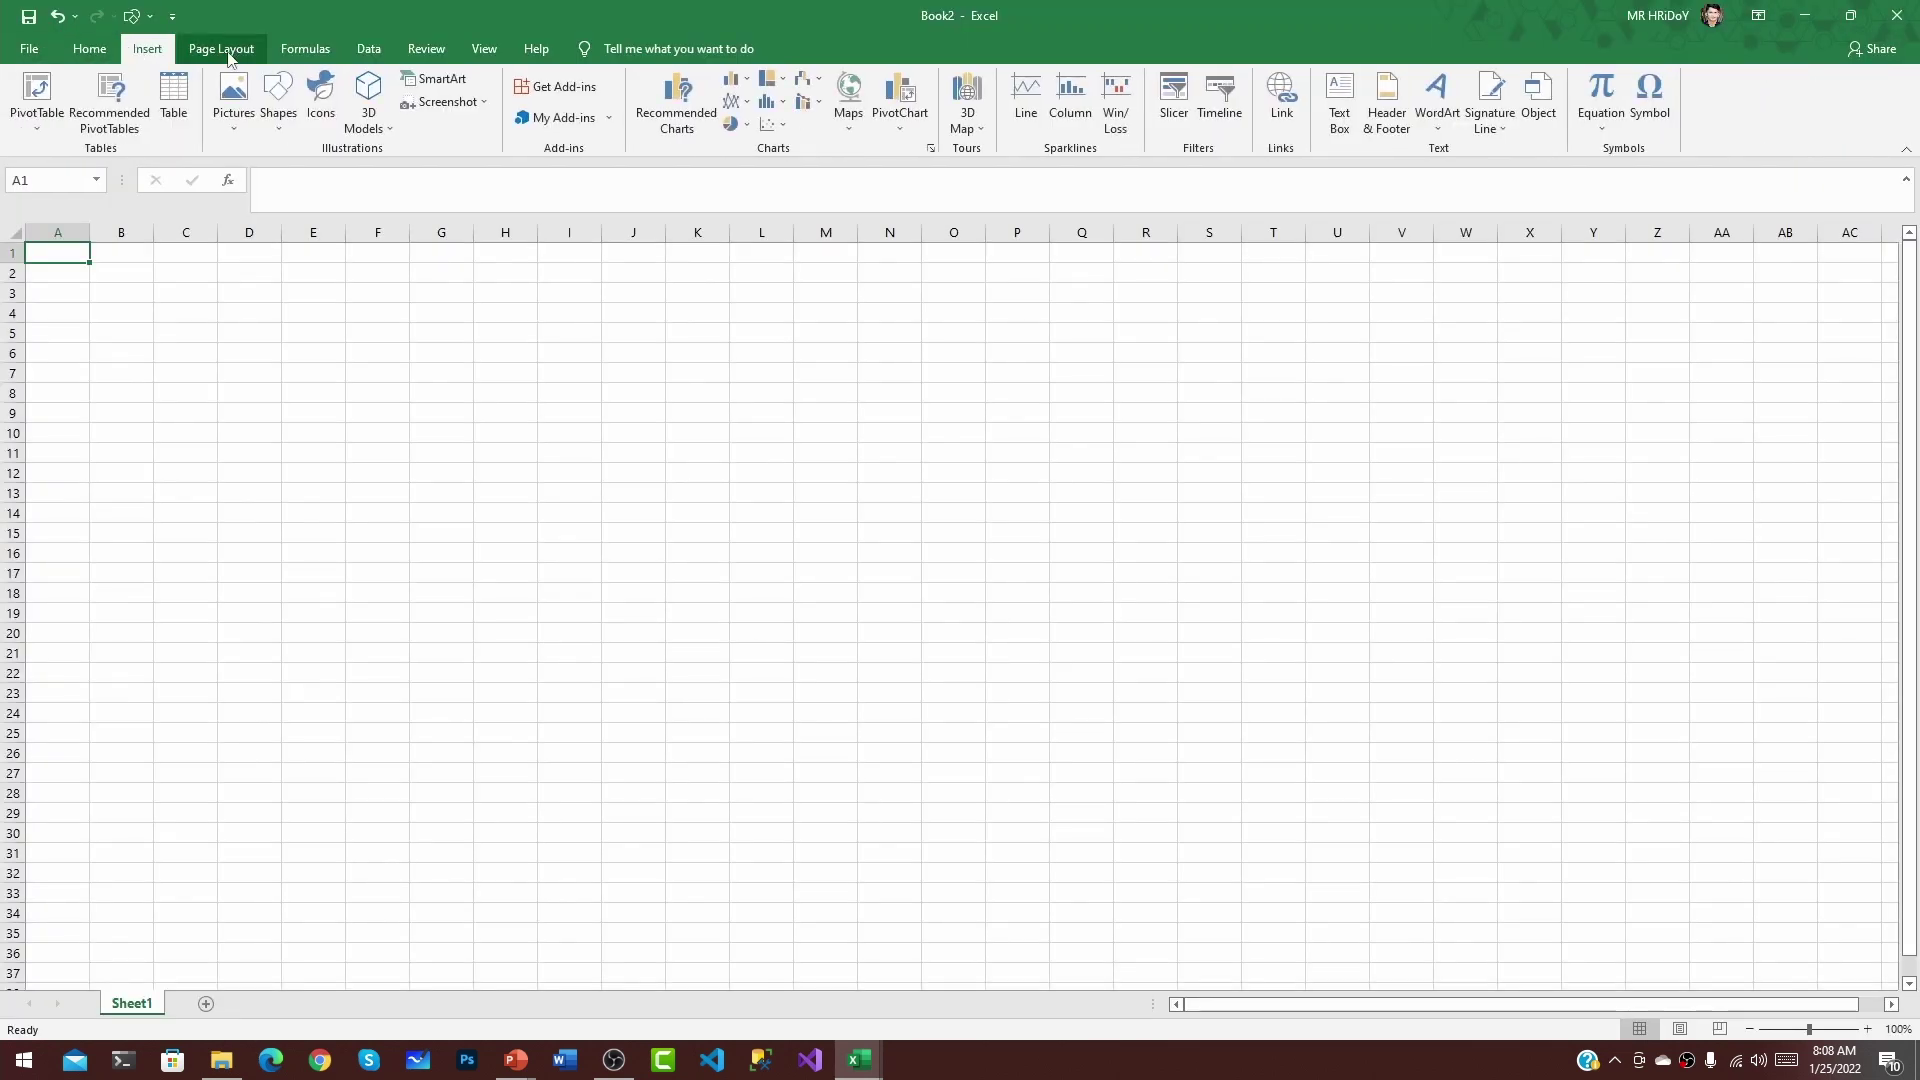
pyautogui.click(220, 50)
pyautogui.click(290, 52)
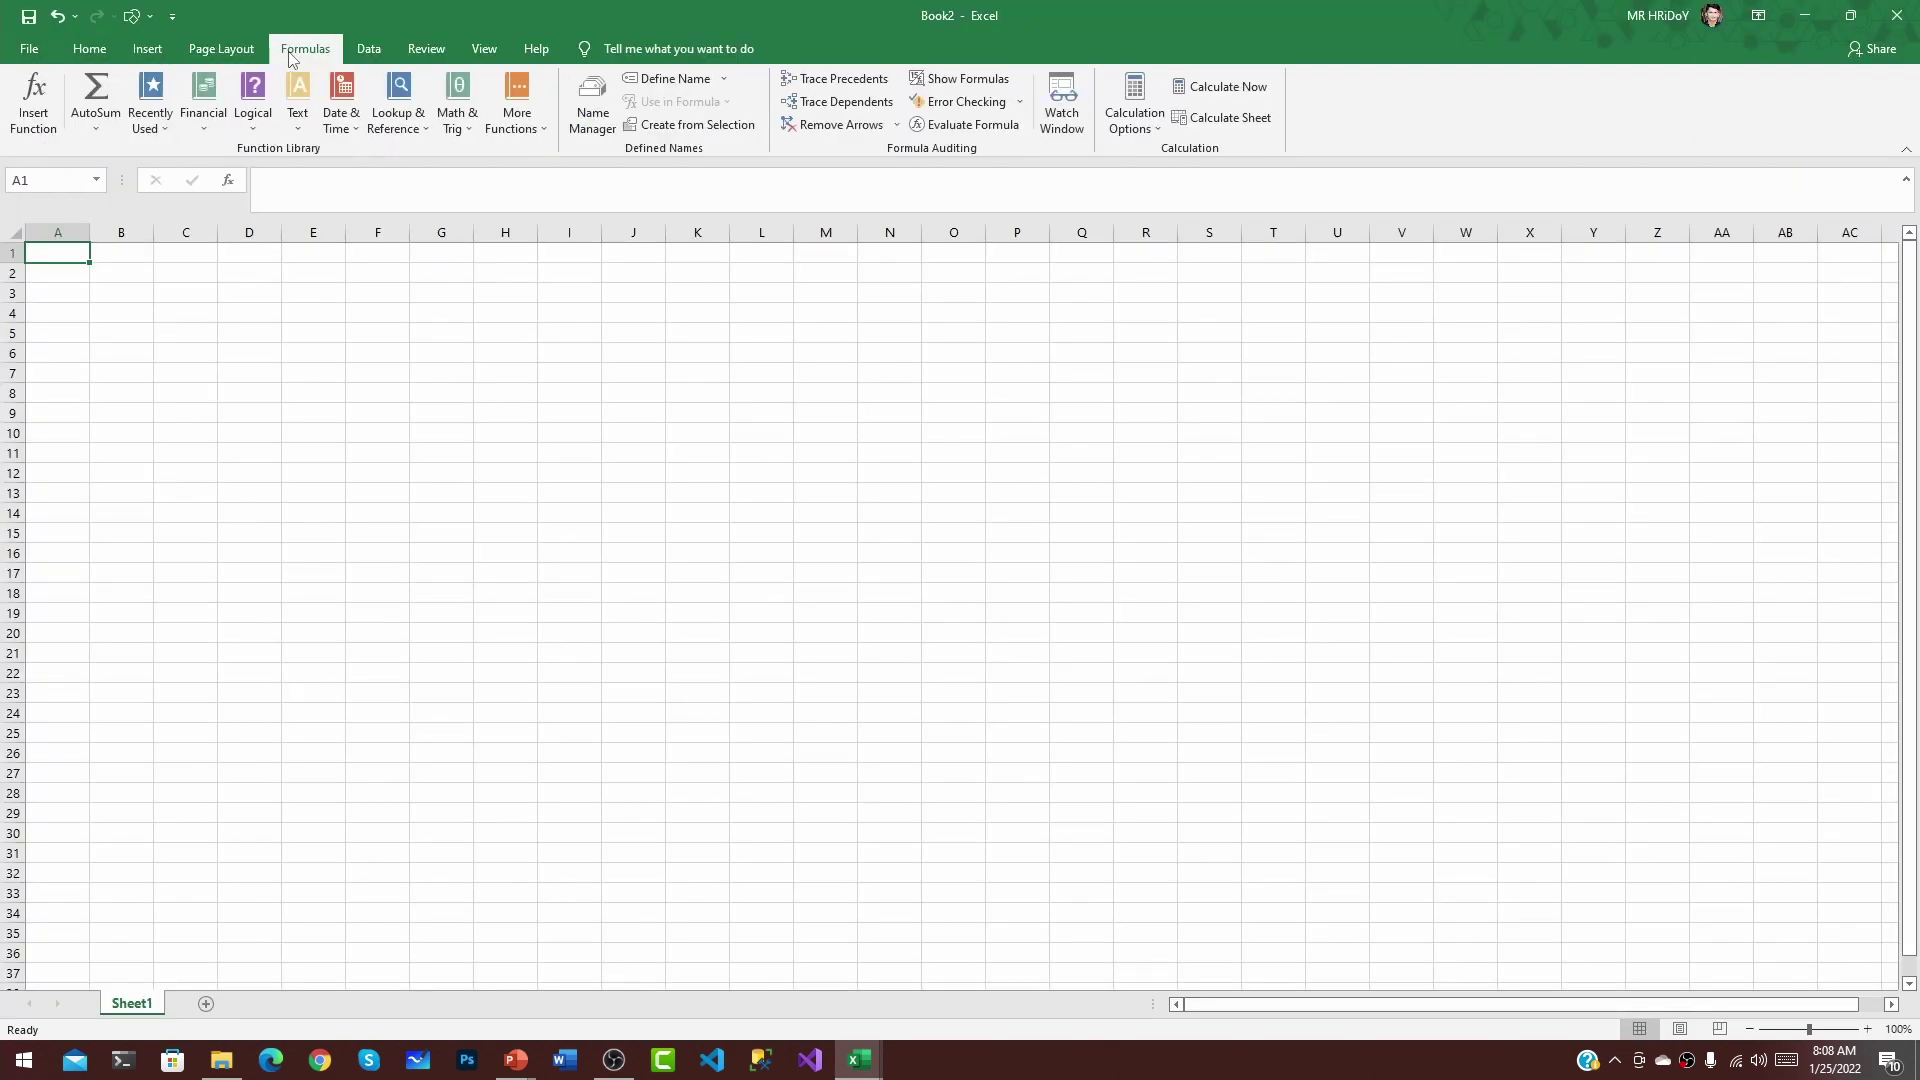
pyautogui.click(90, 52)
# Collapse the ribbon and expand it again three times in a row
pyautogui.rightClick(86, 55)
pyautogui.click(105, 86)
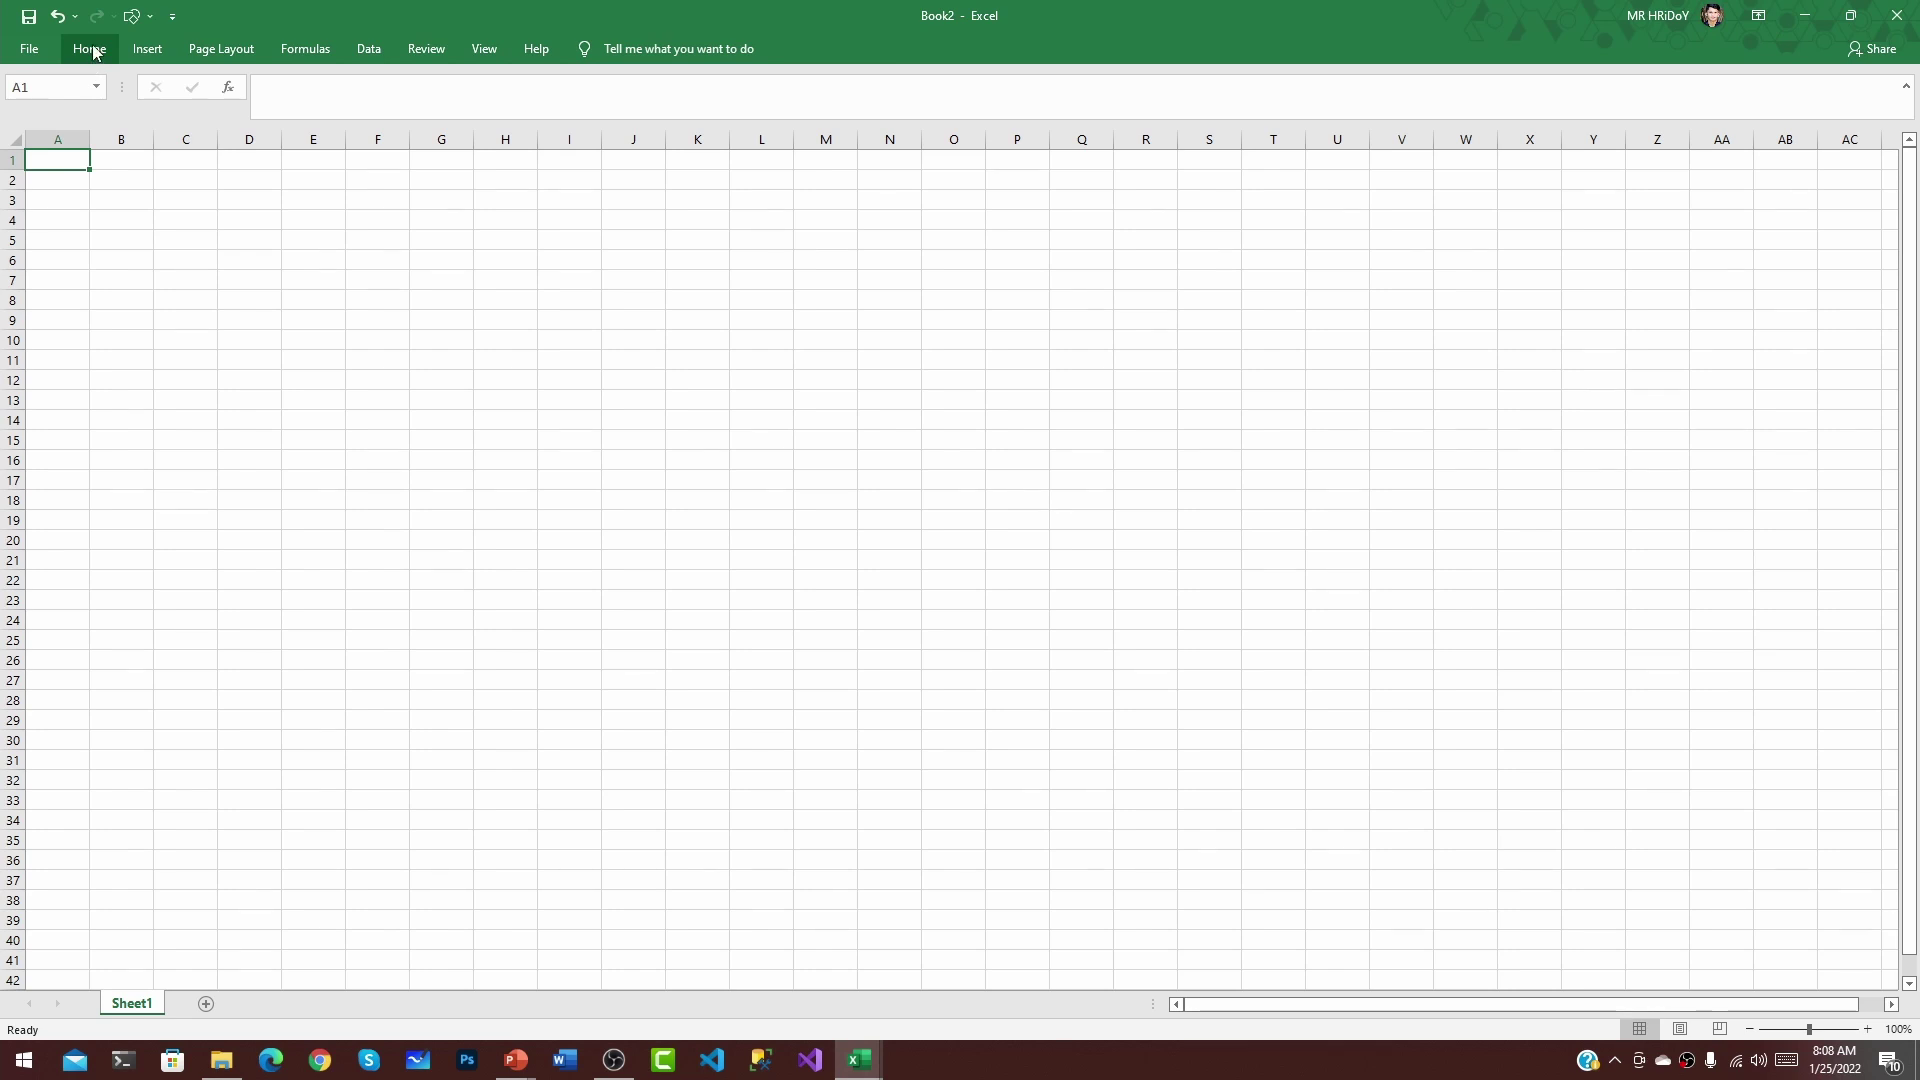
pyautogui.rightClick(93, 52)
pyautogui.click(106, 80)
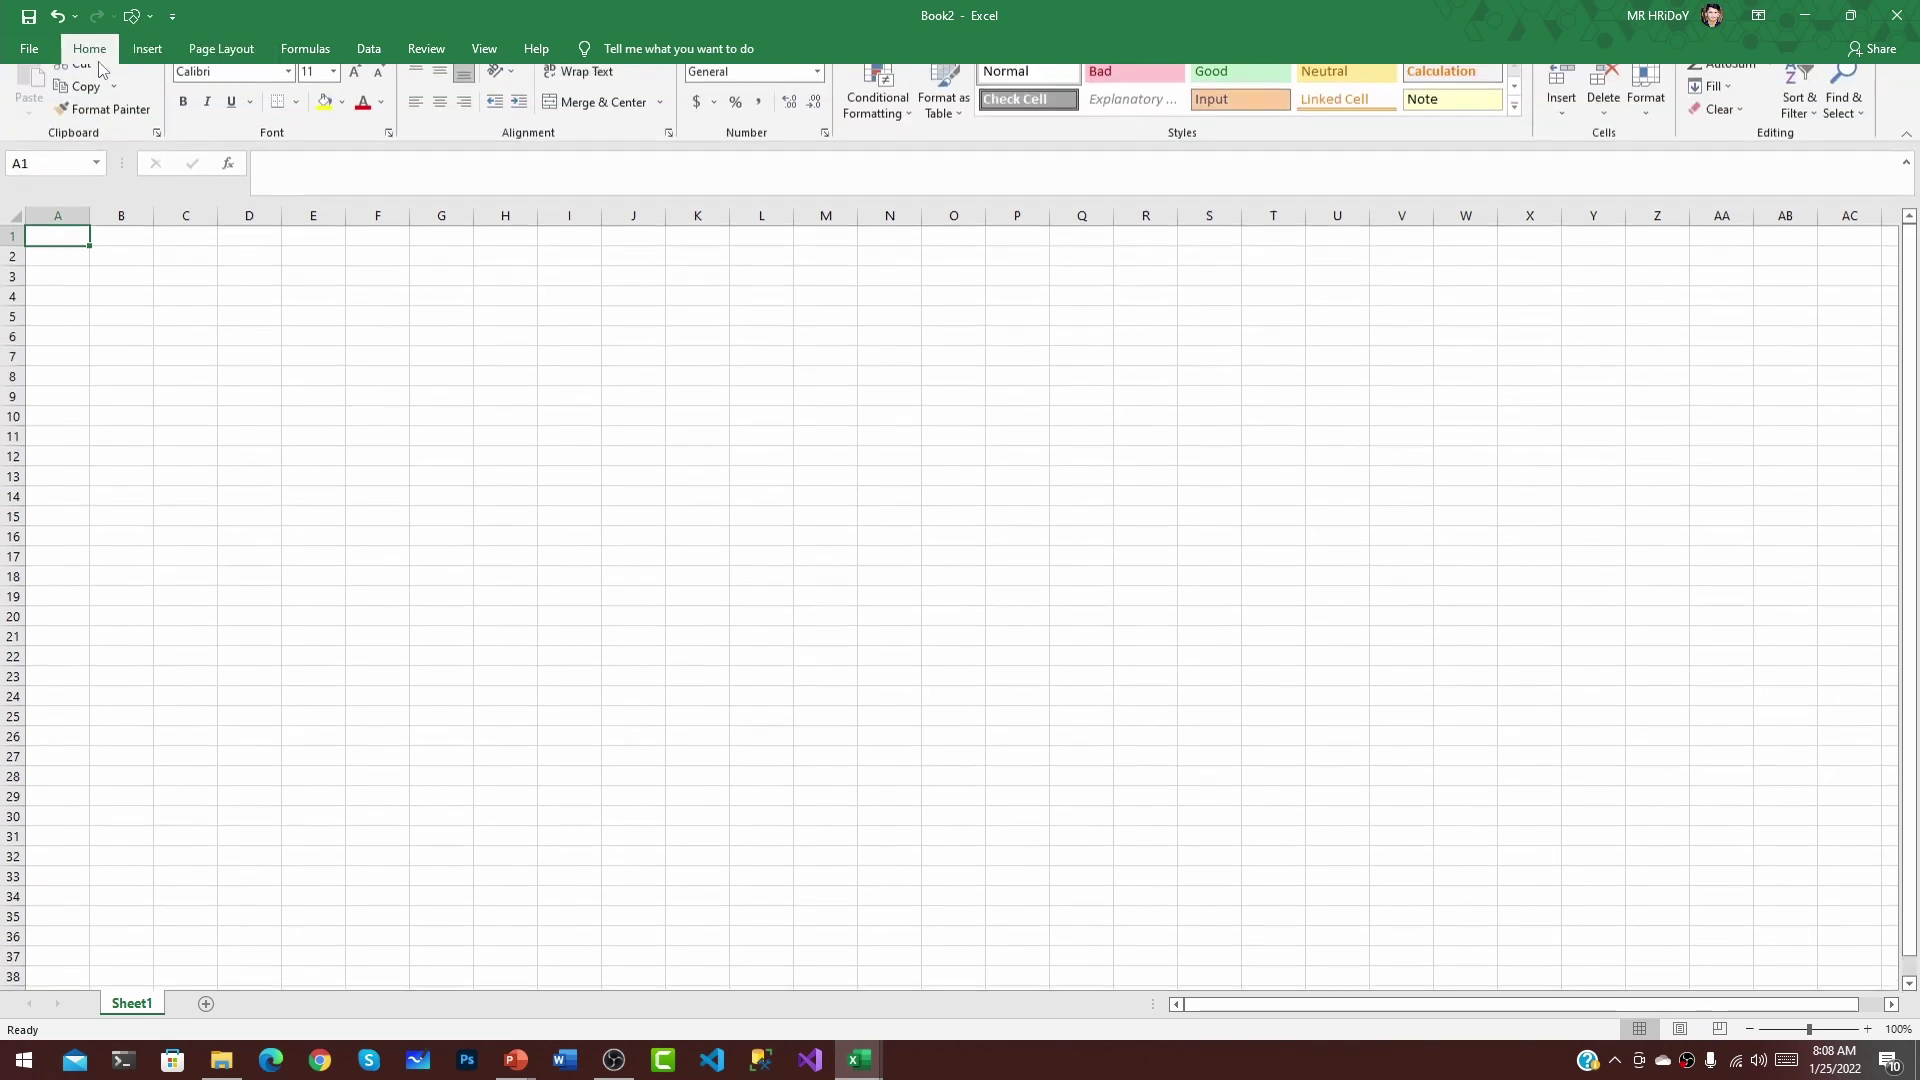
pyautogui.doubleClick(93, 52)
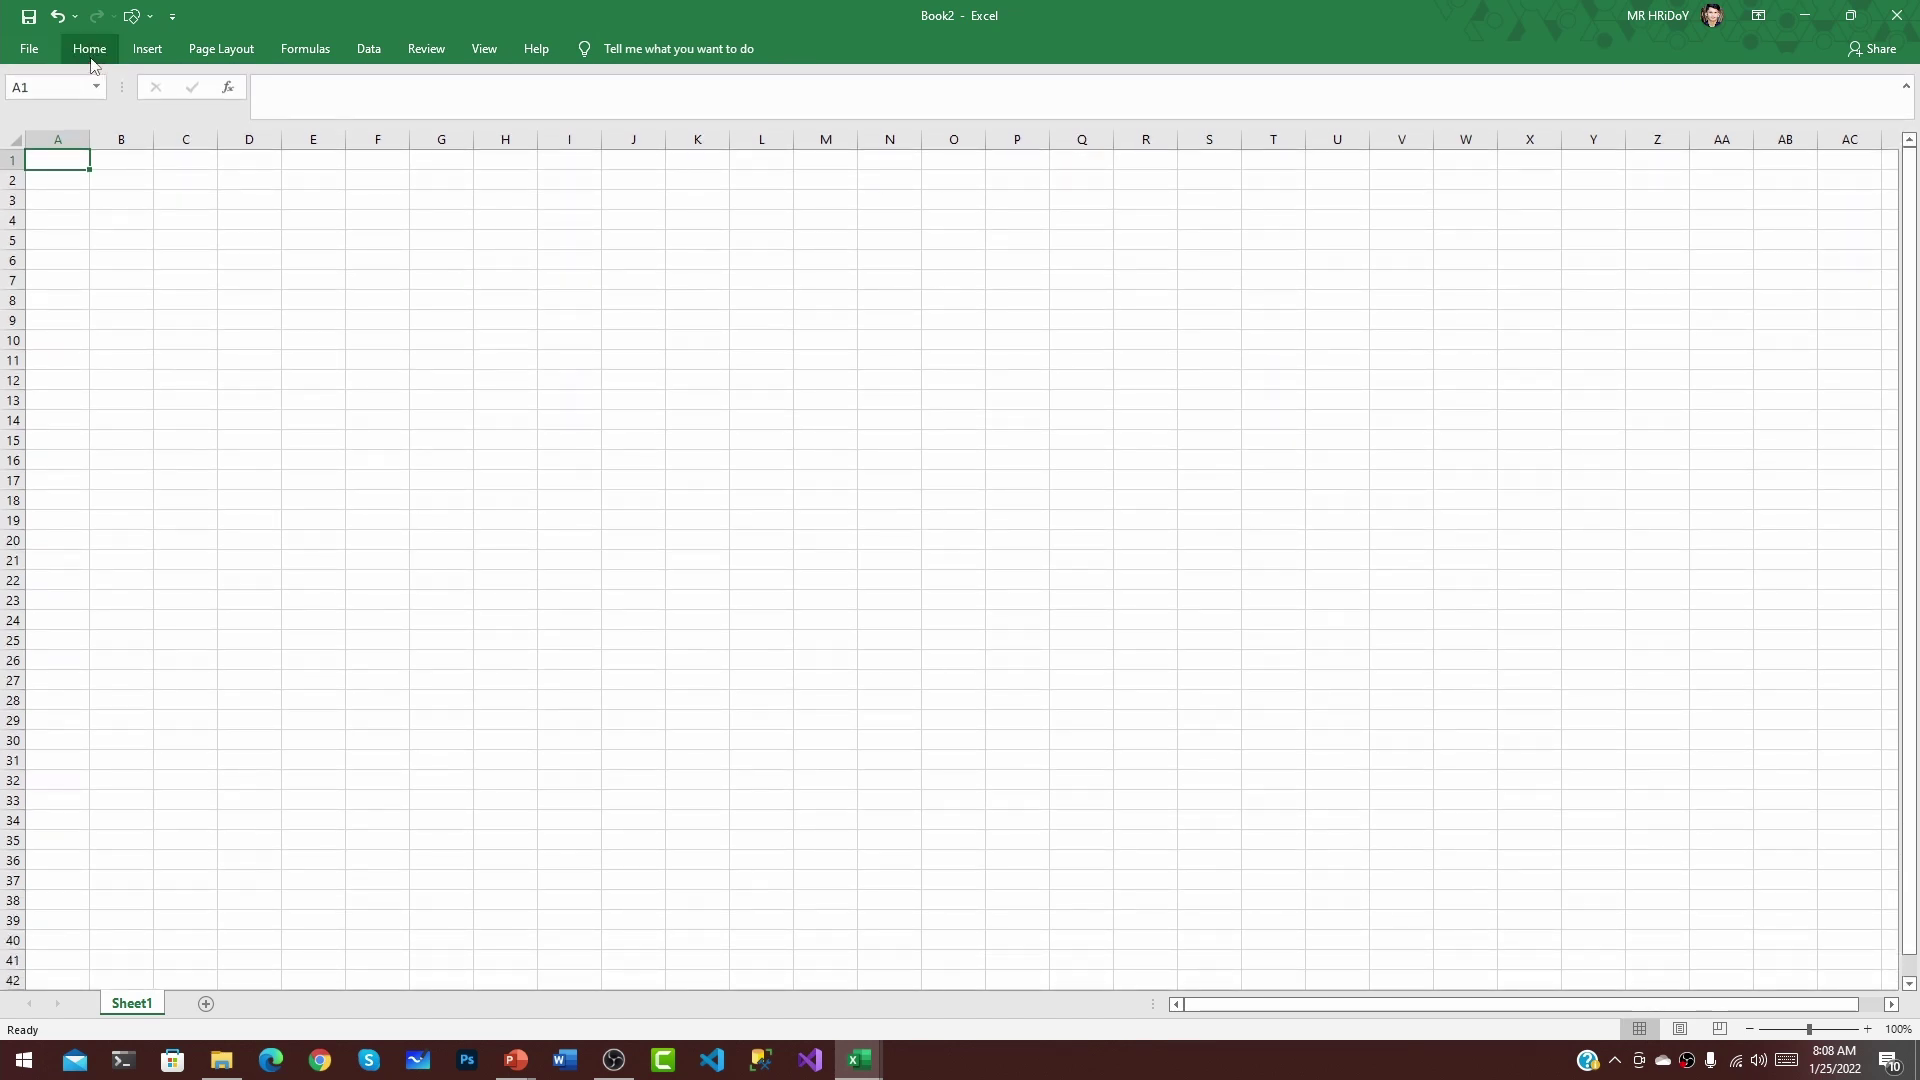
pyautogui.rightClick(93, 50)
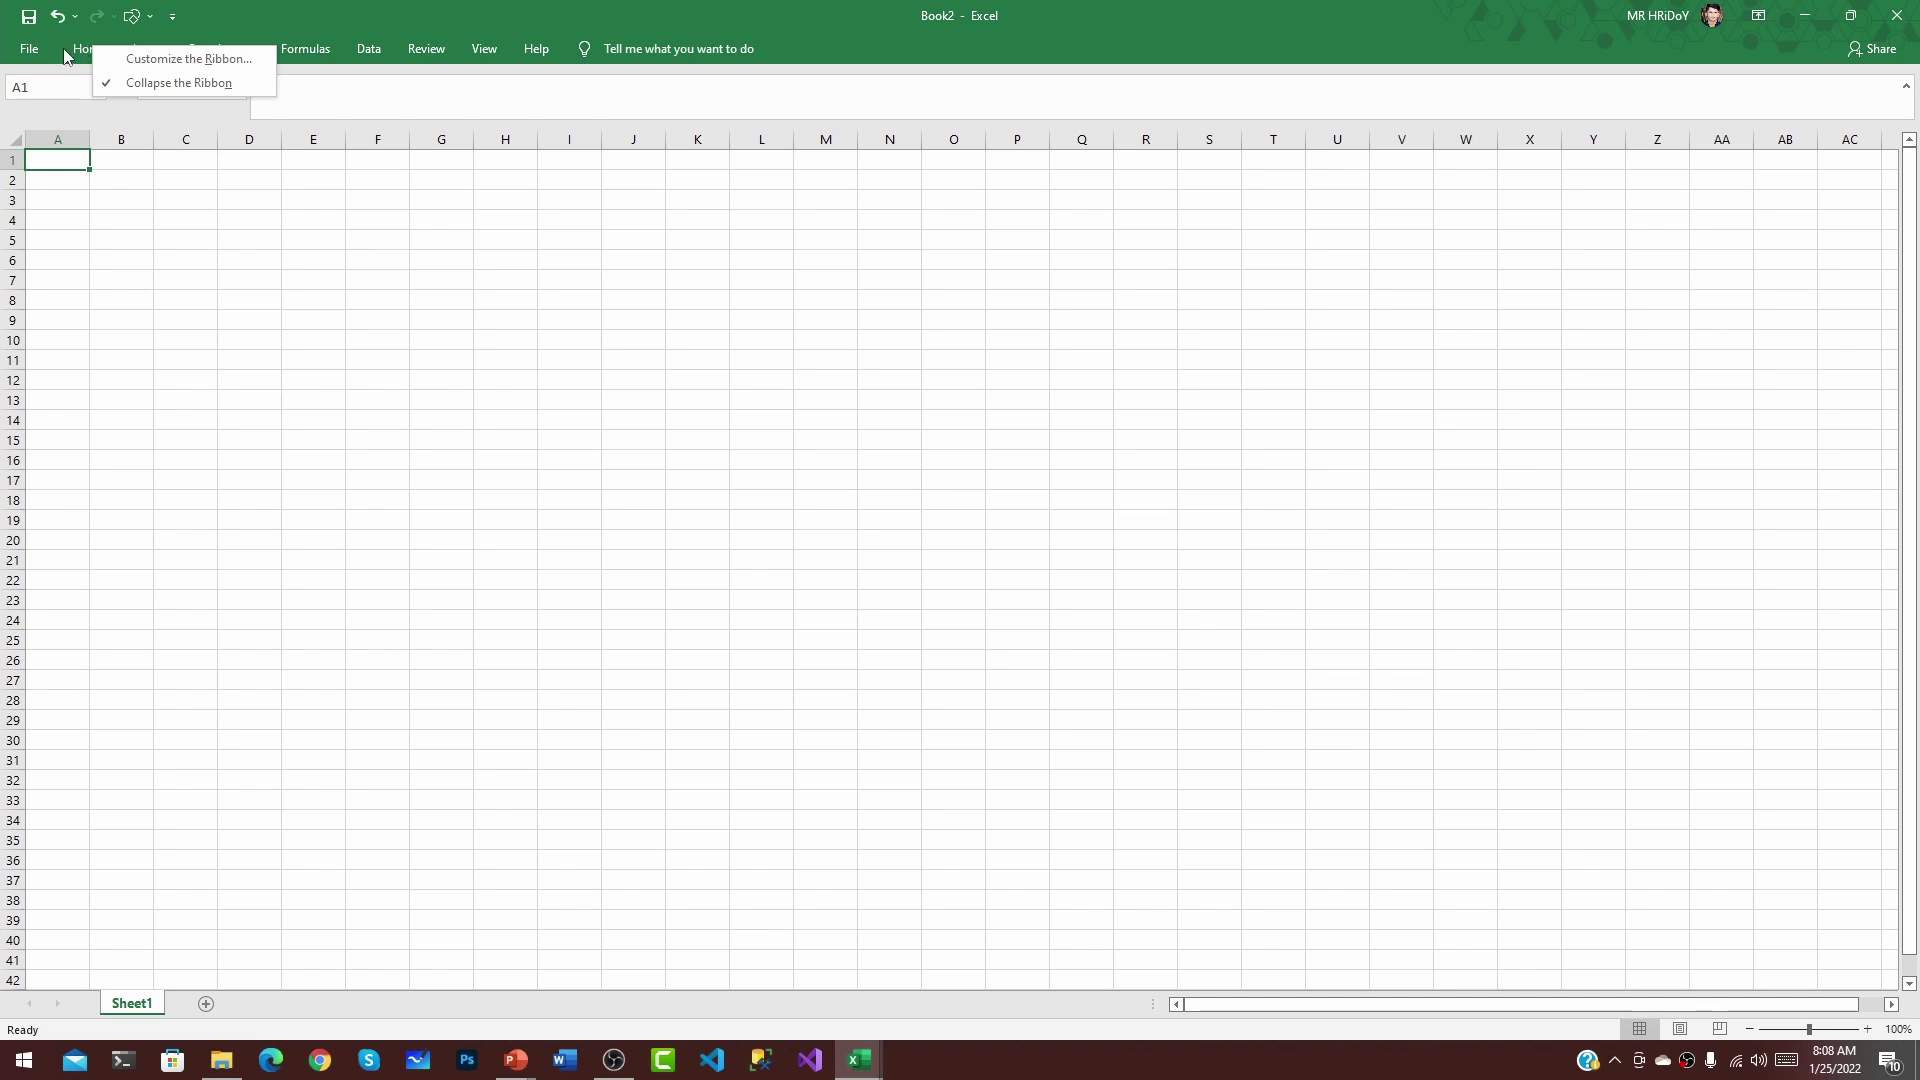
pyautogui.rightClick(401, 51)
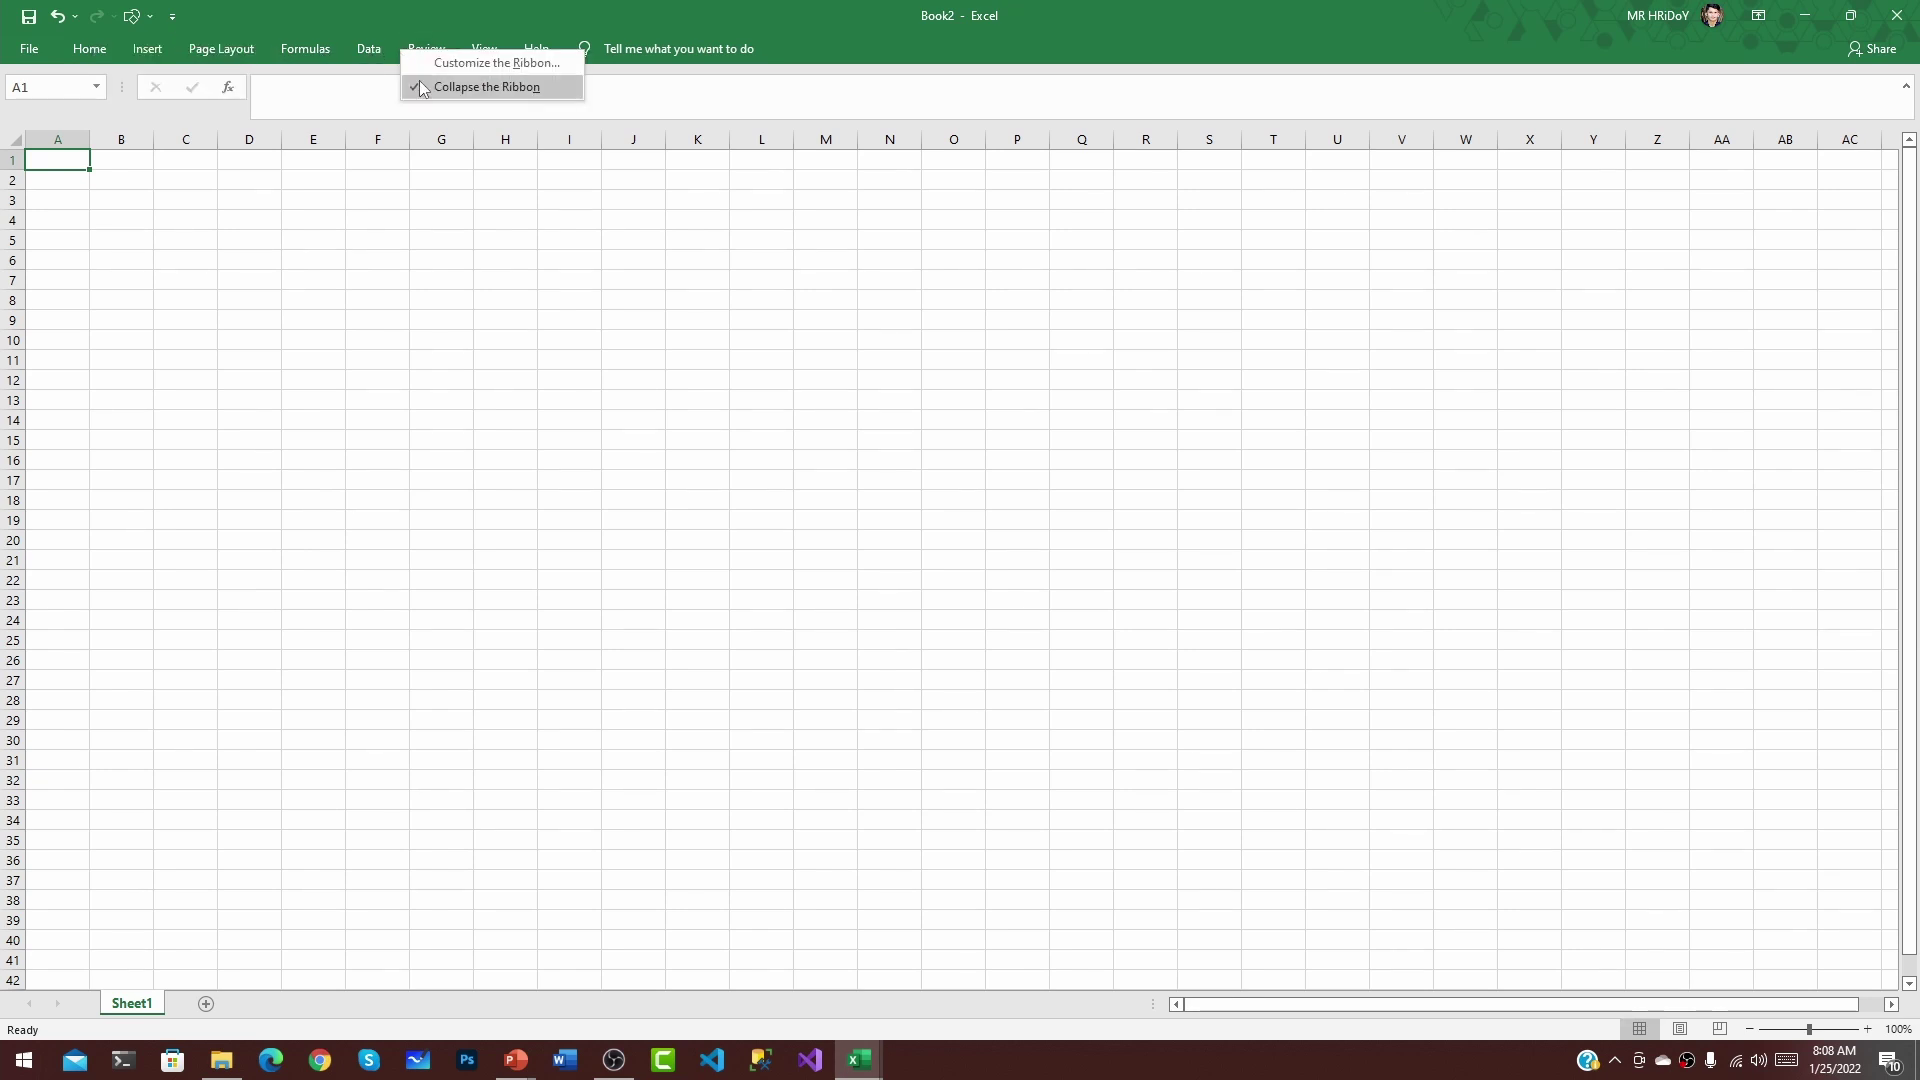
pyautogui.click(418, 87)
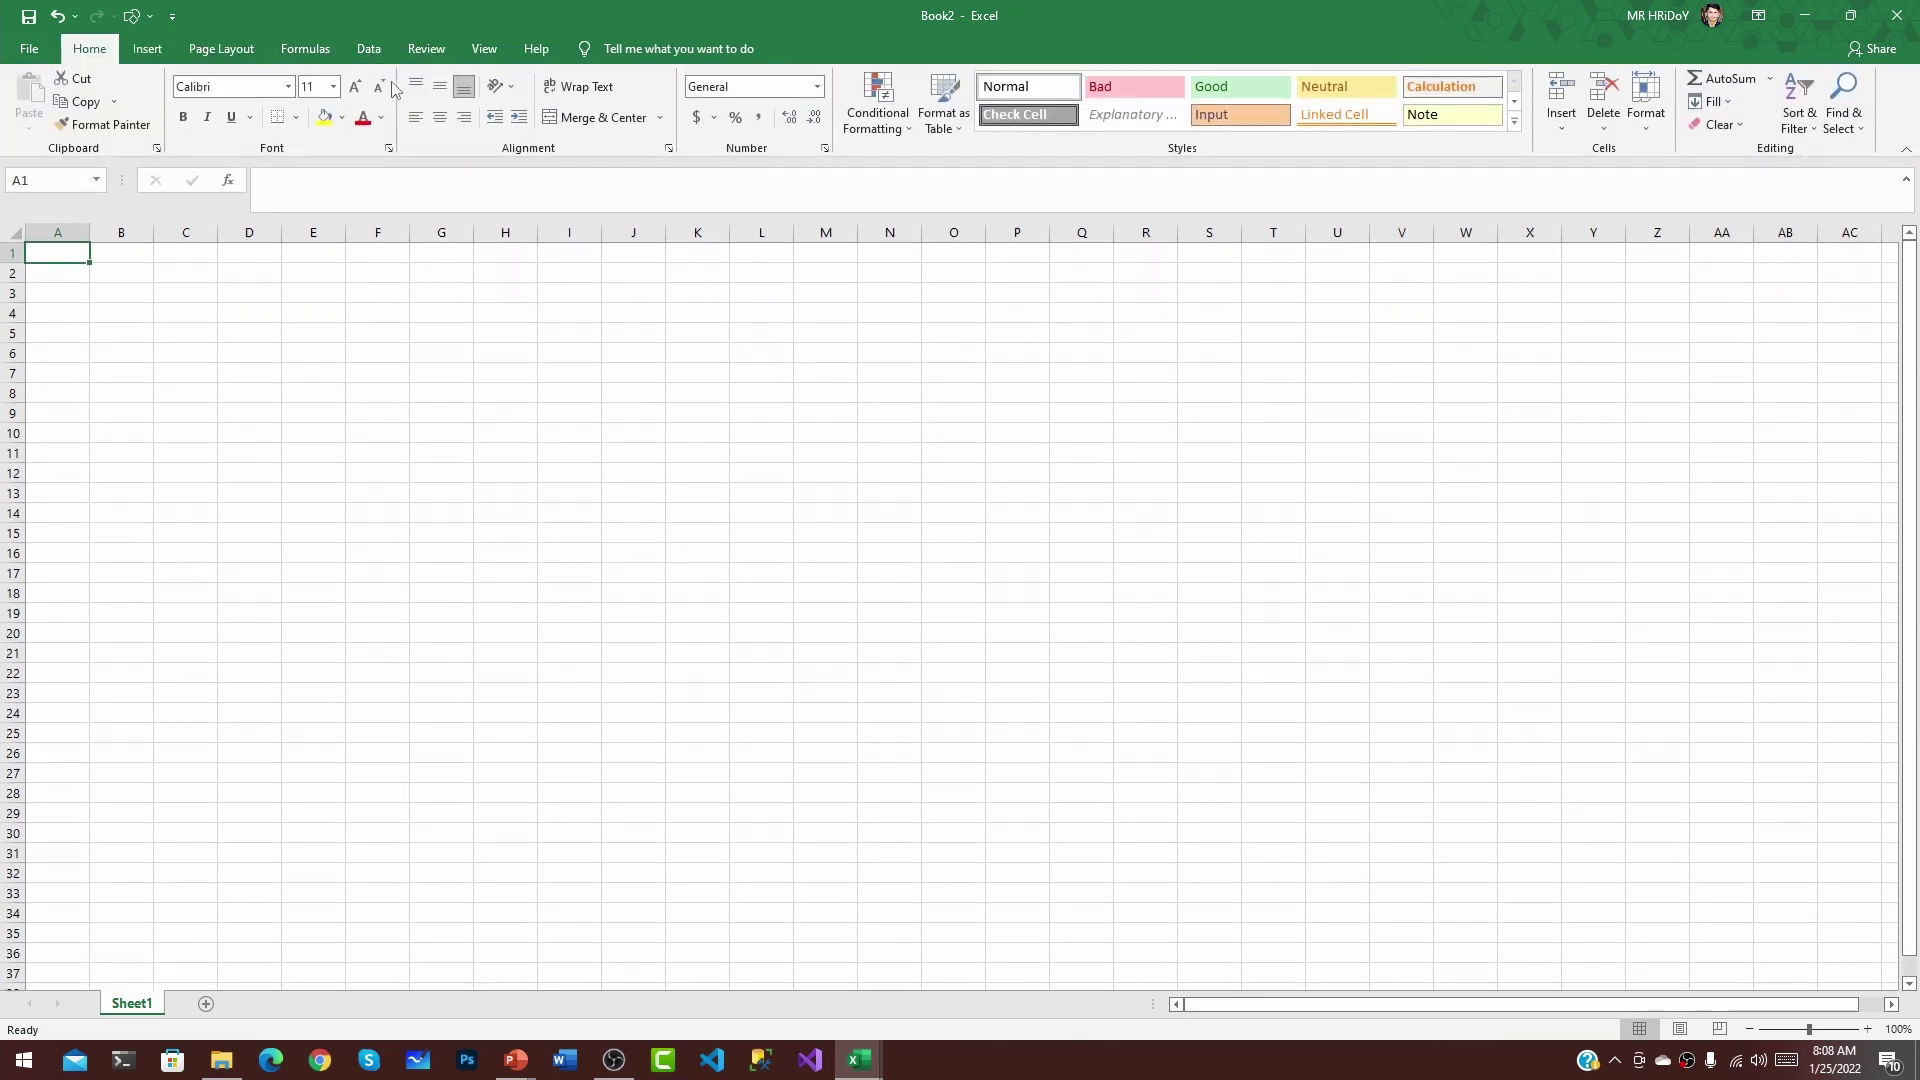
pyautogui.rightClick(304, 57)
pyautogui.click(334, 92)
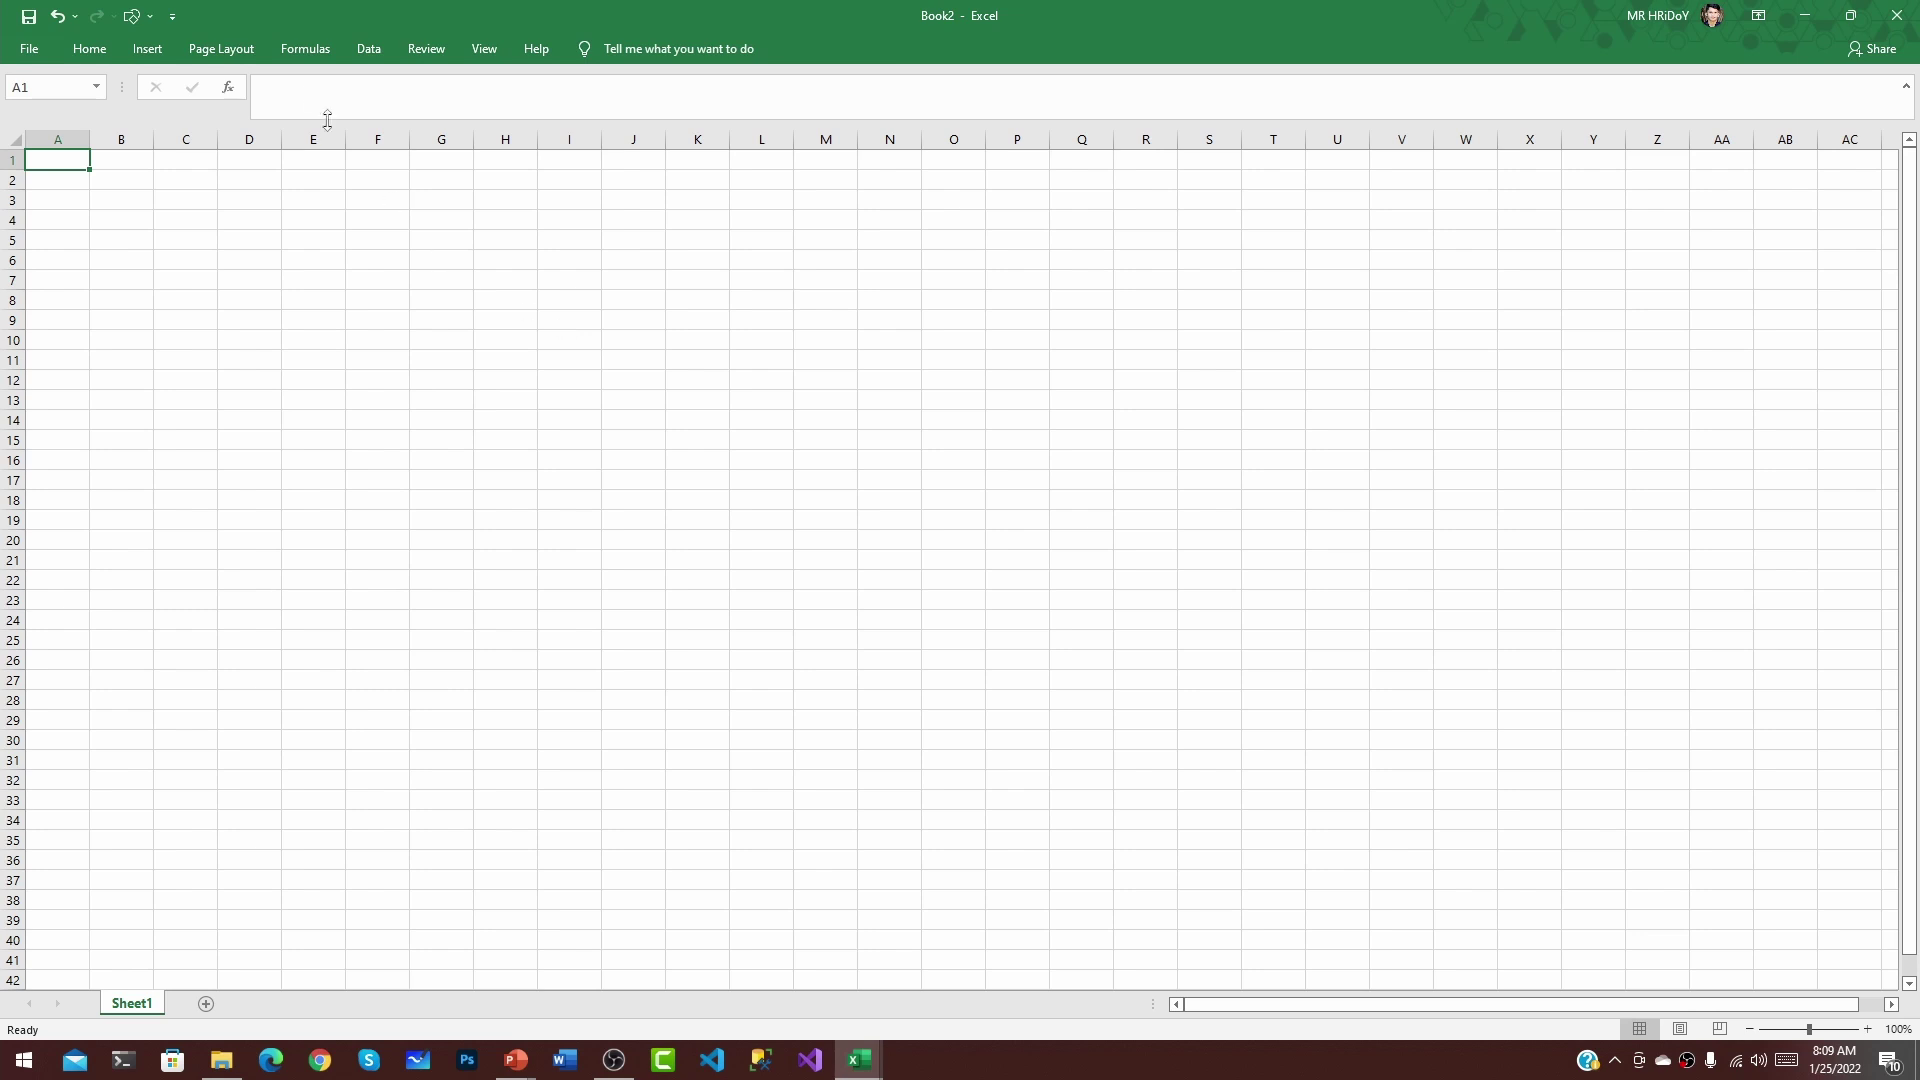
pyautogui.rightClick(270, 57)
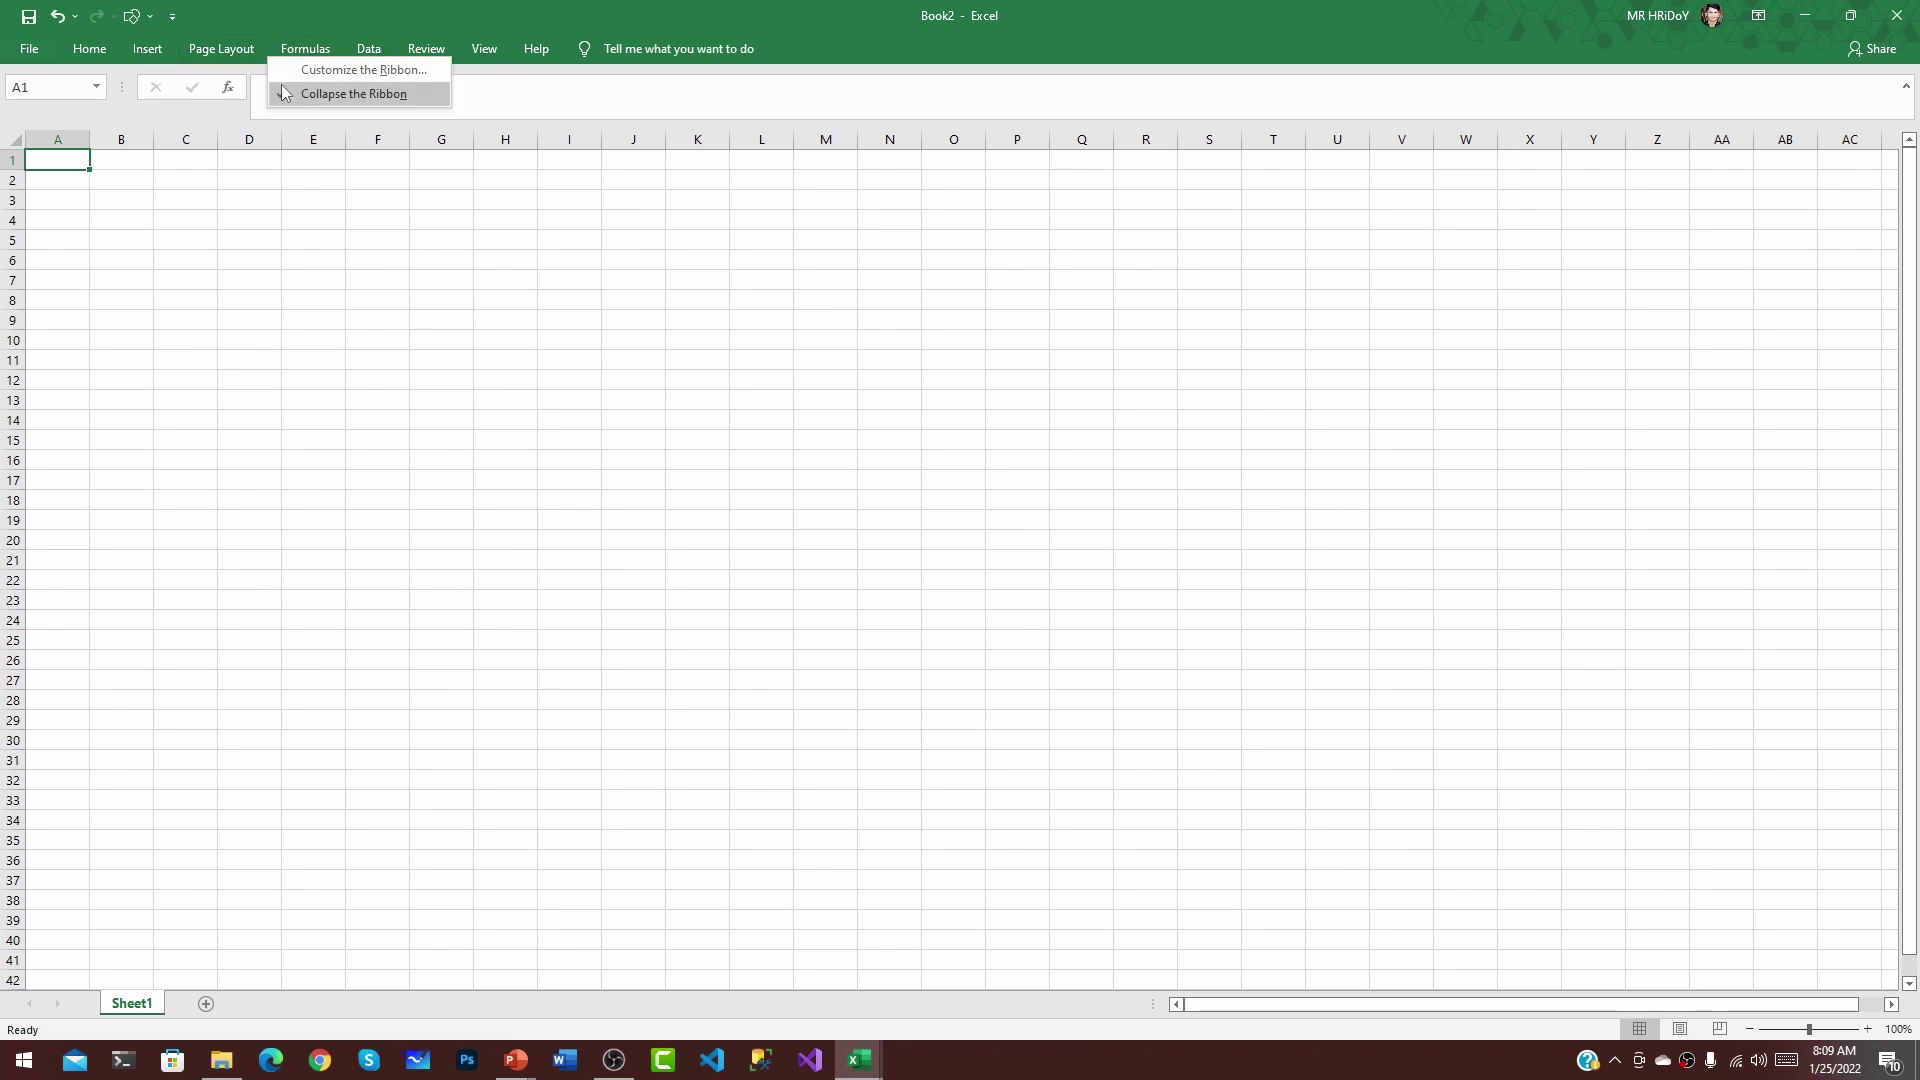
pyautogui.click(283, 93)
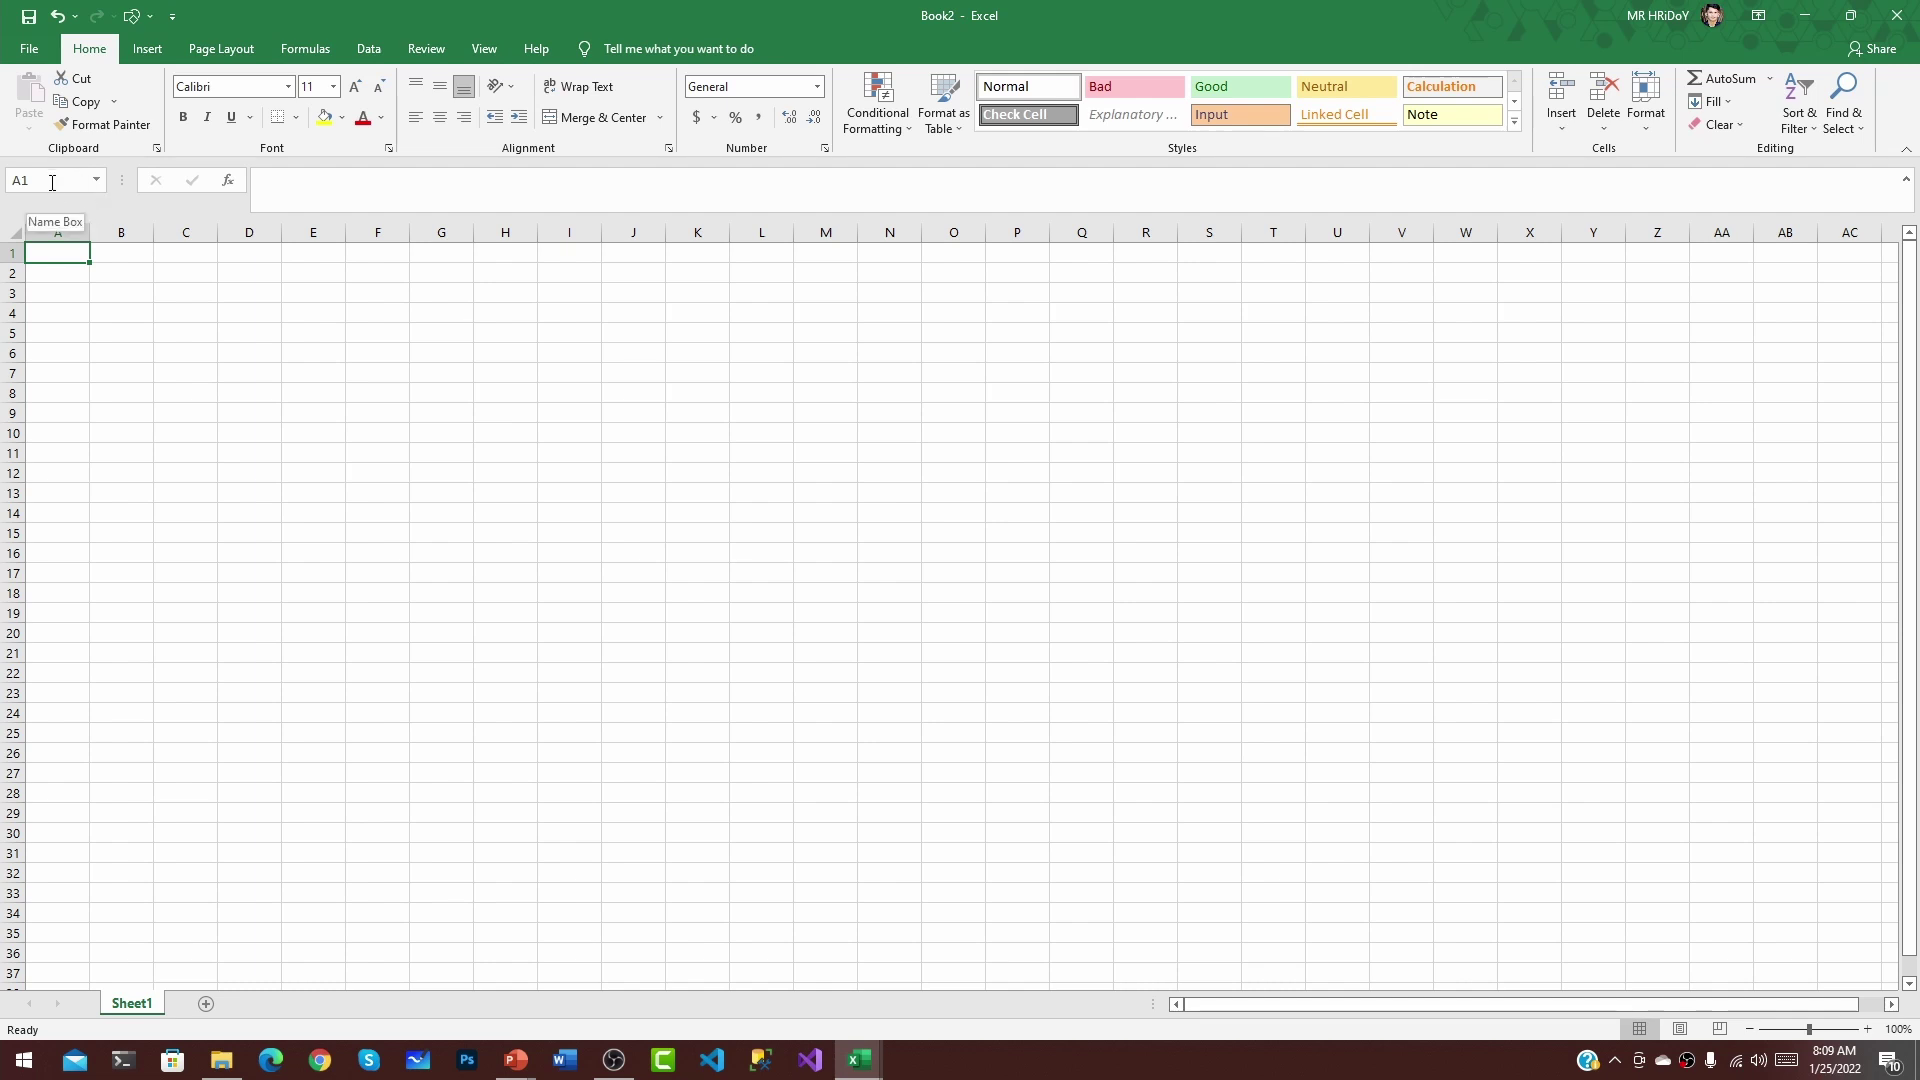
# Select single cells across the sheet, including F5, N10, A1 and B2, to examine their references in the Name Box
pyautogui.click(398, 341)
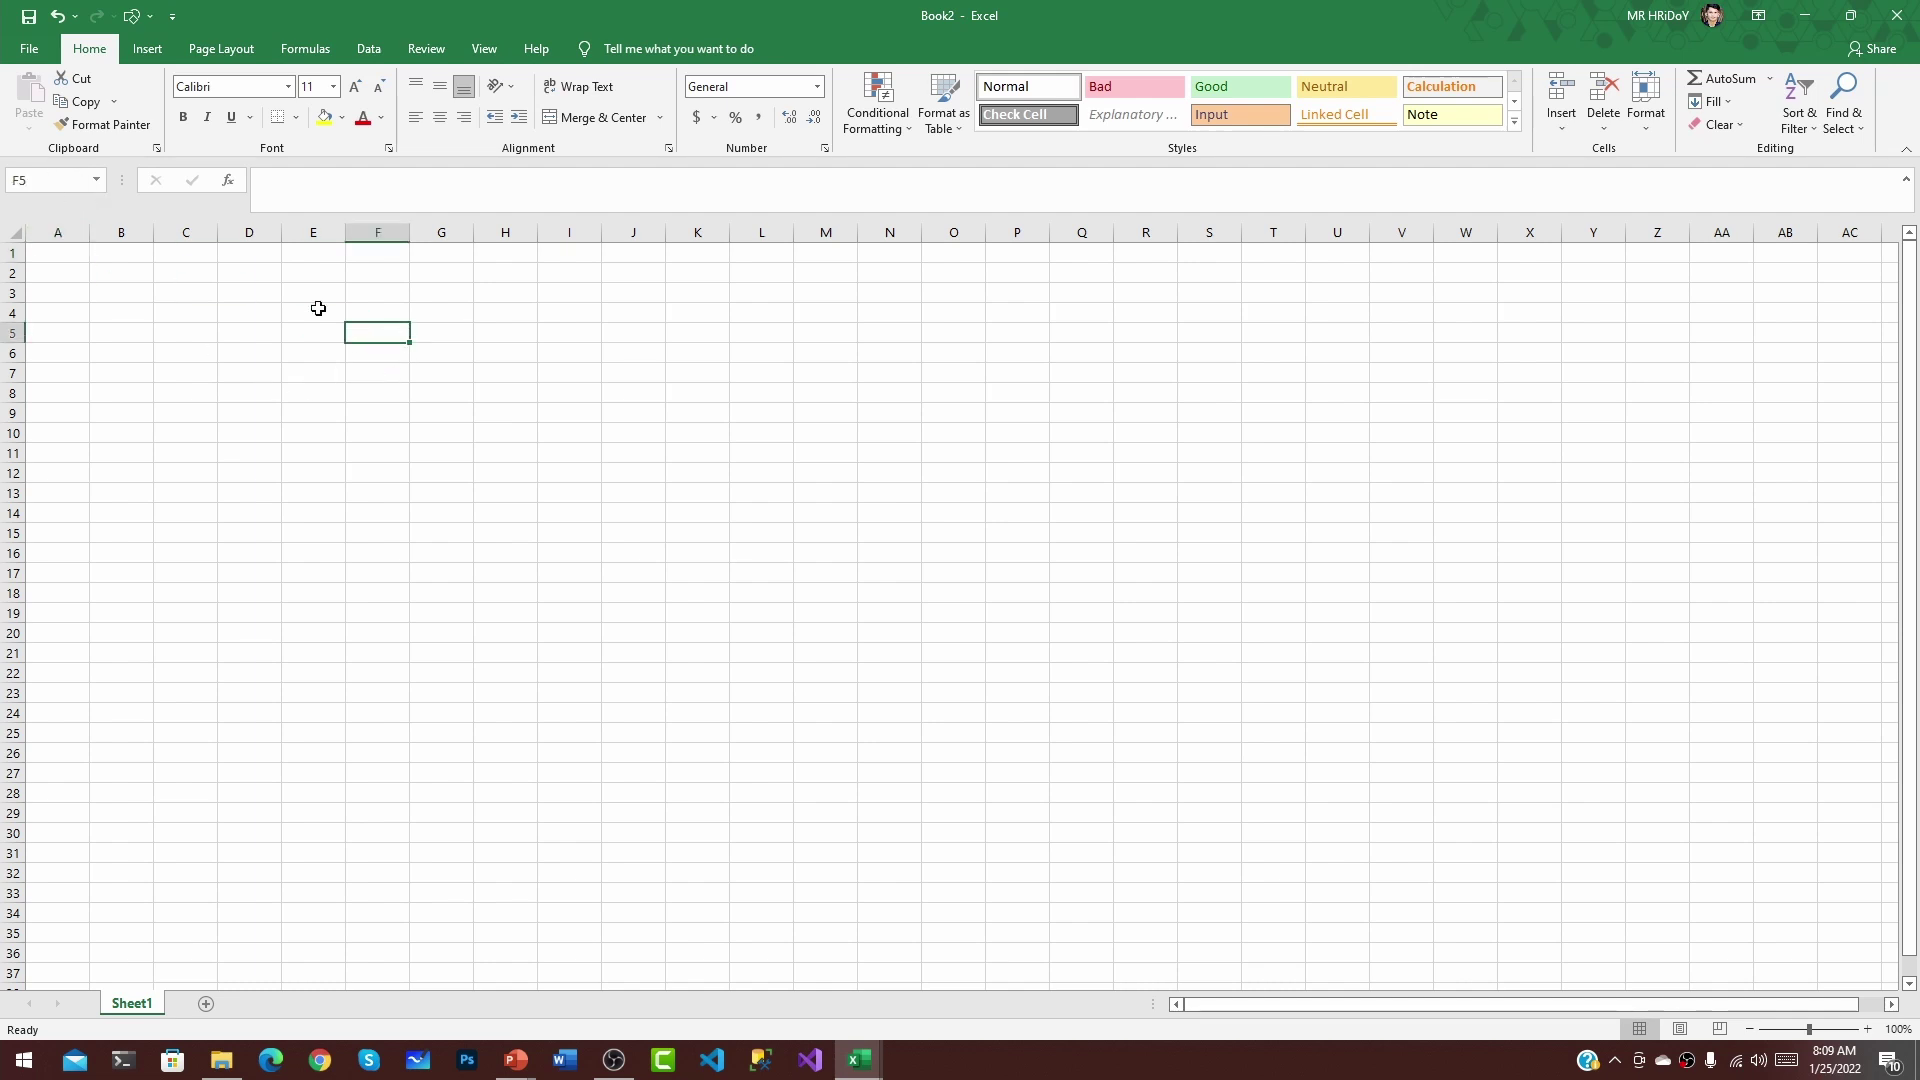
pyautogui.click(882, 432)
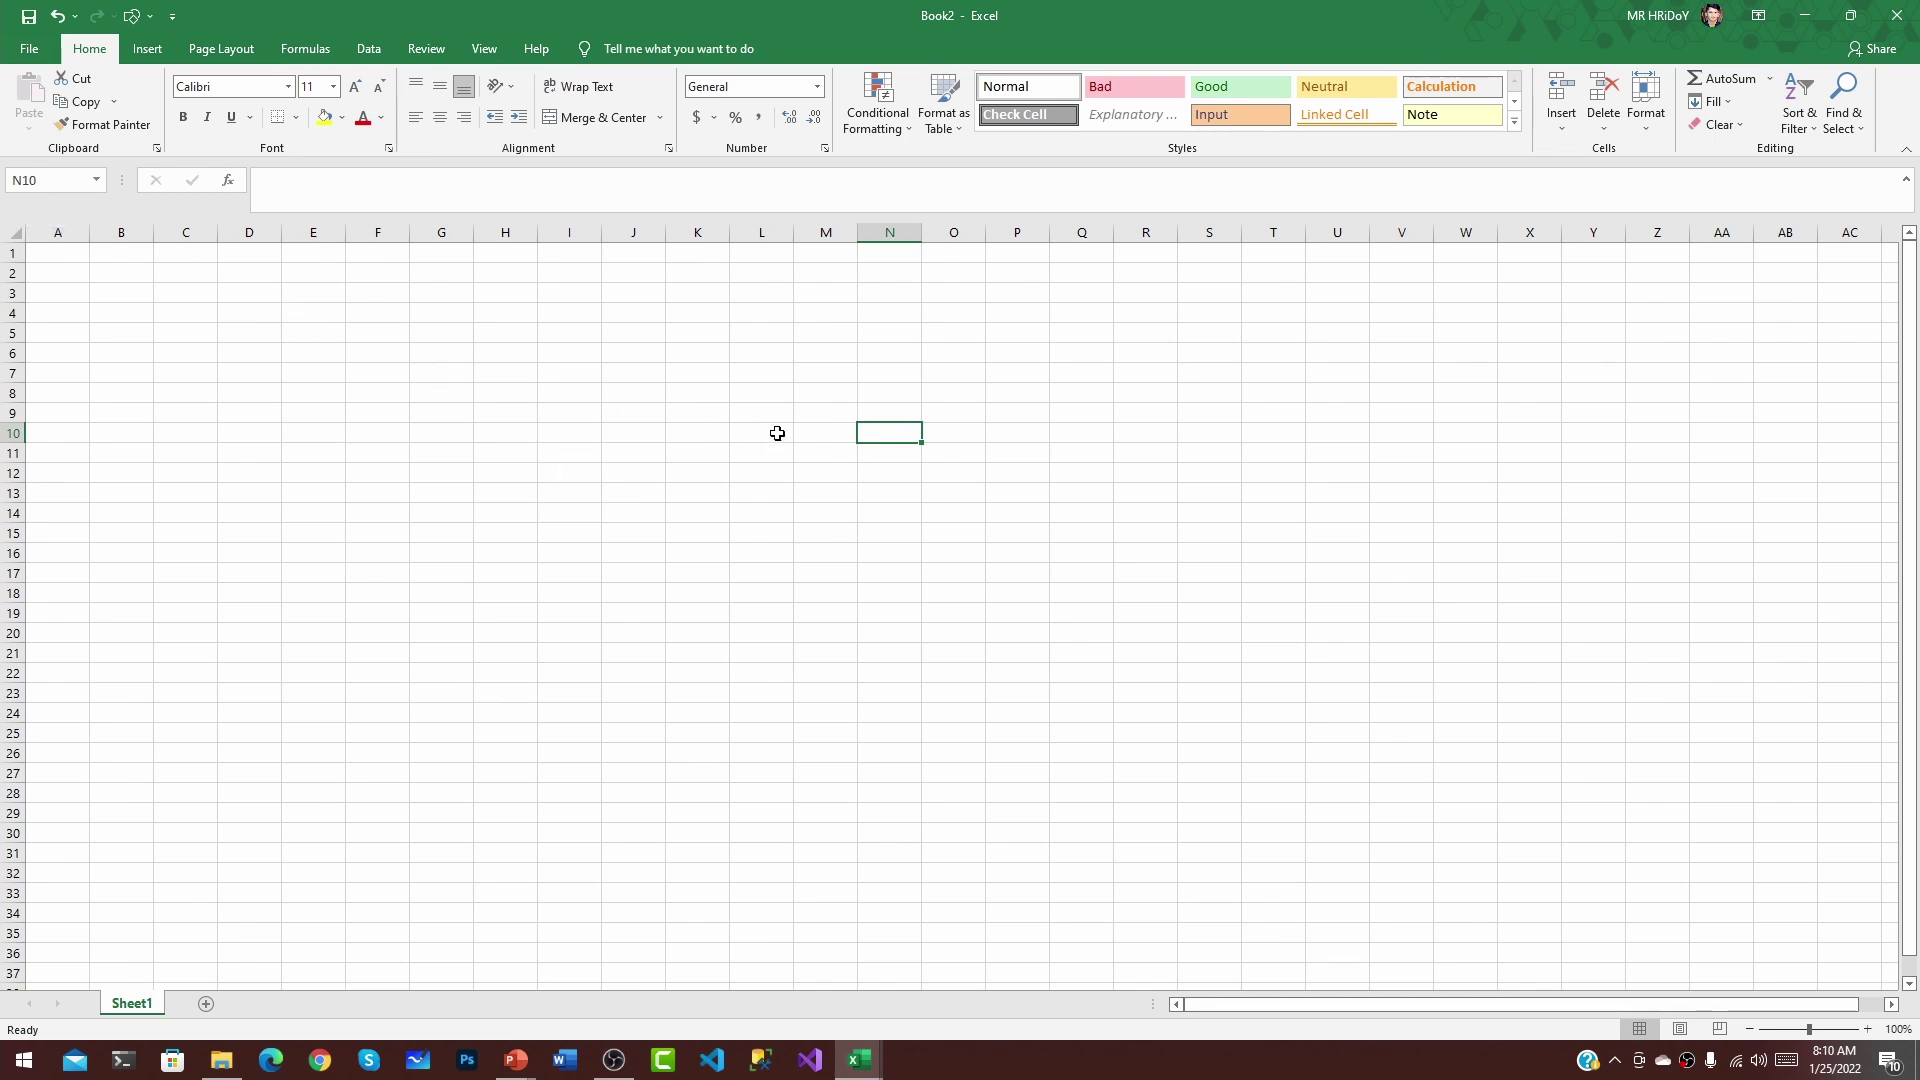
pyautogui.click(838, 428)
pyautogui.click(64, 253)
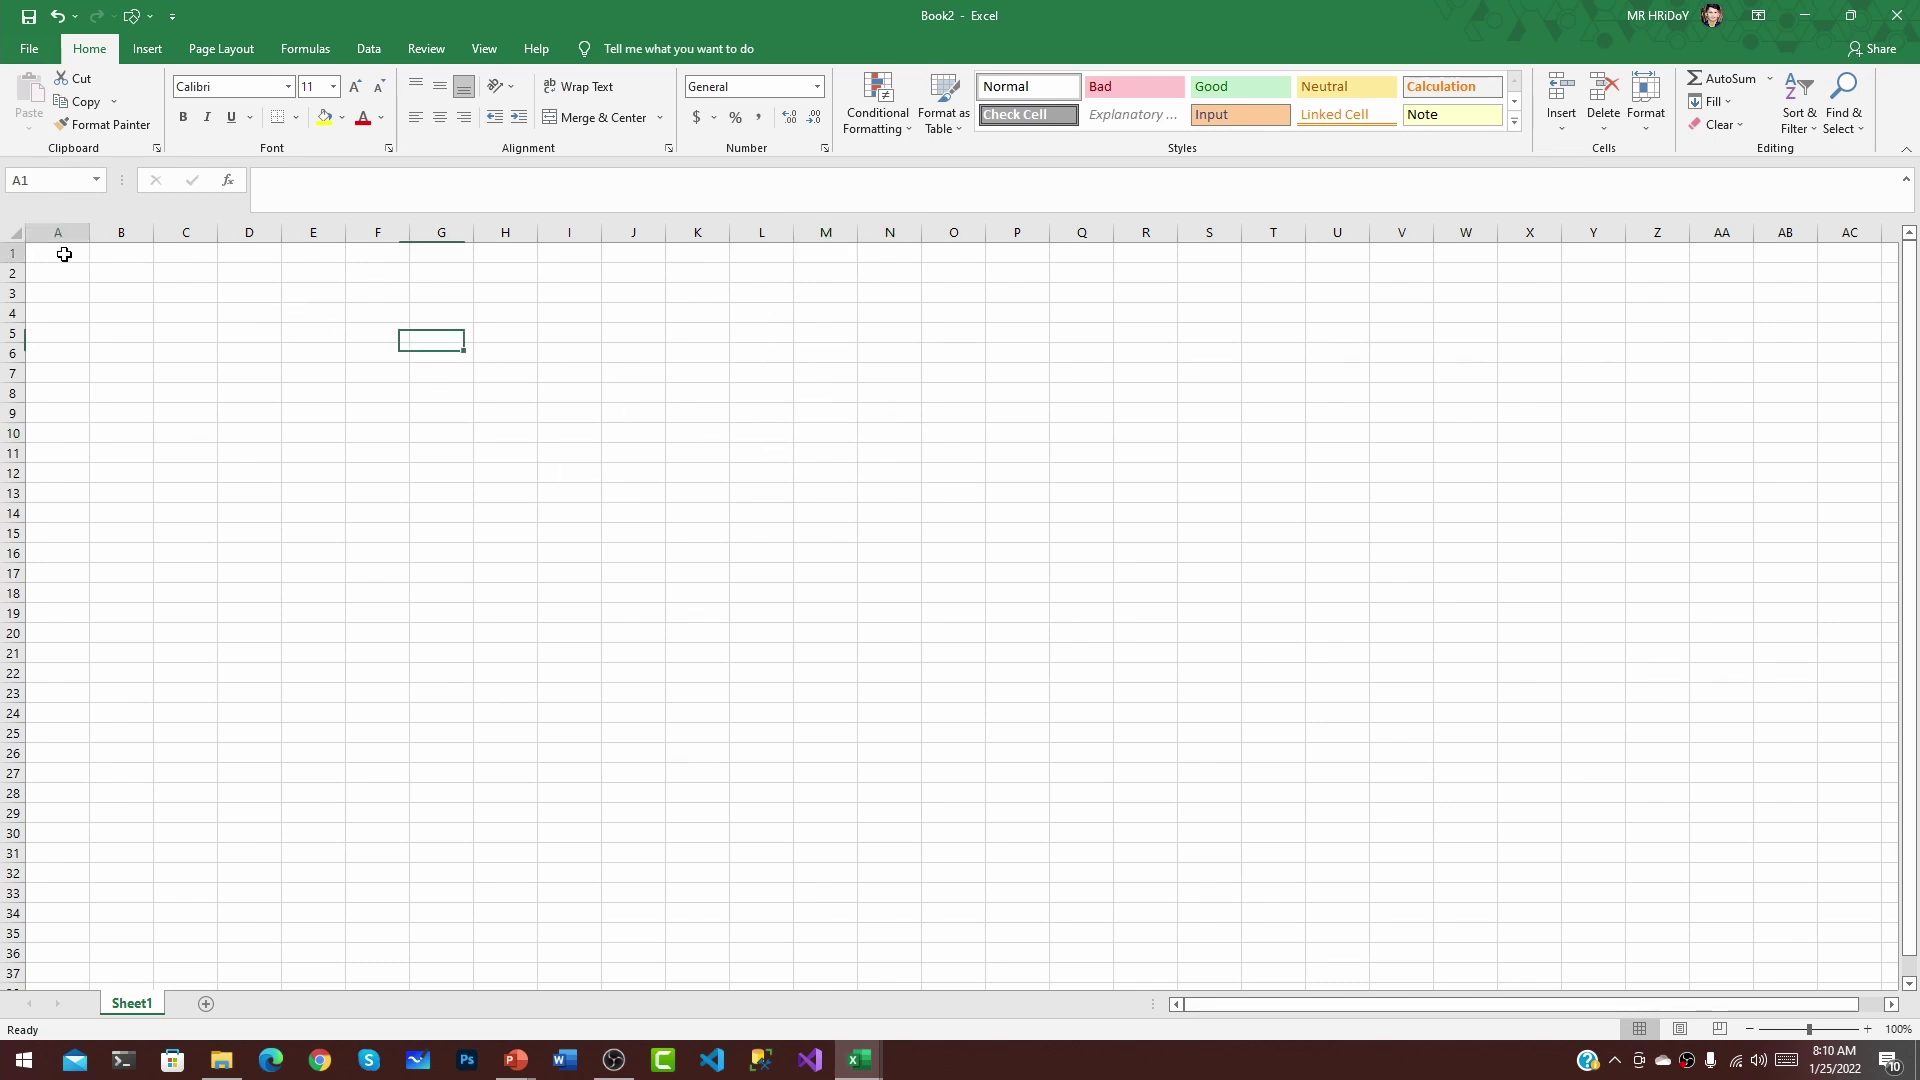
pyautogui.click(105, 252)
pyautogui.click(70, 258)
pyautogui.click(135, 259)
pyautogui.click(68, 256)
pyautogui.click(73, 291)
pyautogui.click(133, 276)
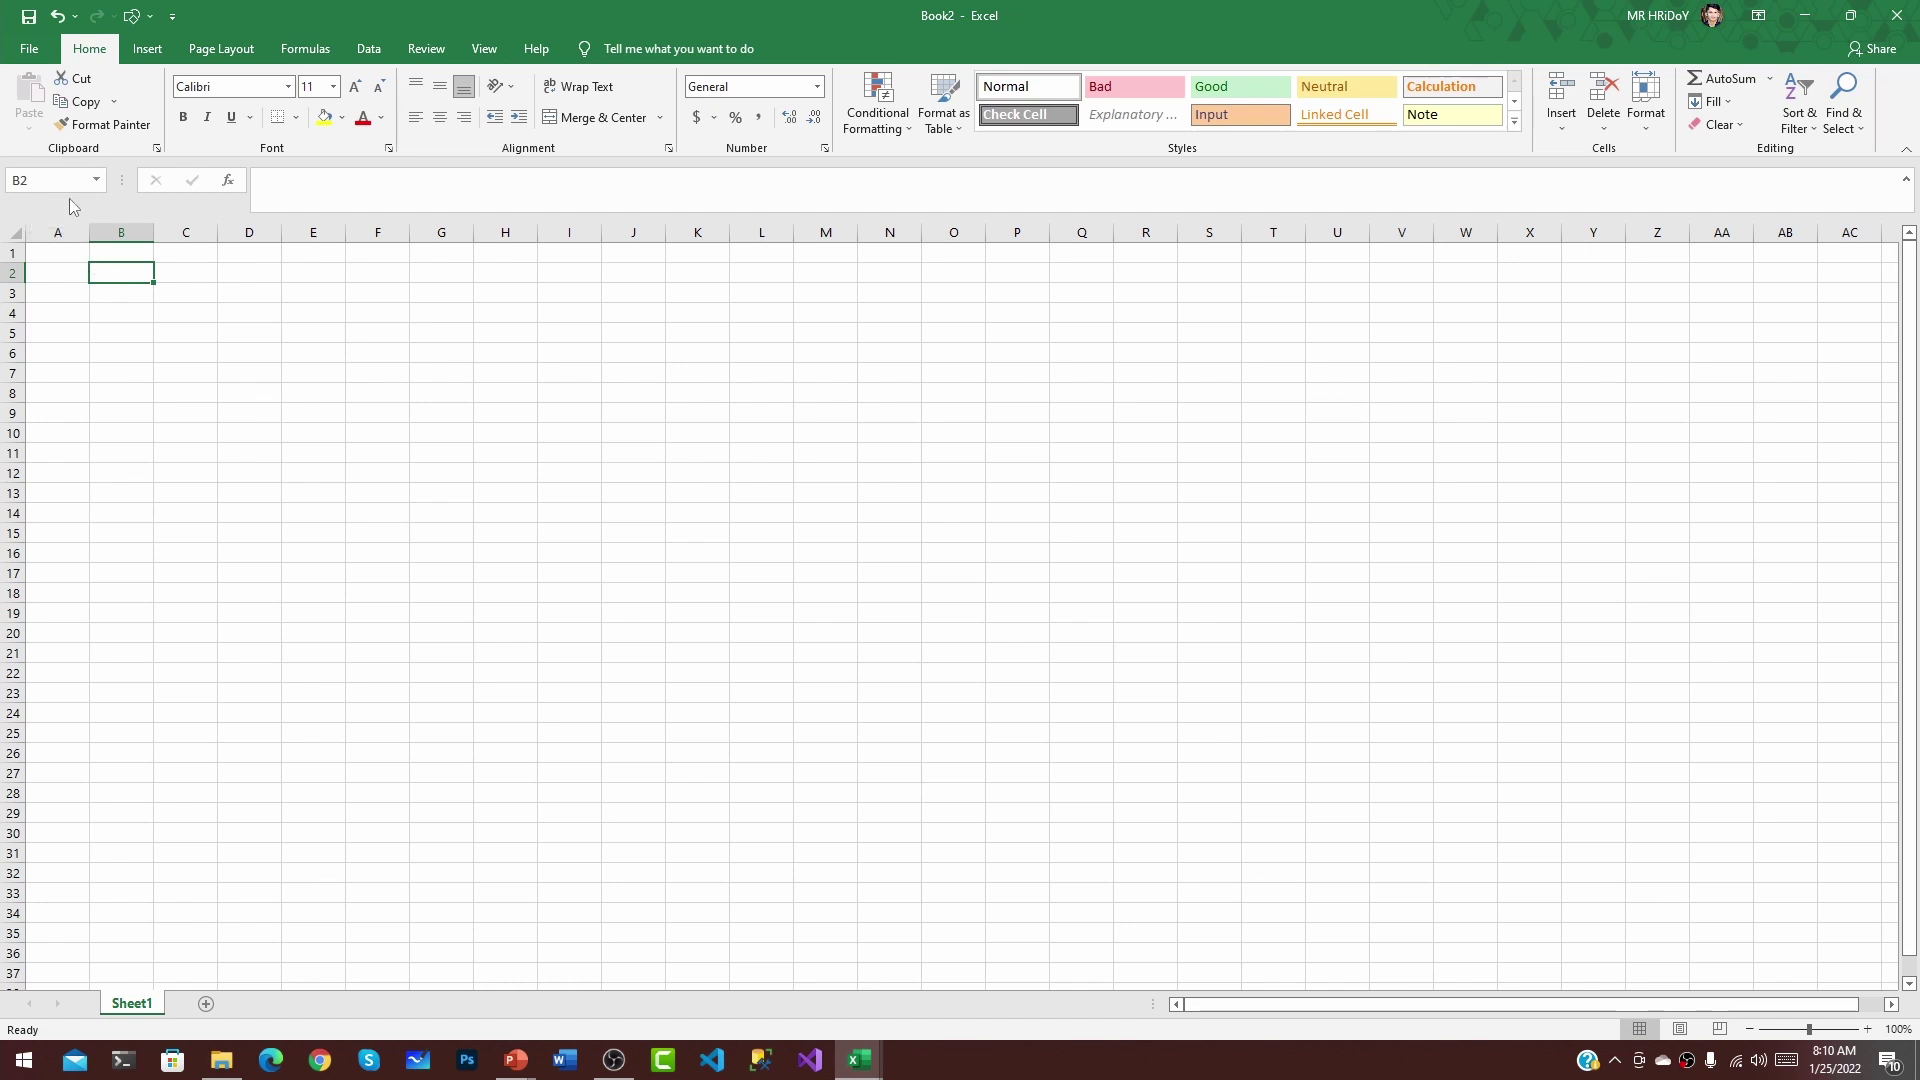
# Select cell J8 and reduce the formula bar to one line tall
pyautogui.click(629, 394)
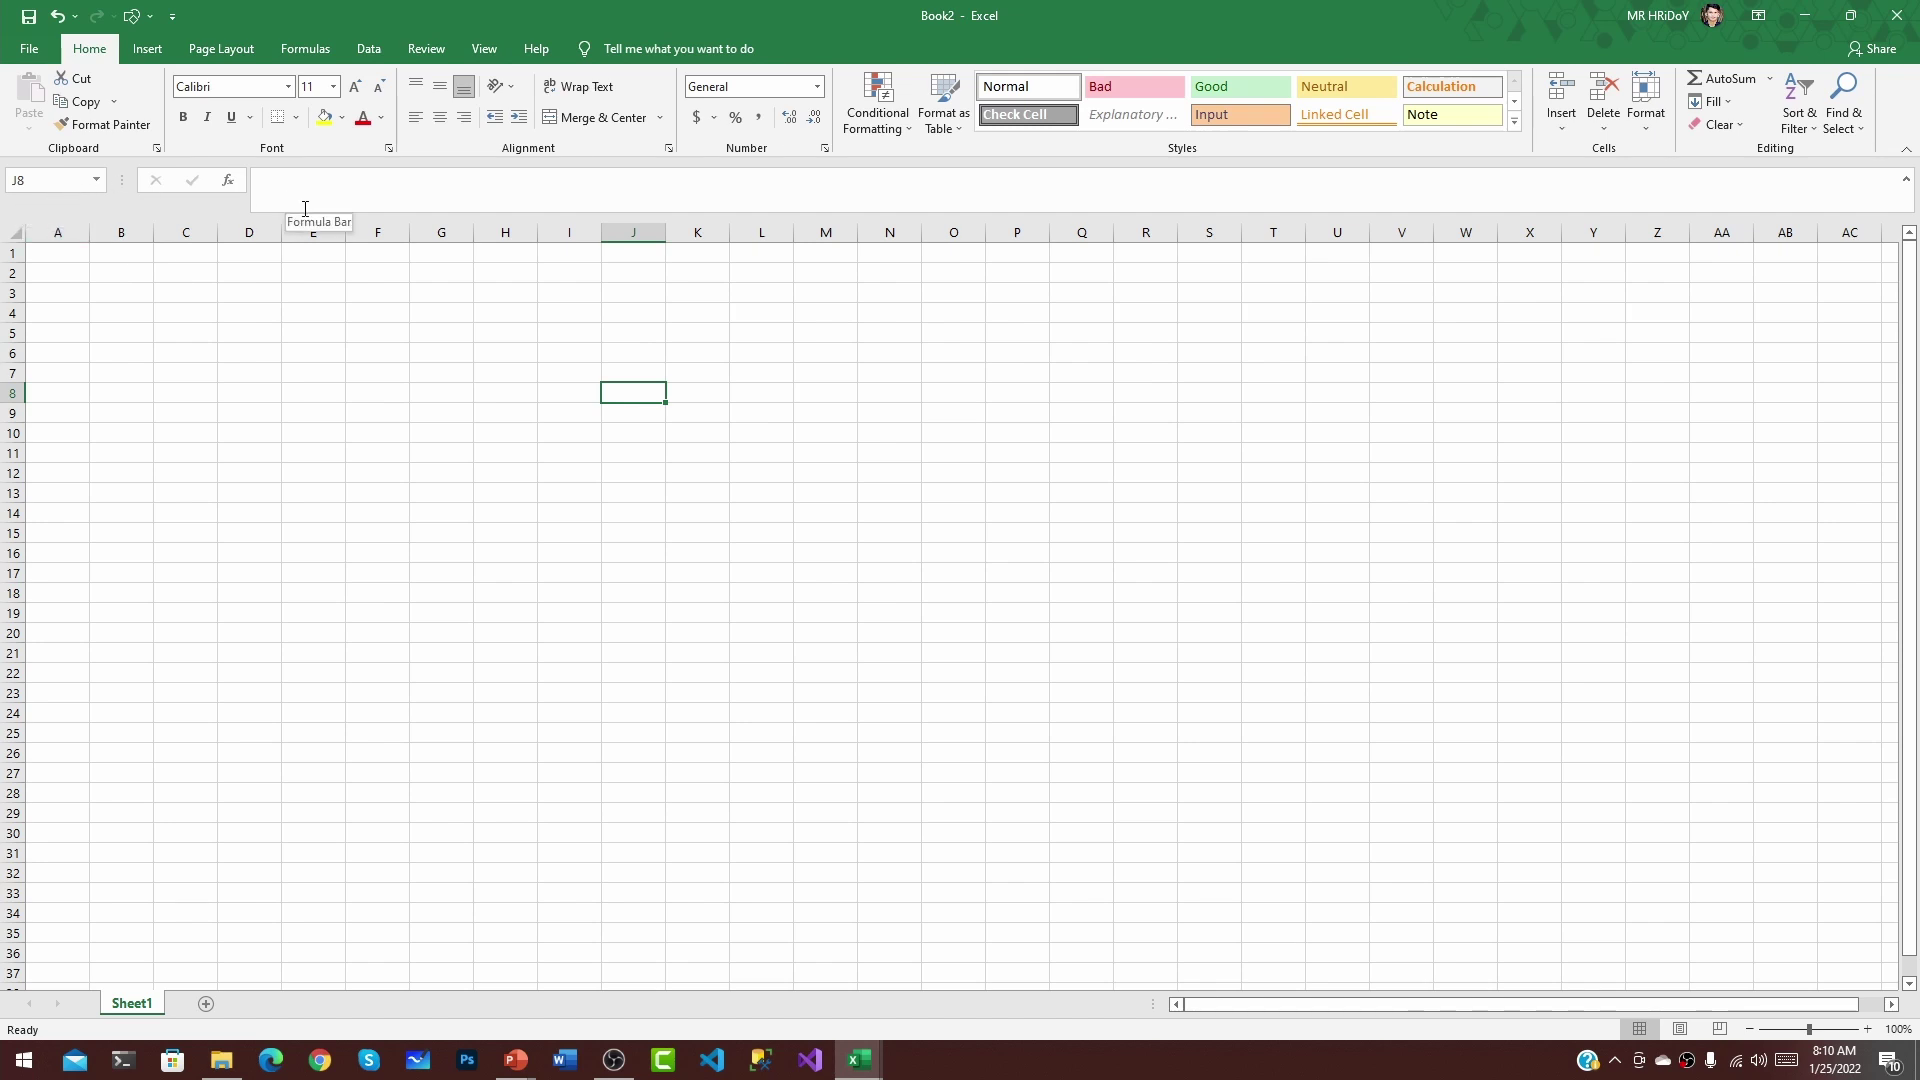
pyautogui.moveTo(390, 211); pyautogui.dragTo(391, 197)
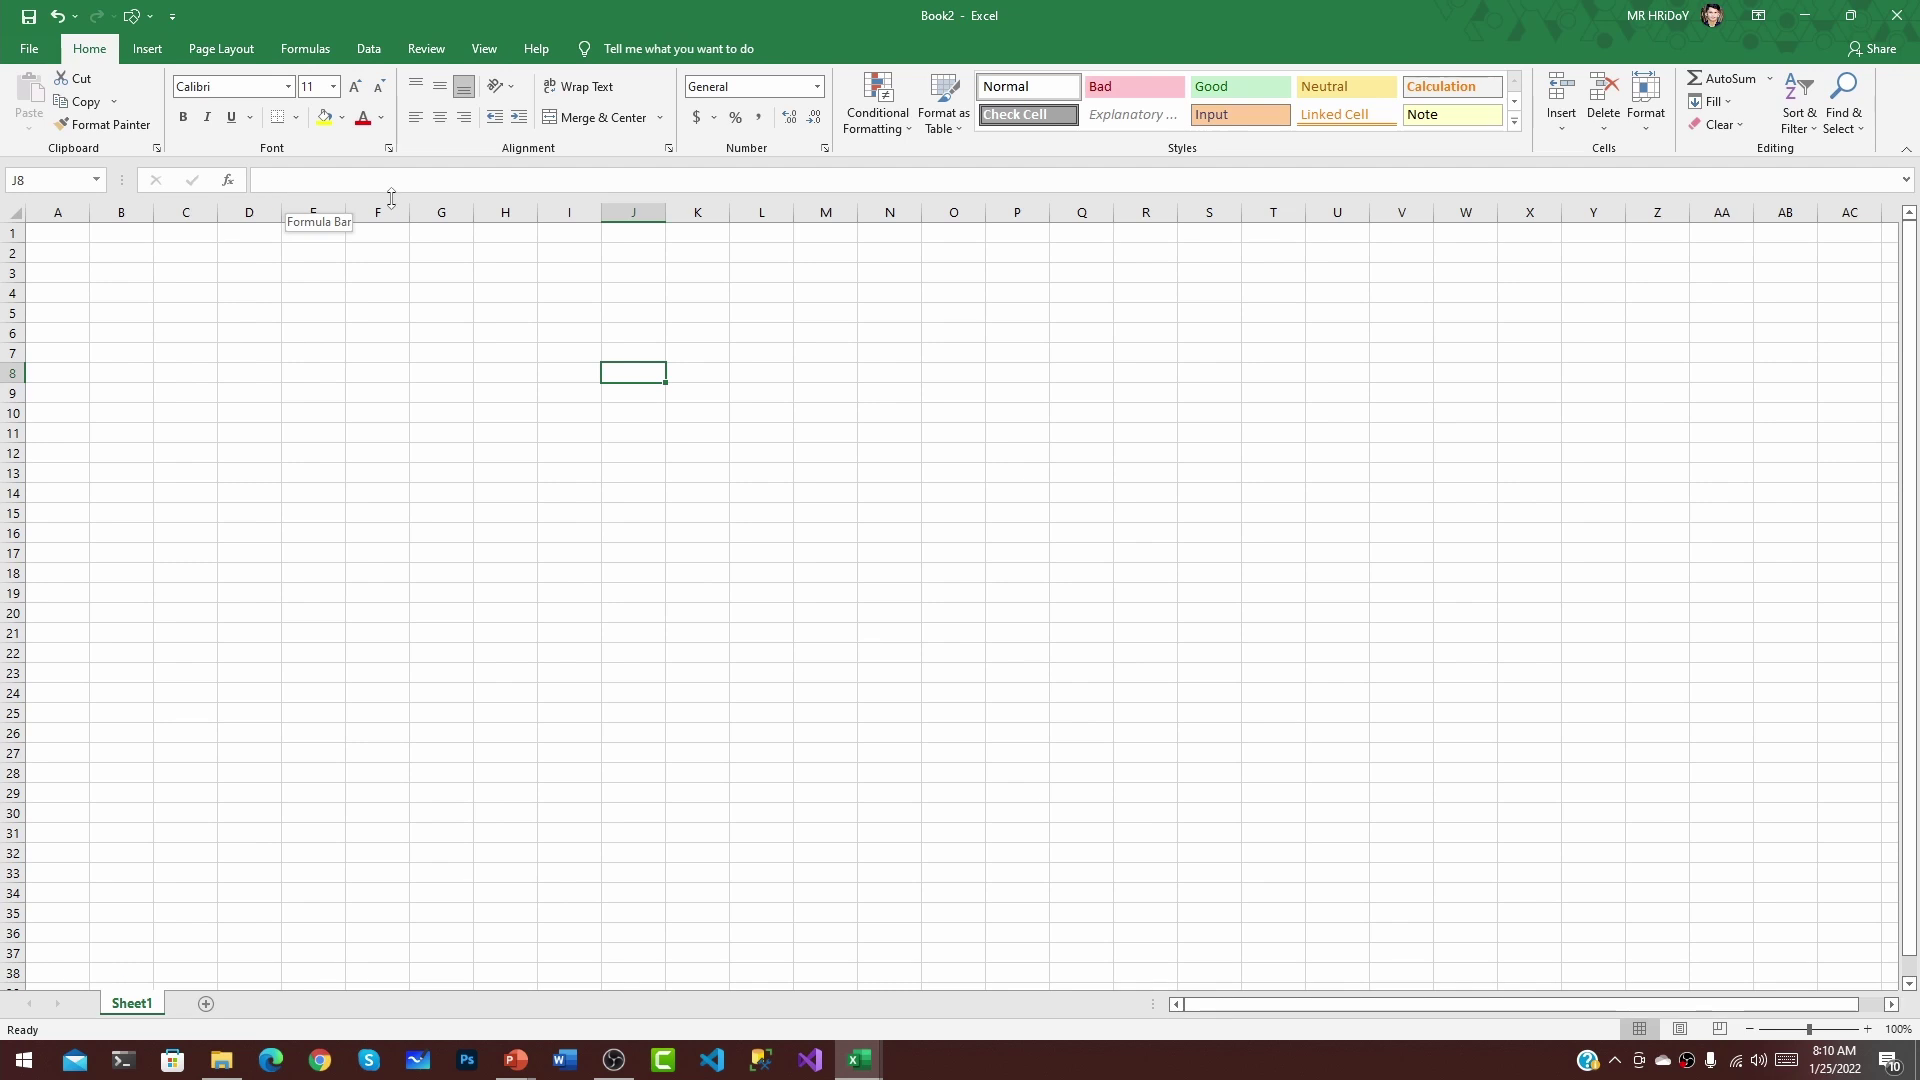
# Begin the entry =( for cell J8 in the formula bar and clear it
pyautogui.click(277, 179)
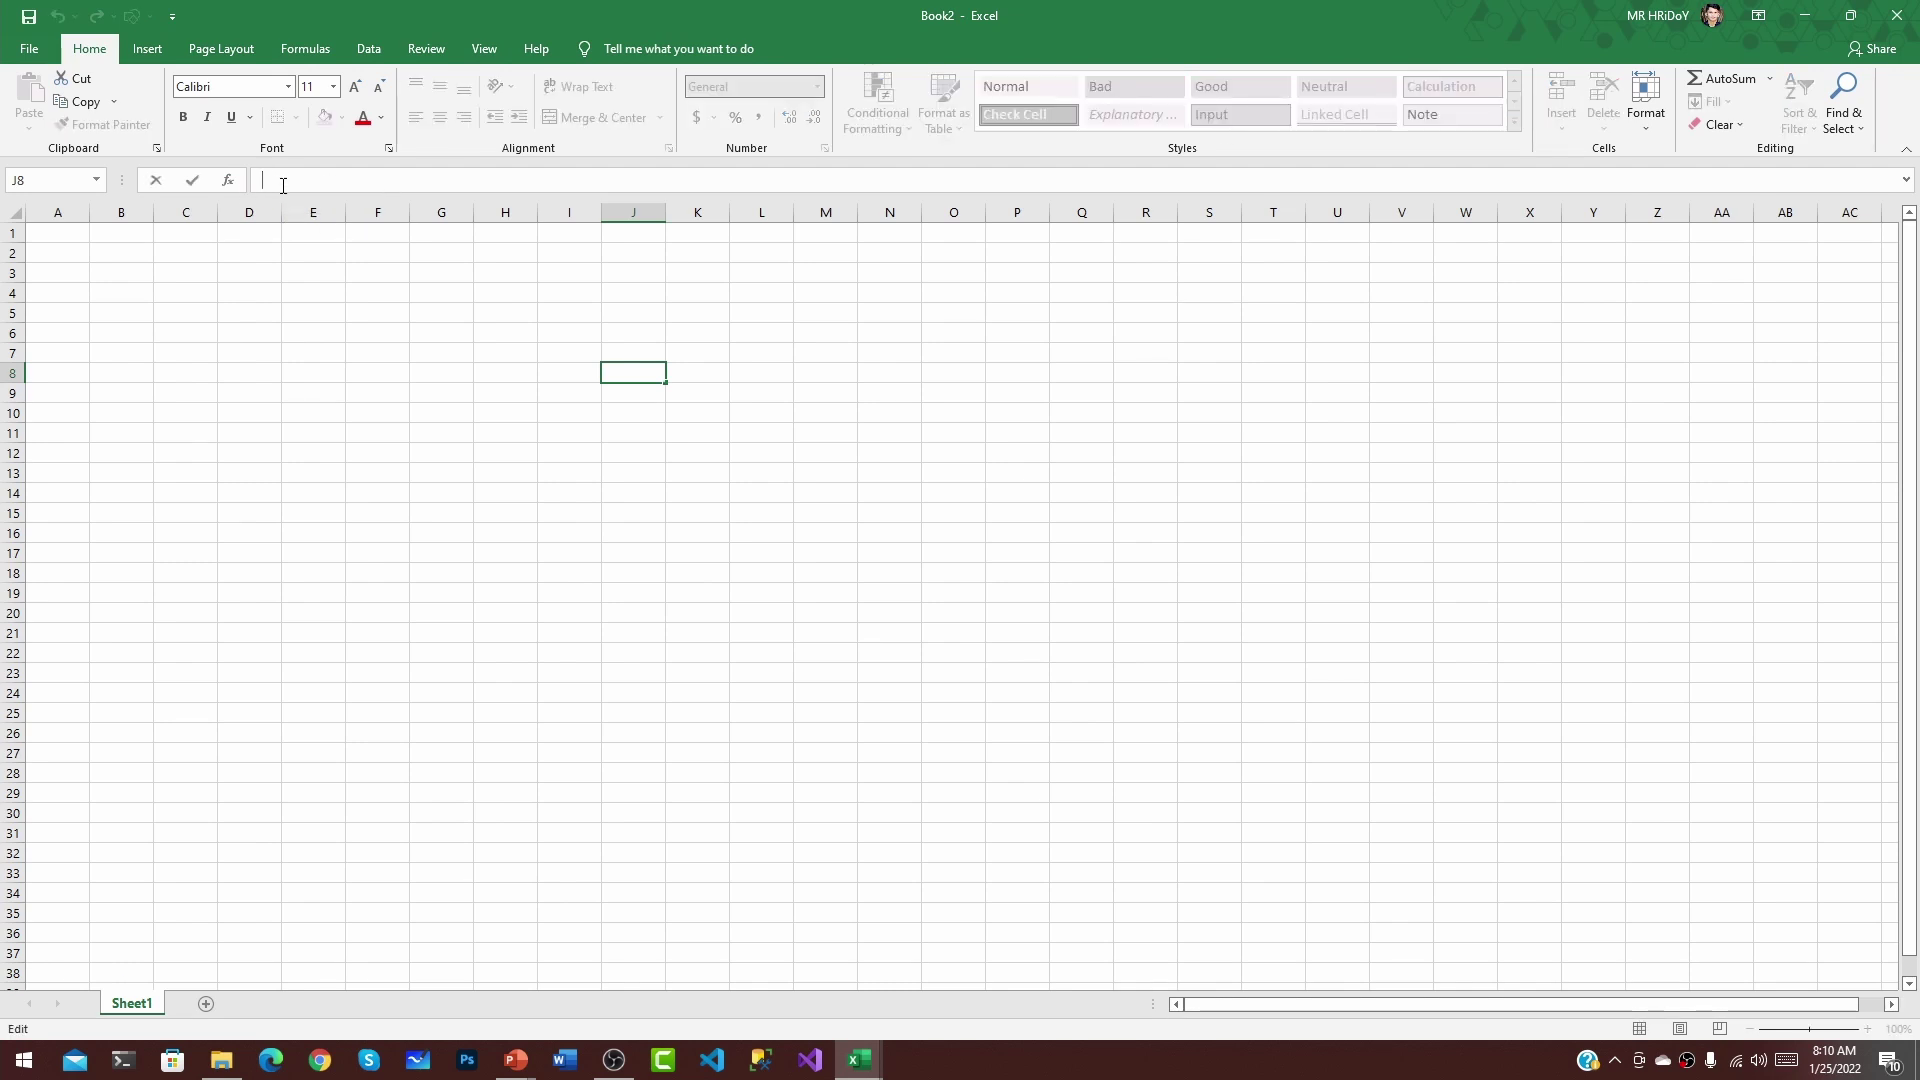
pyautogui.write('=(')
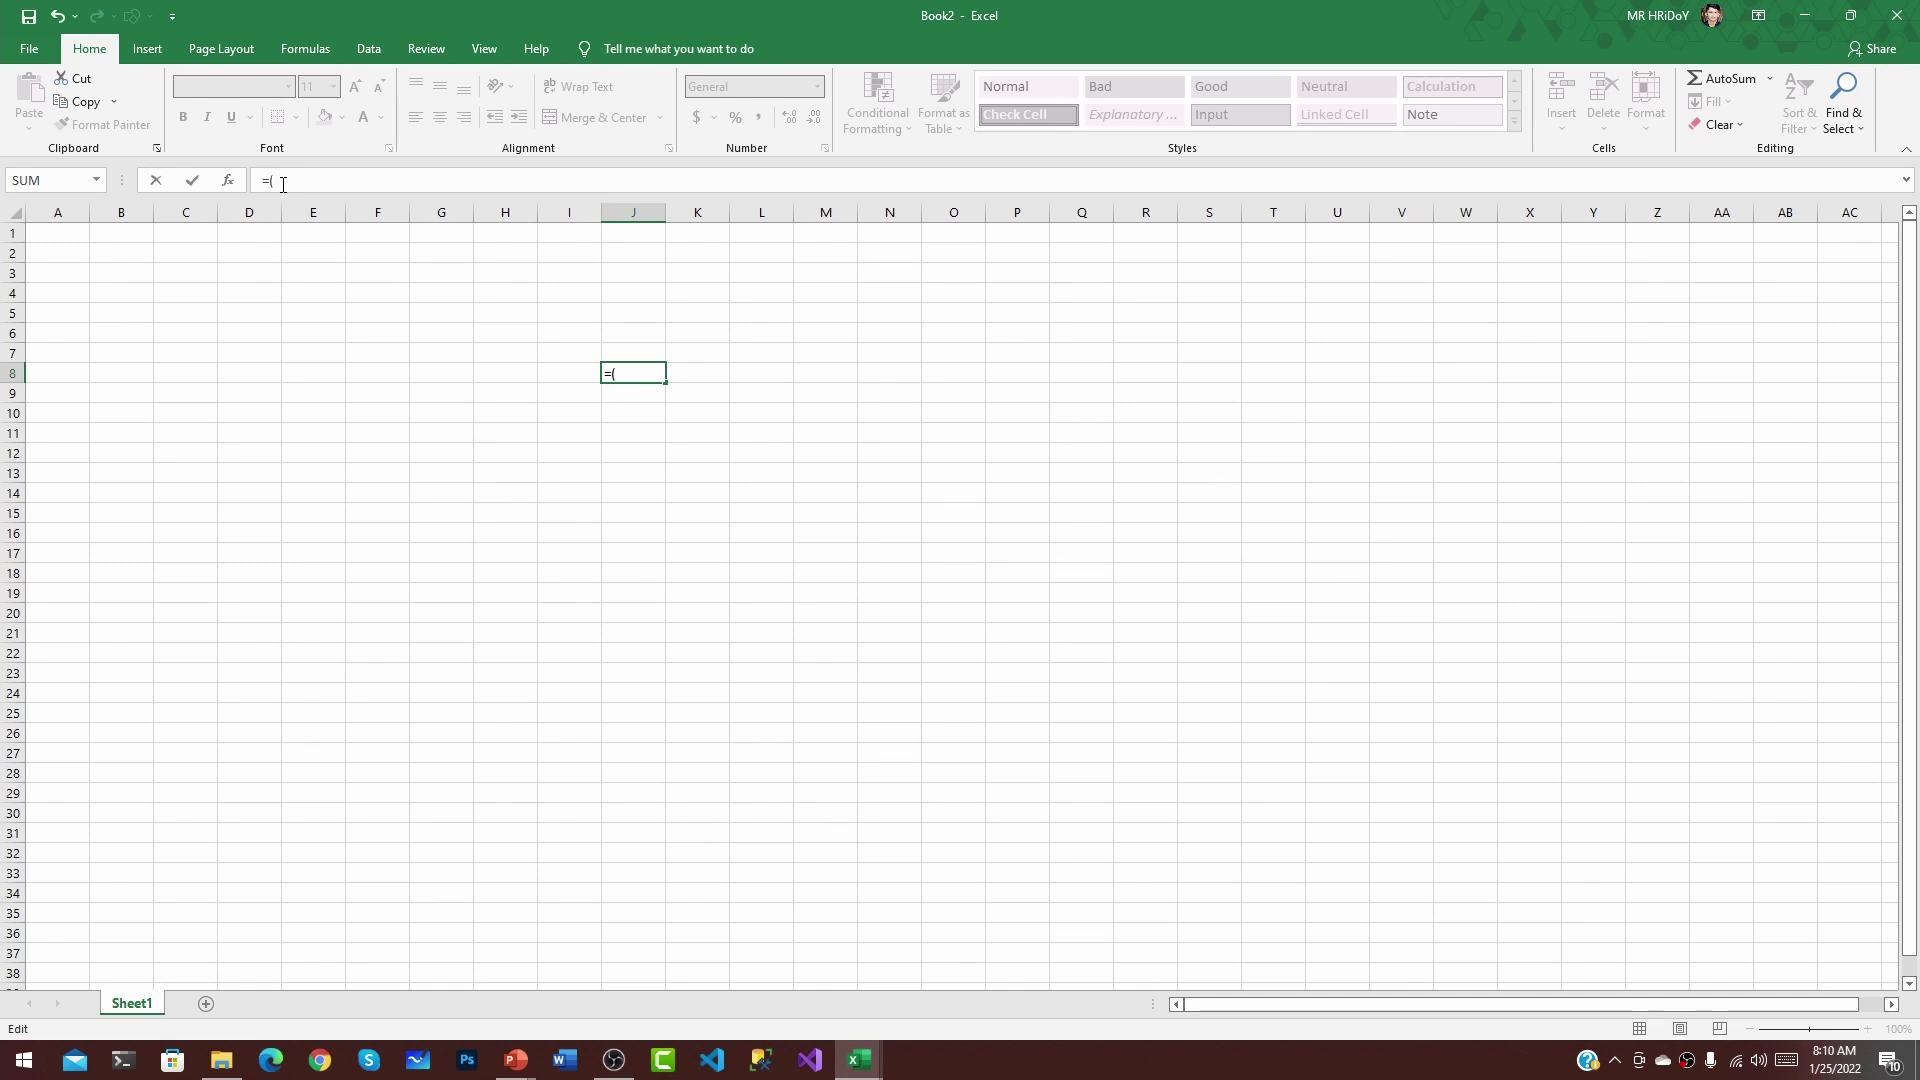
pyautogui.press('BackSpace')
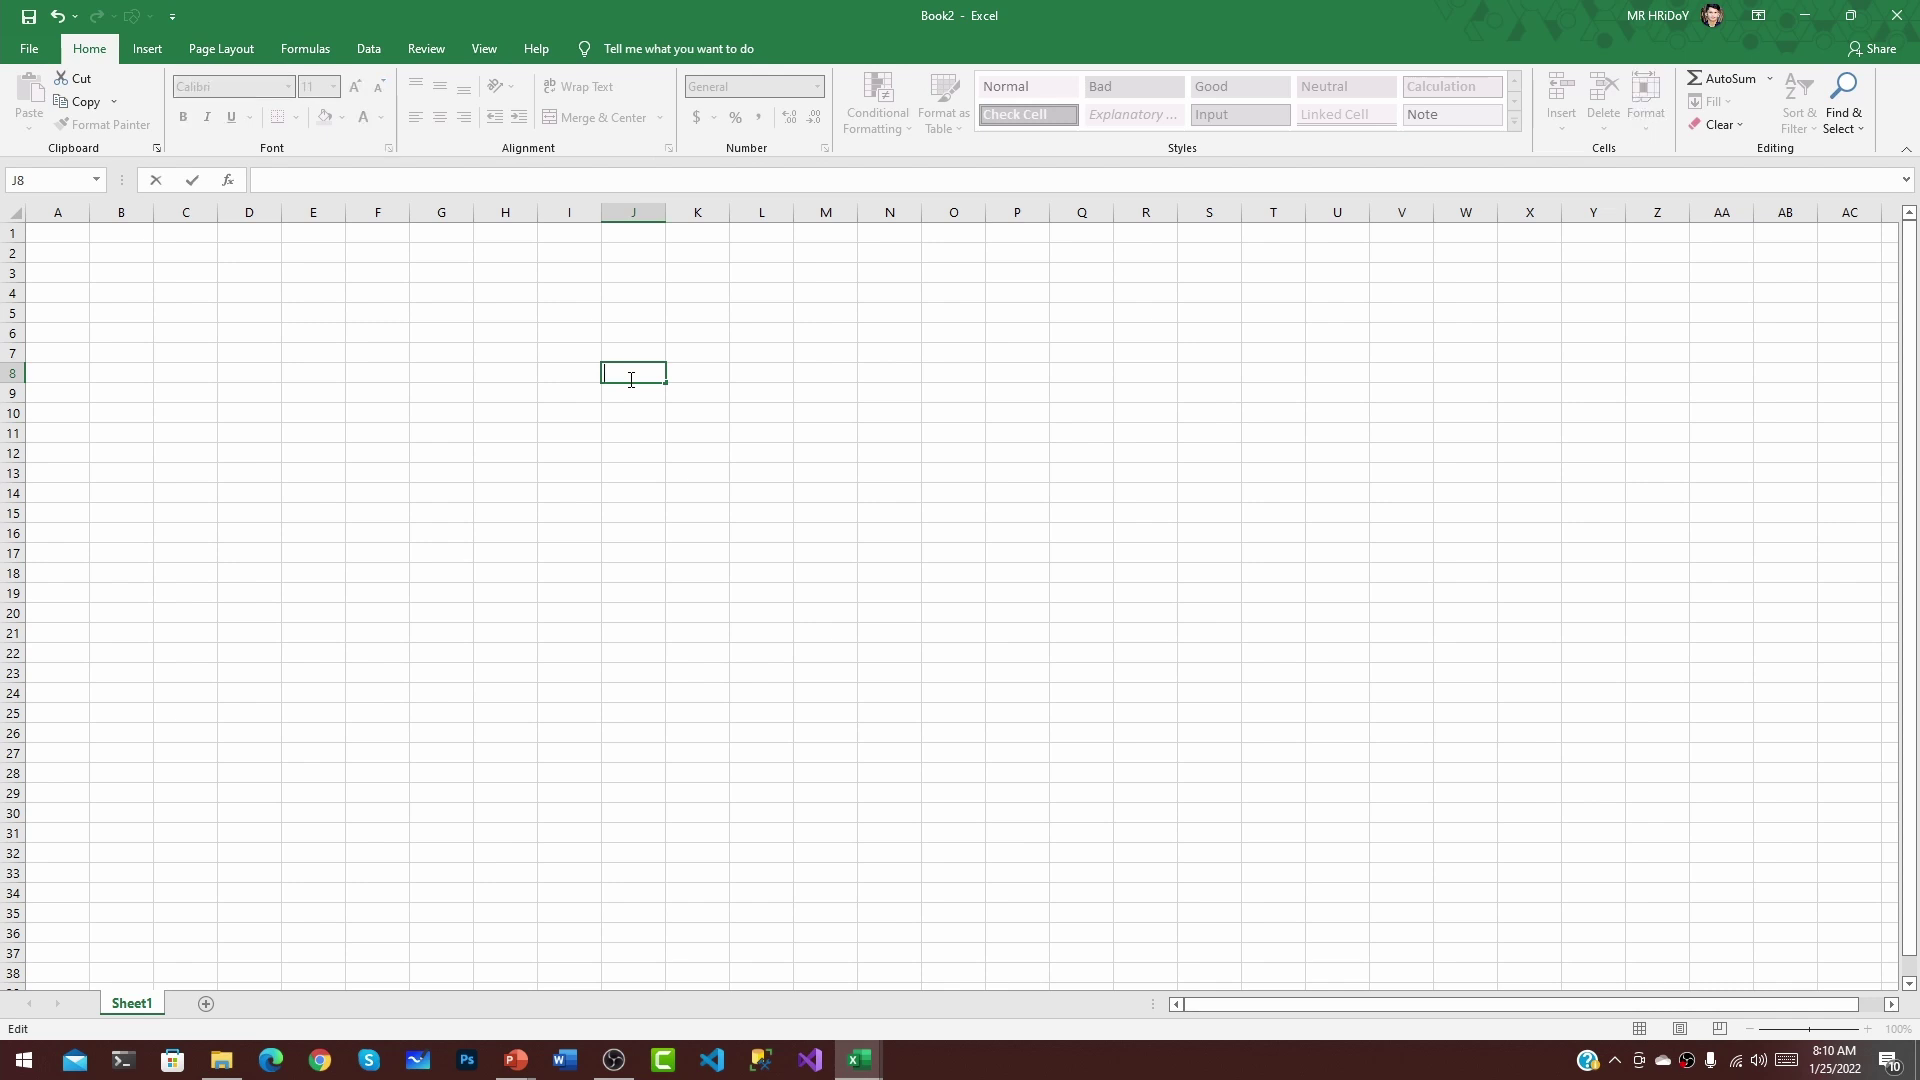
# Try a sum formula with a reference to J7 directly in cell J8, and discard the entry
pyautogui.write('=(')
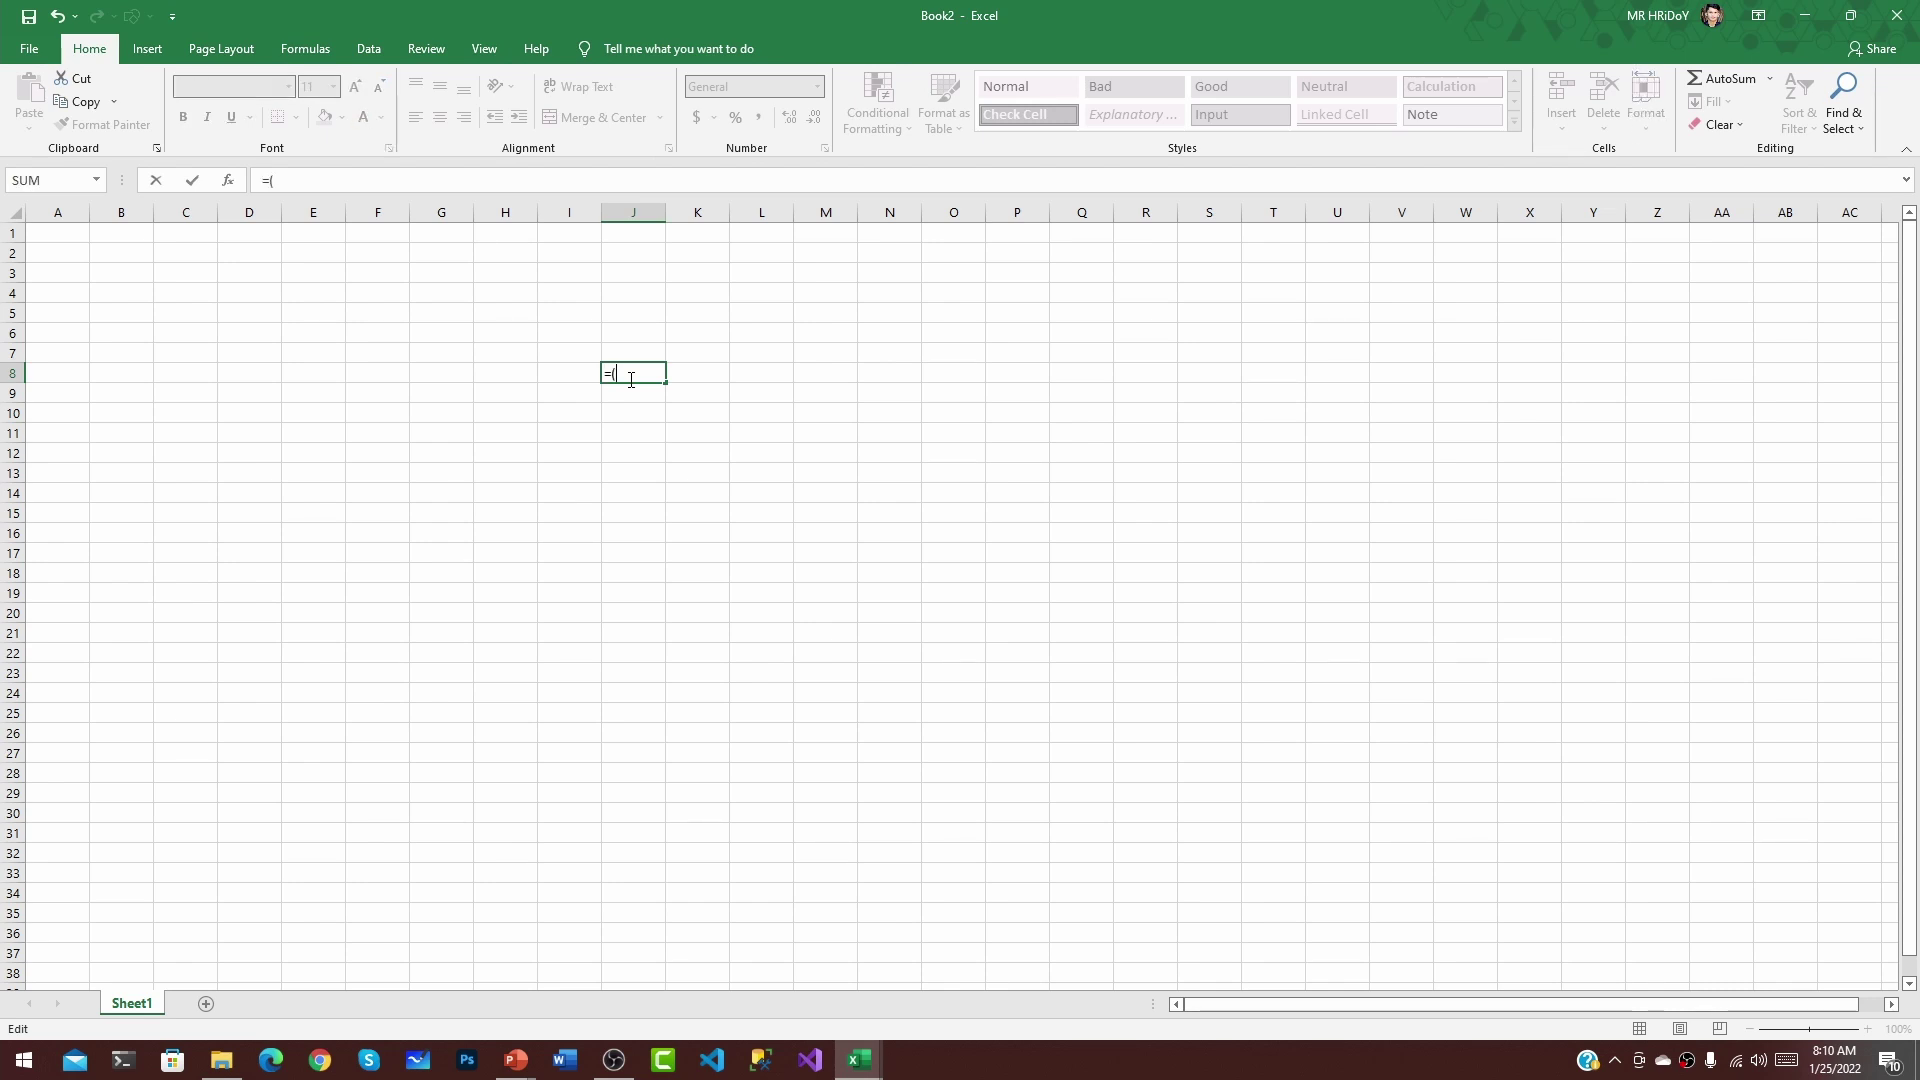
pyautogui.write('sum(')
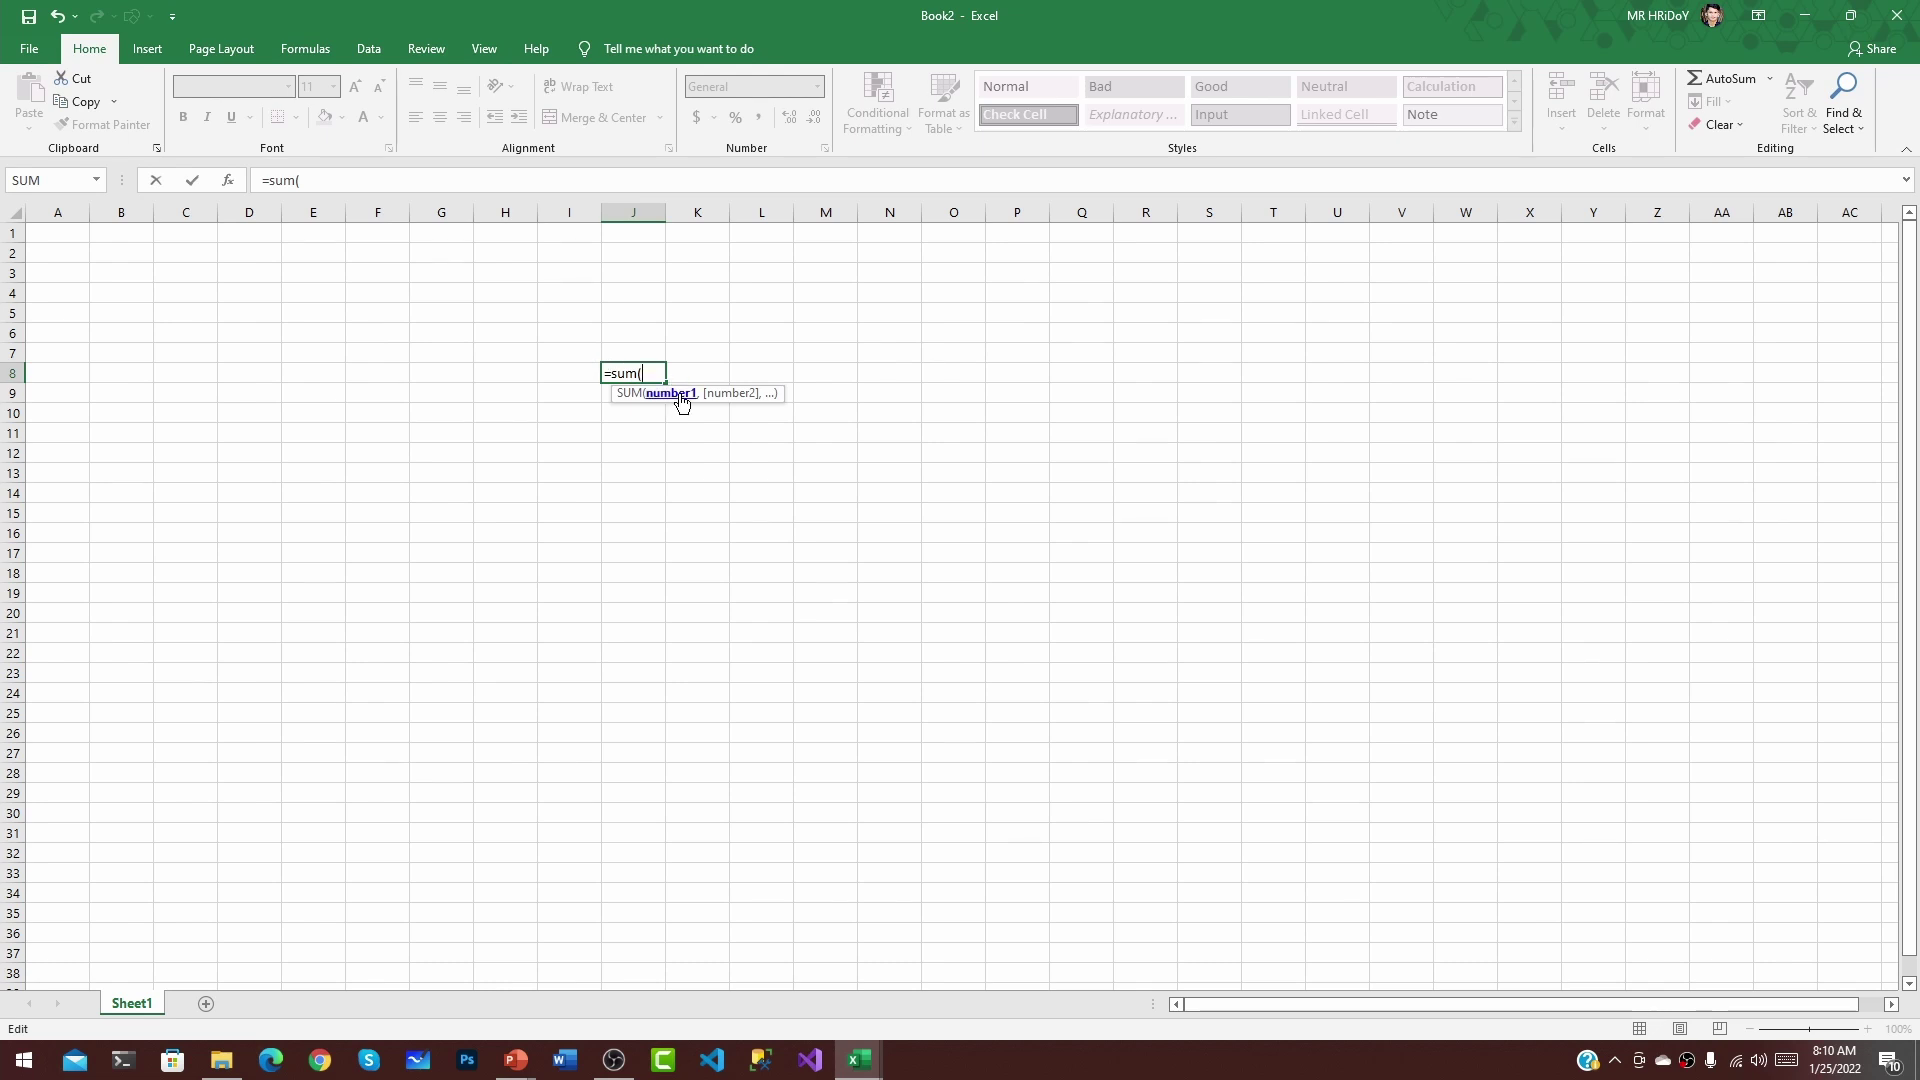
pyautogui.click(636, 357)
pyautogui.click(633, 370)
pyautogui.press('BackSpace')
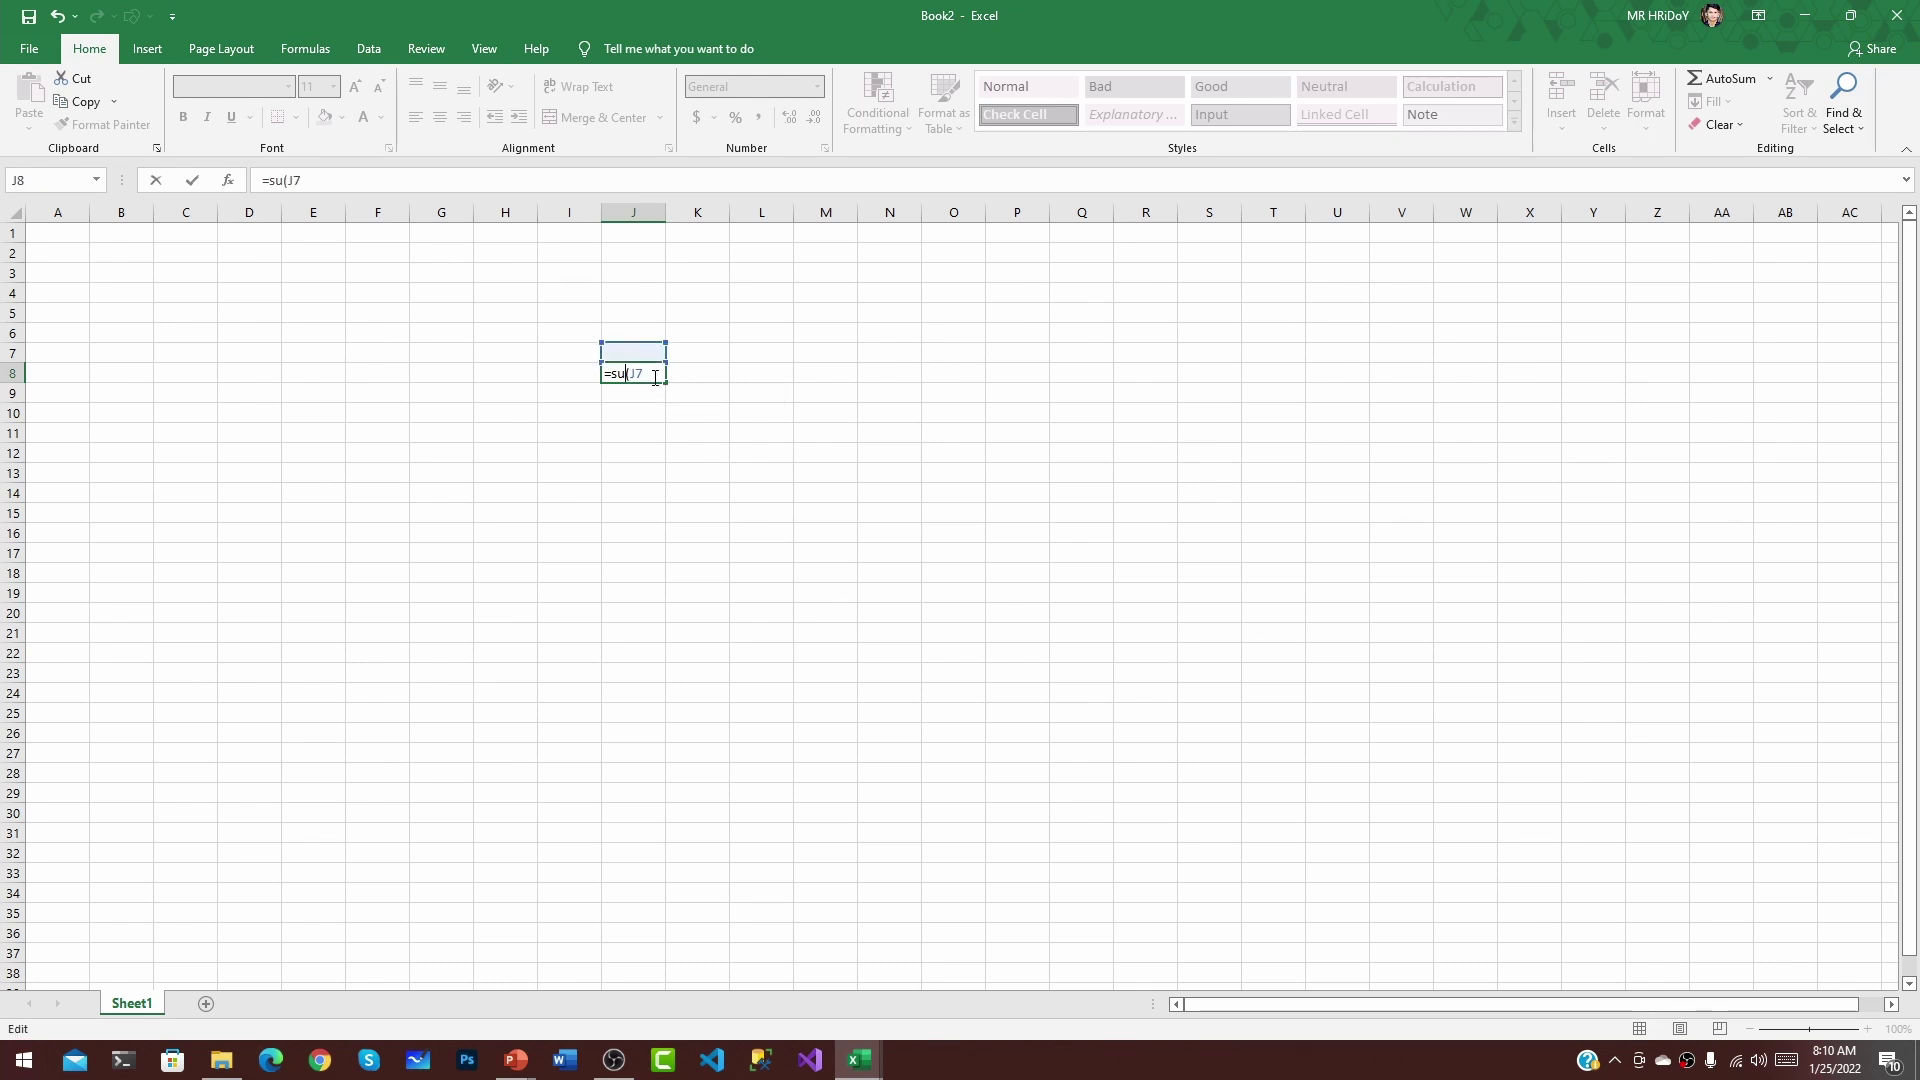
pyautogui.moveTo(650, 372); pyautogui.dragTo(608, 372)
pyautogui.press('Escape')
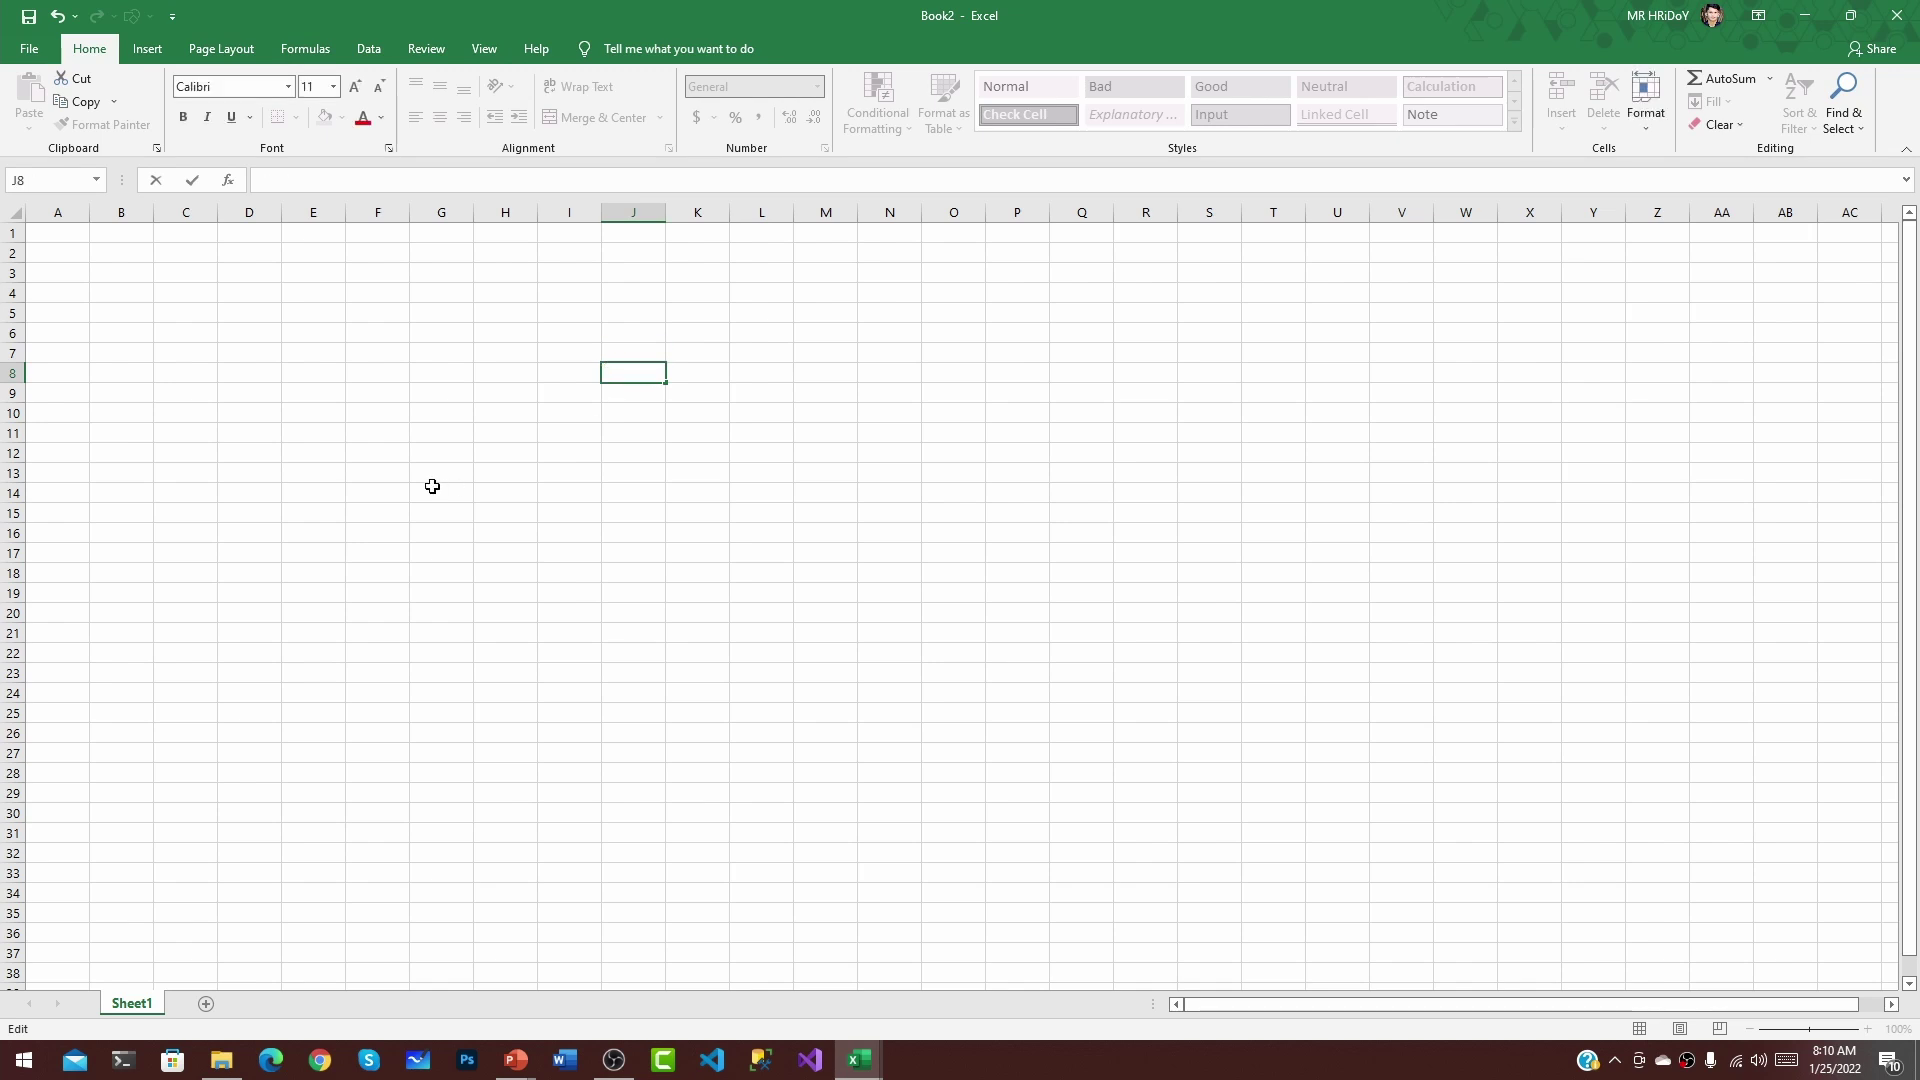
# Select whole columns between A and F singly and in groups, including E and F together, finishing with column E alone
pyautogui.moveTo(56, 213); pyautogui.dragTo(128, 210)
pyautogui.moveTo(271, 211); pyautogui.dragTo(58, 208)
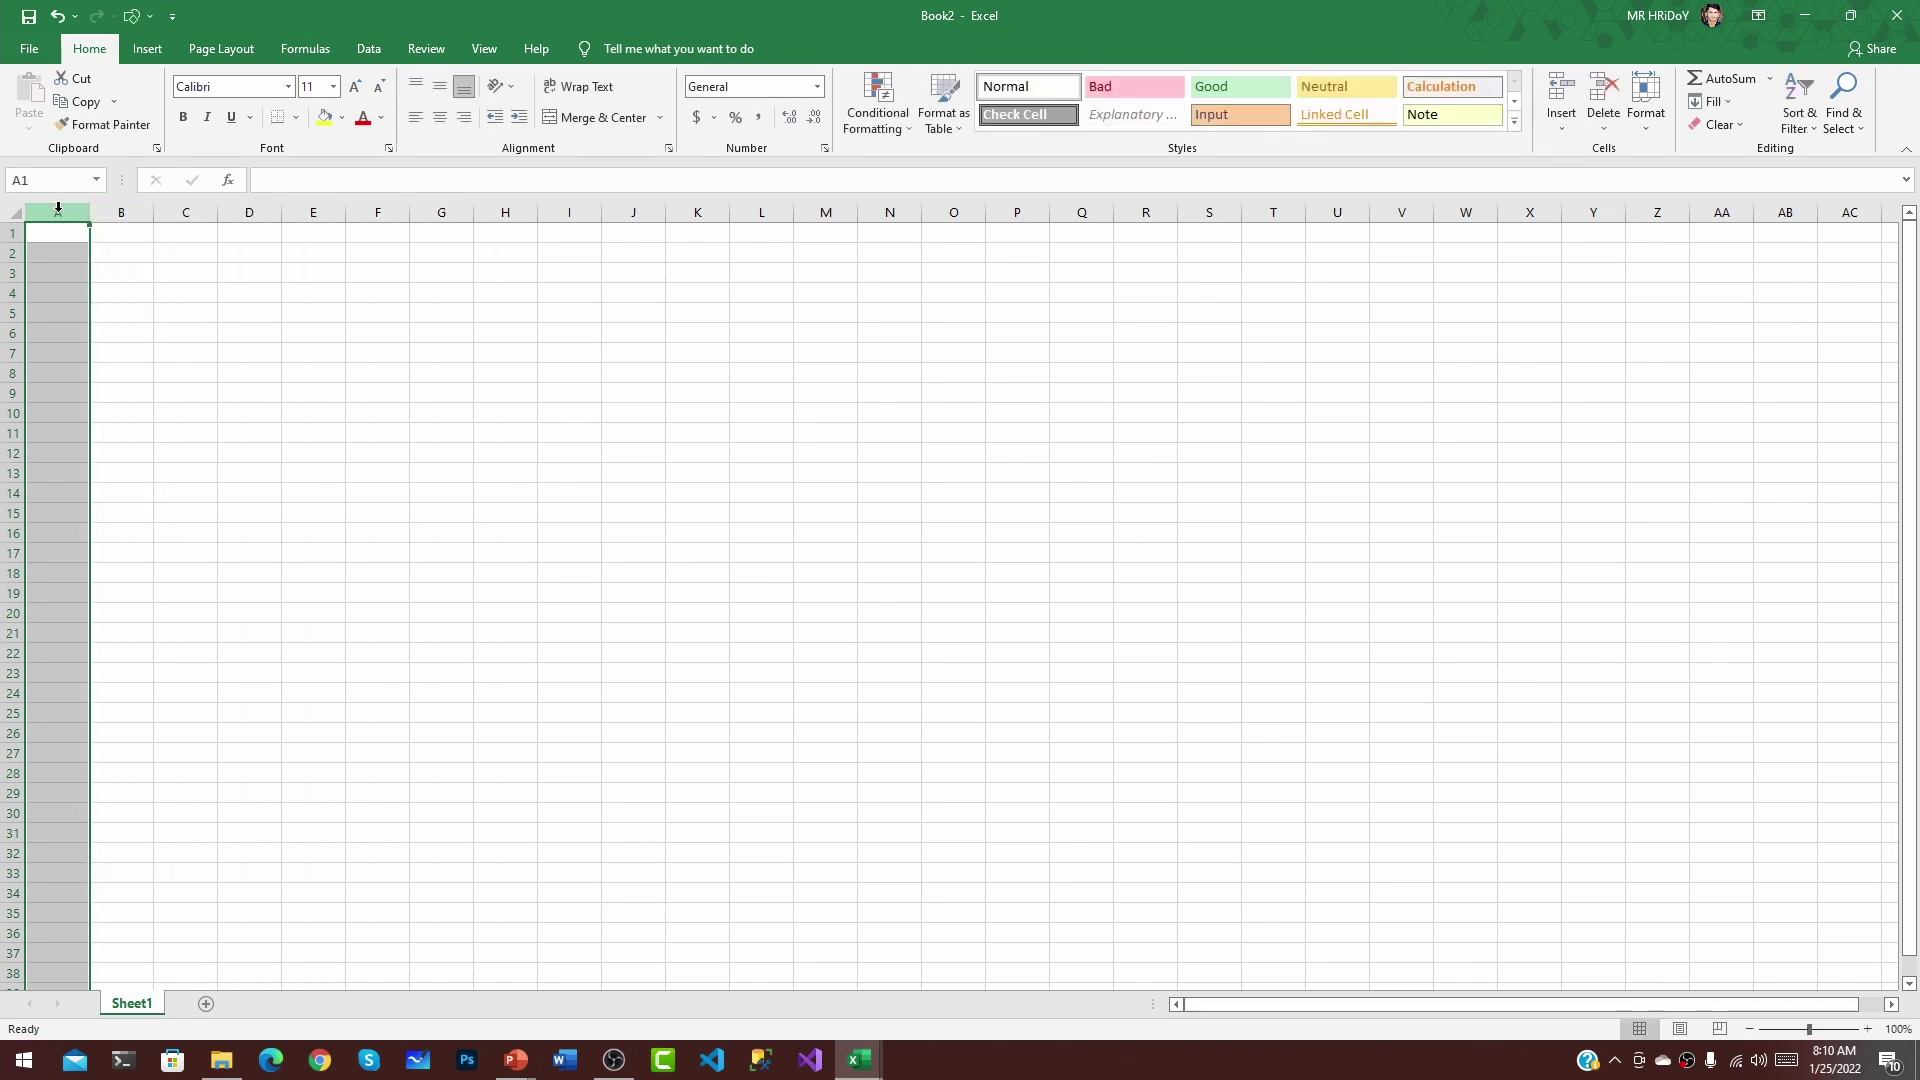
pyautogui.click(120, 213)
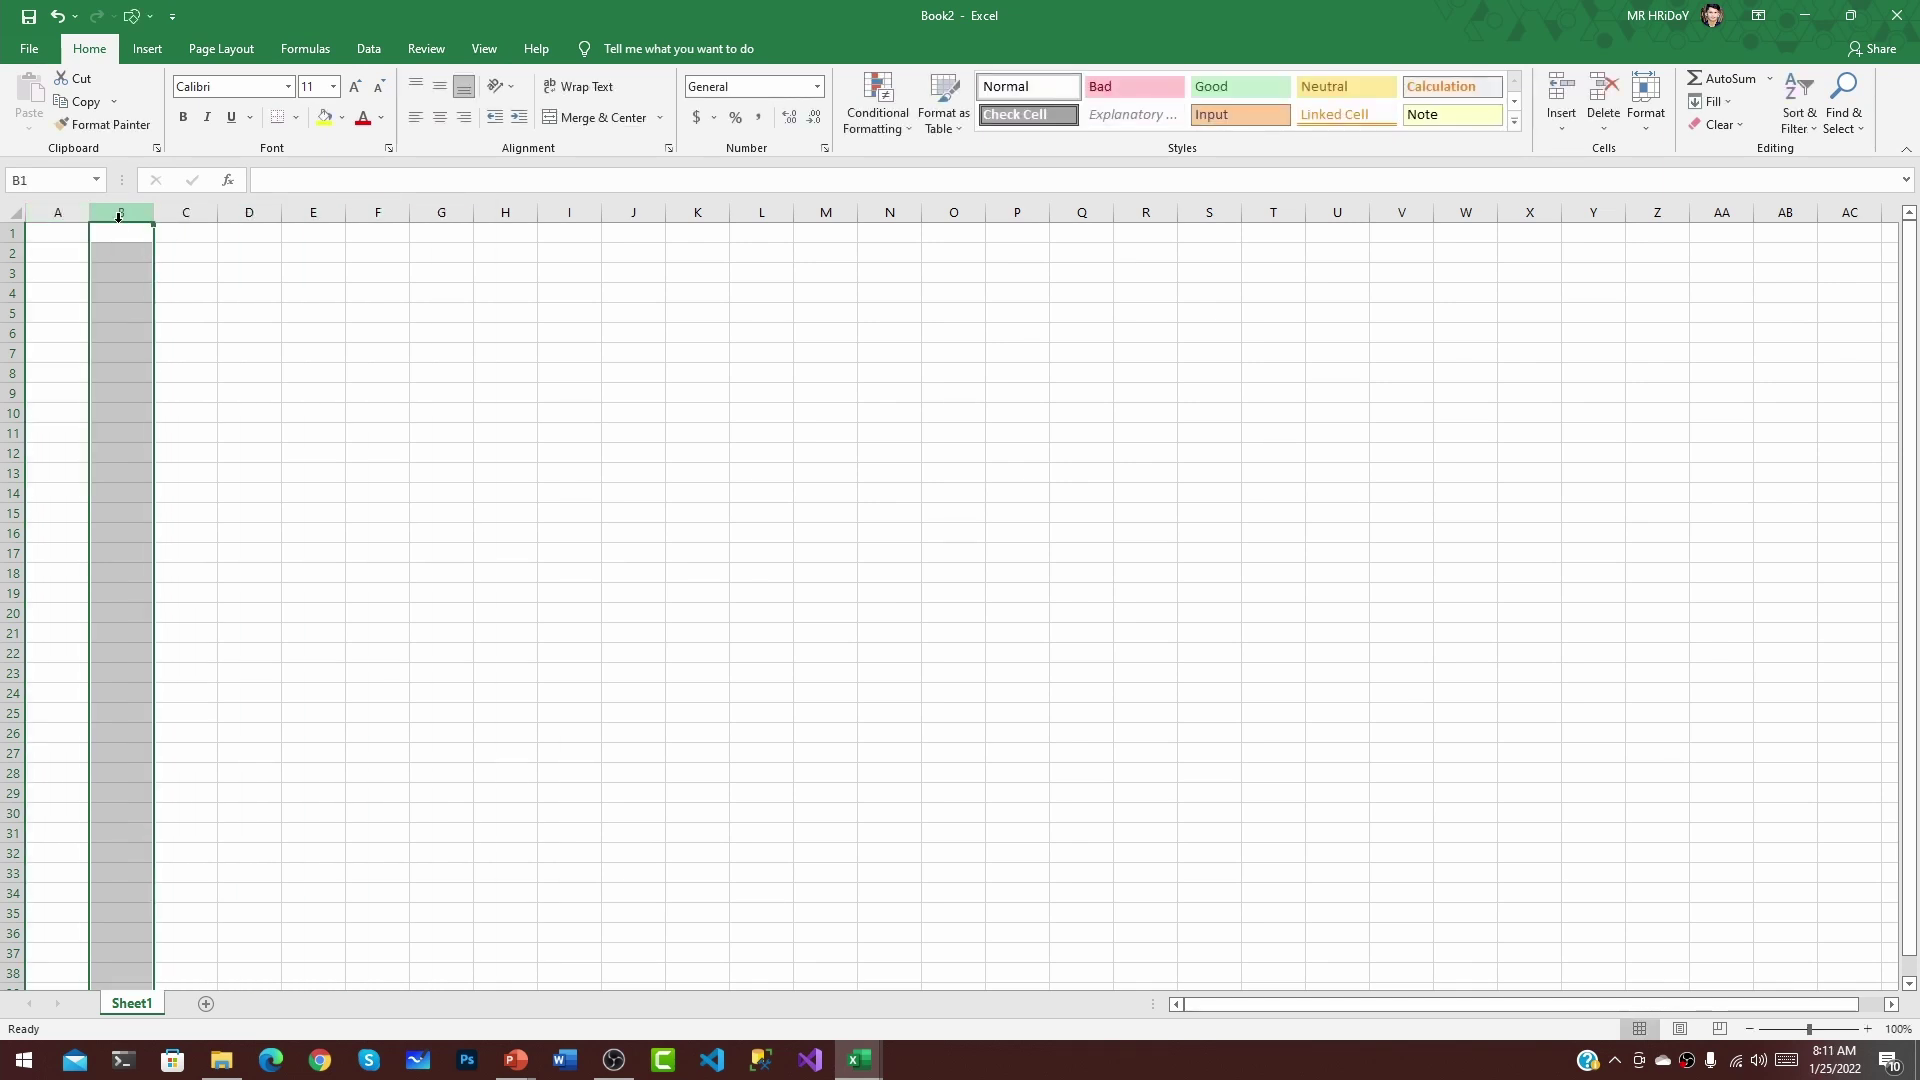
pyautogui.click(180, 213)
pyautogui.click(249, 212)
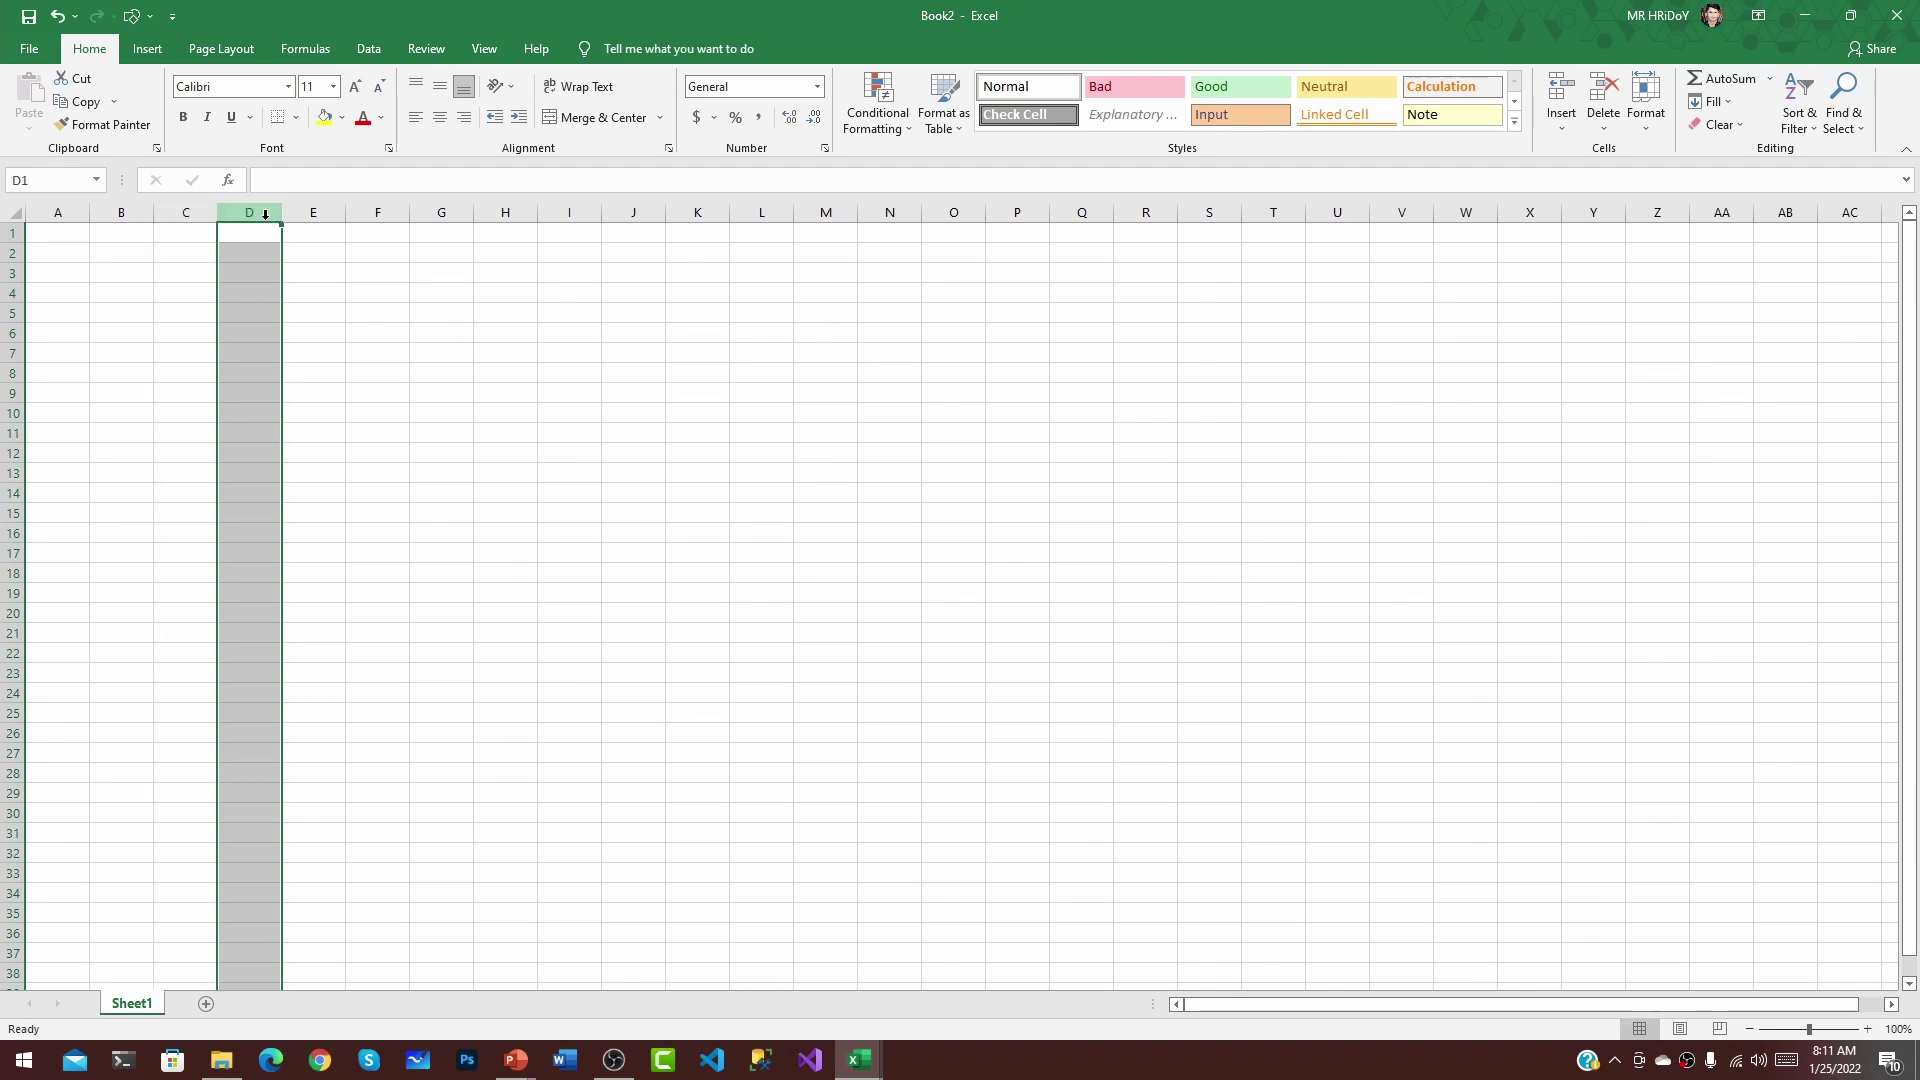
pyautogui.click(333, 211)
pyautogui.moveTo(313, 214); pyautogui.dragTo(365, 217)
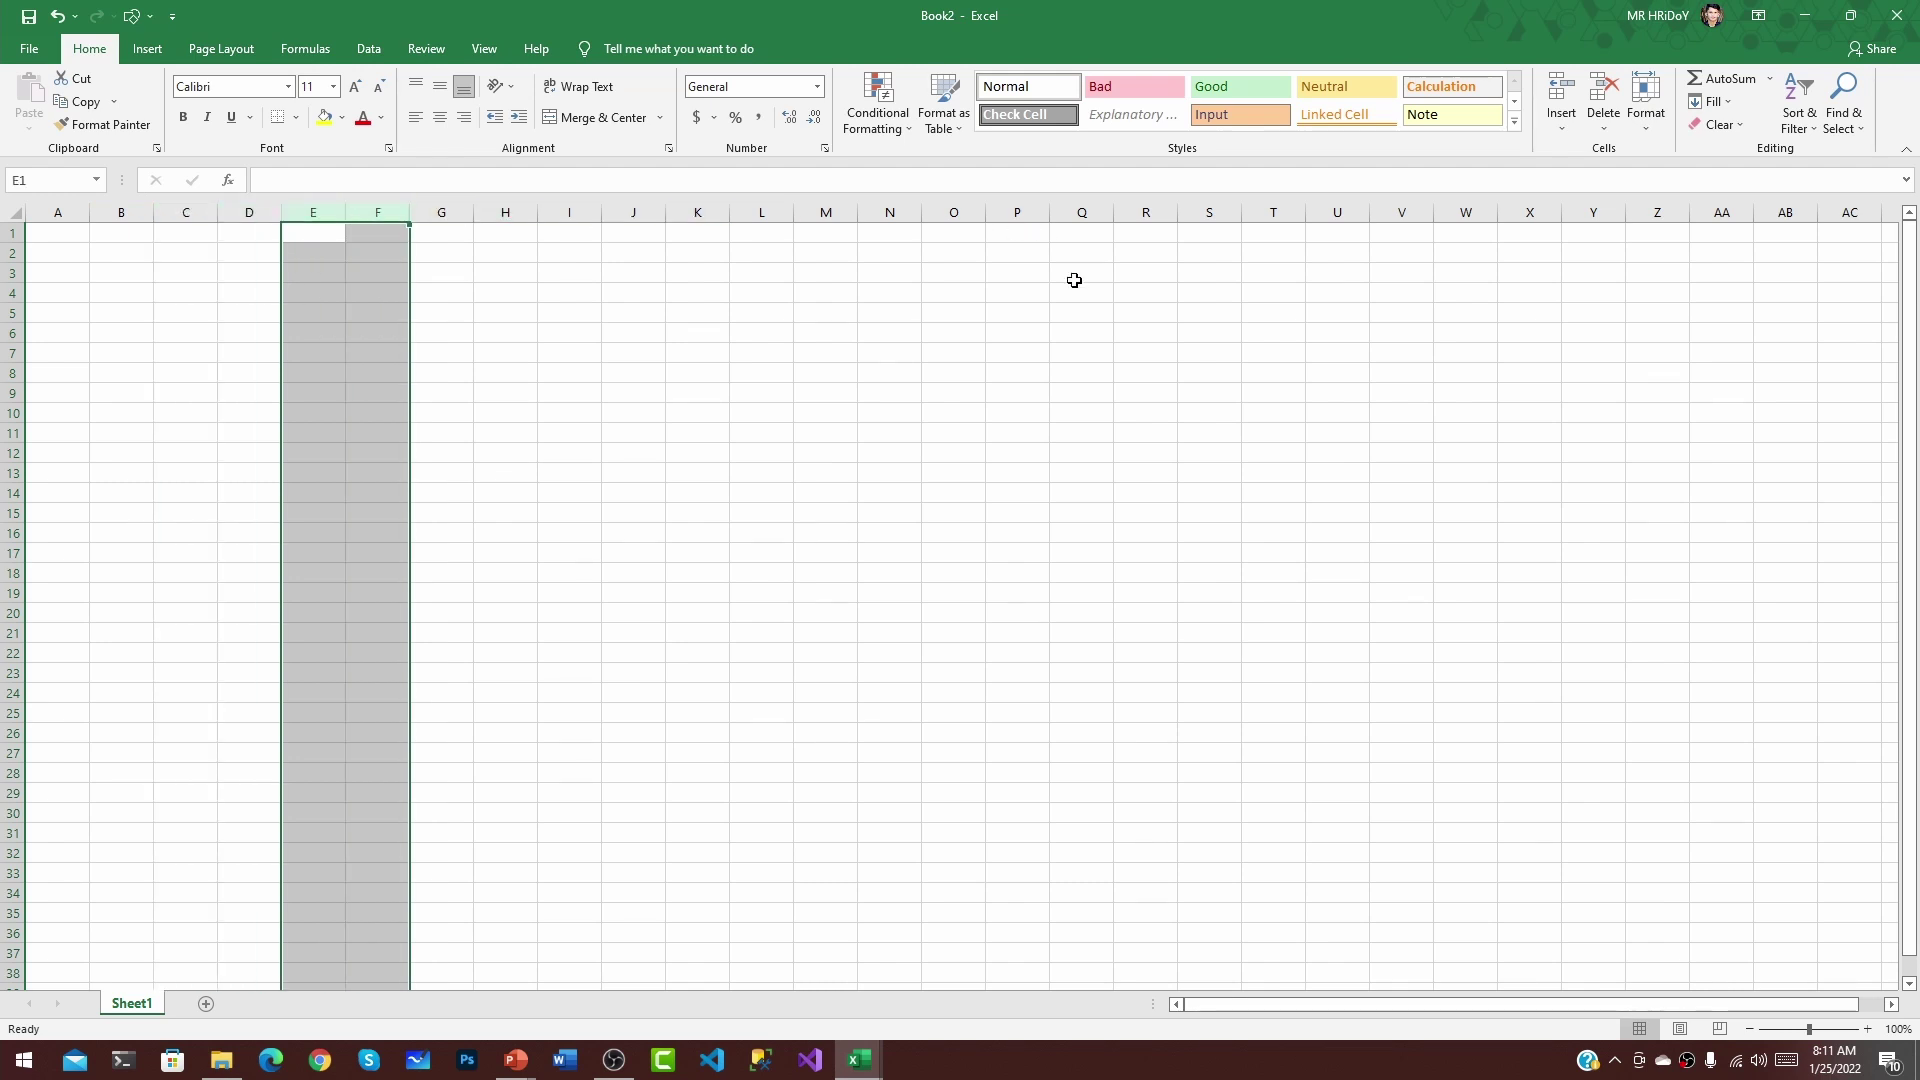
pyautogui.moveTo(1389, 1002); pyautogui.dragTo(1412, 1004)
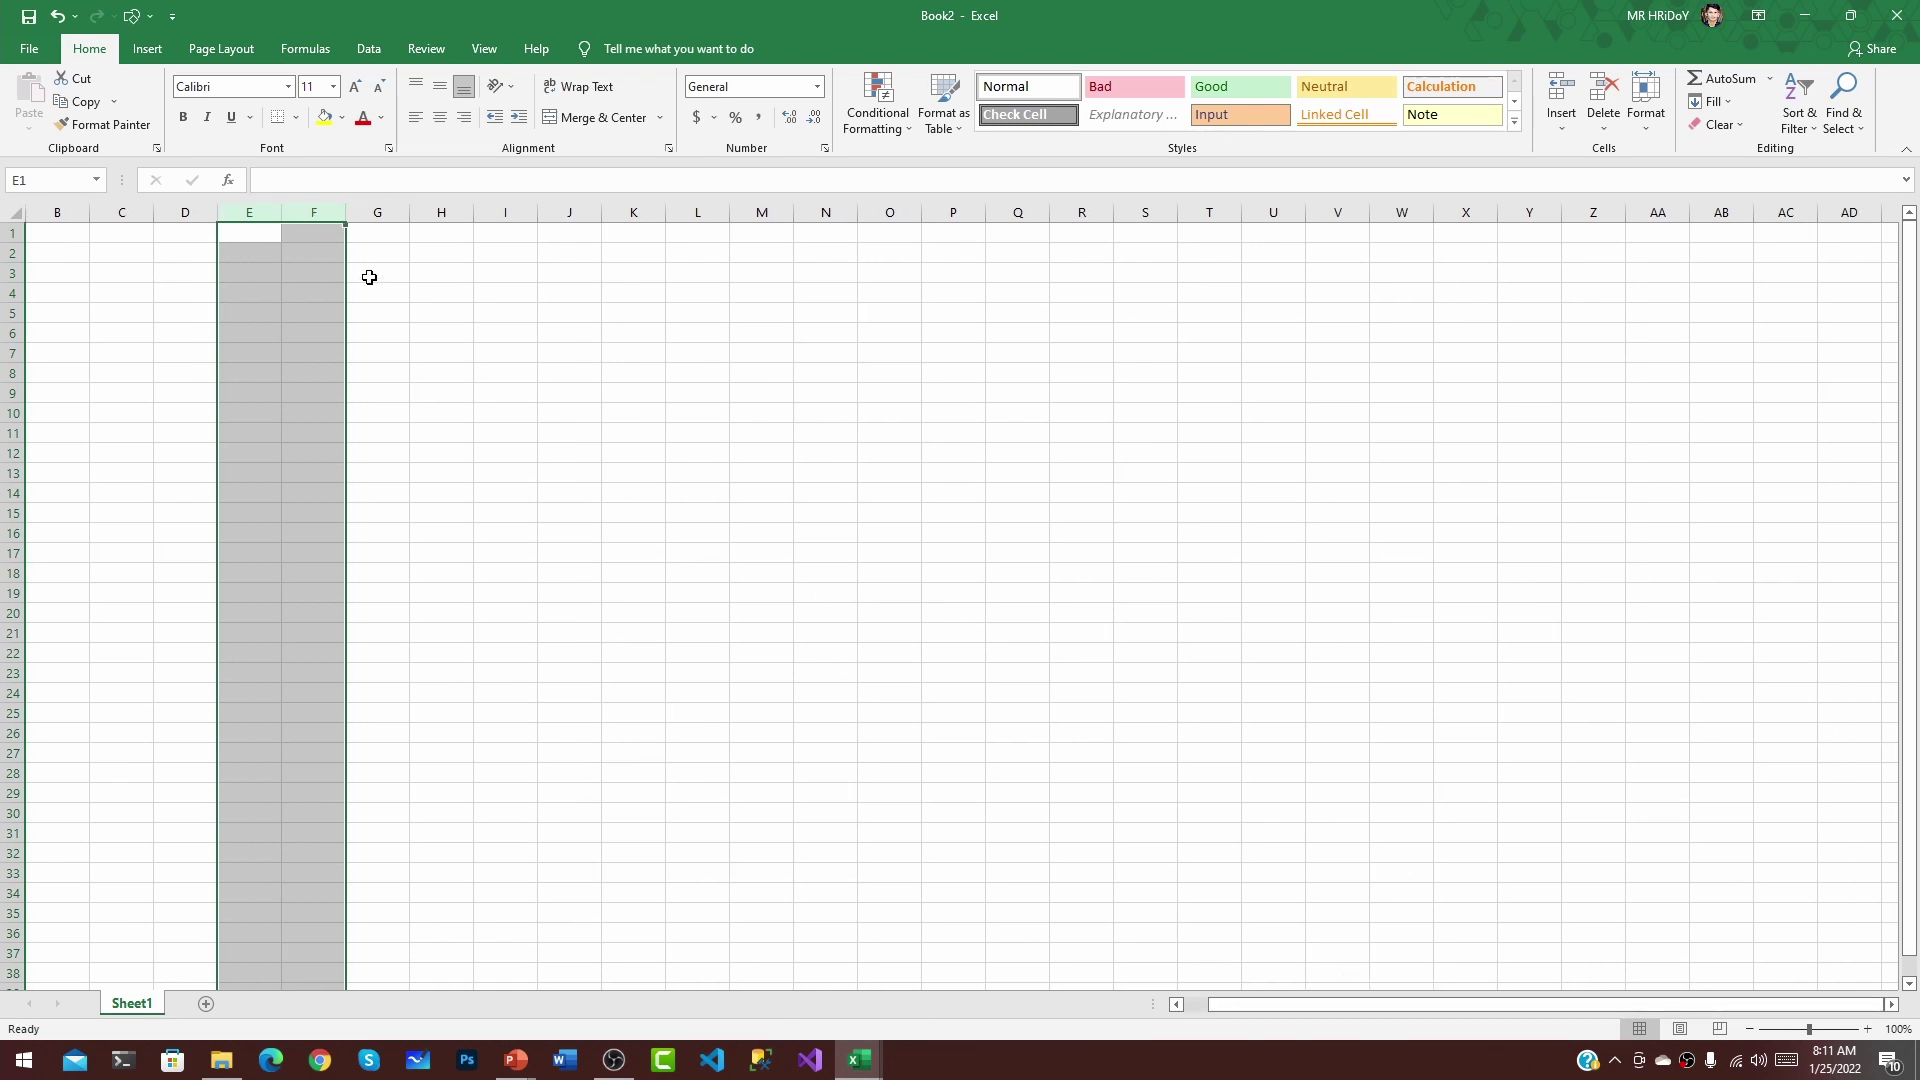
pyautogui.click(251, 214)
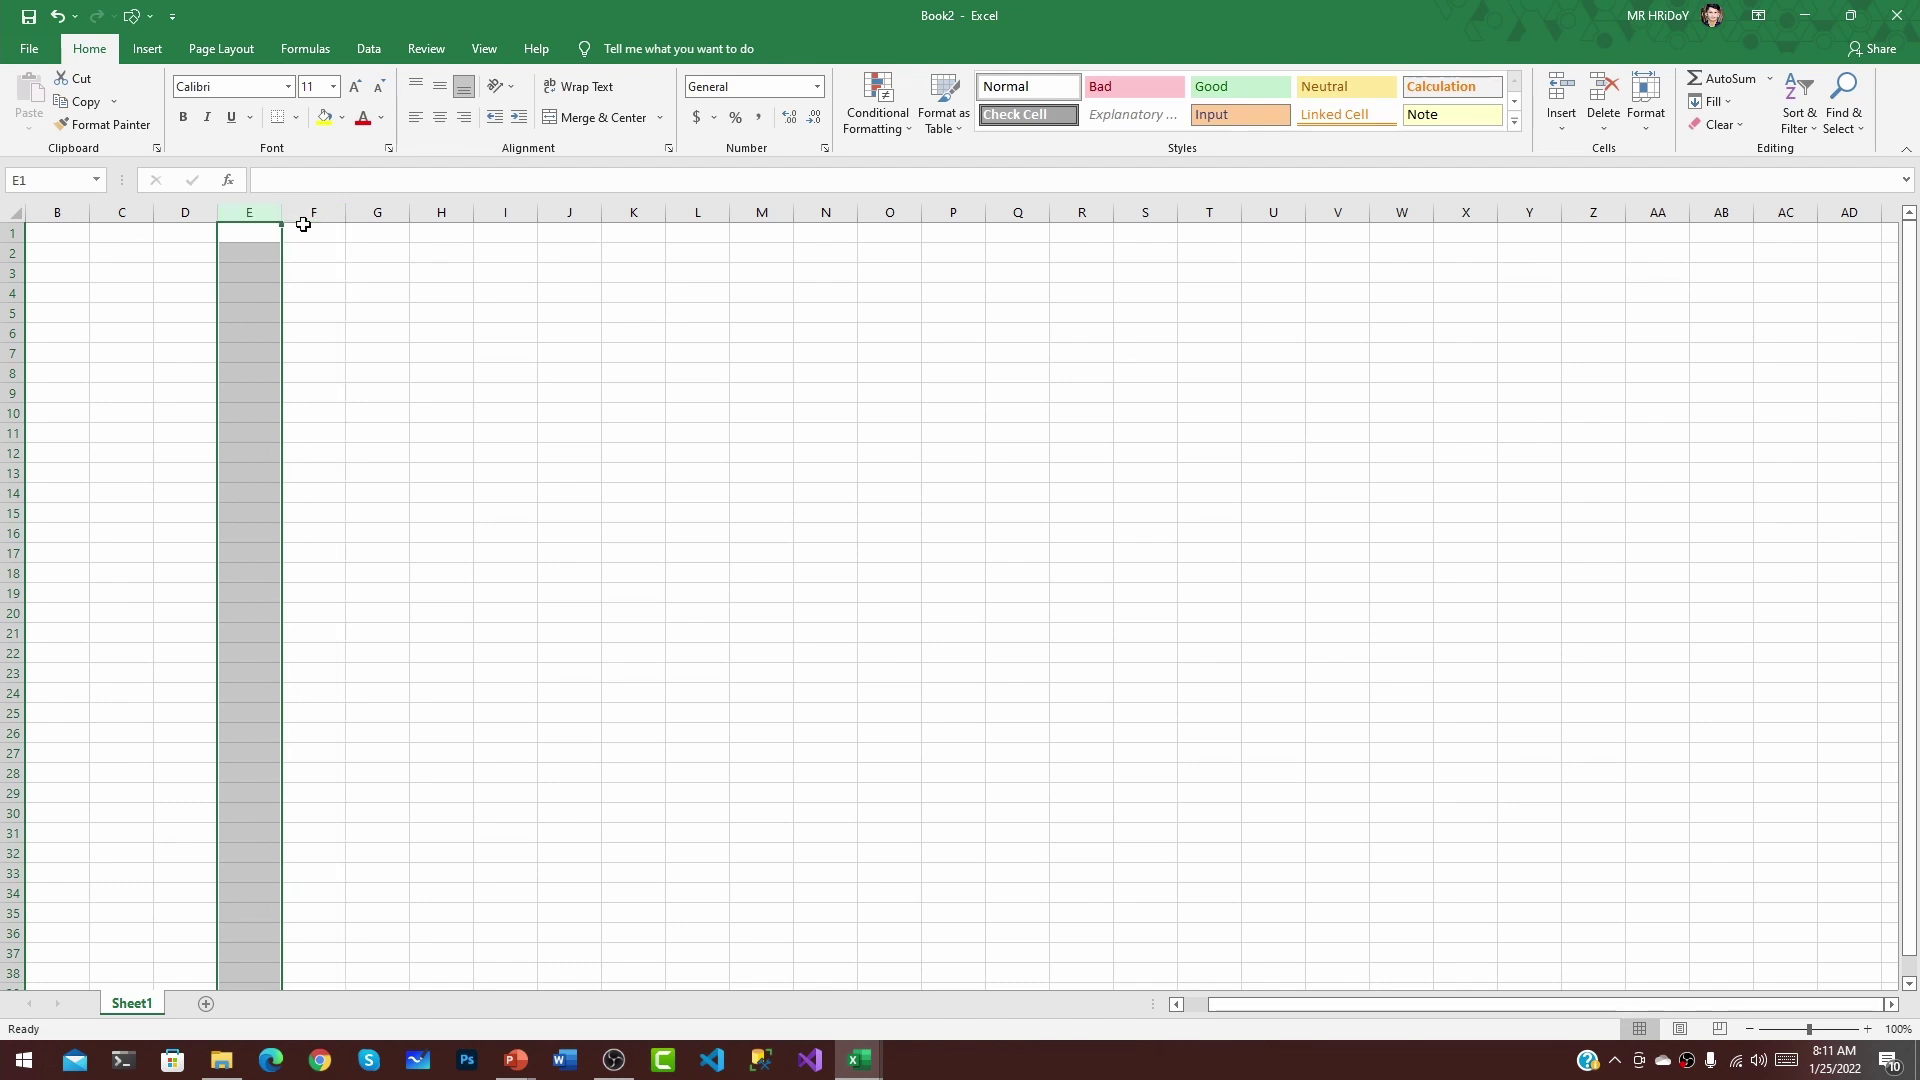
# Select the entire sheet, jump to the last row in column B and examine the row numbers at the sheet's end
pyautogui.click(12, 216)
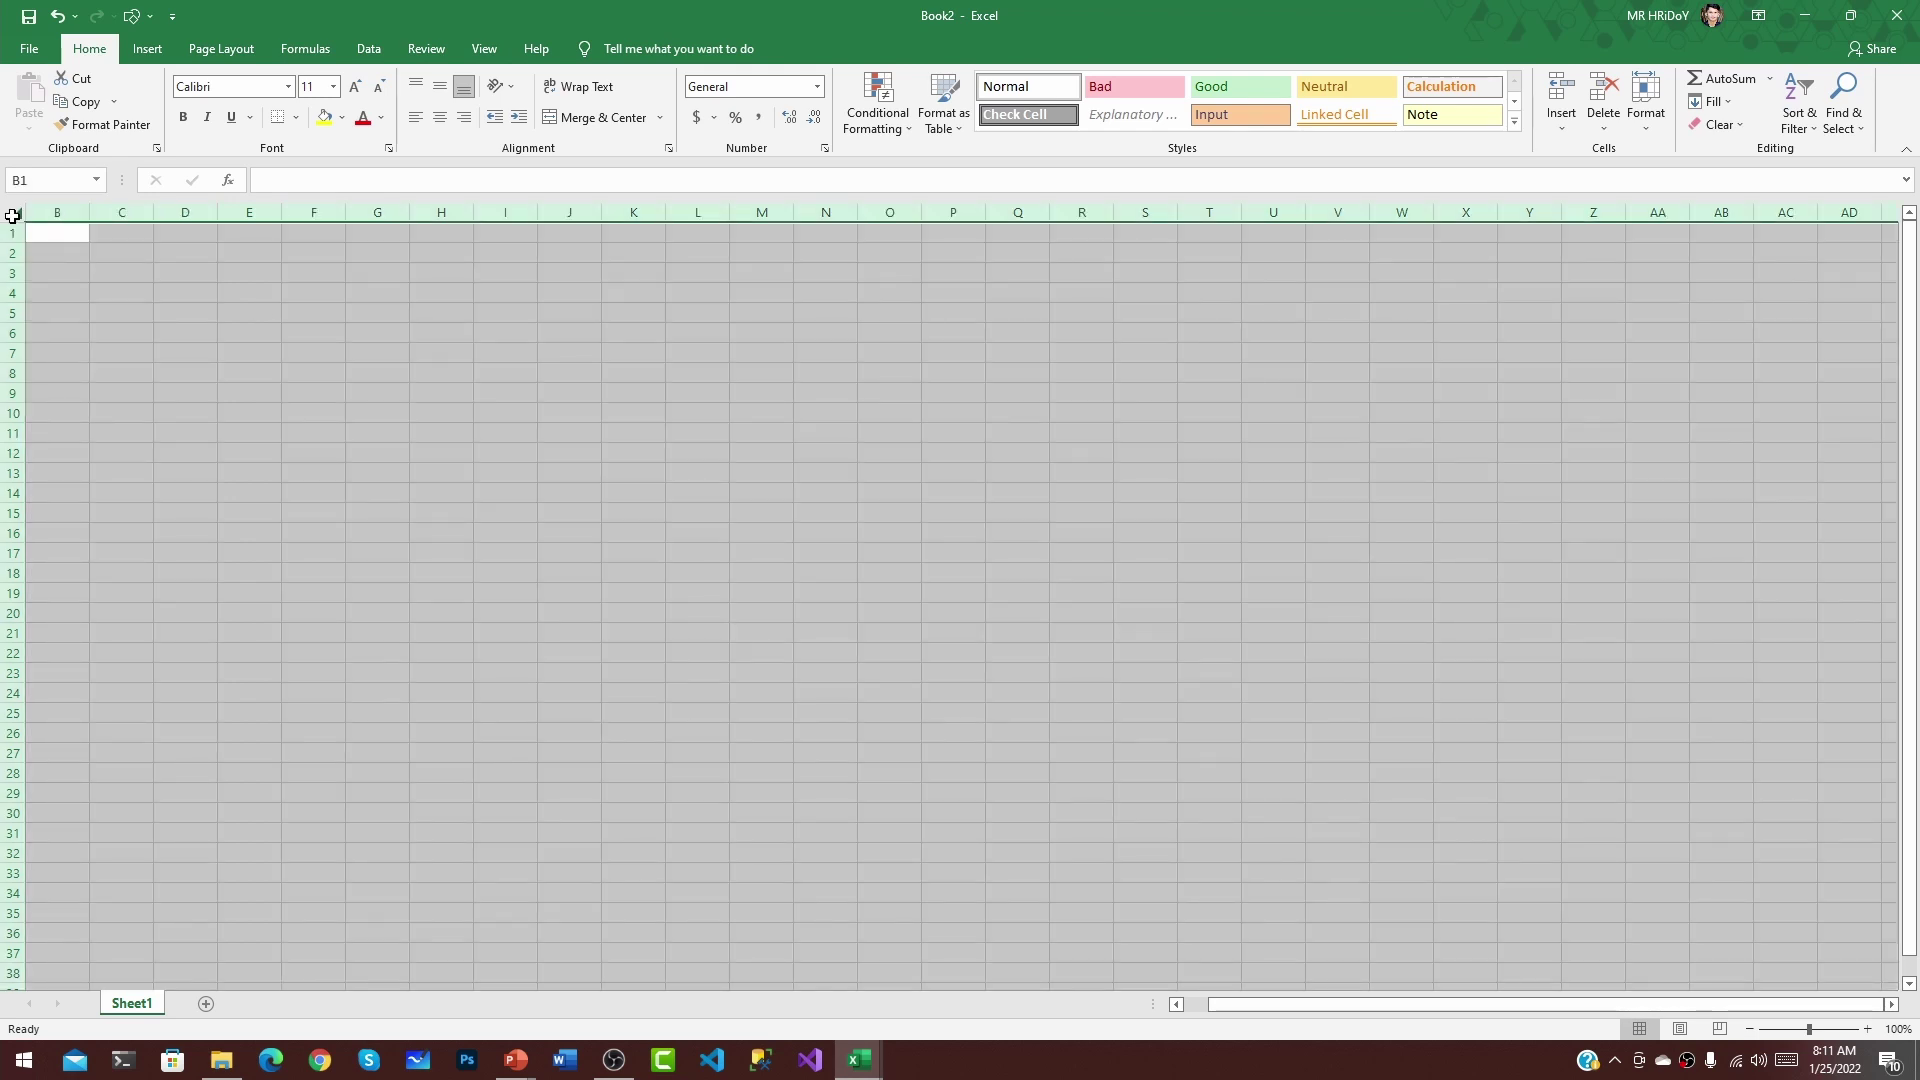
pyautogui.hotkey('ctrl', 'Down')
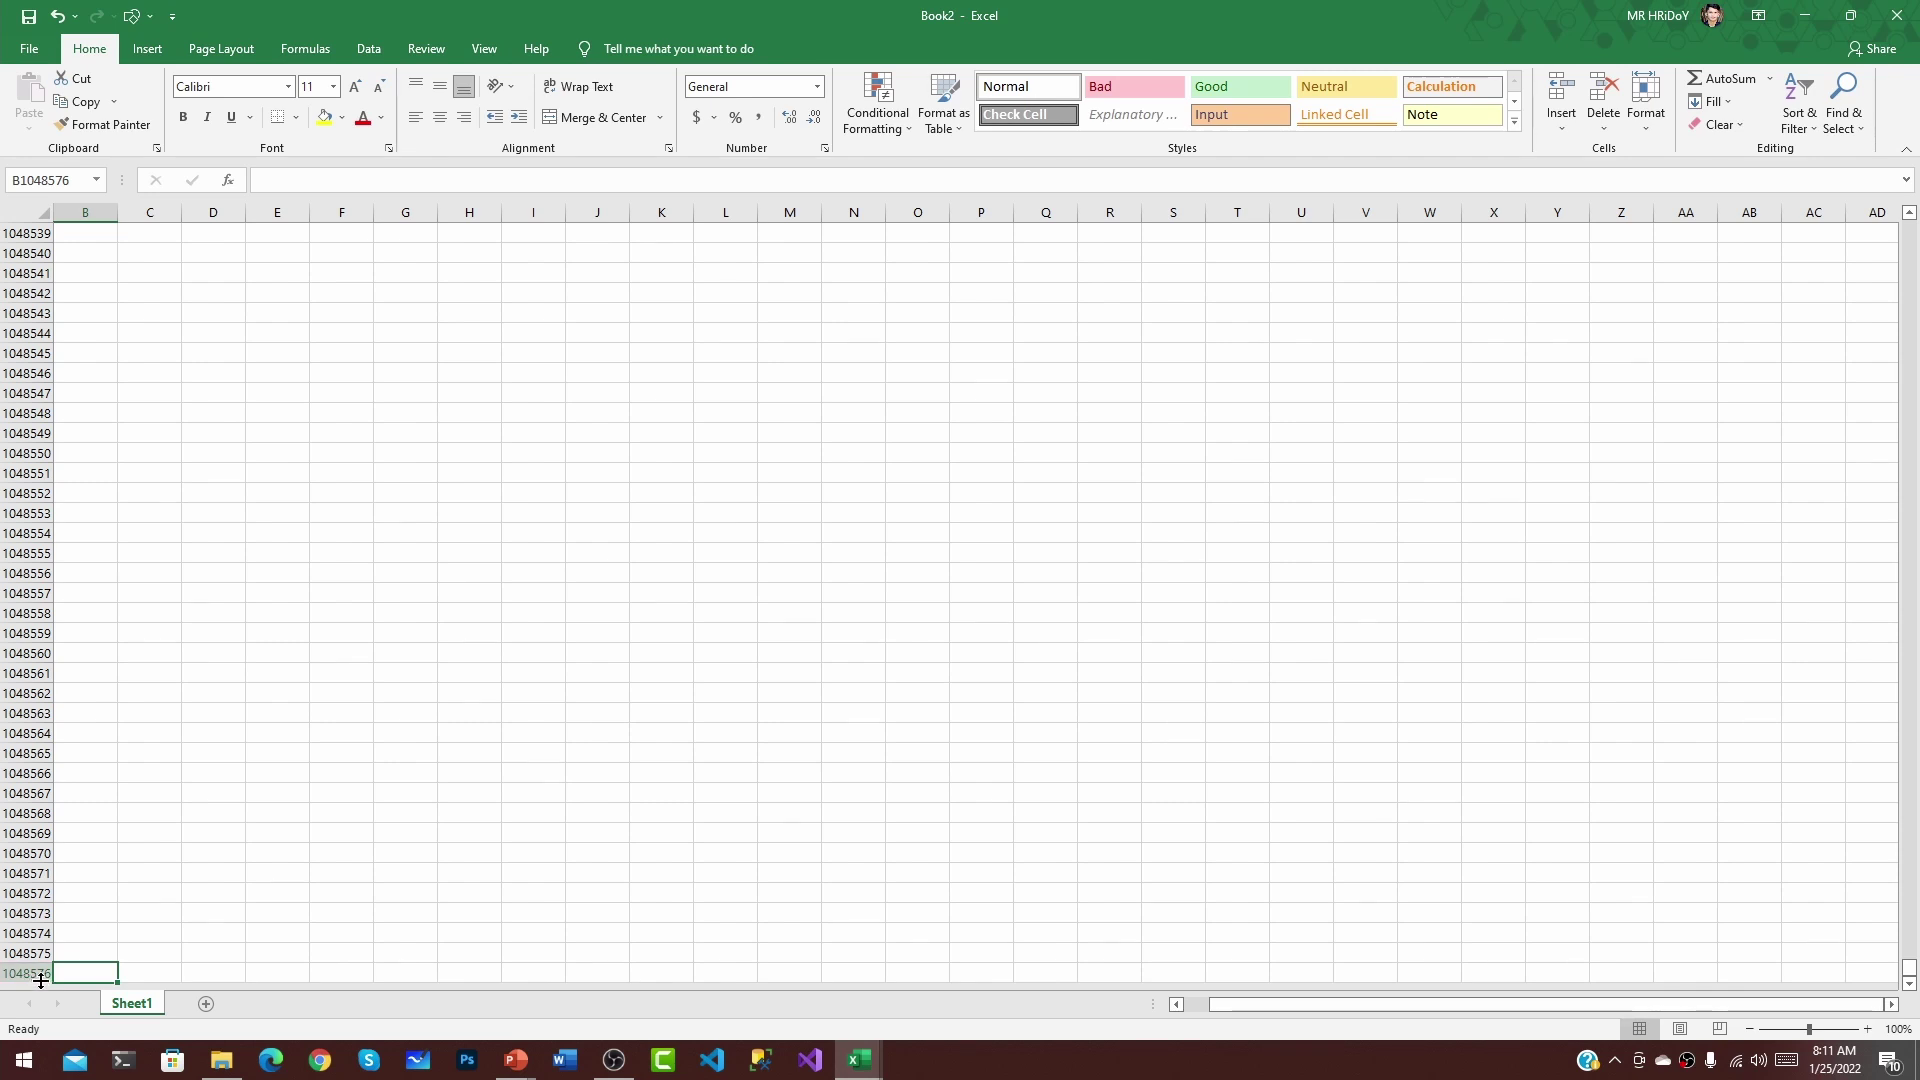
pyautogui.scroll(20, 25, 880)
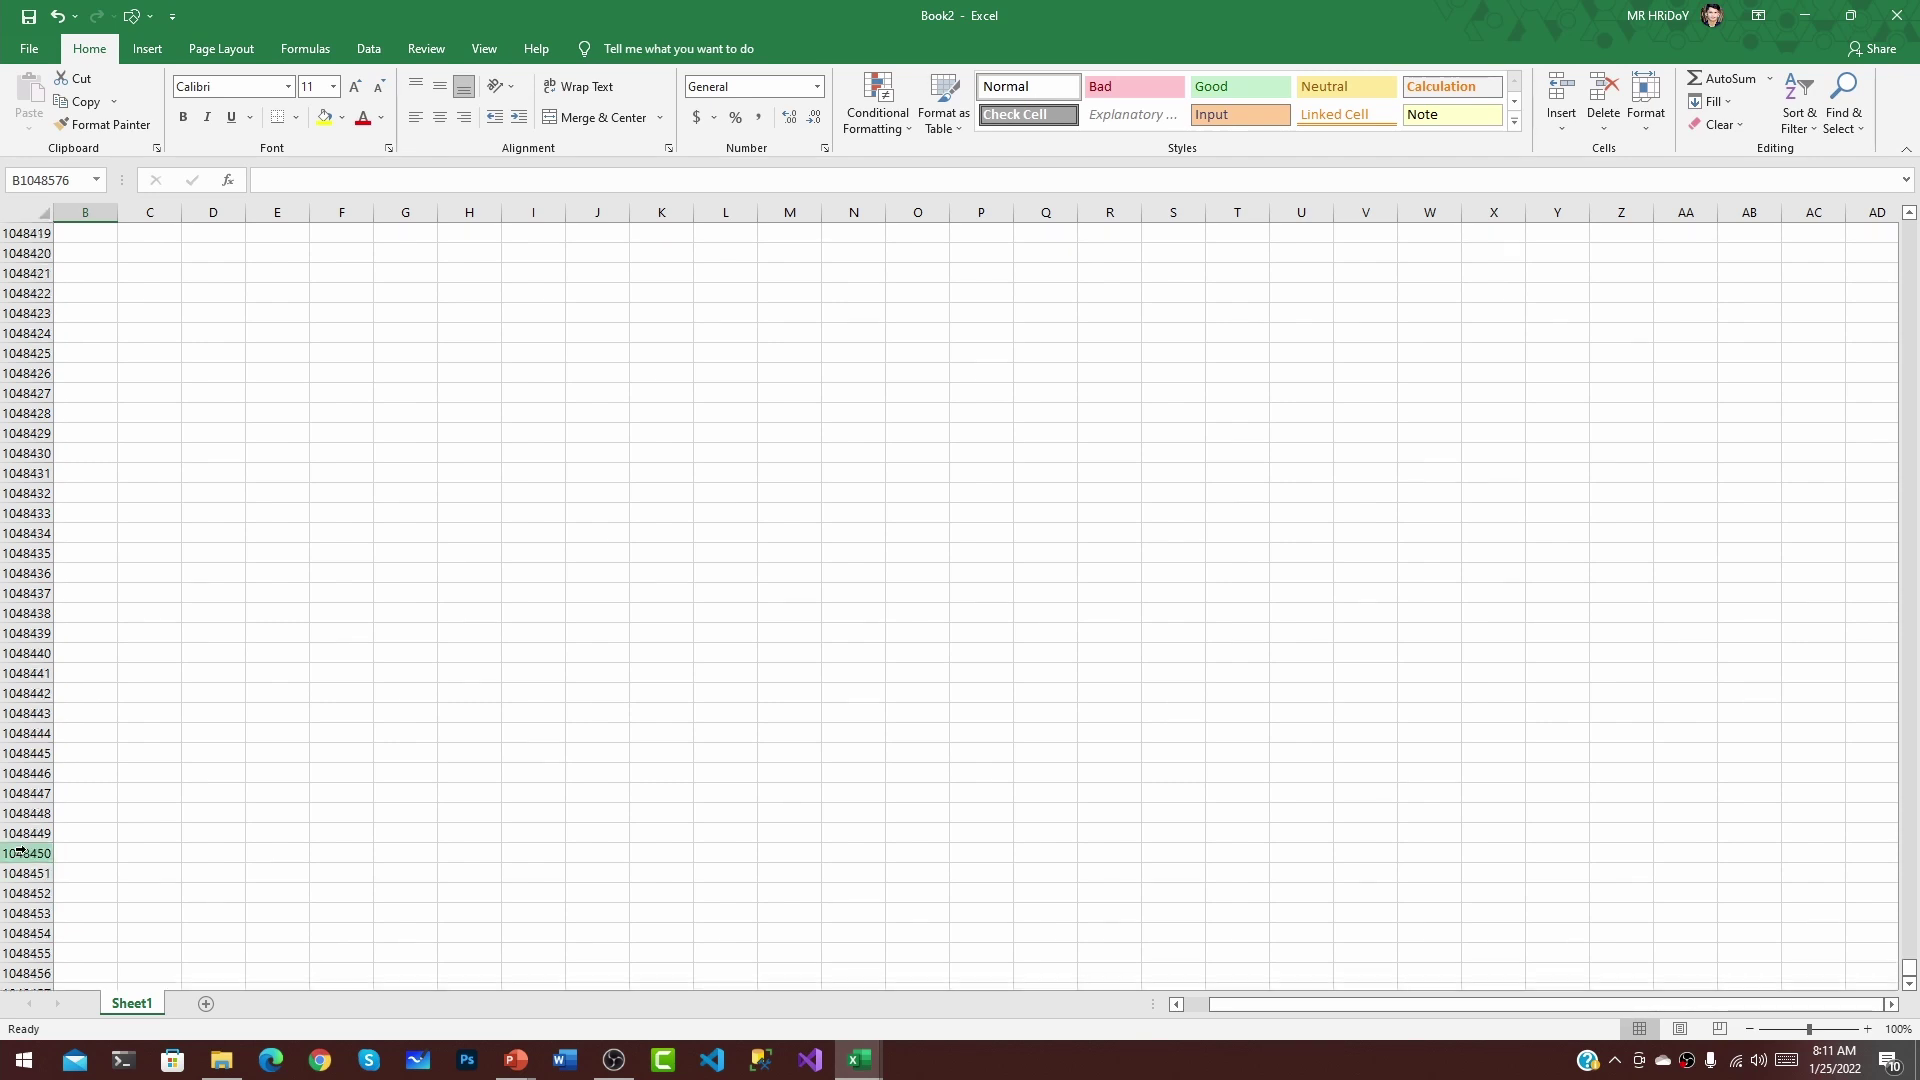
pyautogui.scroll(-20, 25, 850)
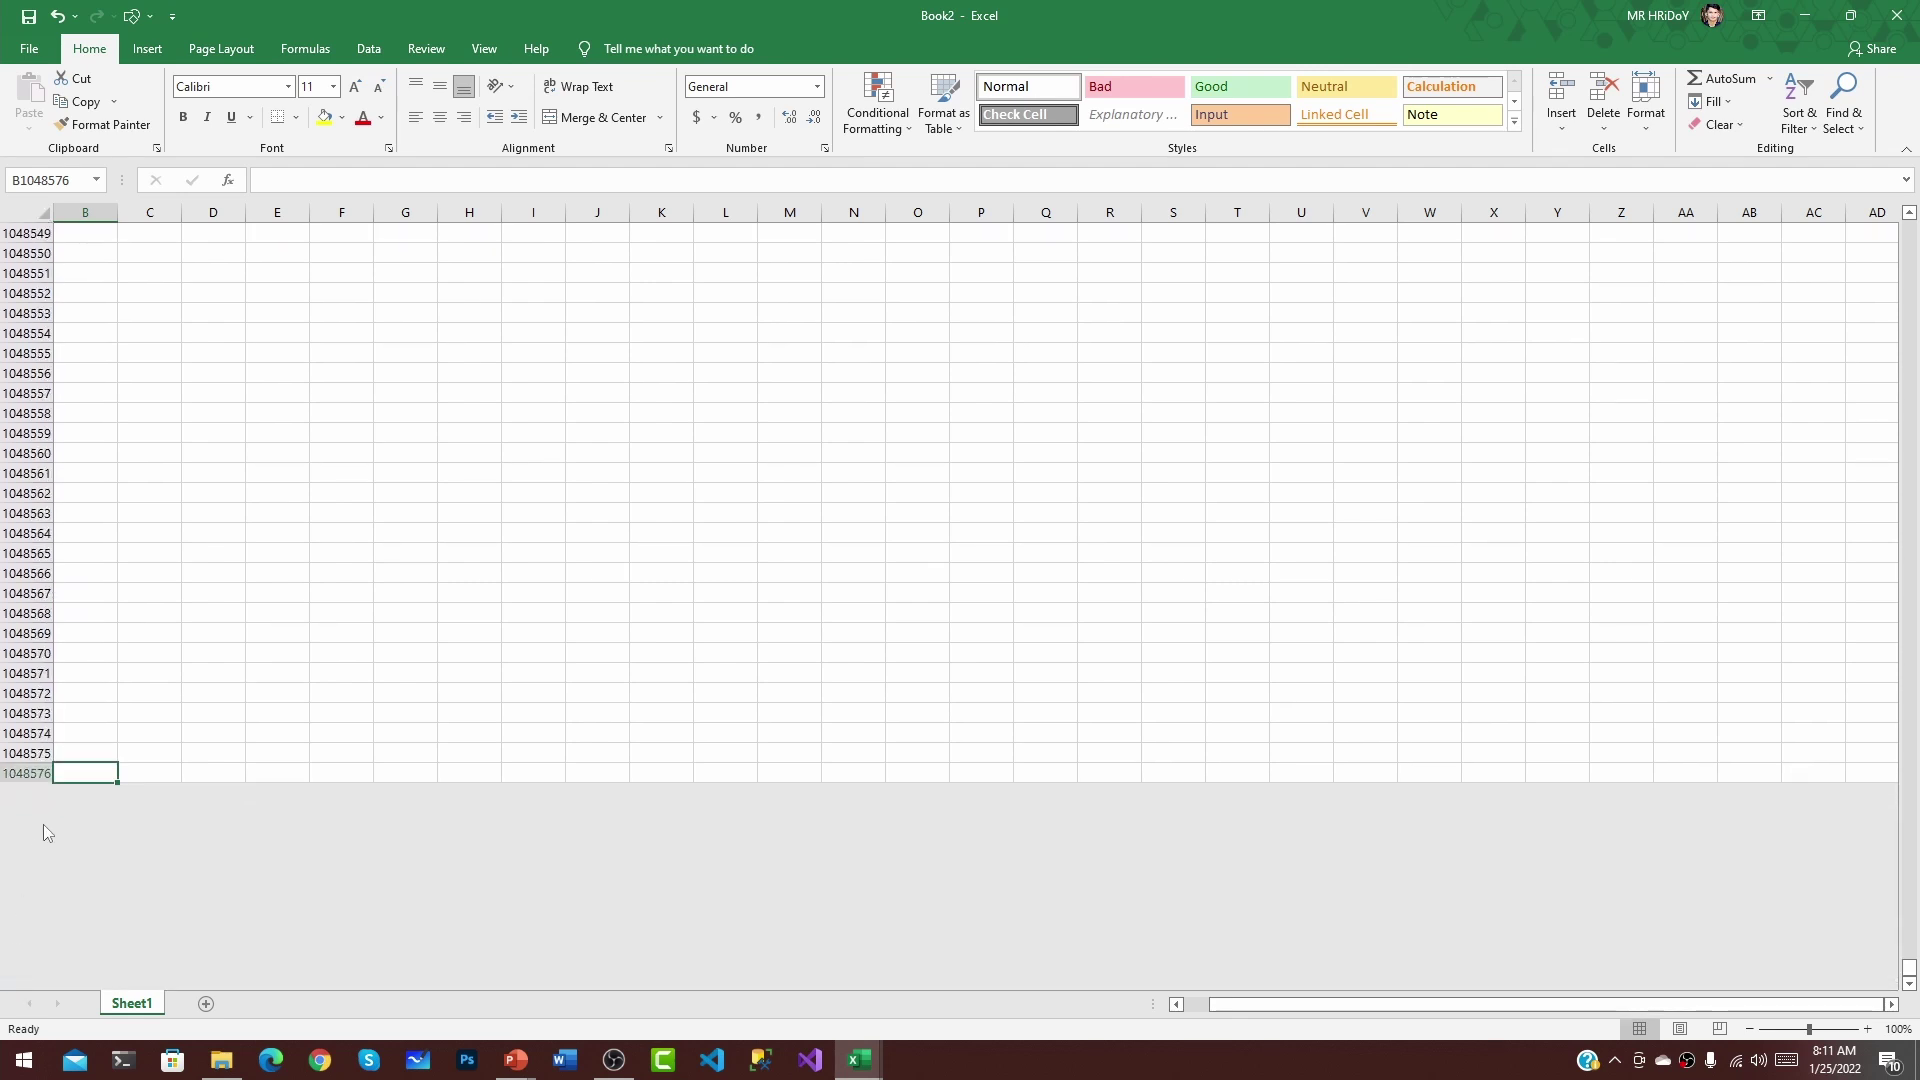
# Select the entire sheet from its last row, and return to the first cell of column B
pyautogui.click(20, 773)
pyautogui.hotkey('ctrl', 'a')
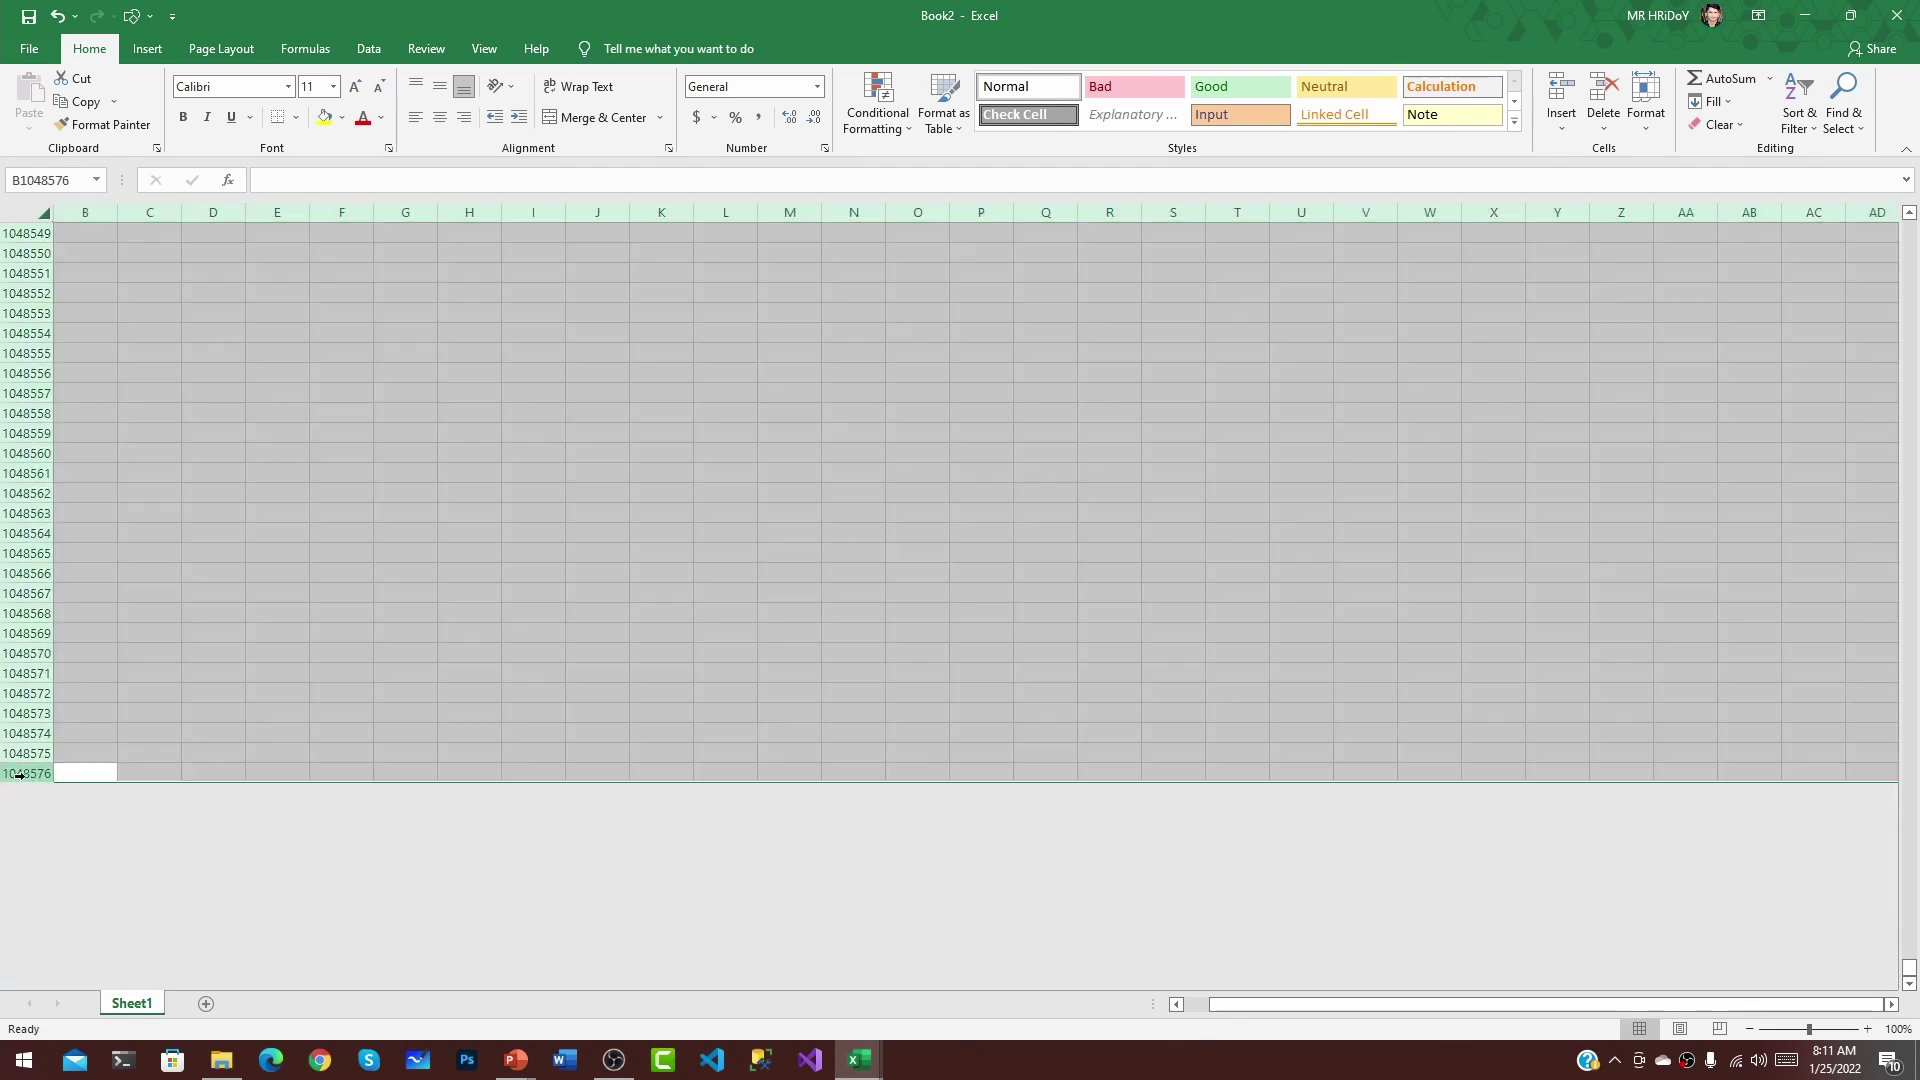
pyautogui.press('Up')
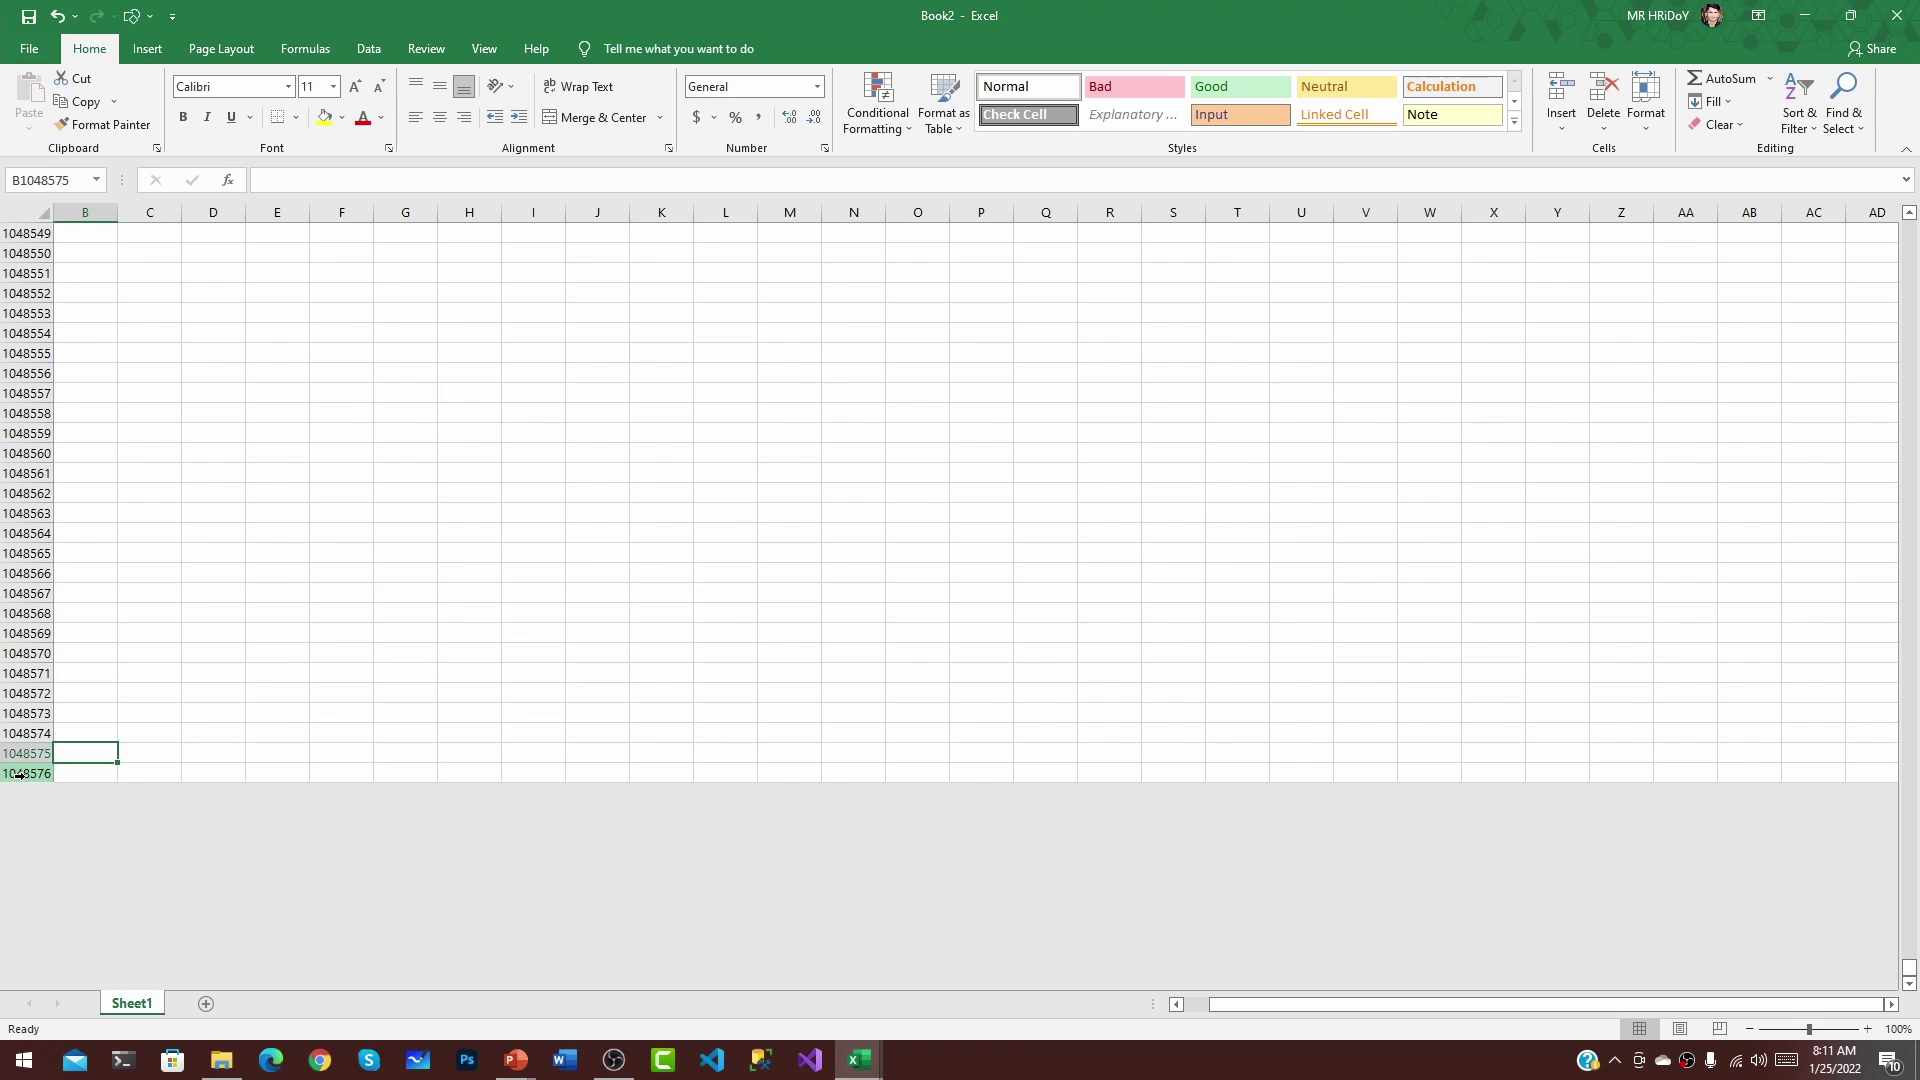
pyautogui.hotkey('ctrl', 'Up')
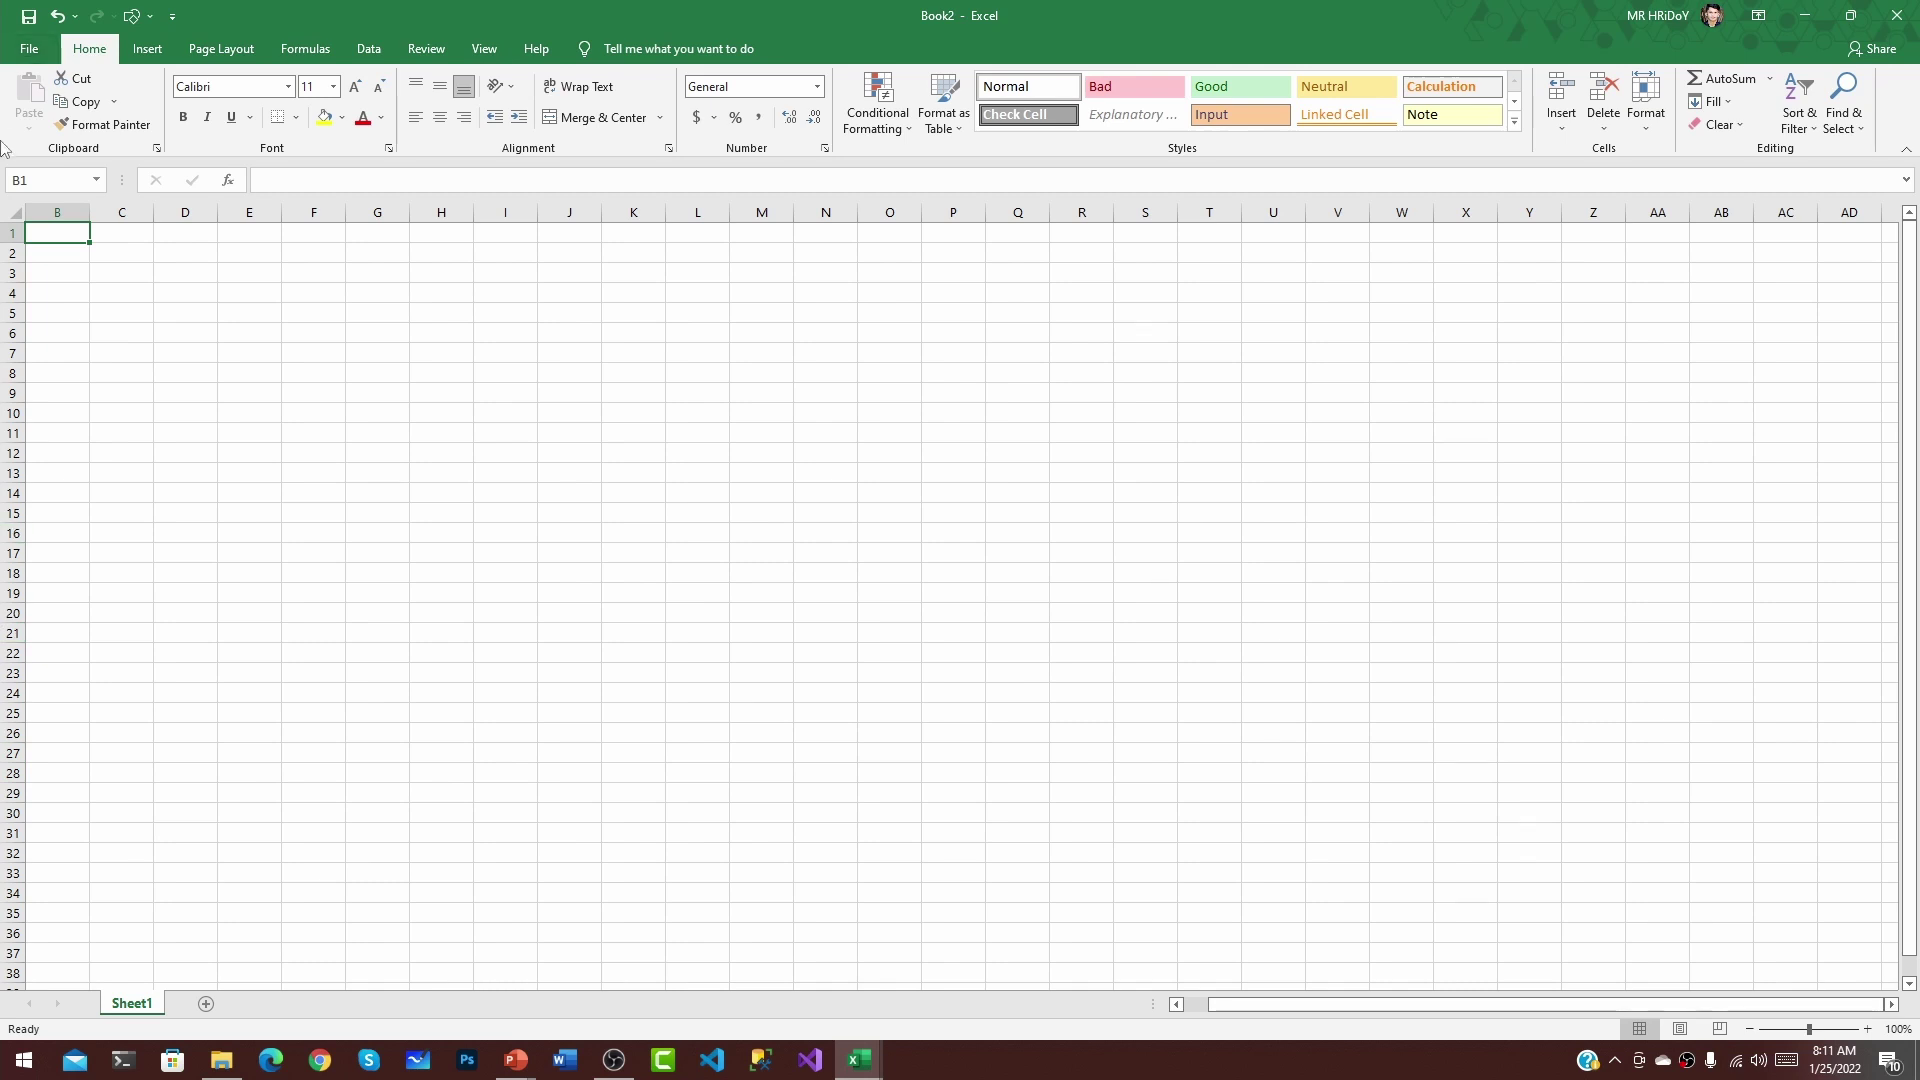
# Select whole columns from B onwards singly, and B through D together, finishing on cell F1
pyautogui.click(51, 212)
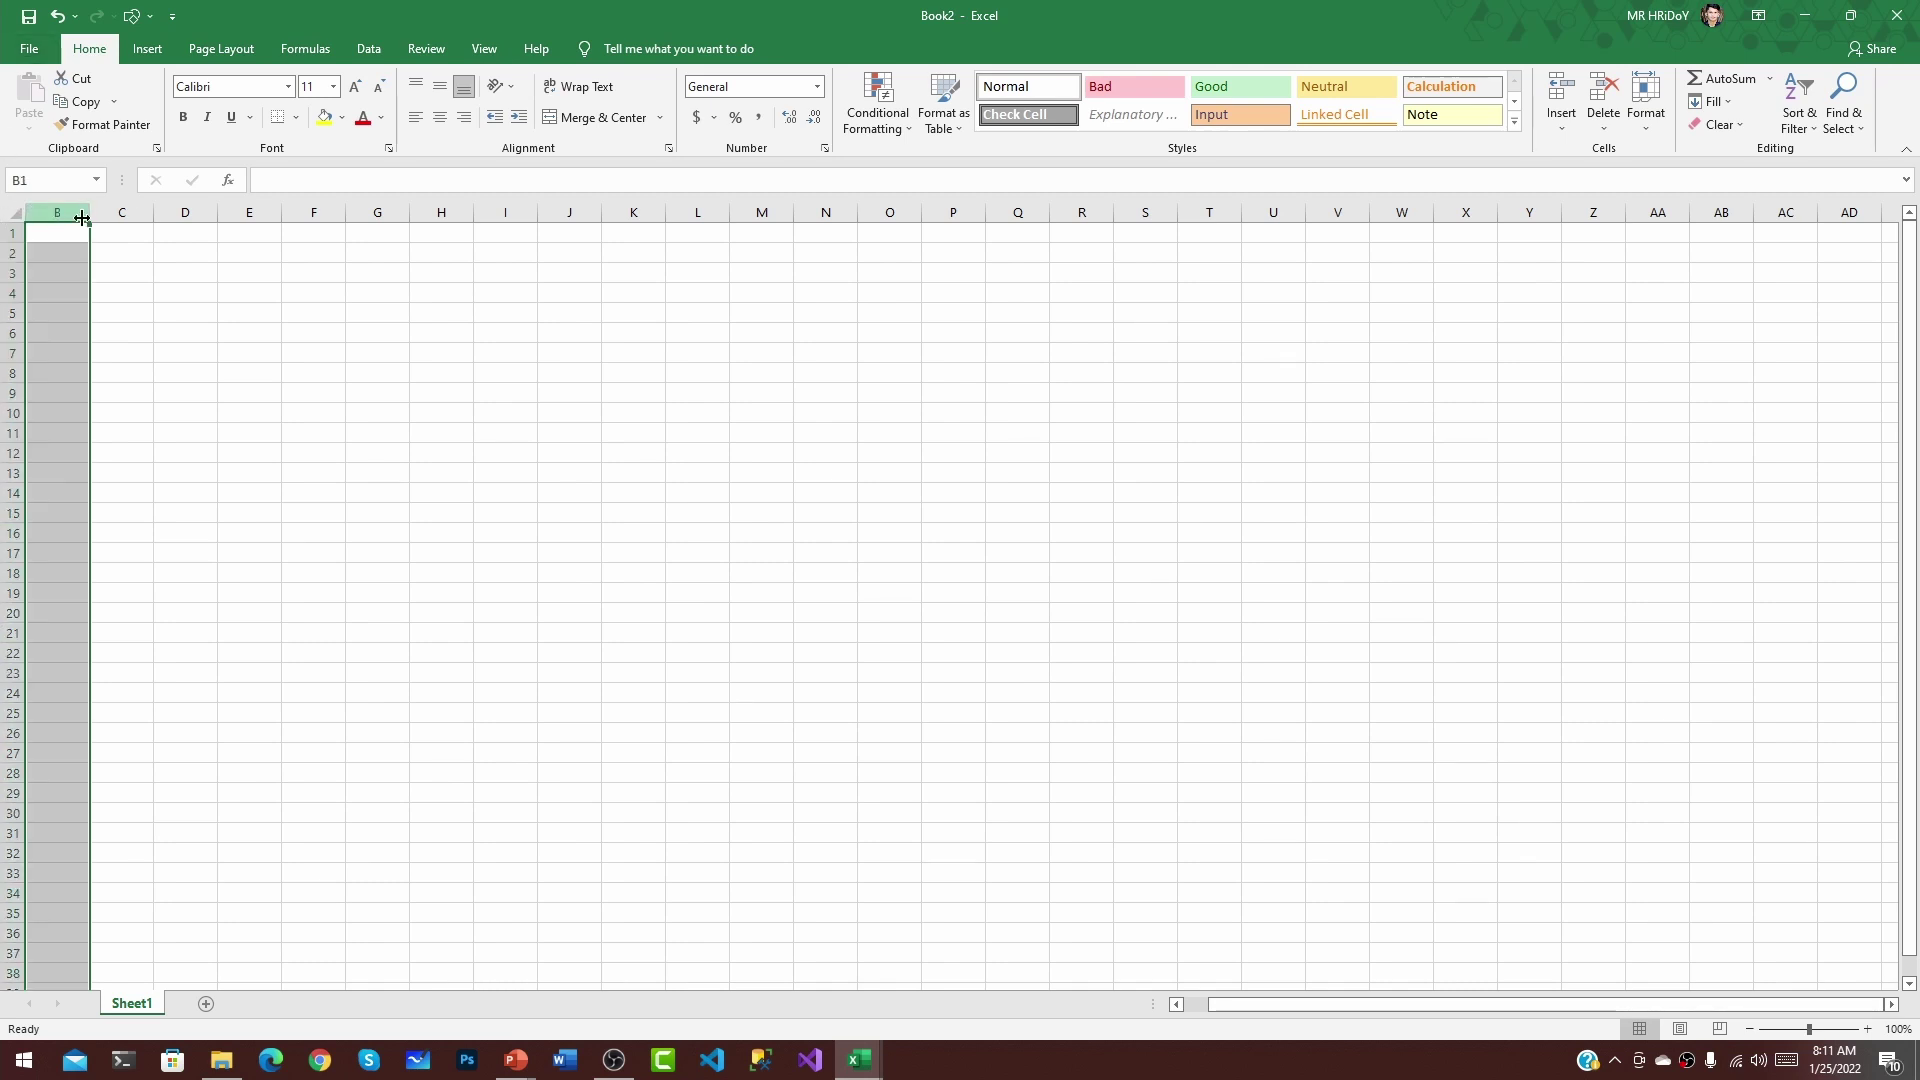
pyautogui.click(140, 211)
pyautogui.click(172, 212)
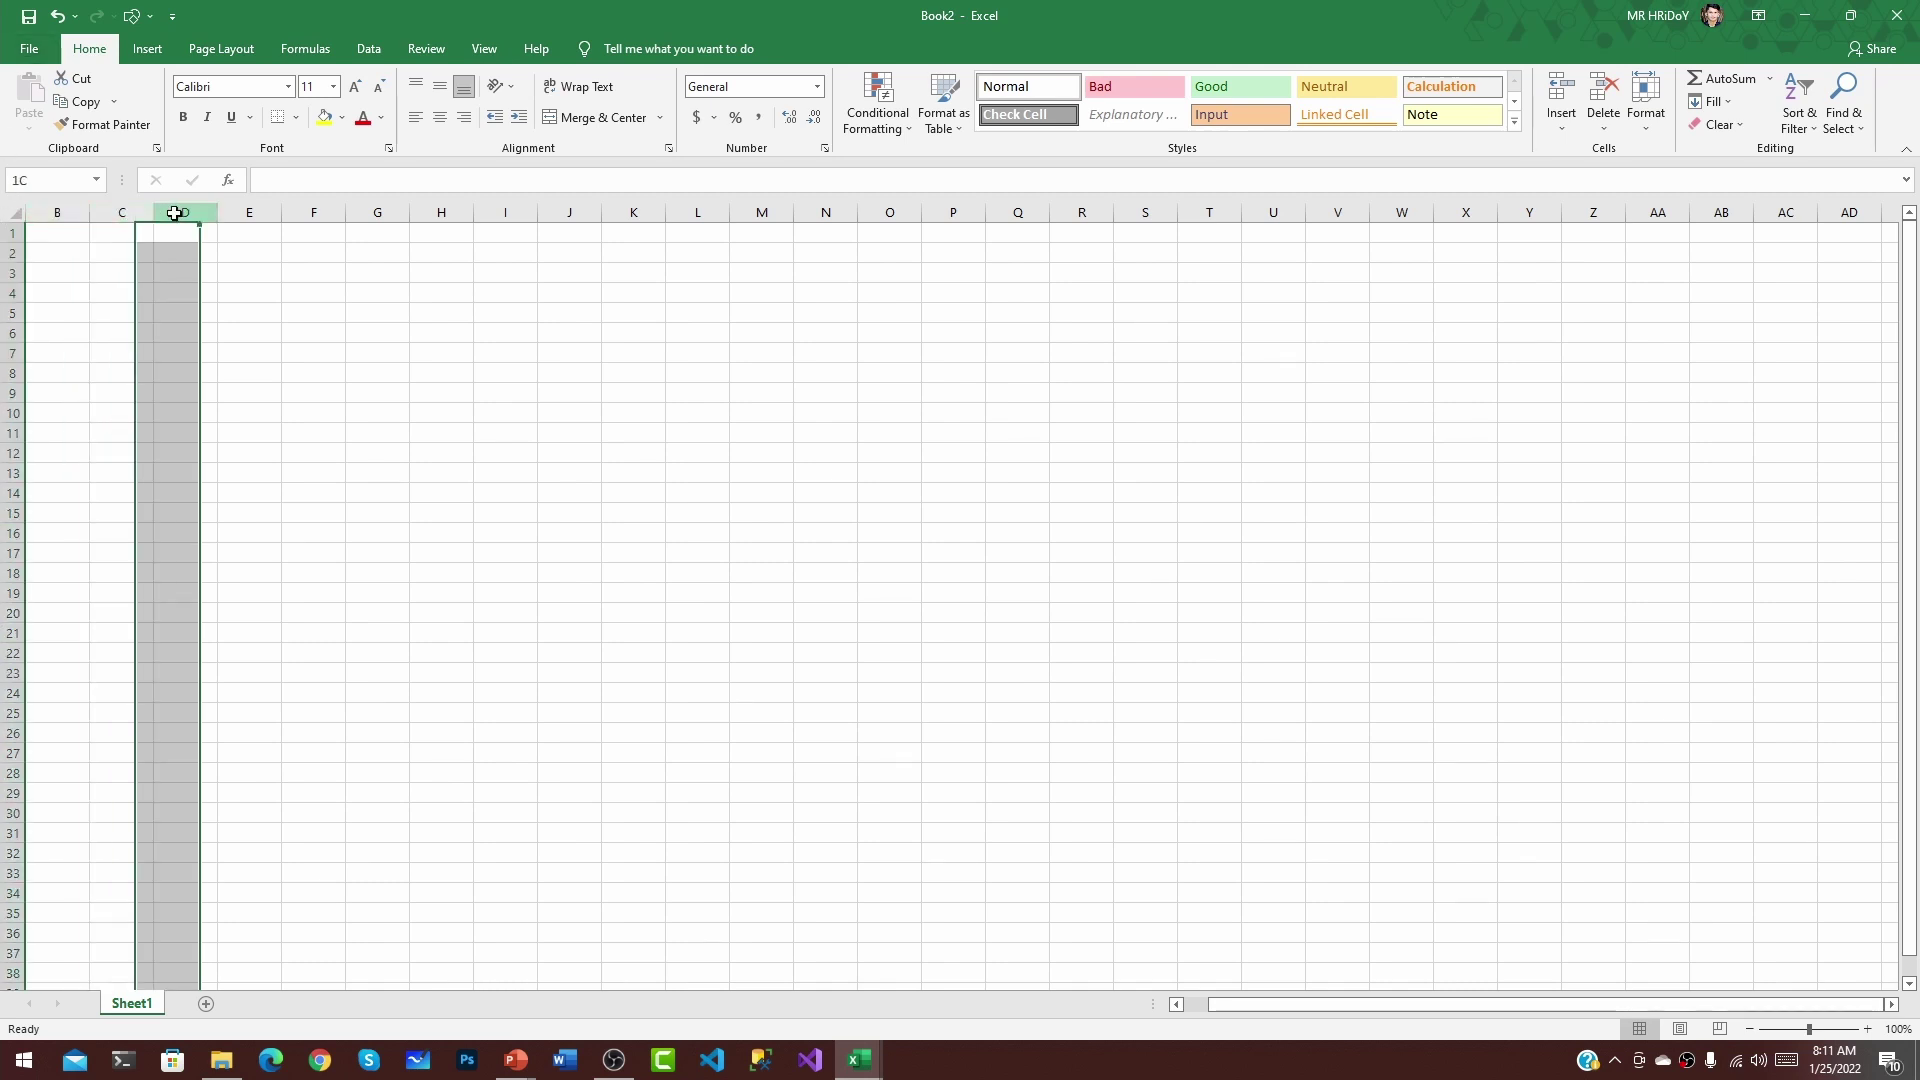
pyautogui.click(273, 212)
pyautogui.click(130, 212)
pyautogui.click(85, 213)
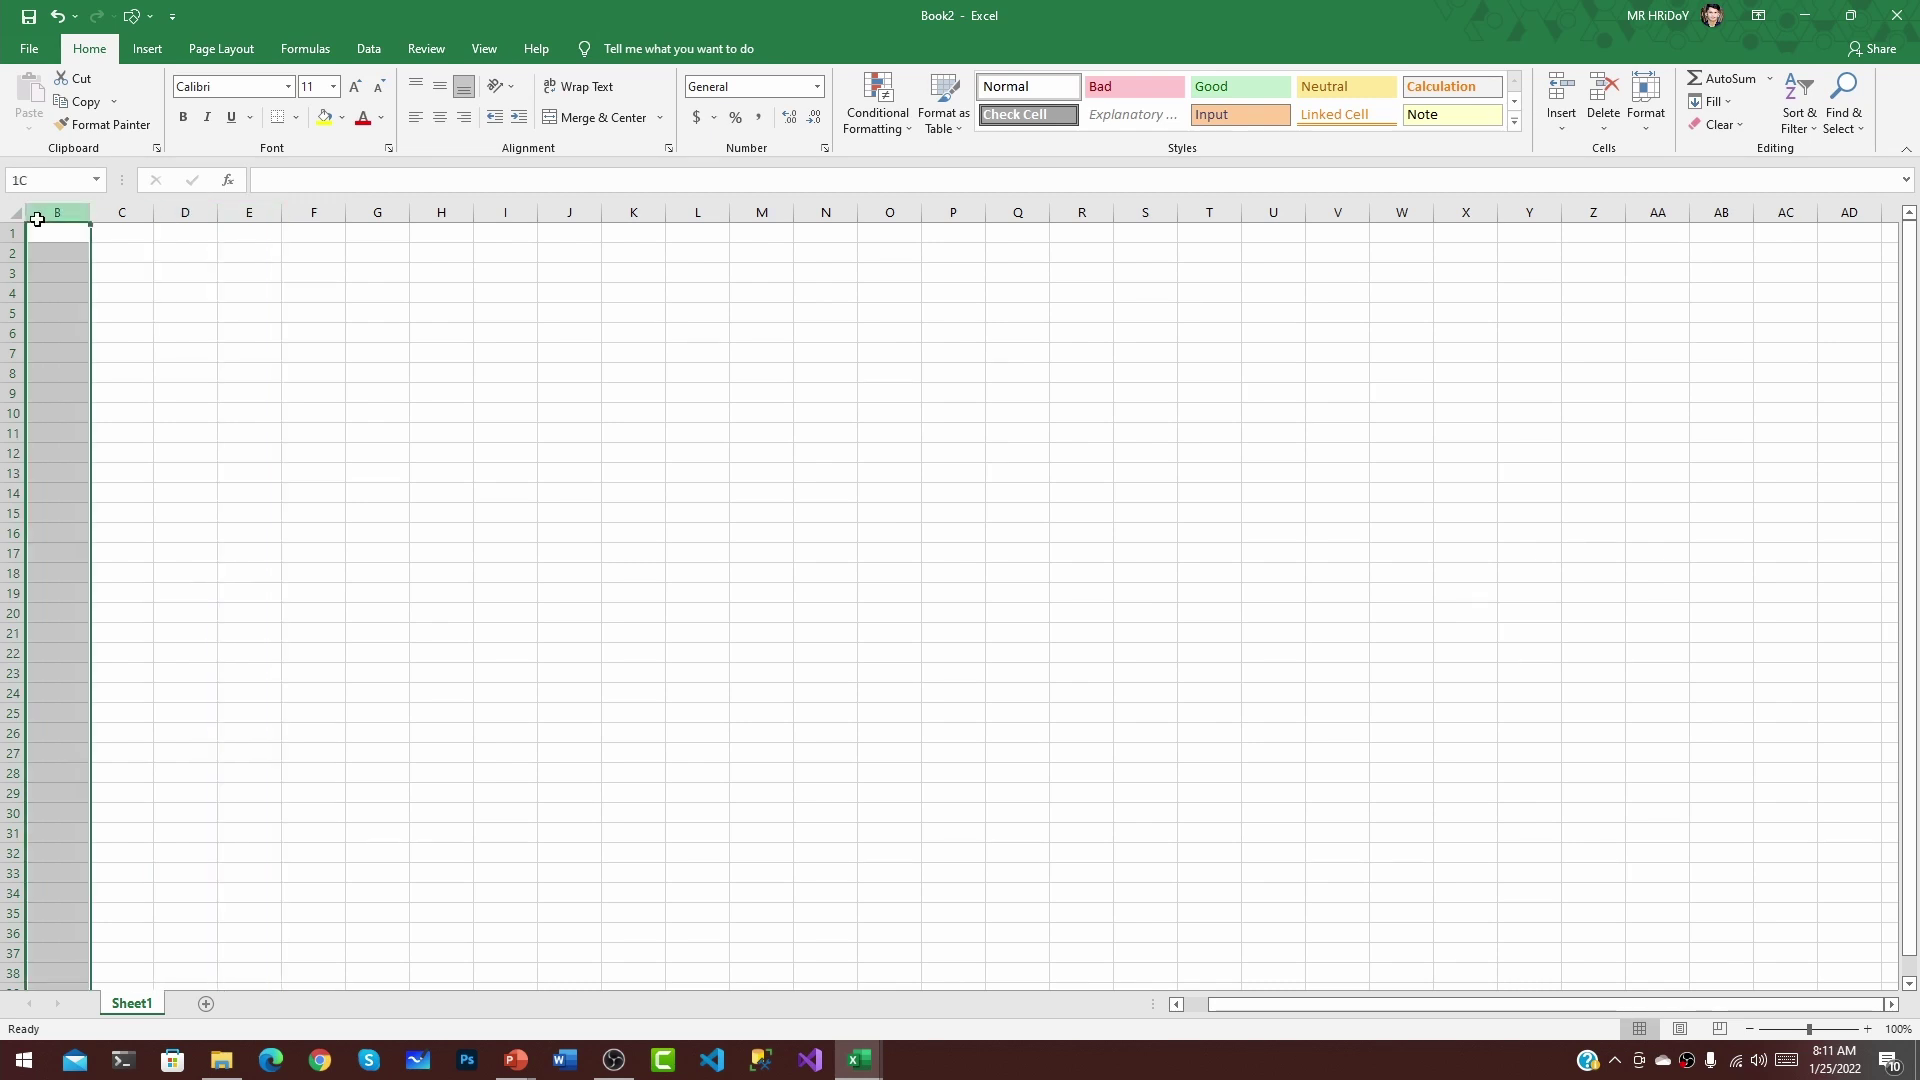
pyautogui.moveTo(85, 213); pyautogui.dragTo(200, 212)
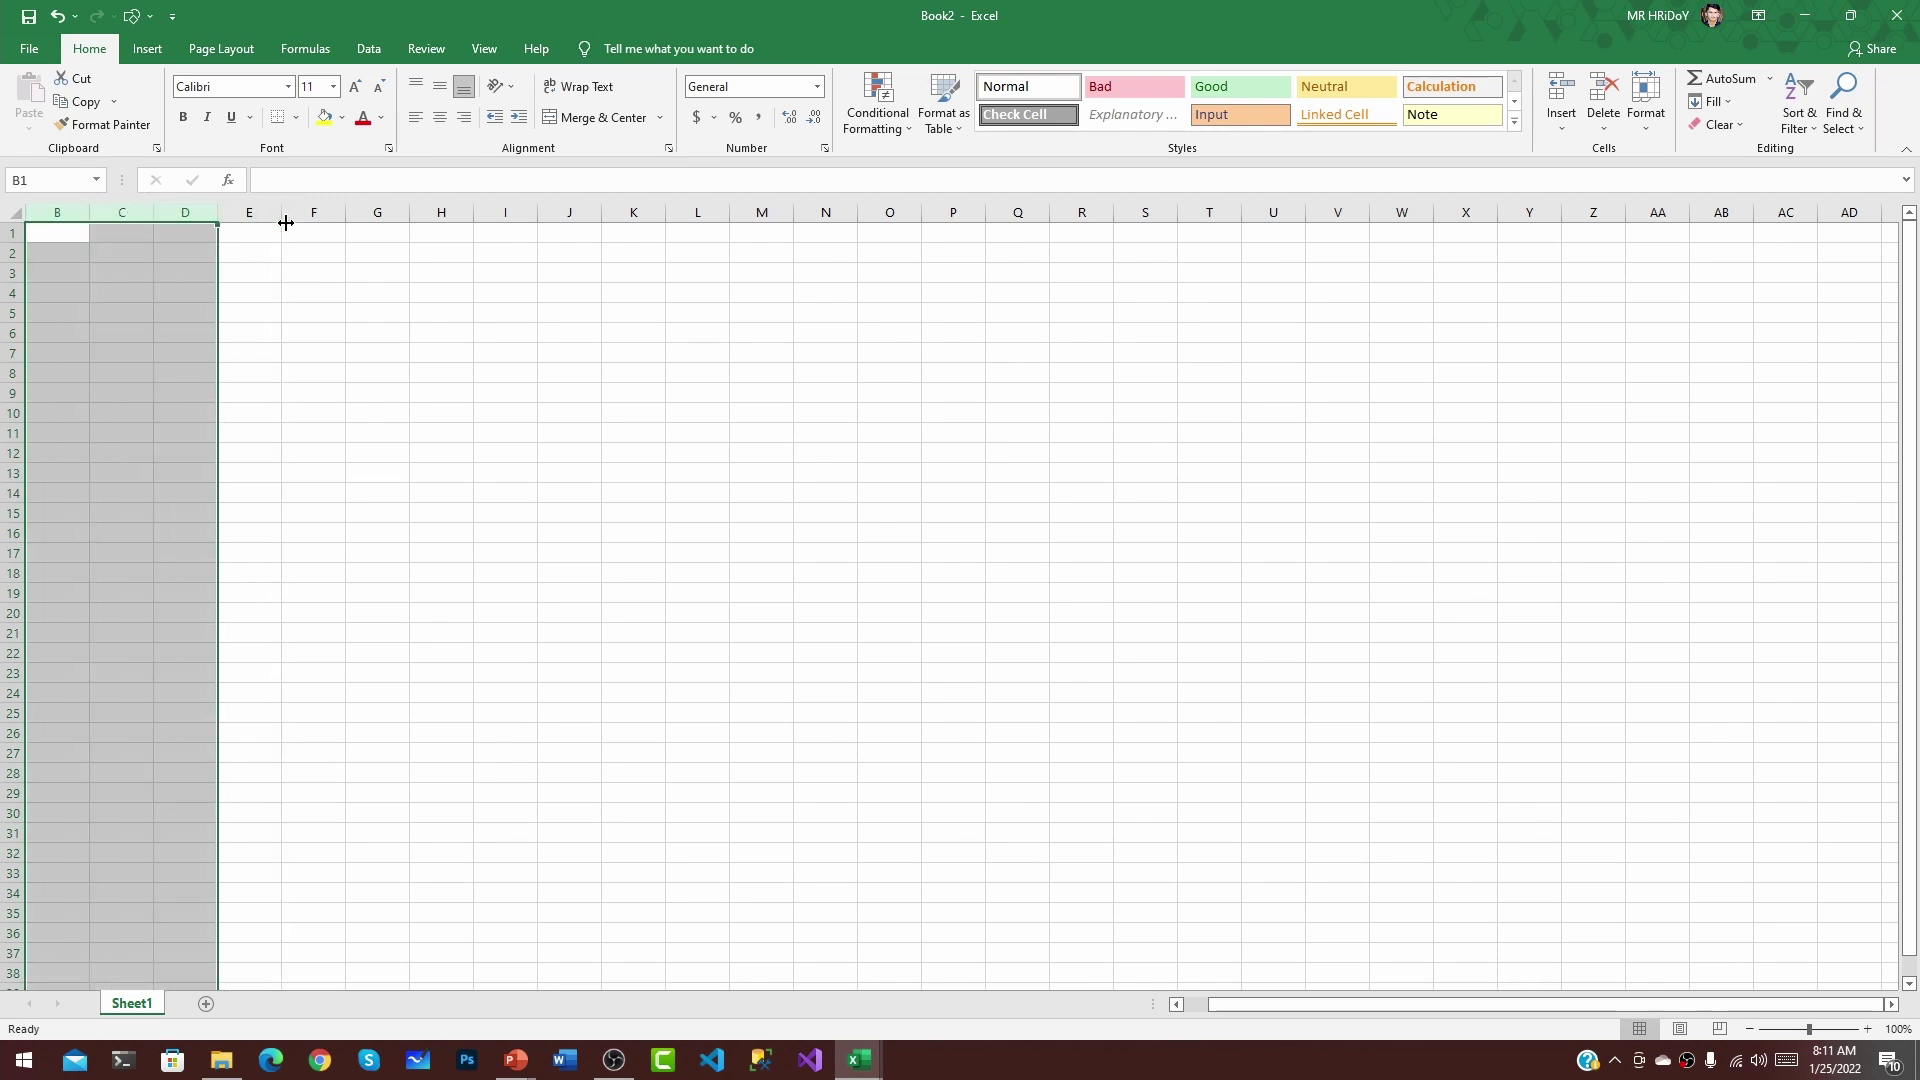
pyautogui.click(290, 239)
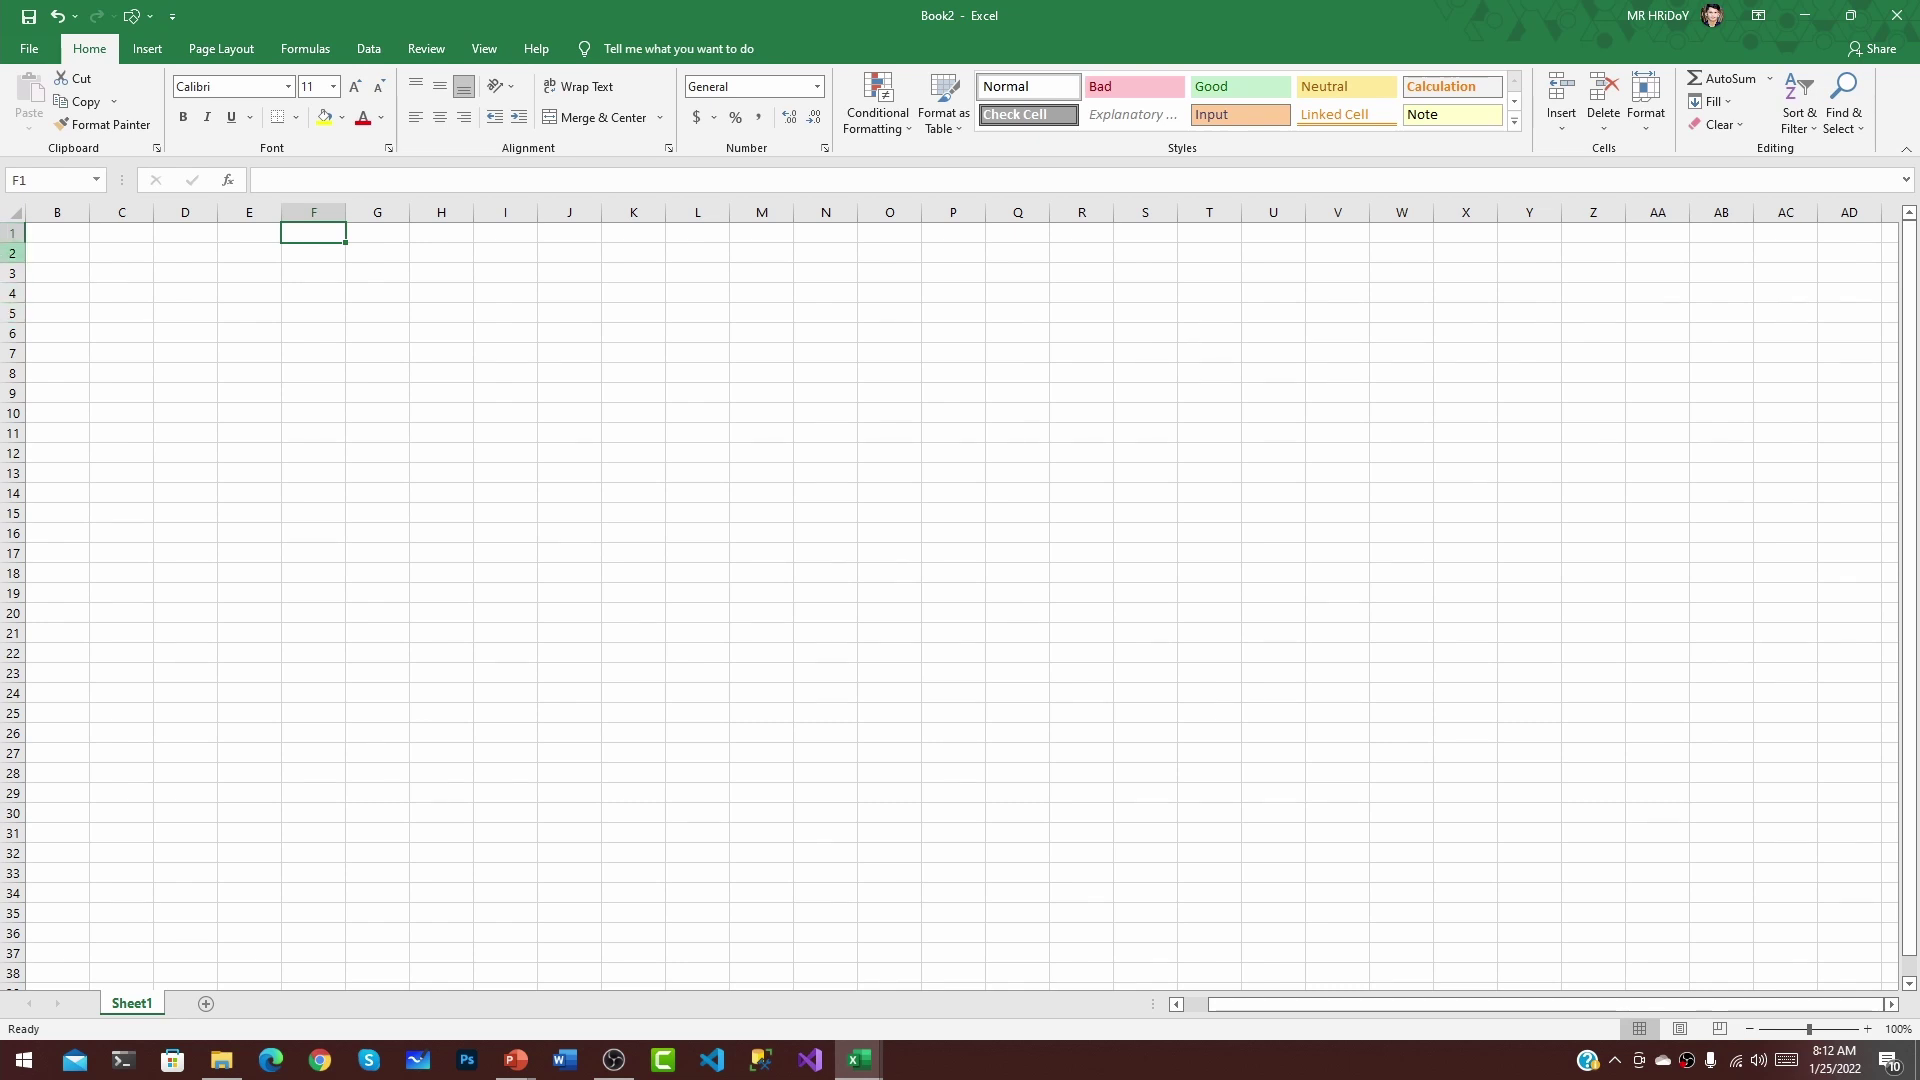
# Select the first three rows one after another, finishing with row 3, and look through the row numbers further down
pyautogui.click(14, 234)
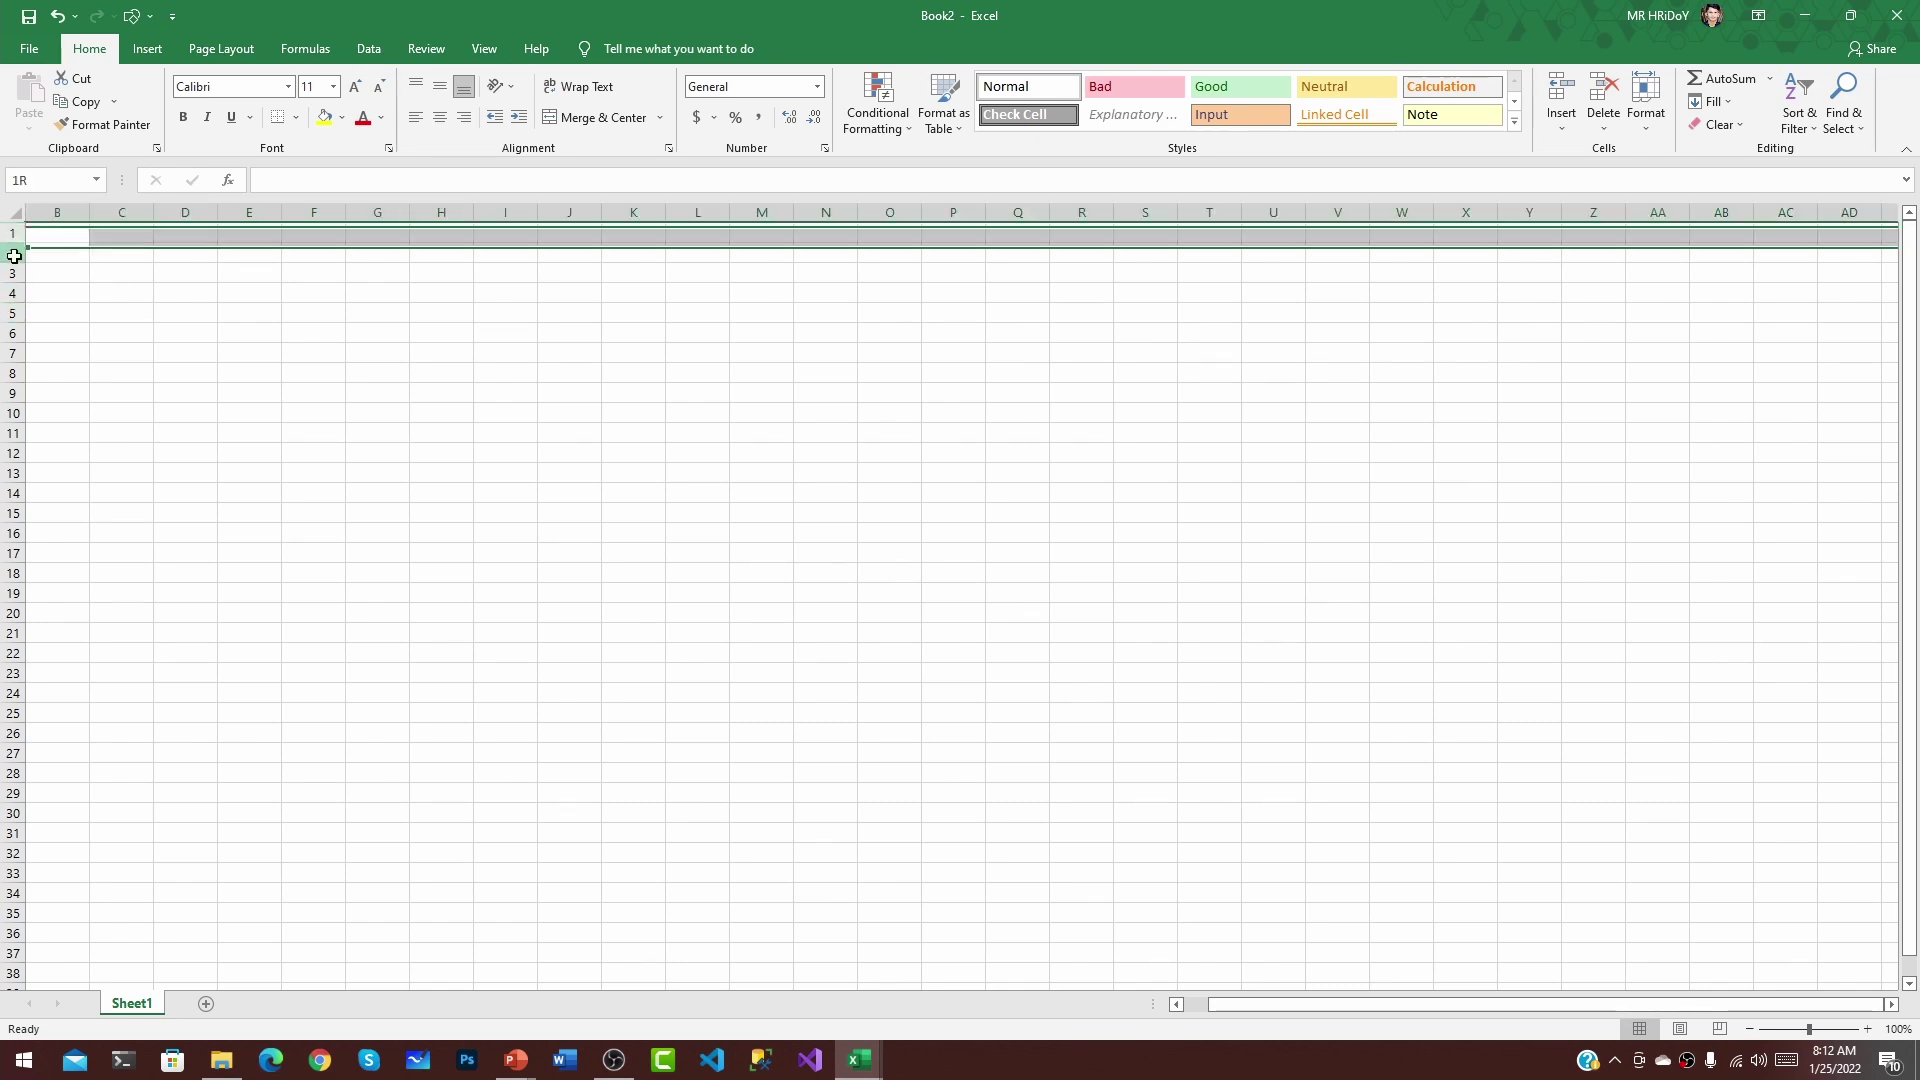
pyautogui.click(10, 254)
pyautogui.click(11, 273)
pyautogui.moveTo(12, 301); pyautogui.dragTo(12, 300)
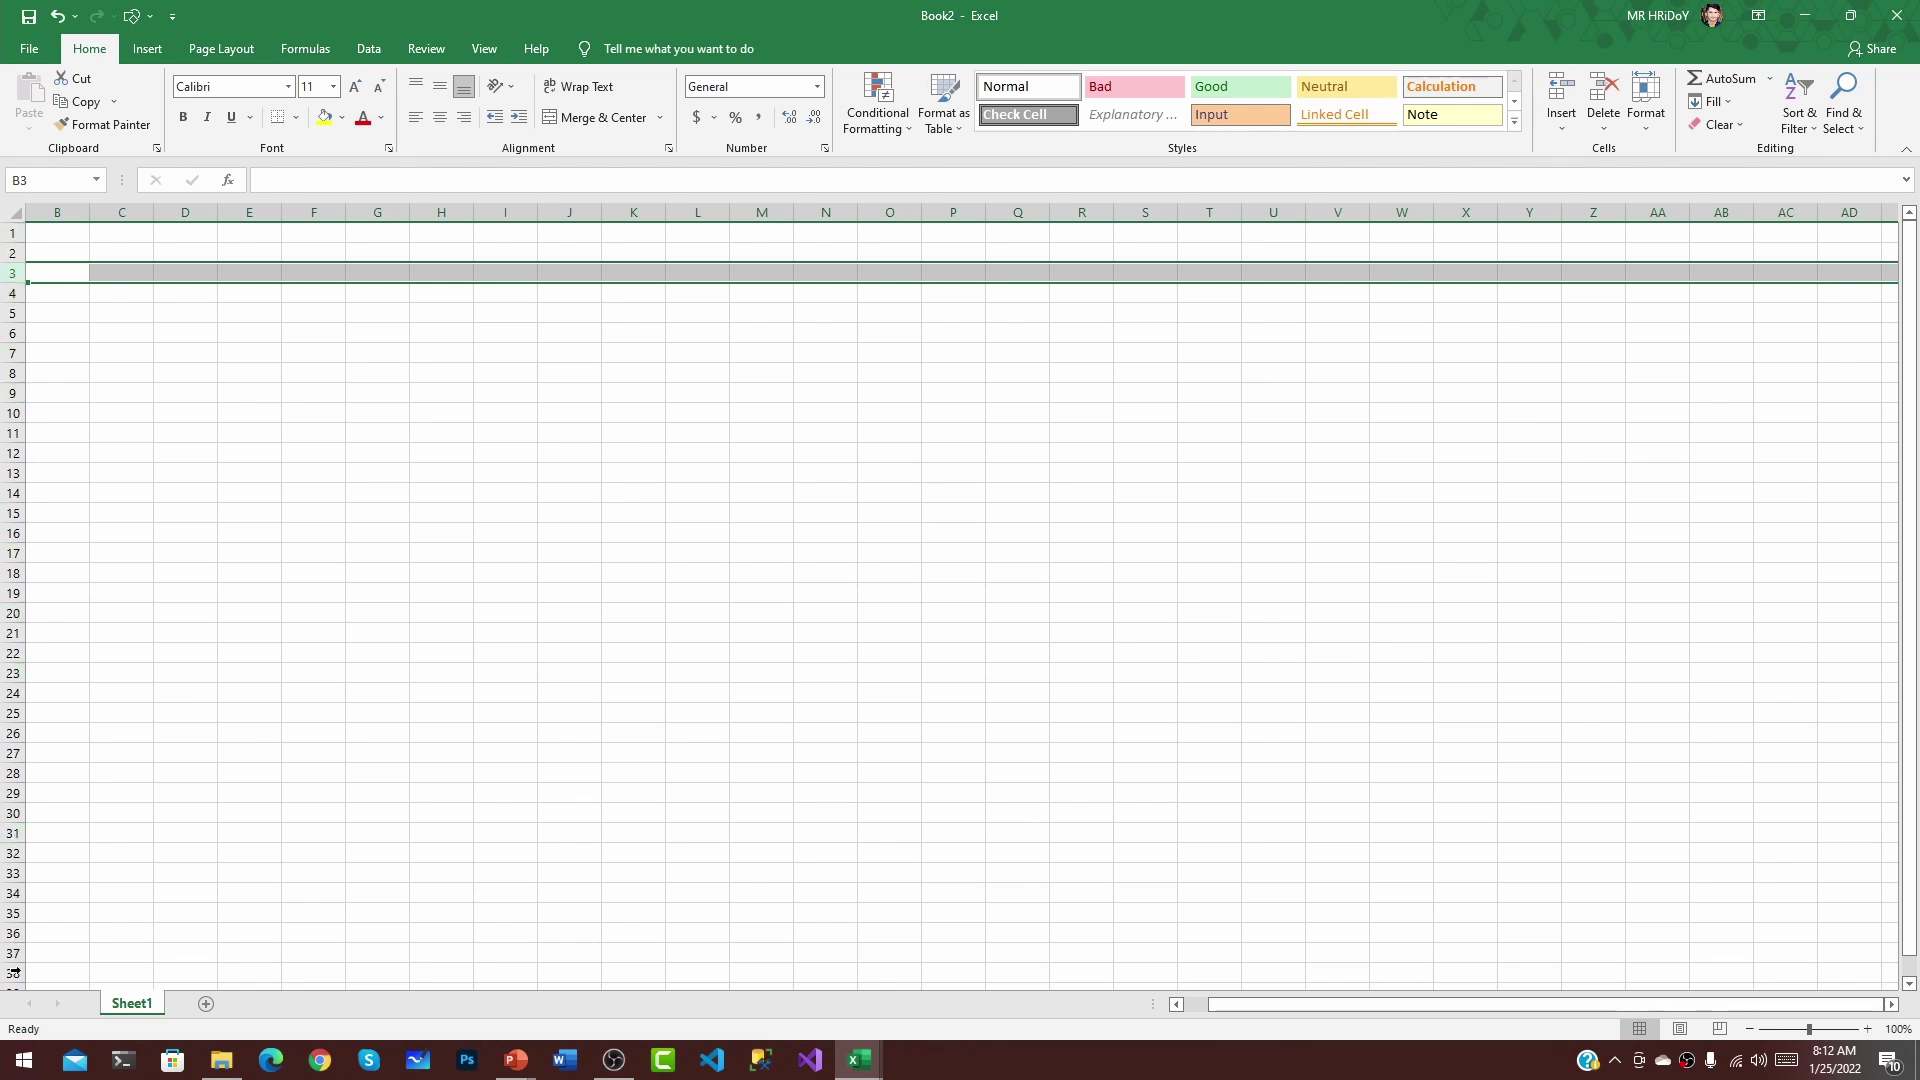
pyautogui.scroll(-20, 16, 600)
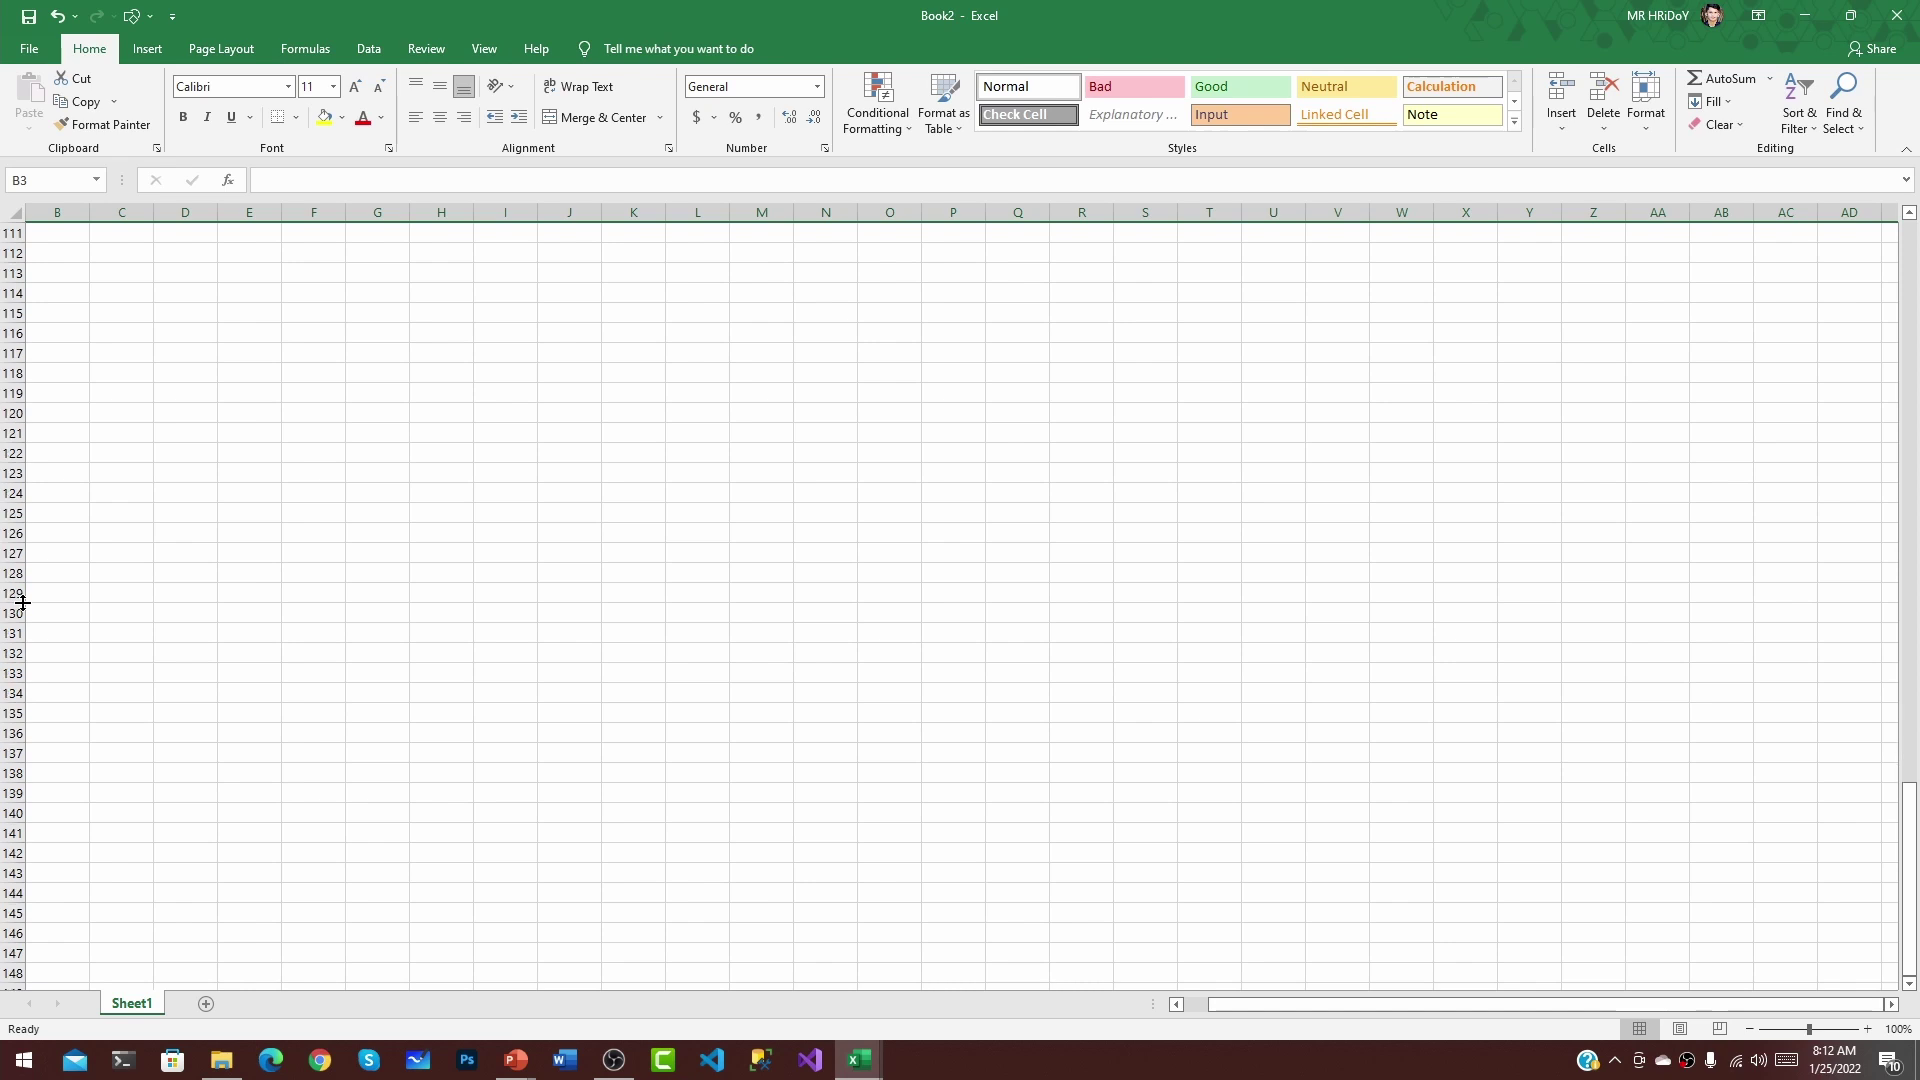
pyautogui.scroll(20, 15, 585)
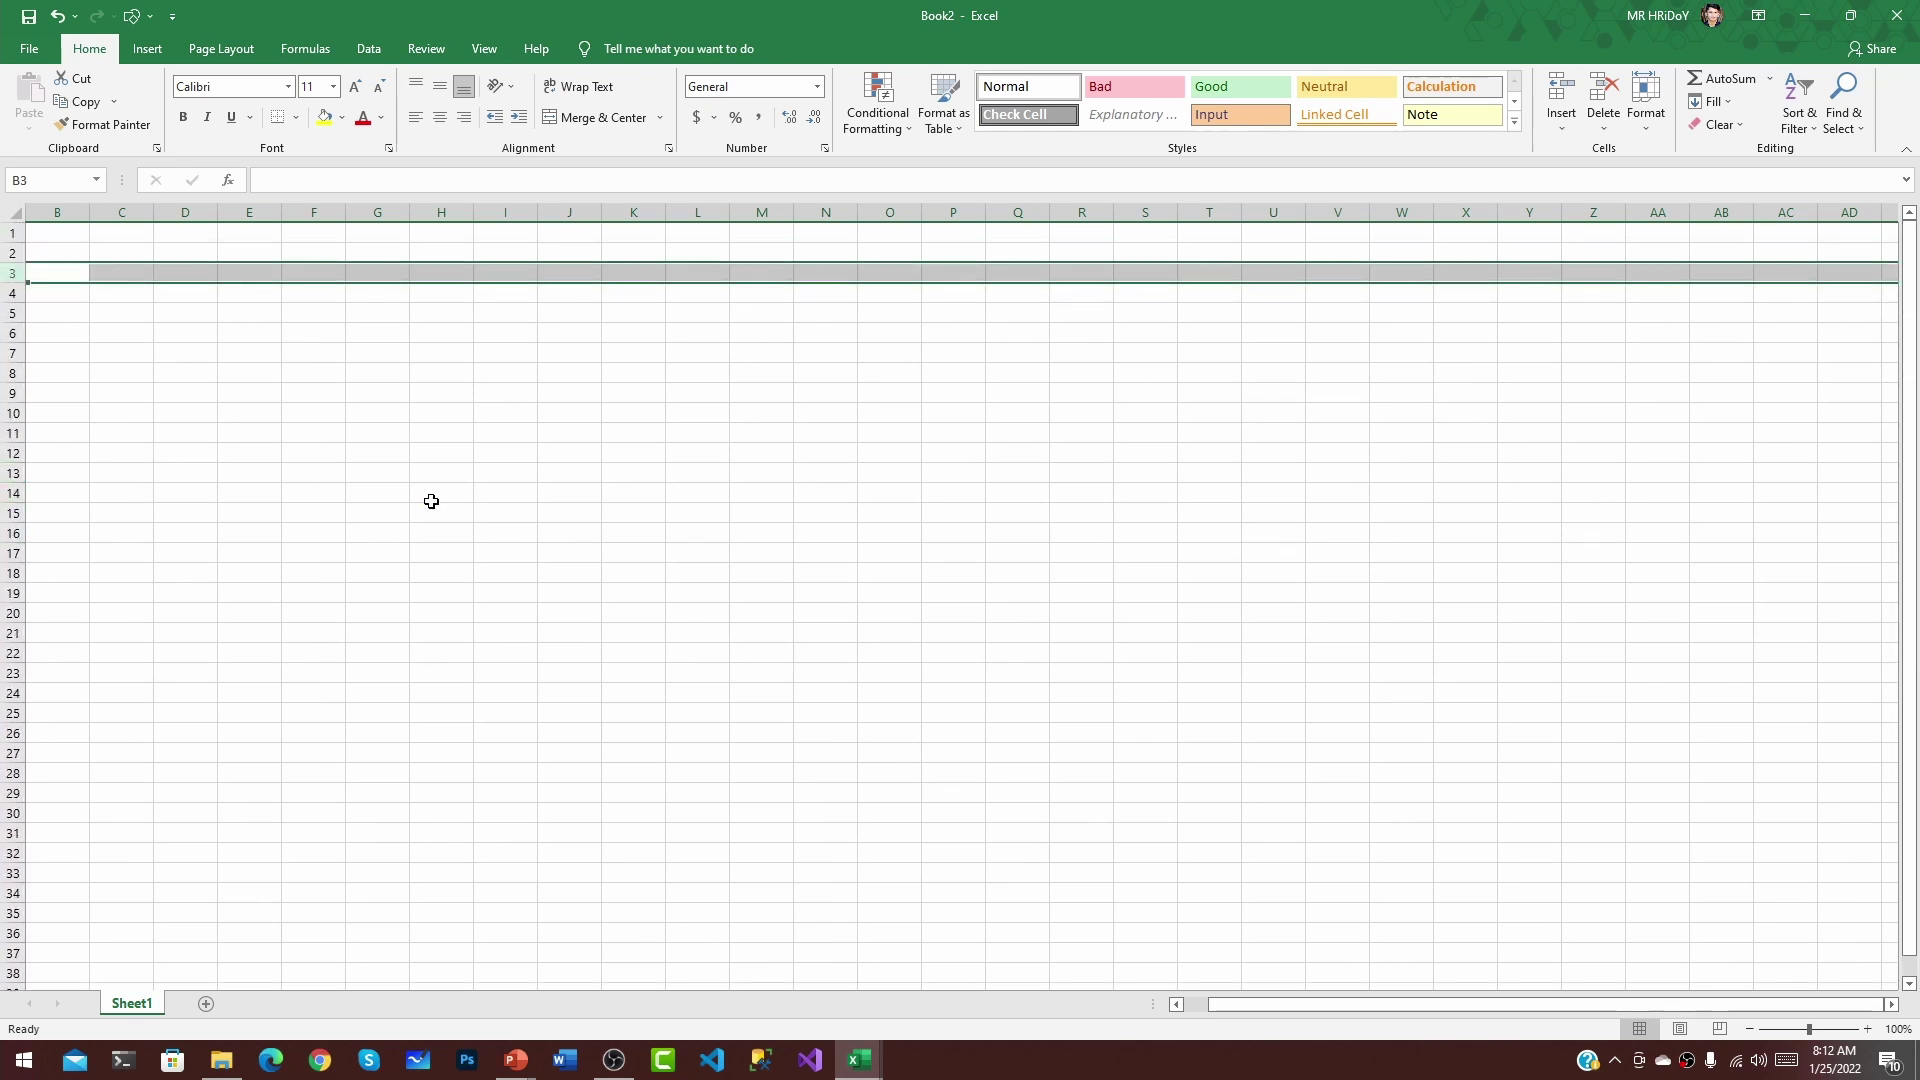
# Select all cells of the sheet twice, clearing the selection each time and finishing on cell C5
pyautogui.keyDown('ctrl'); pyautogui.scroll(3, 438, 504); pyautogui.keyUp('ctrl')
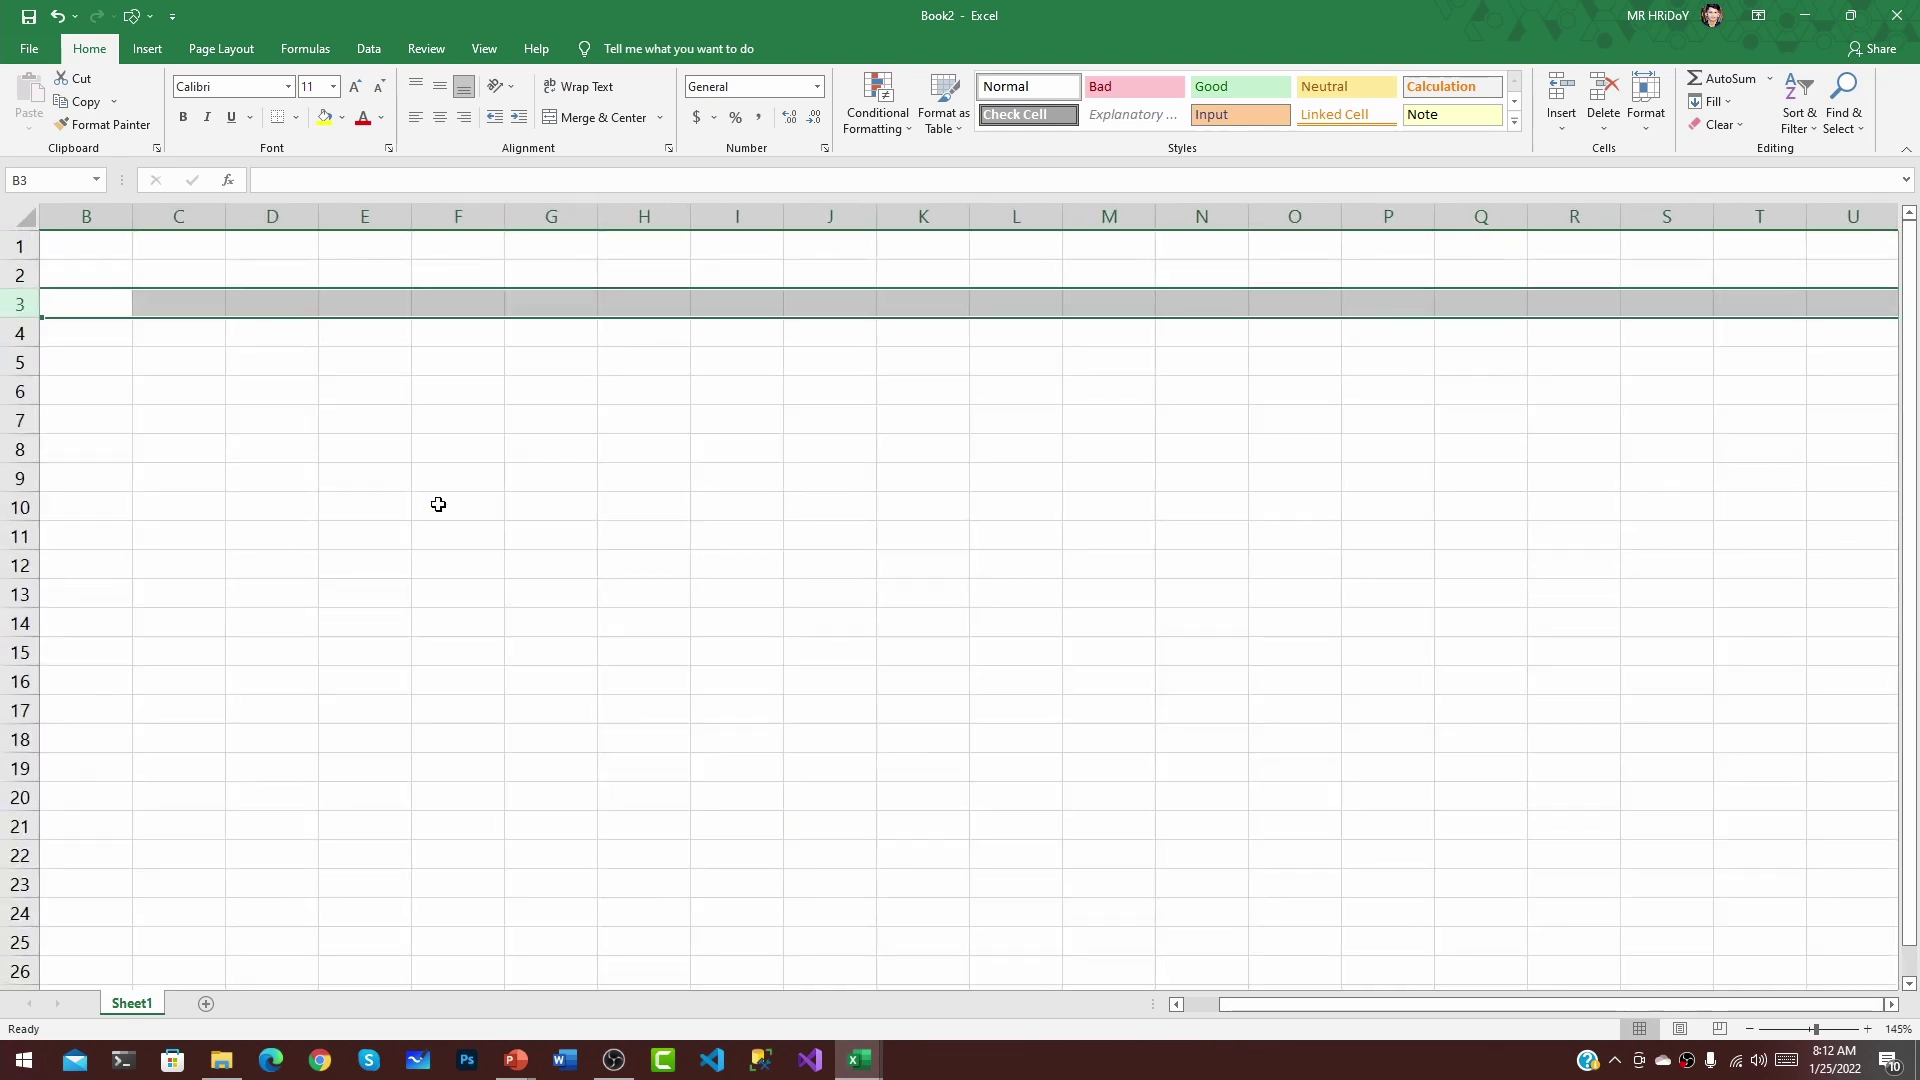
pyautogui.click(27, 217)
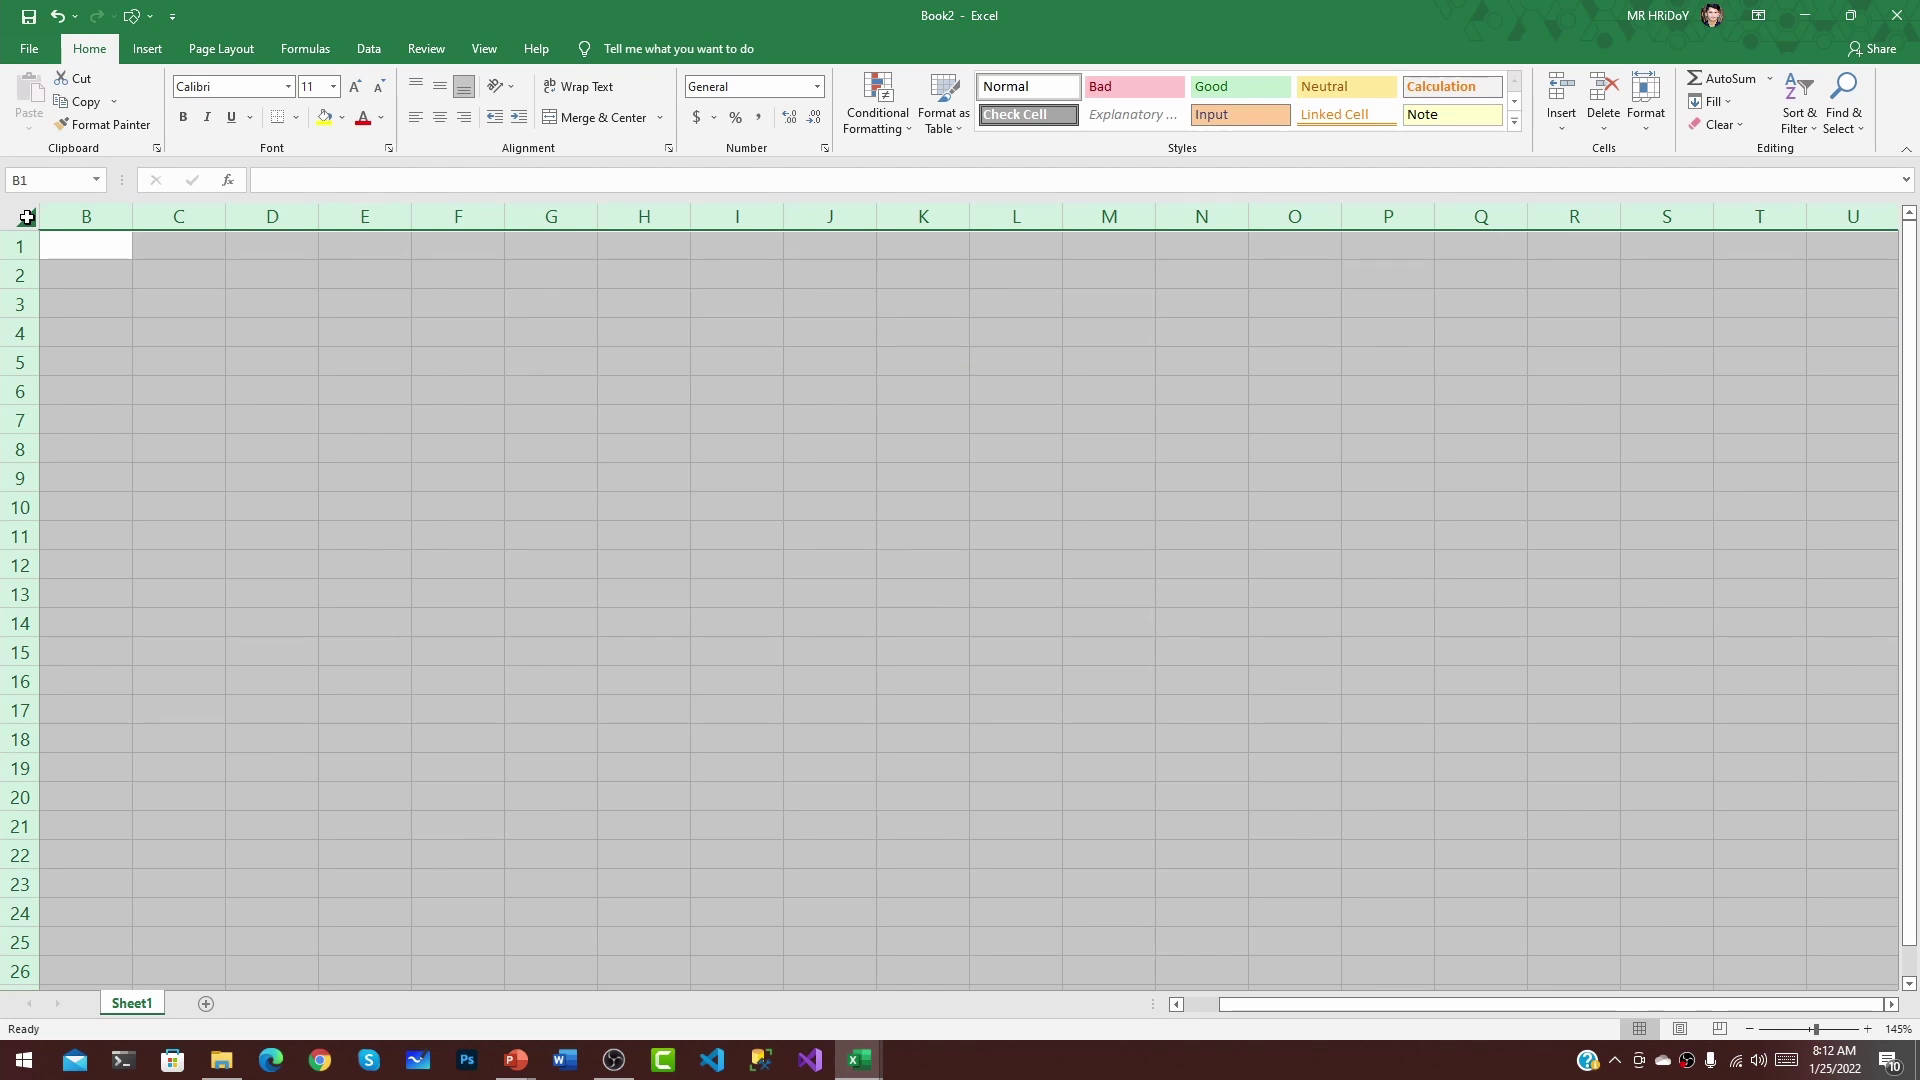
pyautogui.click(56, 287)
pyautogui.click(27, 217)
pyautogui.click(150, 358)
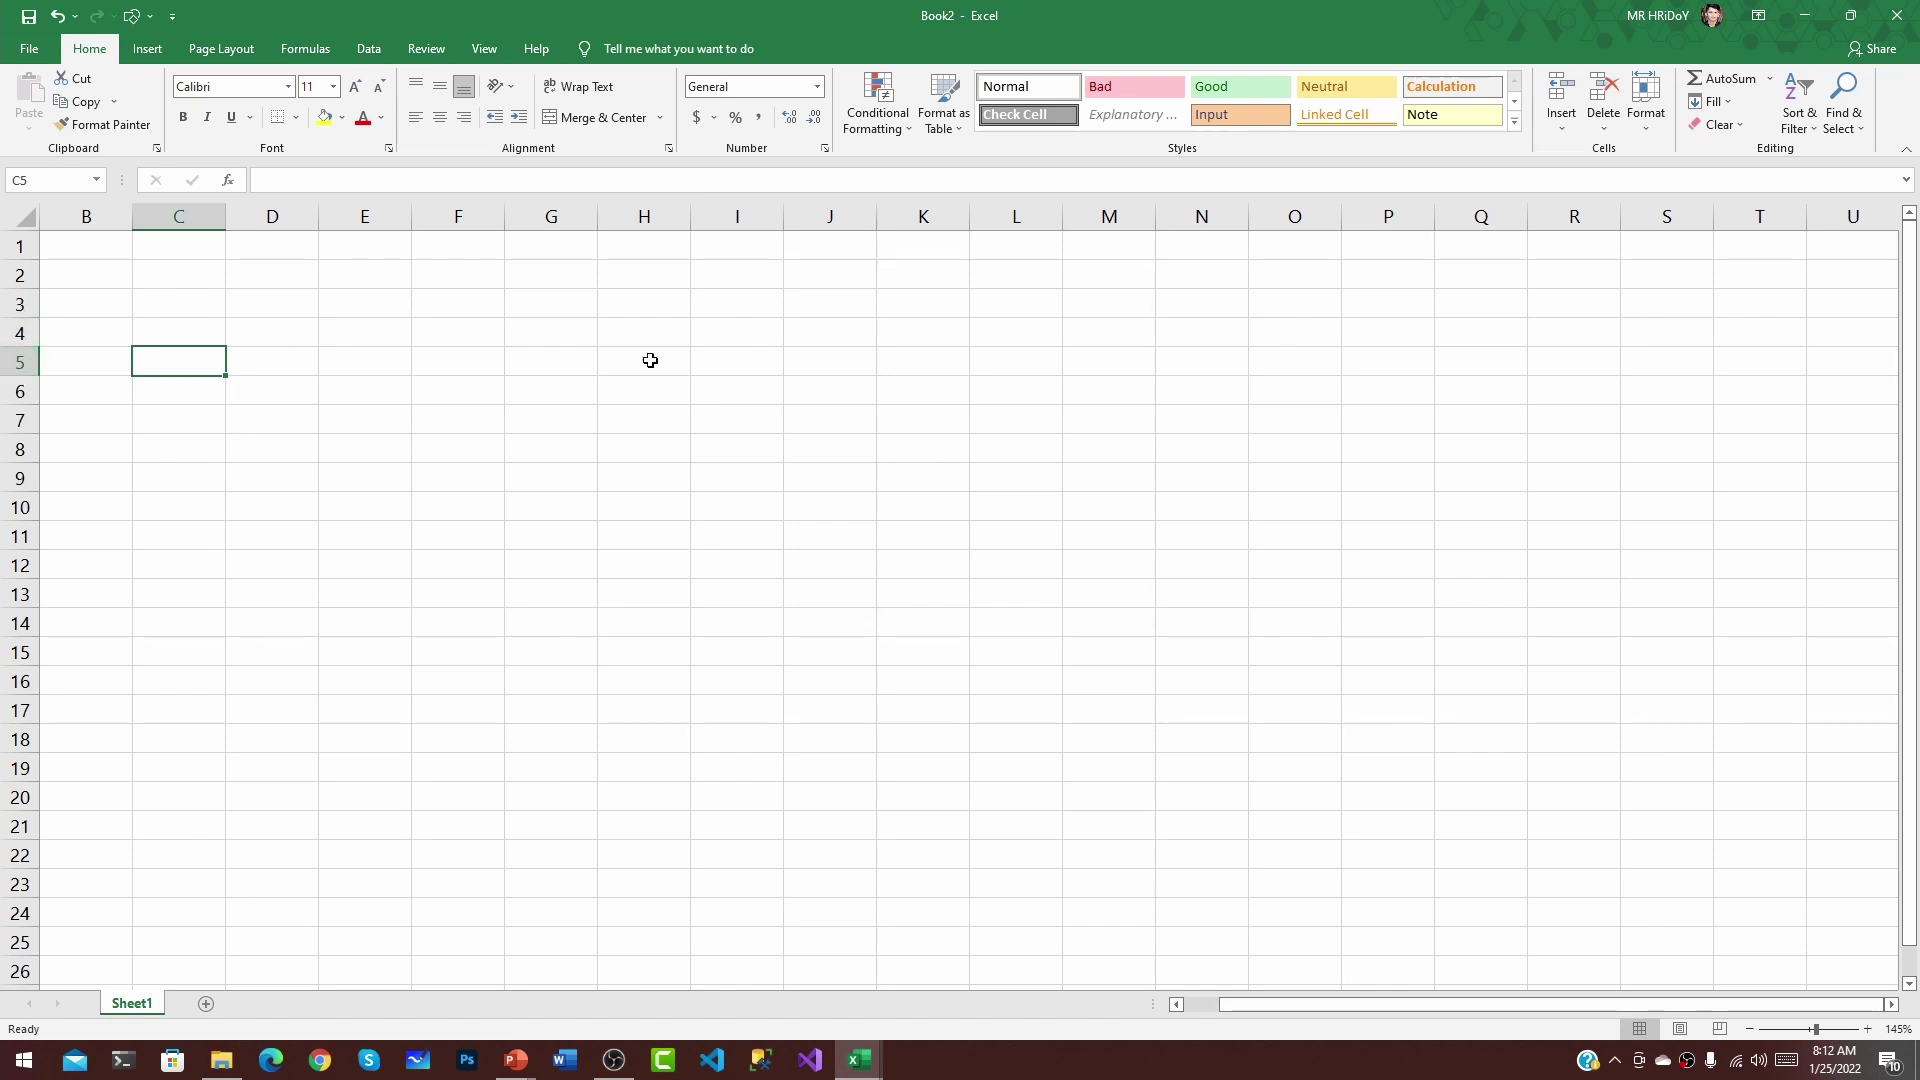
# Try out vertical and horizontal scrolling of Sheet1
pyautogui.moveTo(1913, 469); pyautogui.dragTo(1917, 430)
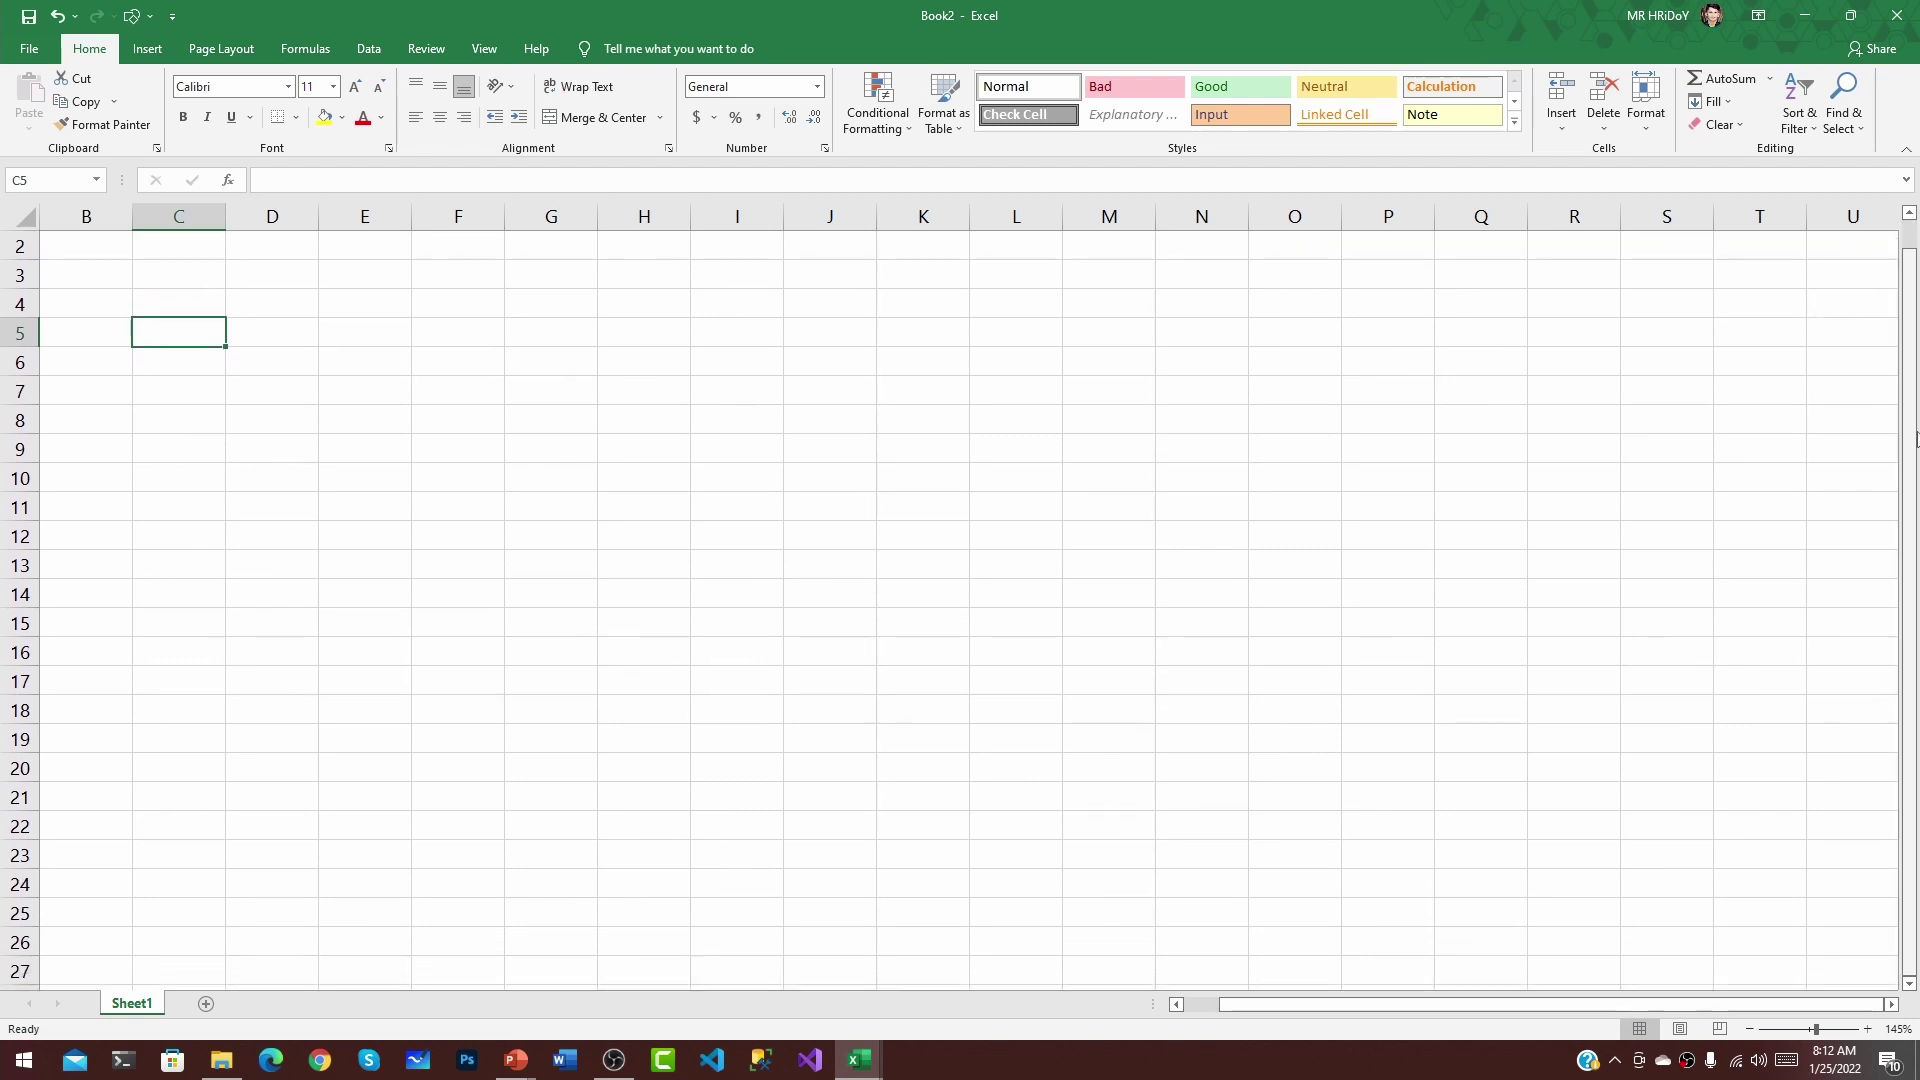
pyautogui.moveTo(1468, 1010); pyautogui.dragTo(1424, 1003)
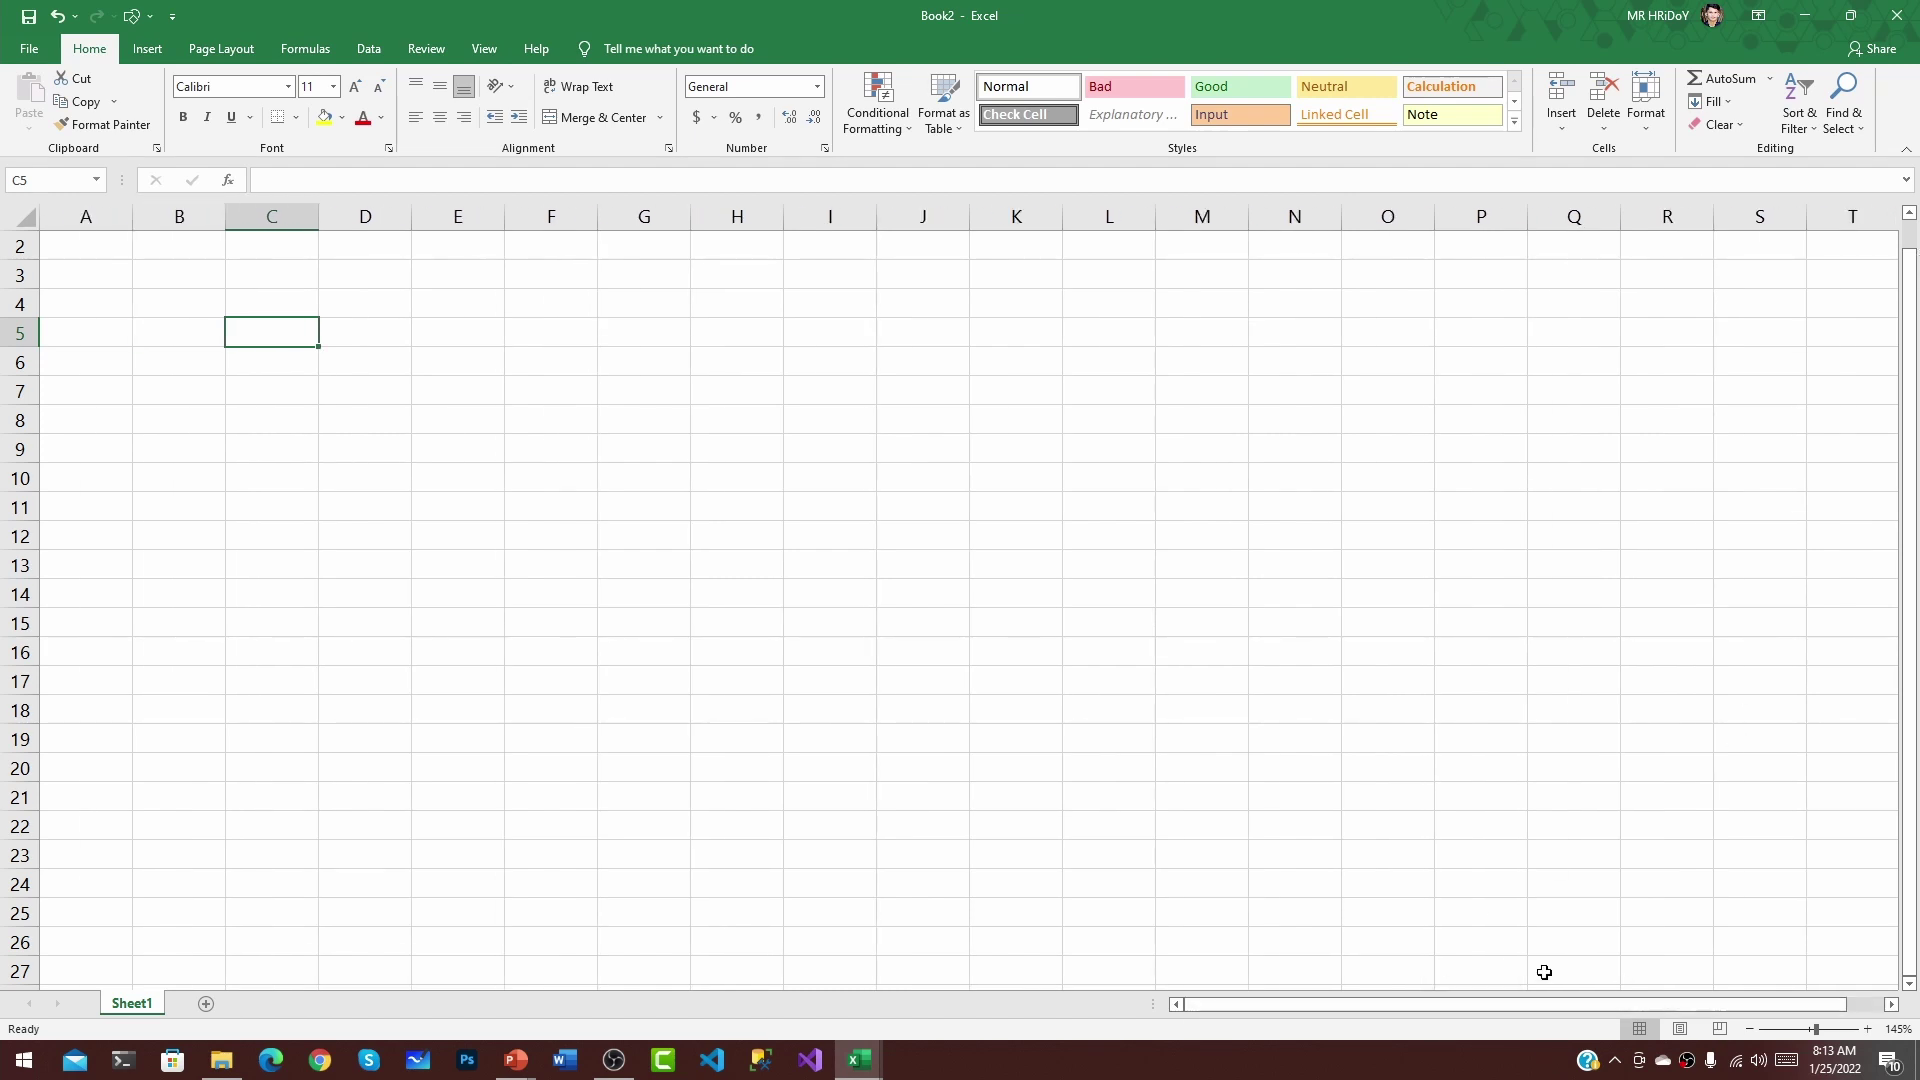
pyautogui.moveTo(1545, 1005); pyautogui.dragTo(1578, 1005)
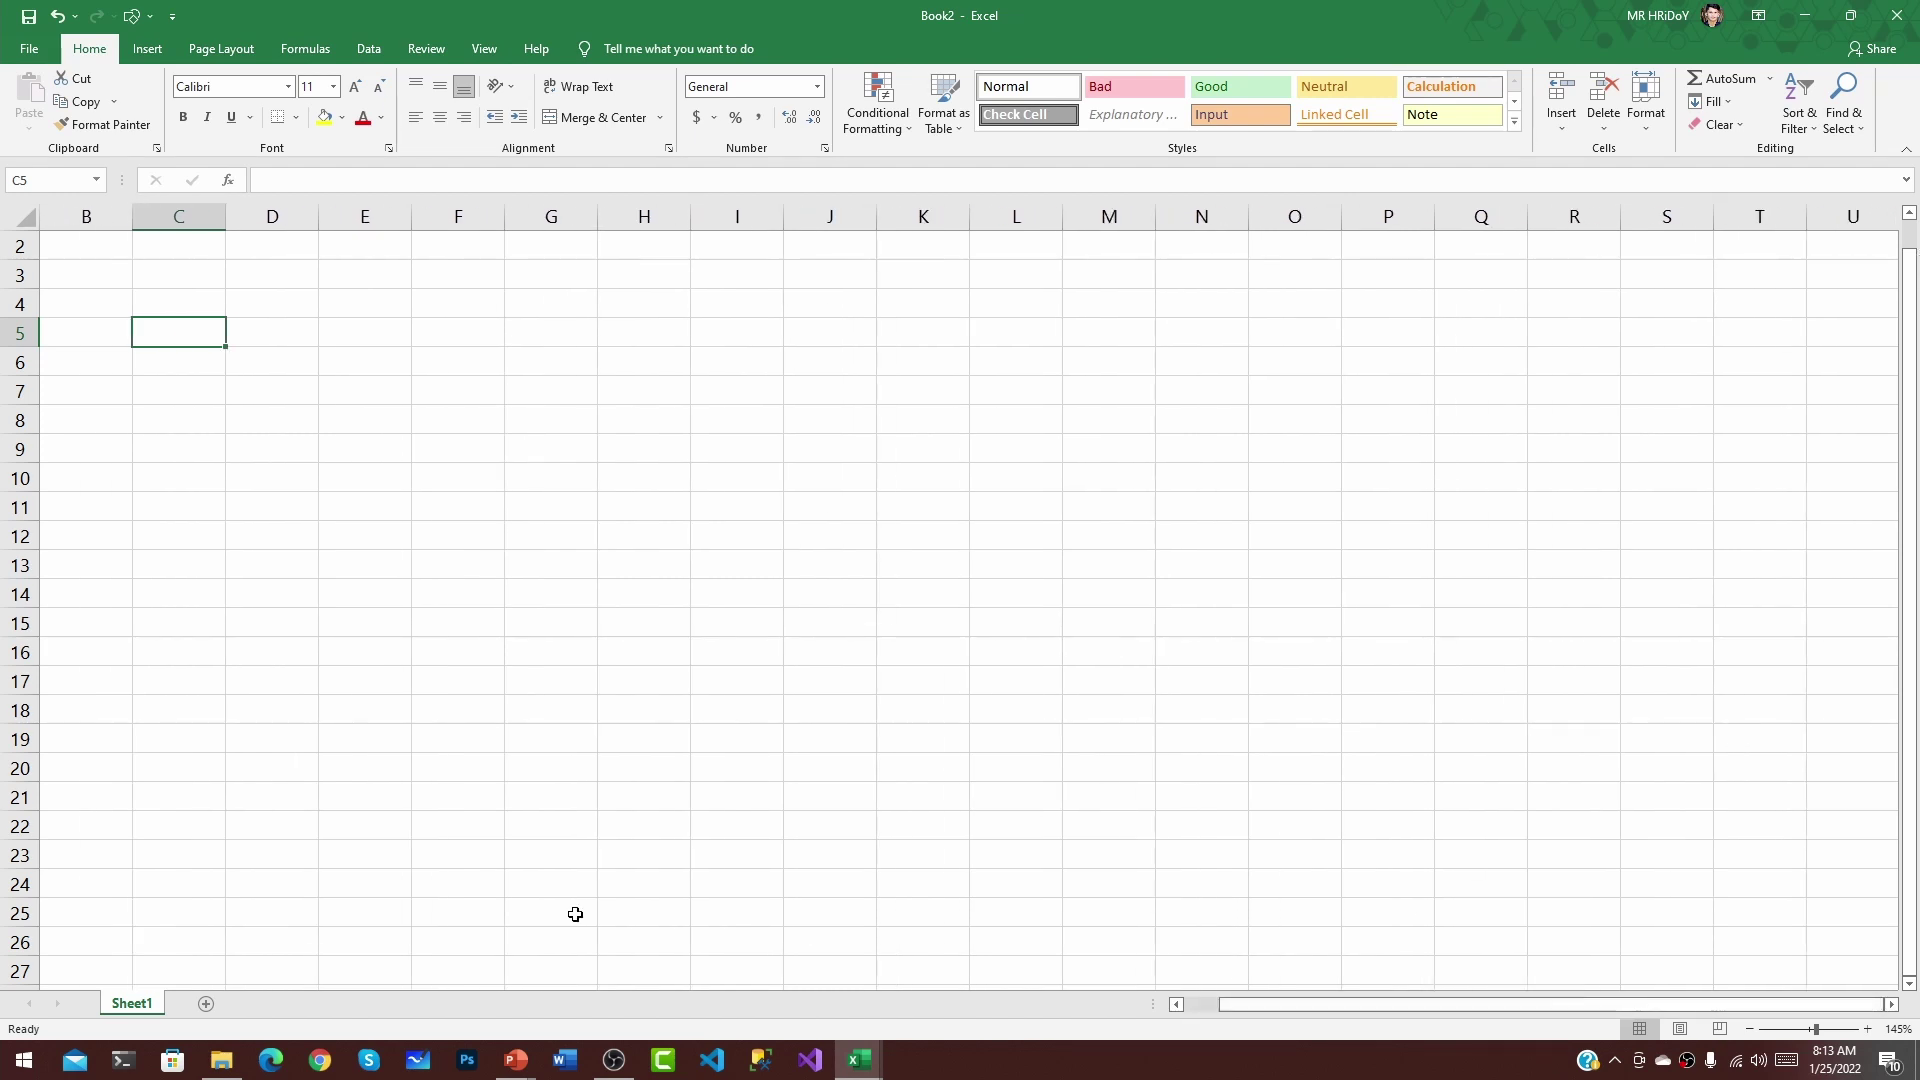
# Add a second worksheet and switch back and forth between Sheet1 and Sheet2, finishing on Sheet2
pyautogui.click(206, 1004)
pyautogui.click(149, 1008)
pyautogui.click(194, 1005)
pyautogui.click(135, 1005)
pyautogui.click(195, 1005)
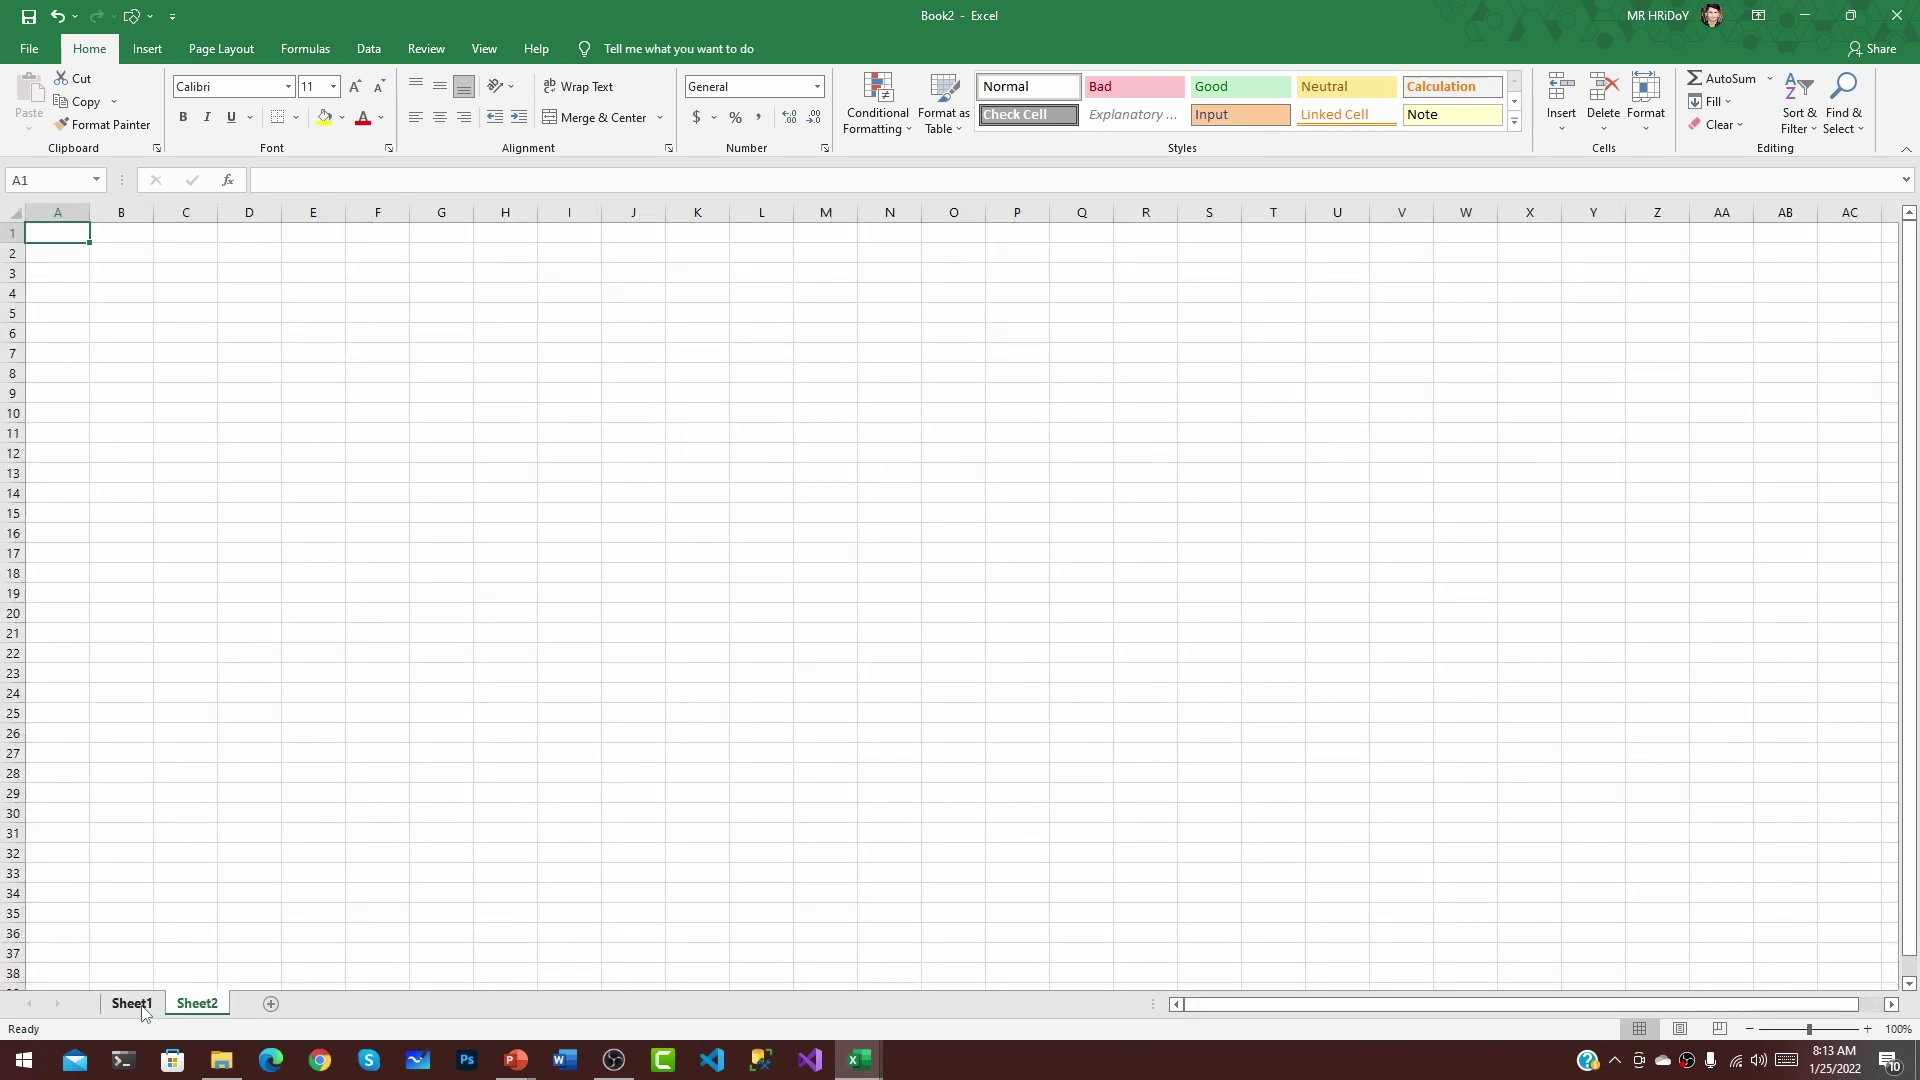
pyautogui.click(138, 1005)
pyautogui.click(187, 1005)
# Select individual cells on Sheet2, including D3, D4 and A1, finishing on cell A23 in column A
pyautogui.click(108, 233)
pyautogui.click(74, 236)
pyautogui.click(126, 256)
pyautogui.click(236, 262)
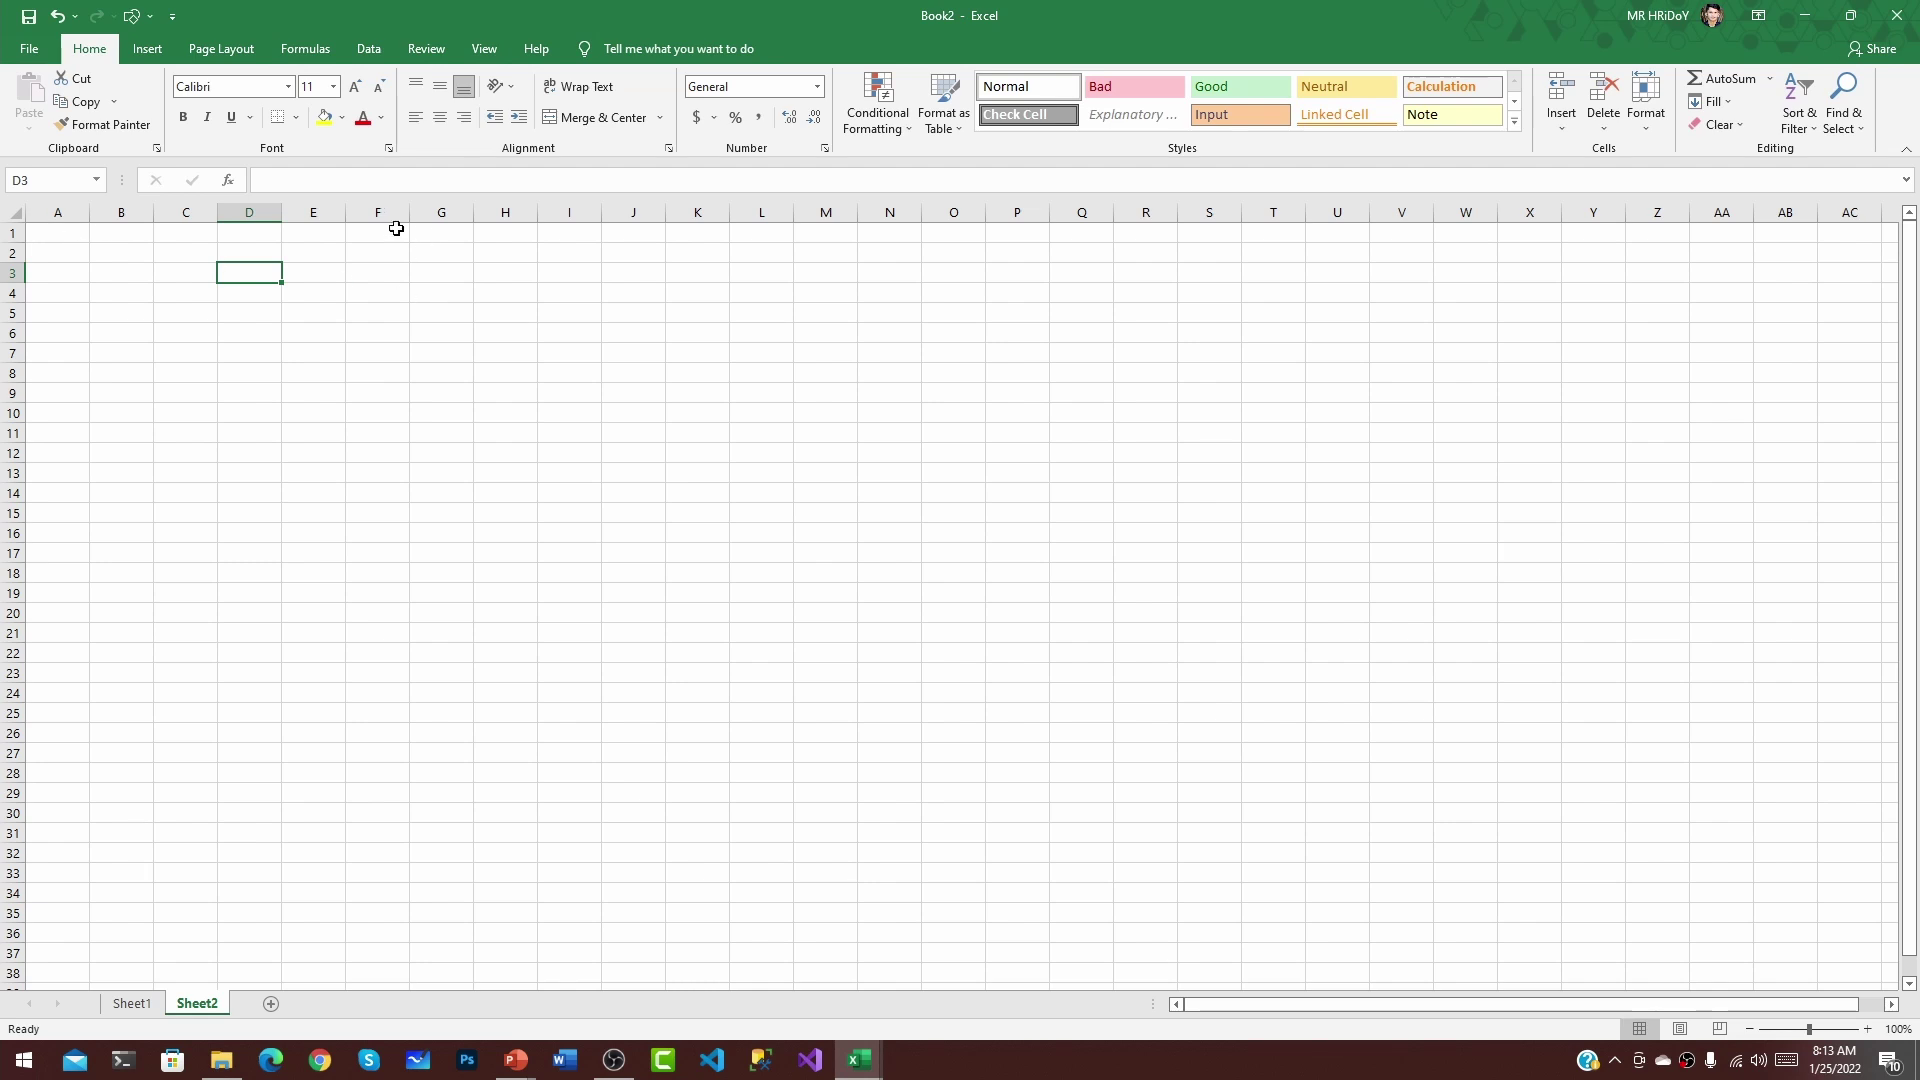
pyautogui.click(247, 286)
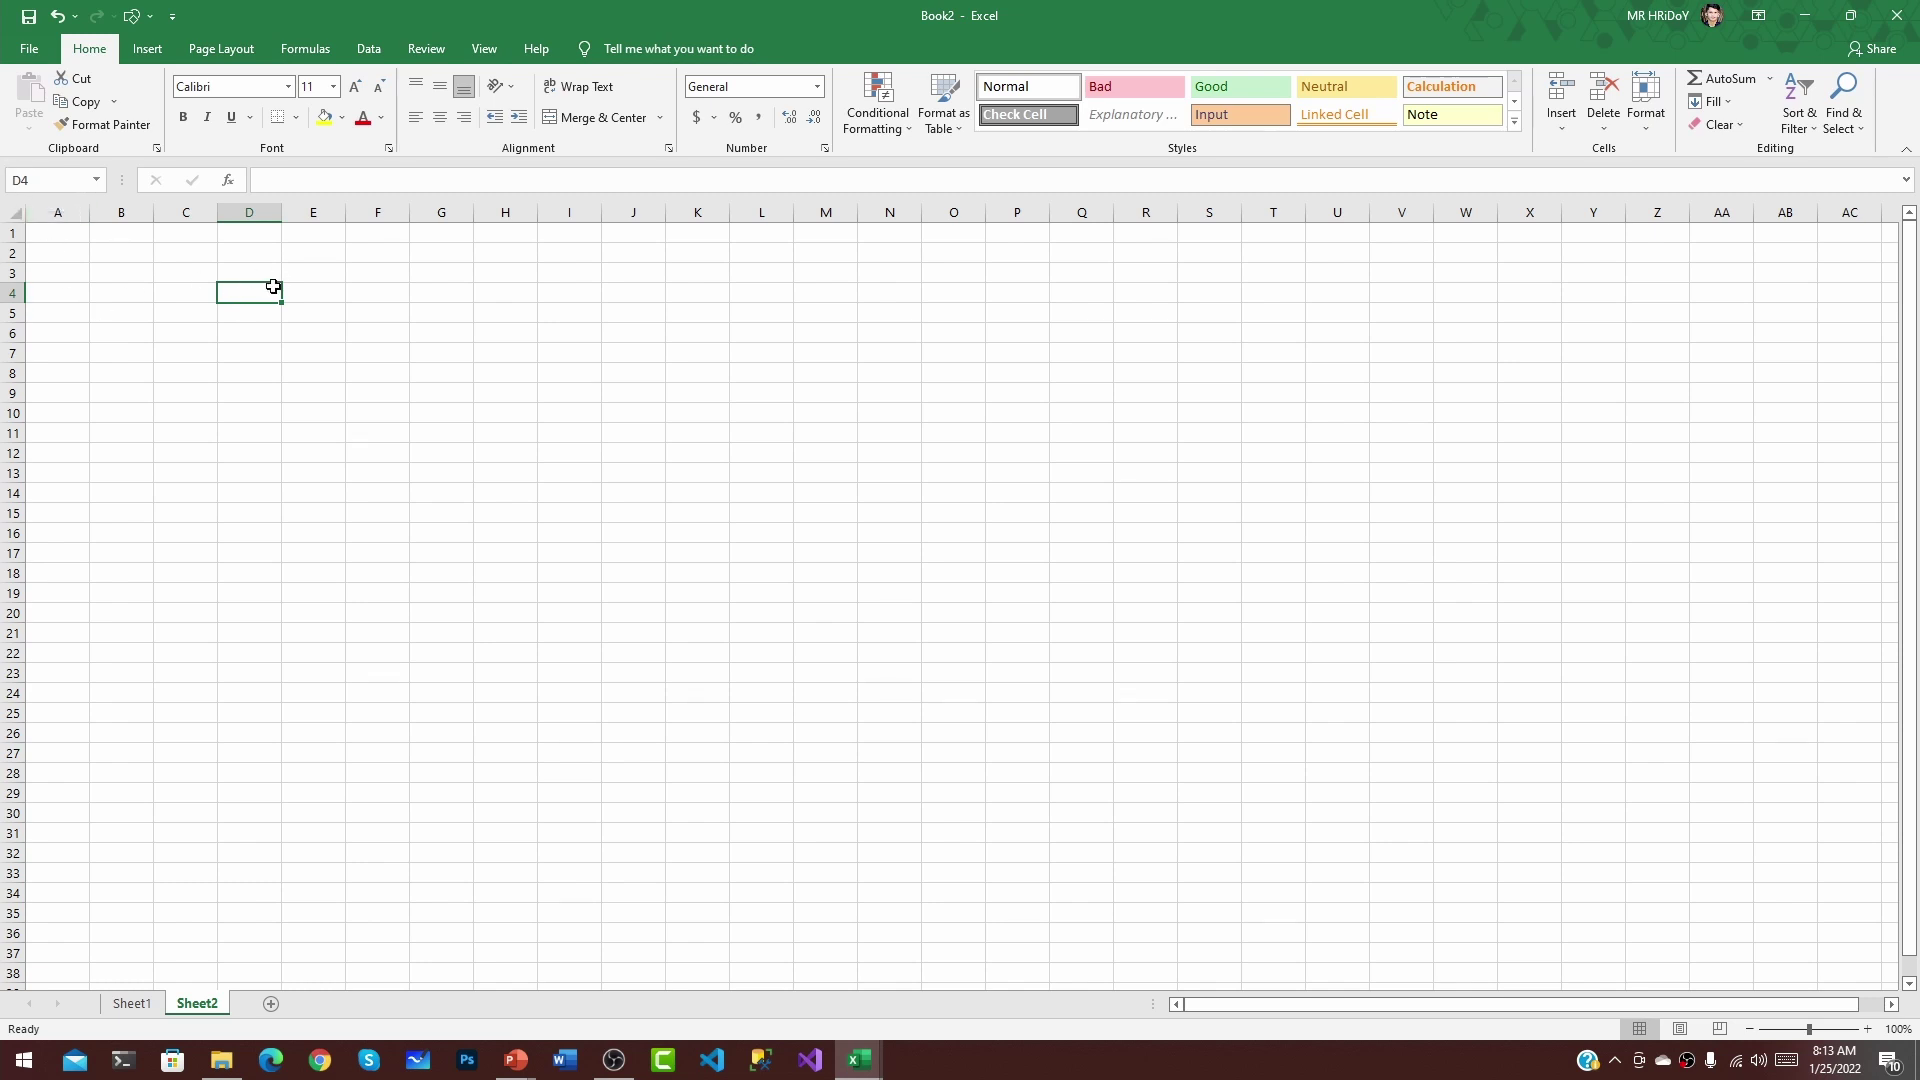
pyautogui.click(52, 238)
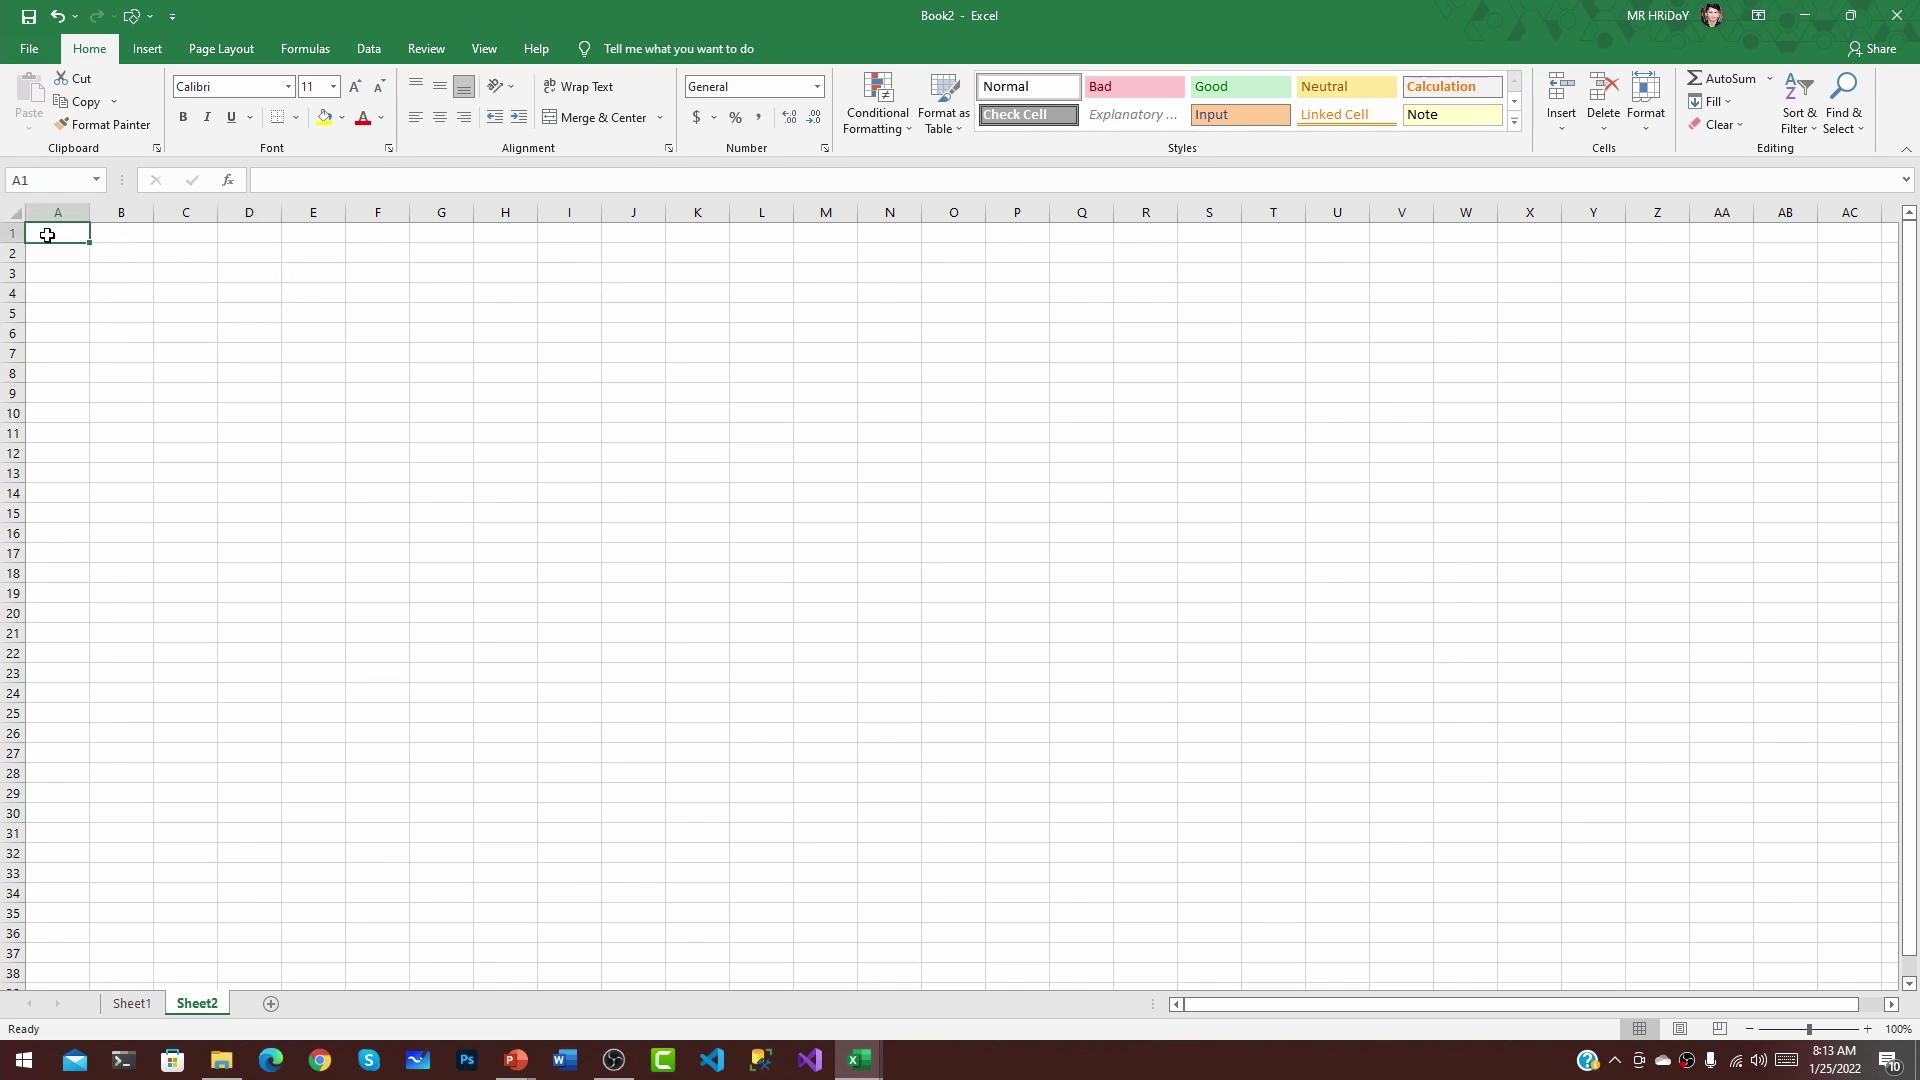
pyautogui.moveTo(55, 245); pyautogui.dragTo(98, 690)
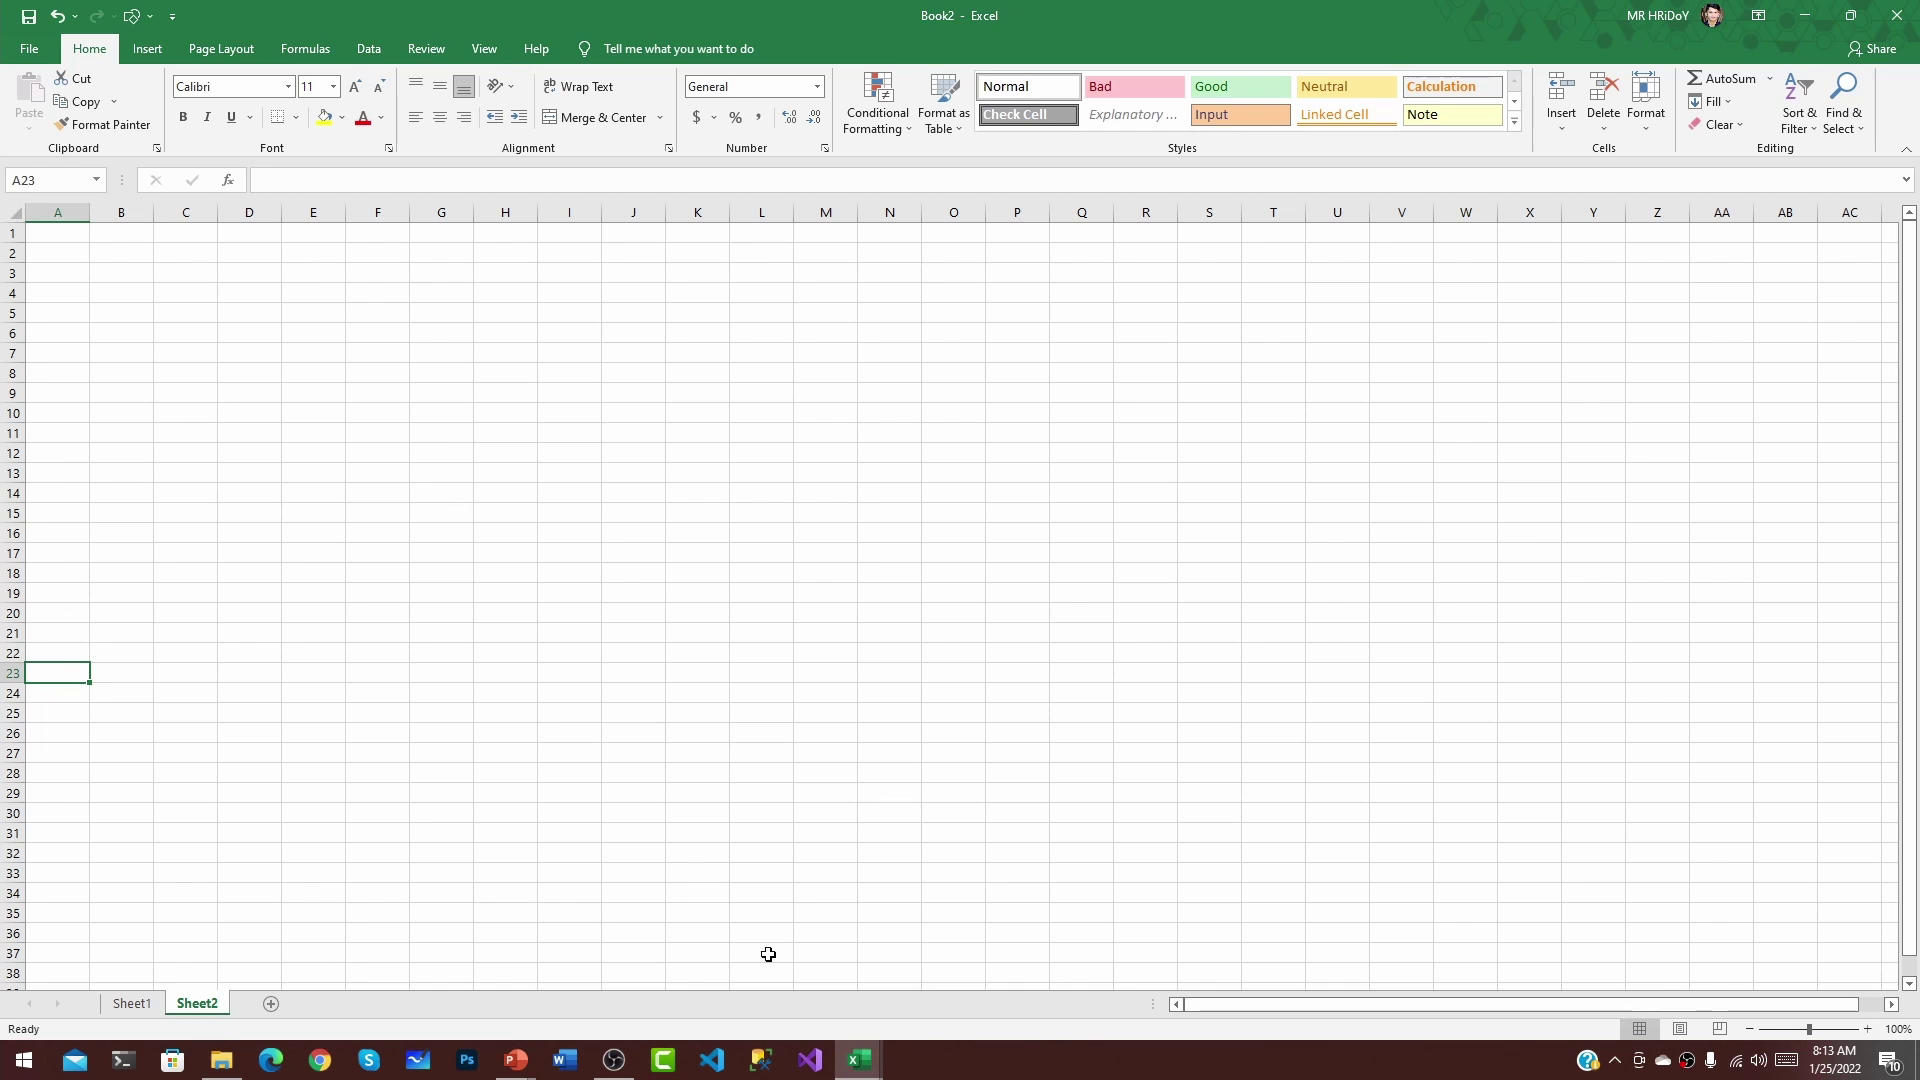
# Examine the zoom control and the Page Layout view of Sheet2, and try vertical and horizontal scrolling
pyautogui.moveTo(1809, 1030); pyautogui.dragTo(1812, 1037)
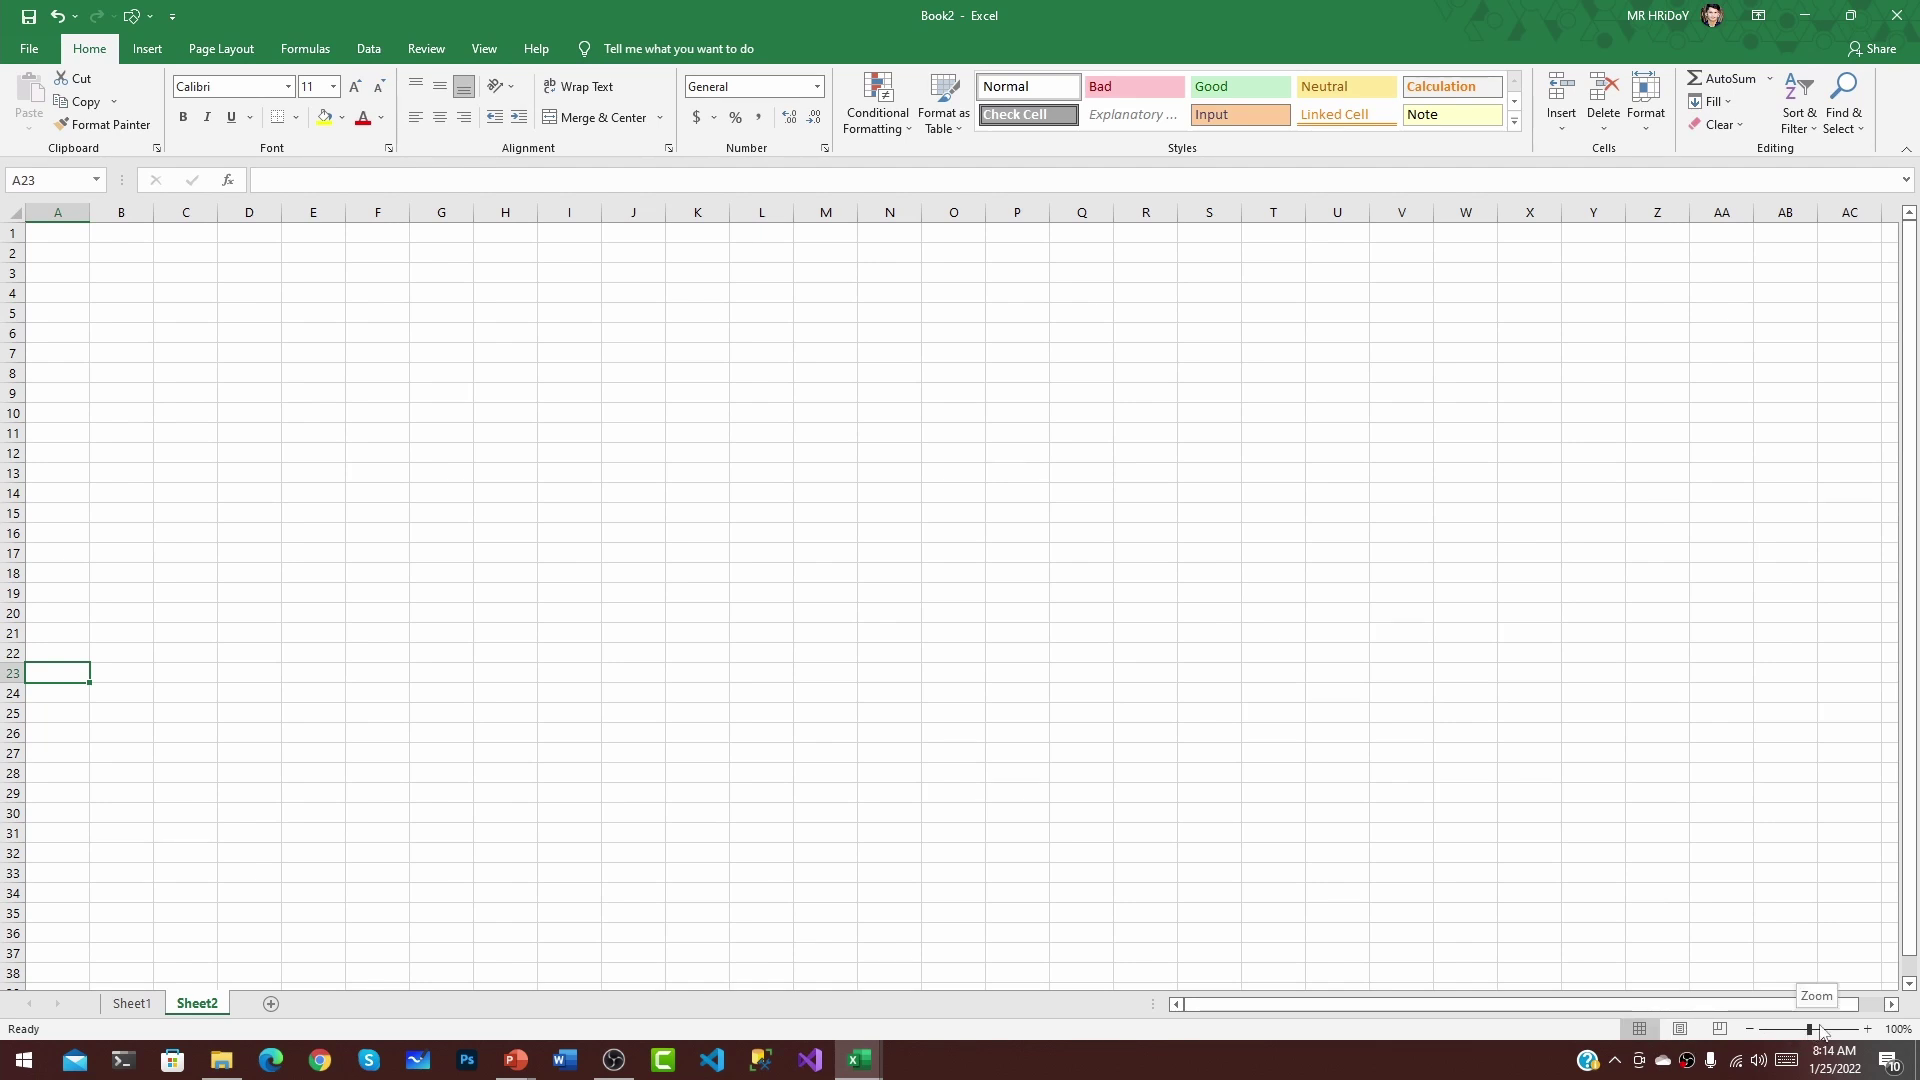
pyautogui.click(1682, 1030)
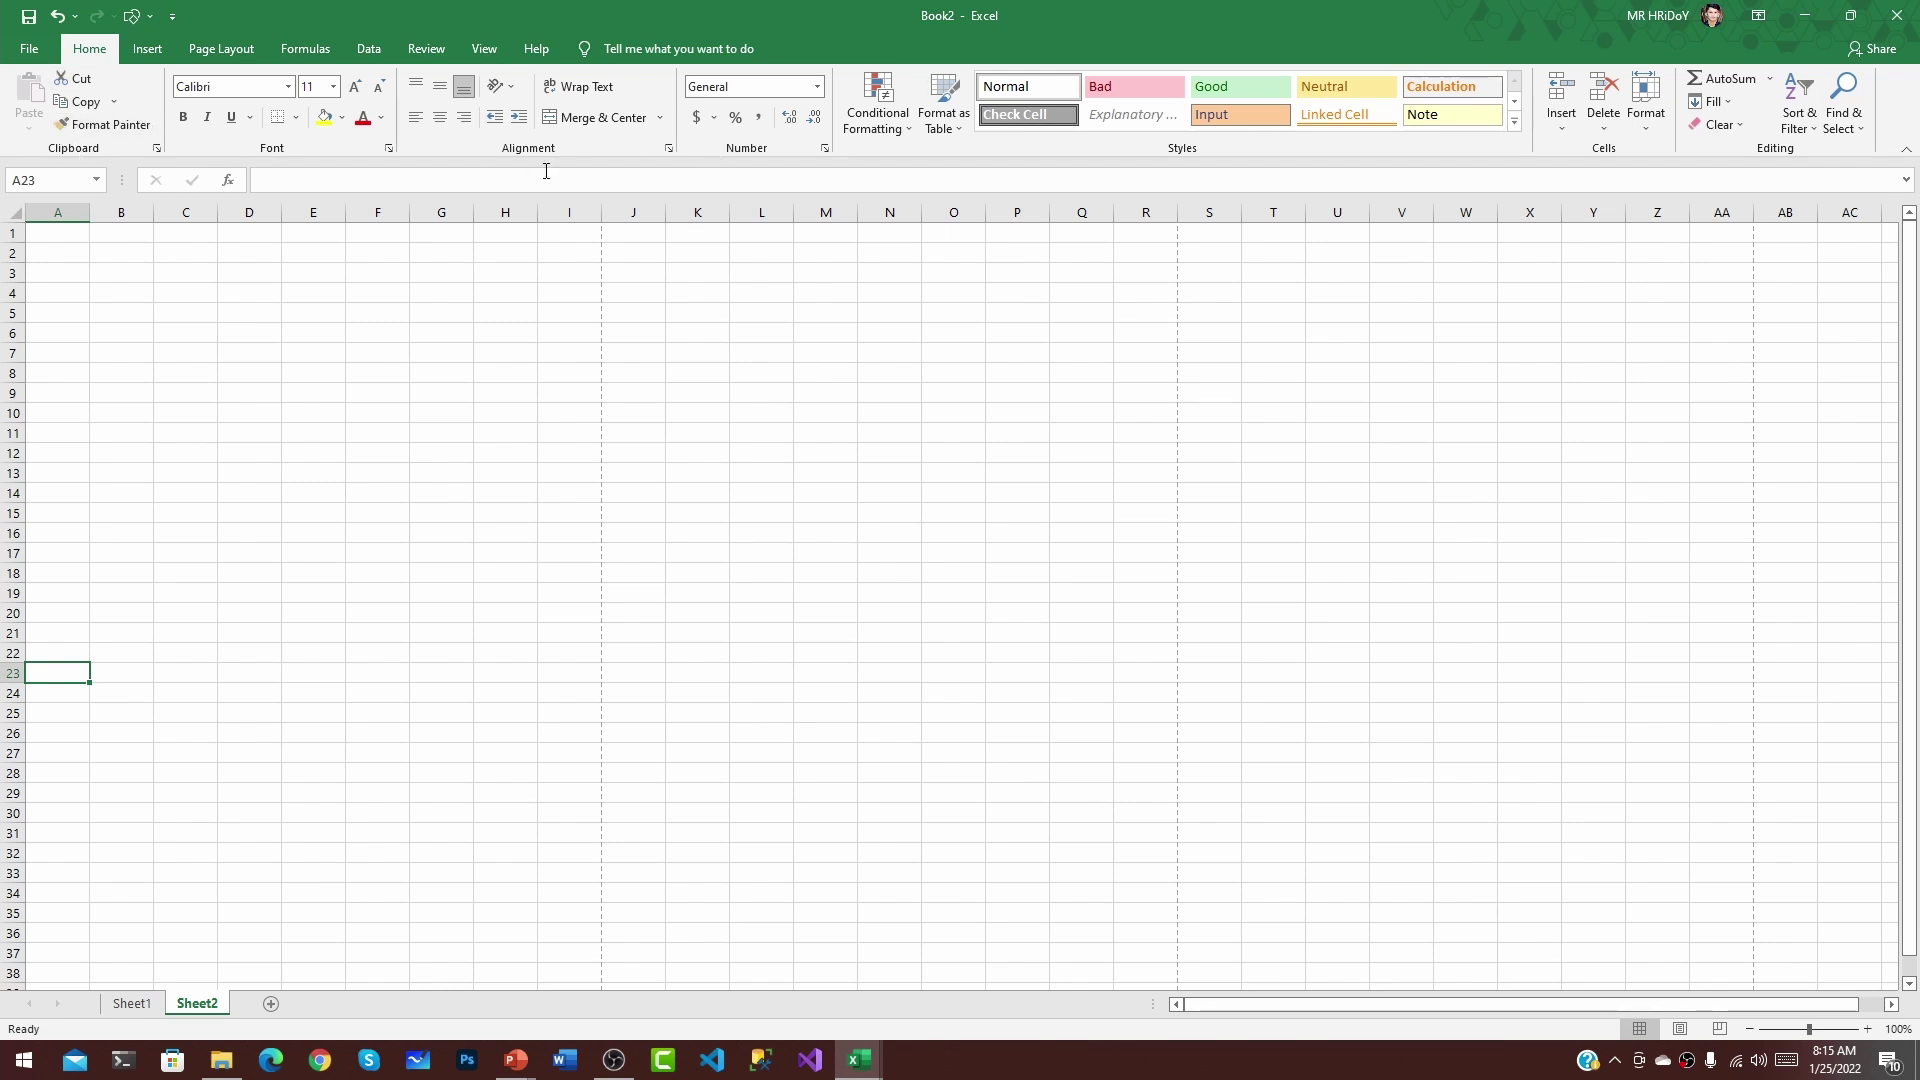
pyautogui.moveTo(1909, 405); pyautogui.dragTo(1909, 305)
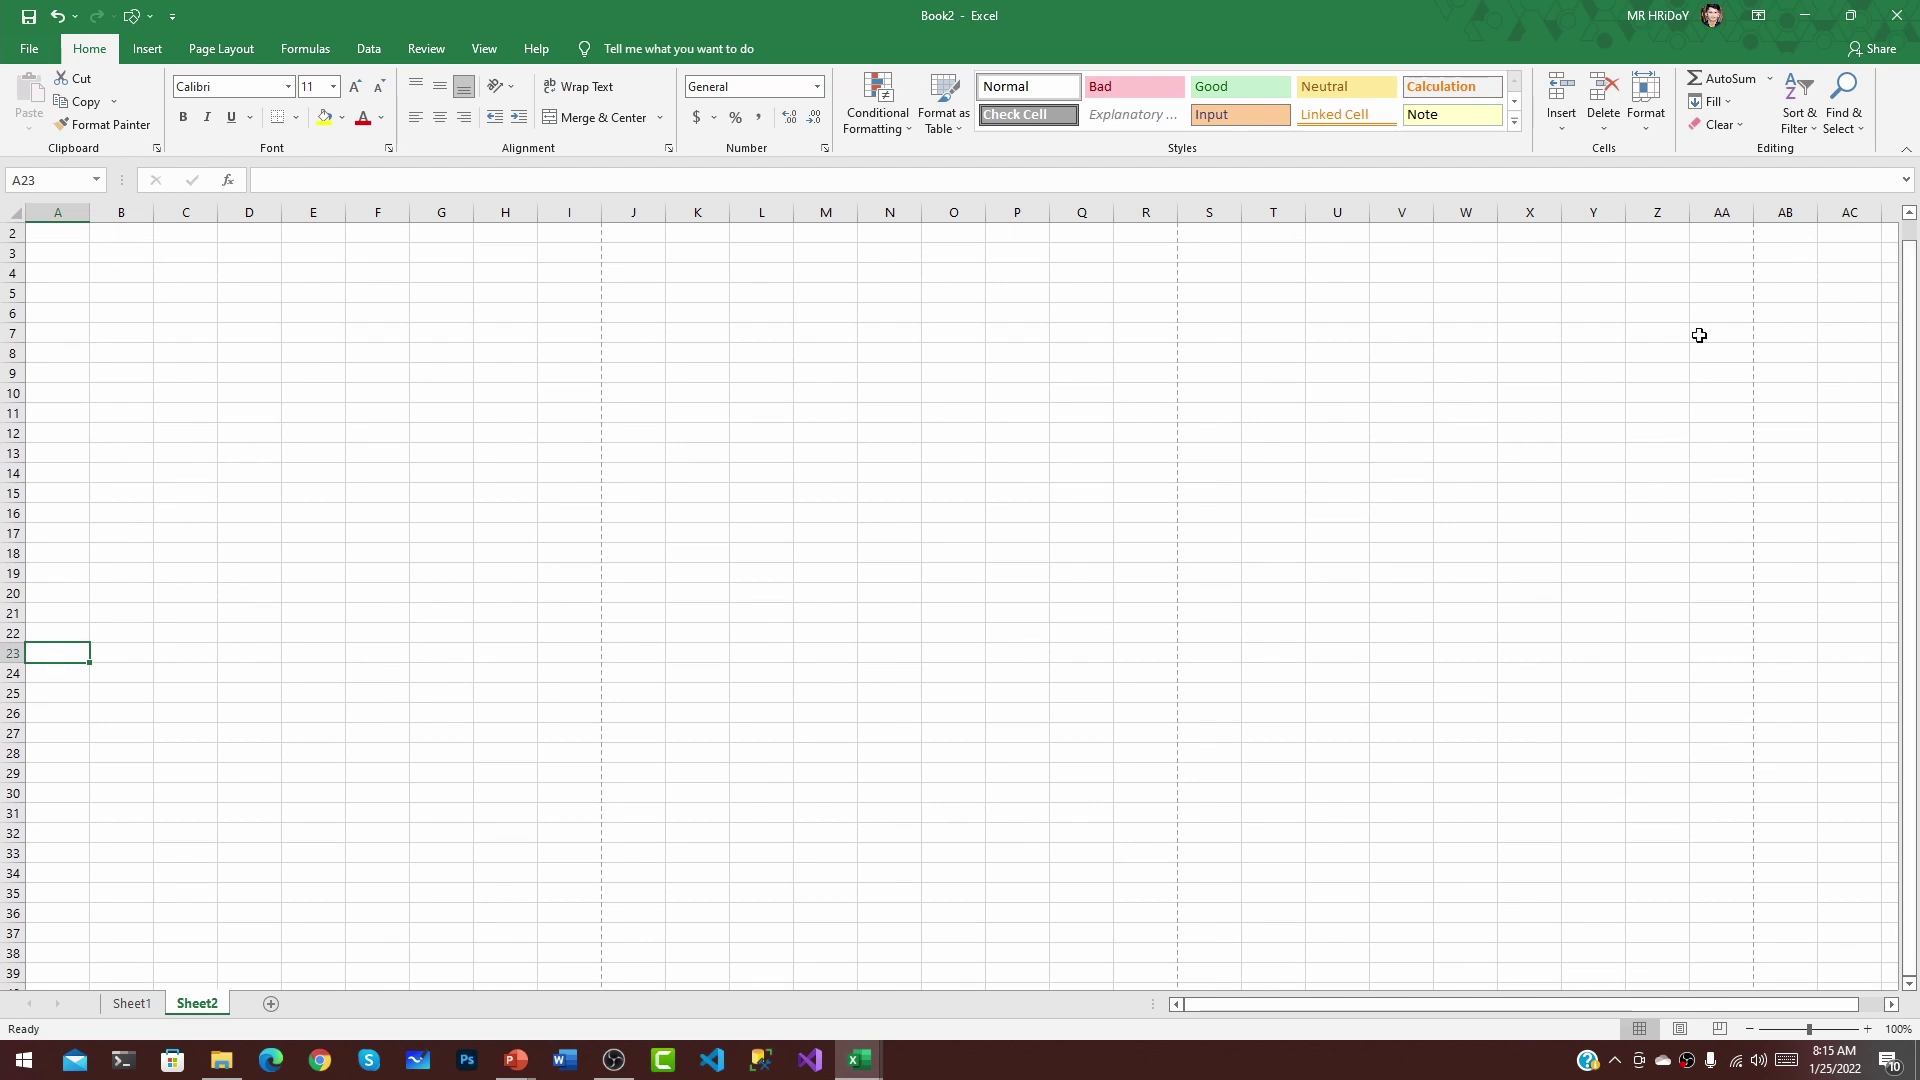
pyautogui.moveTo(1318, 1005); pyautogui.dragTo(1275, 1007)
# Put cell A3 into editing in the formula bar, and select columns A through F together
pyautogui.click(58, 248)
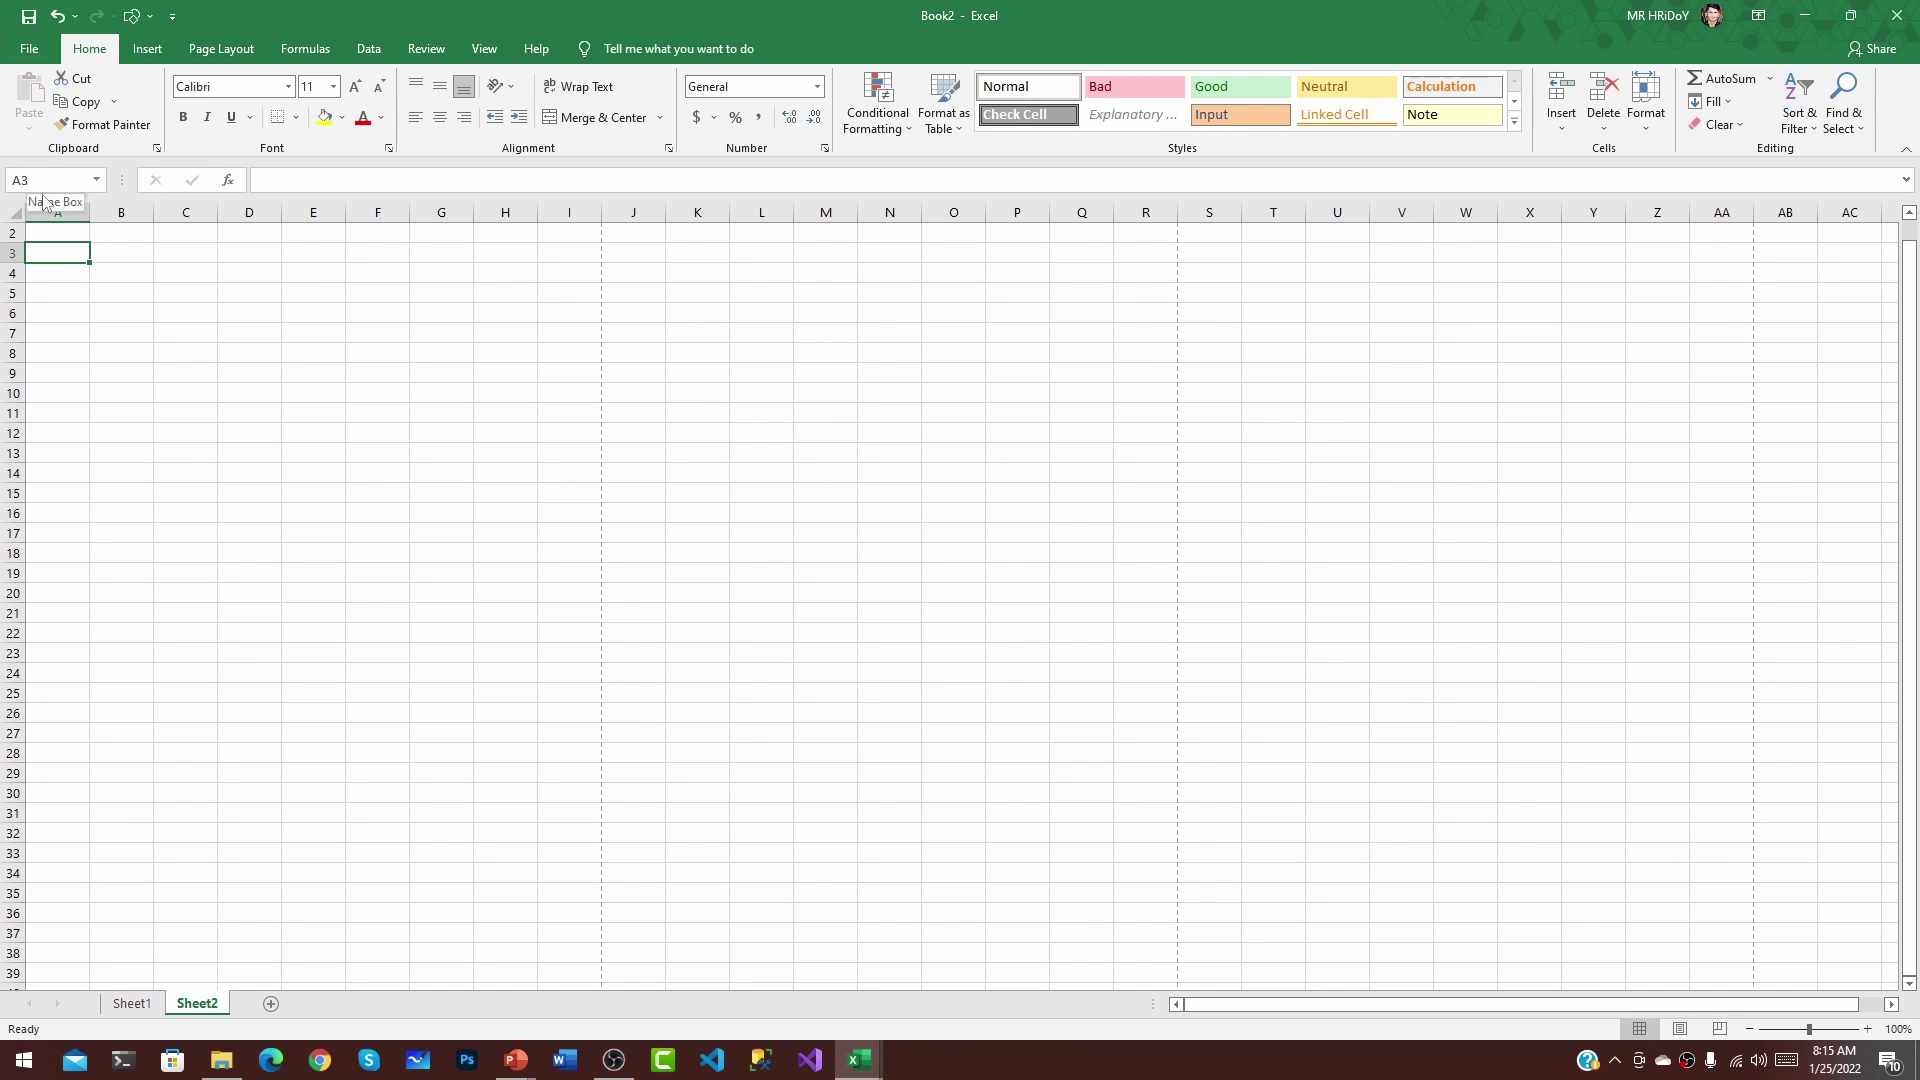
pyautogui.click(253, 182)
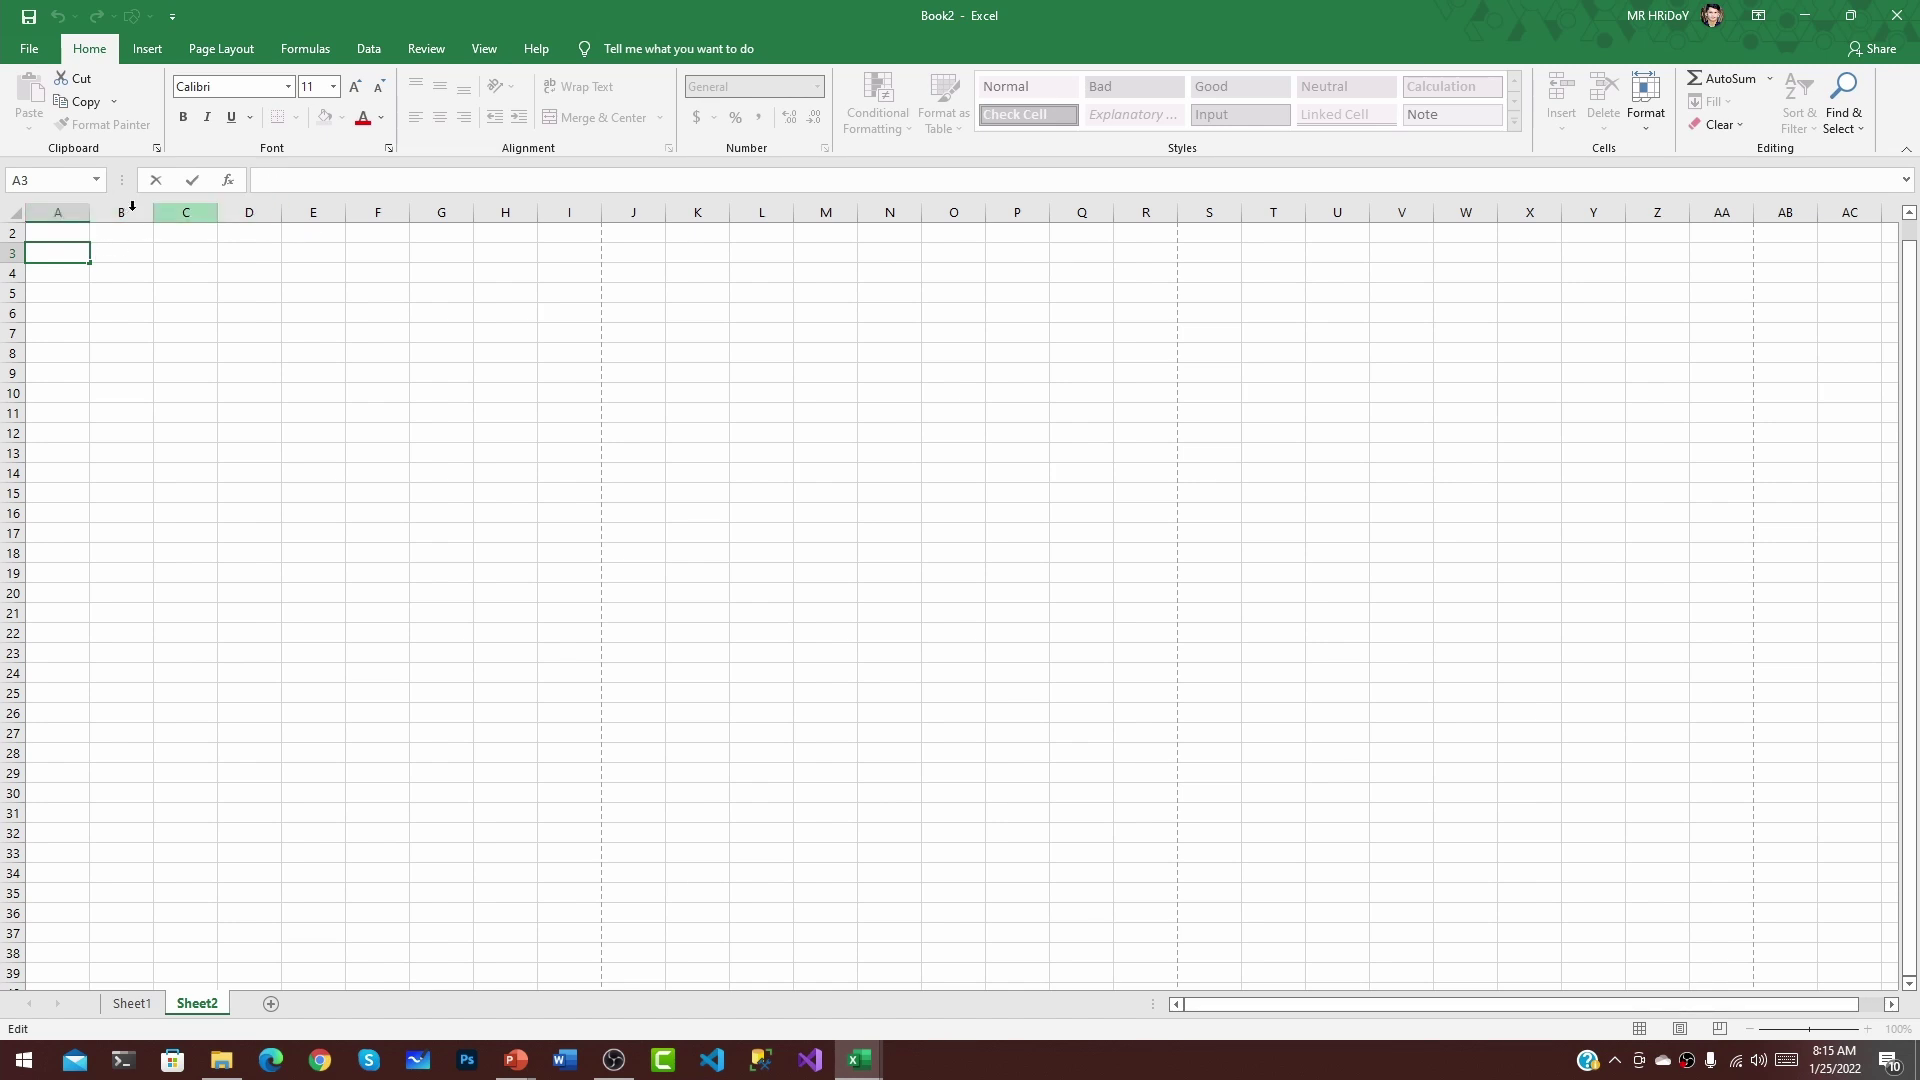
pyautogui.moveTo(57, 212); pyautogui.dragTo(379, 210)
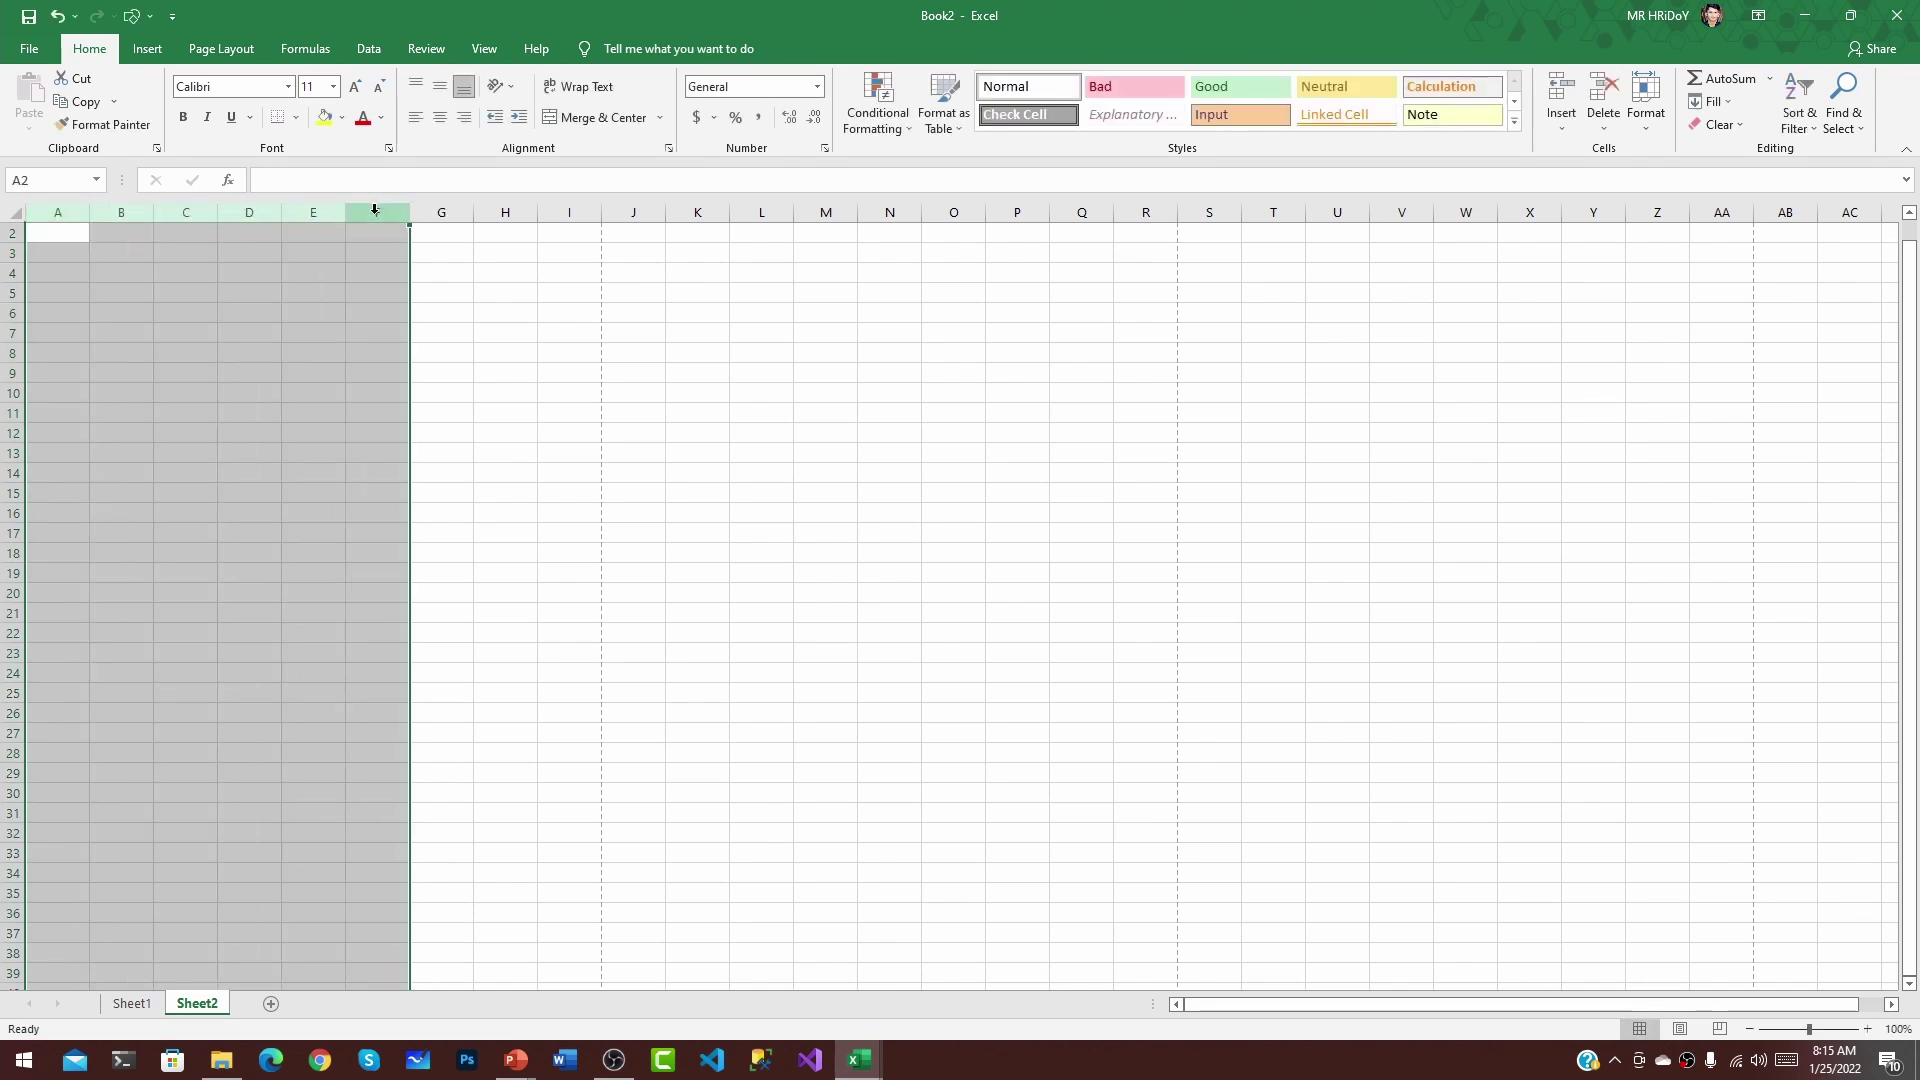
# Select row 2 alone and rows 1 through 37 together, finishing on cell C5
pyautogui.click(12, 233)
pyautogui.scroll(1, 12, 243)
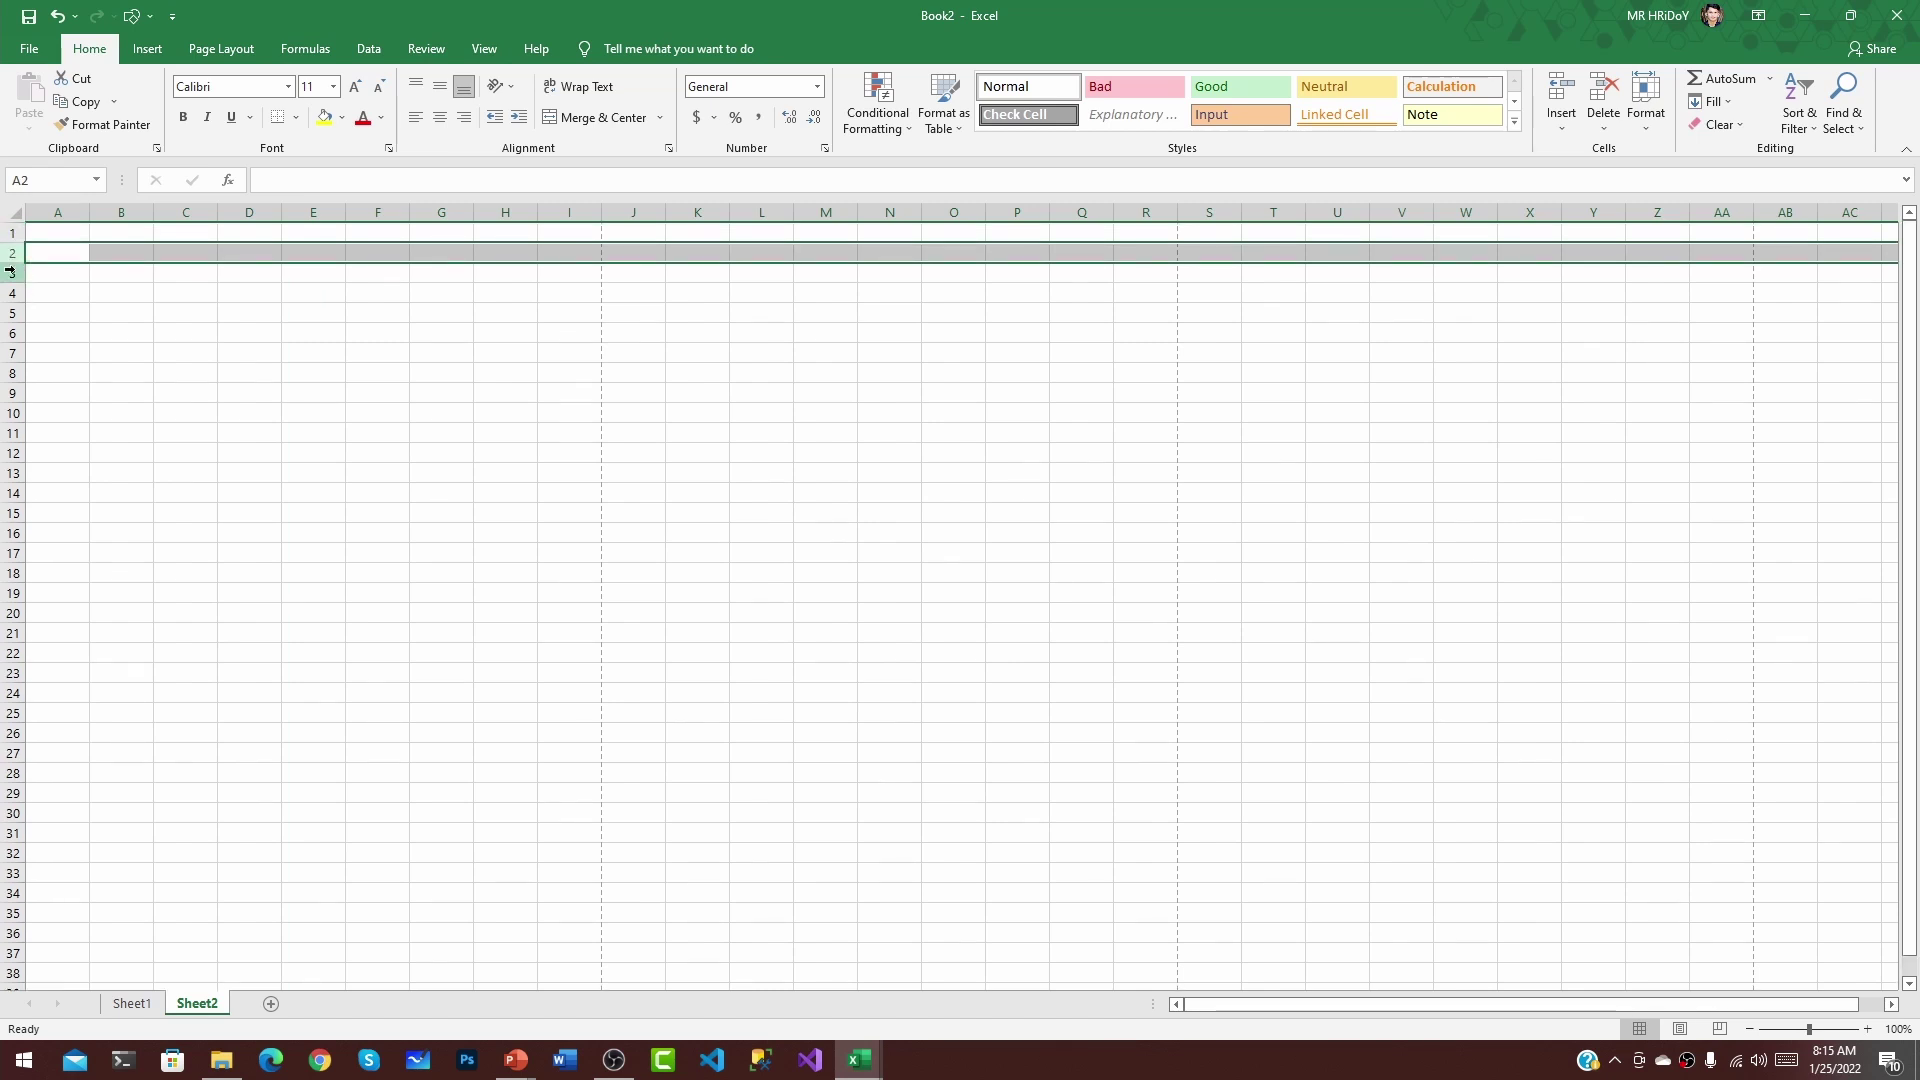
pyautogui.moveTo(9, 237); pyautogui.dragTo(4, 950)
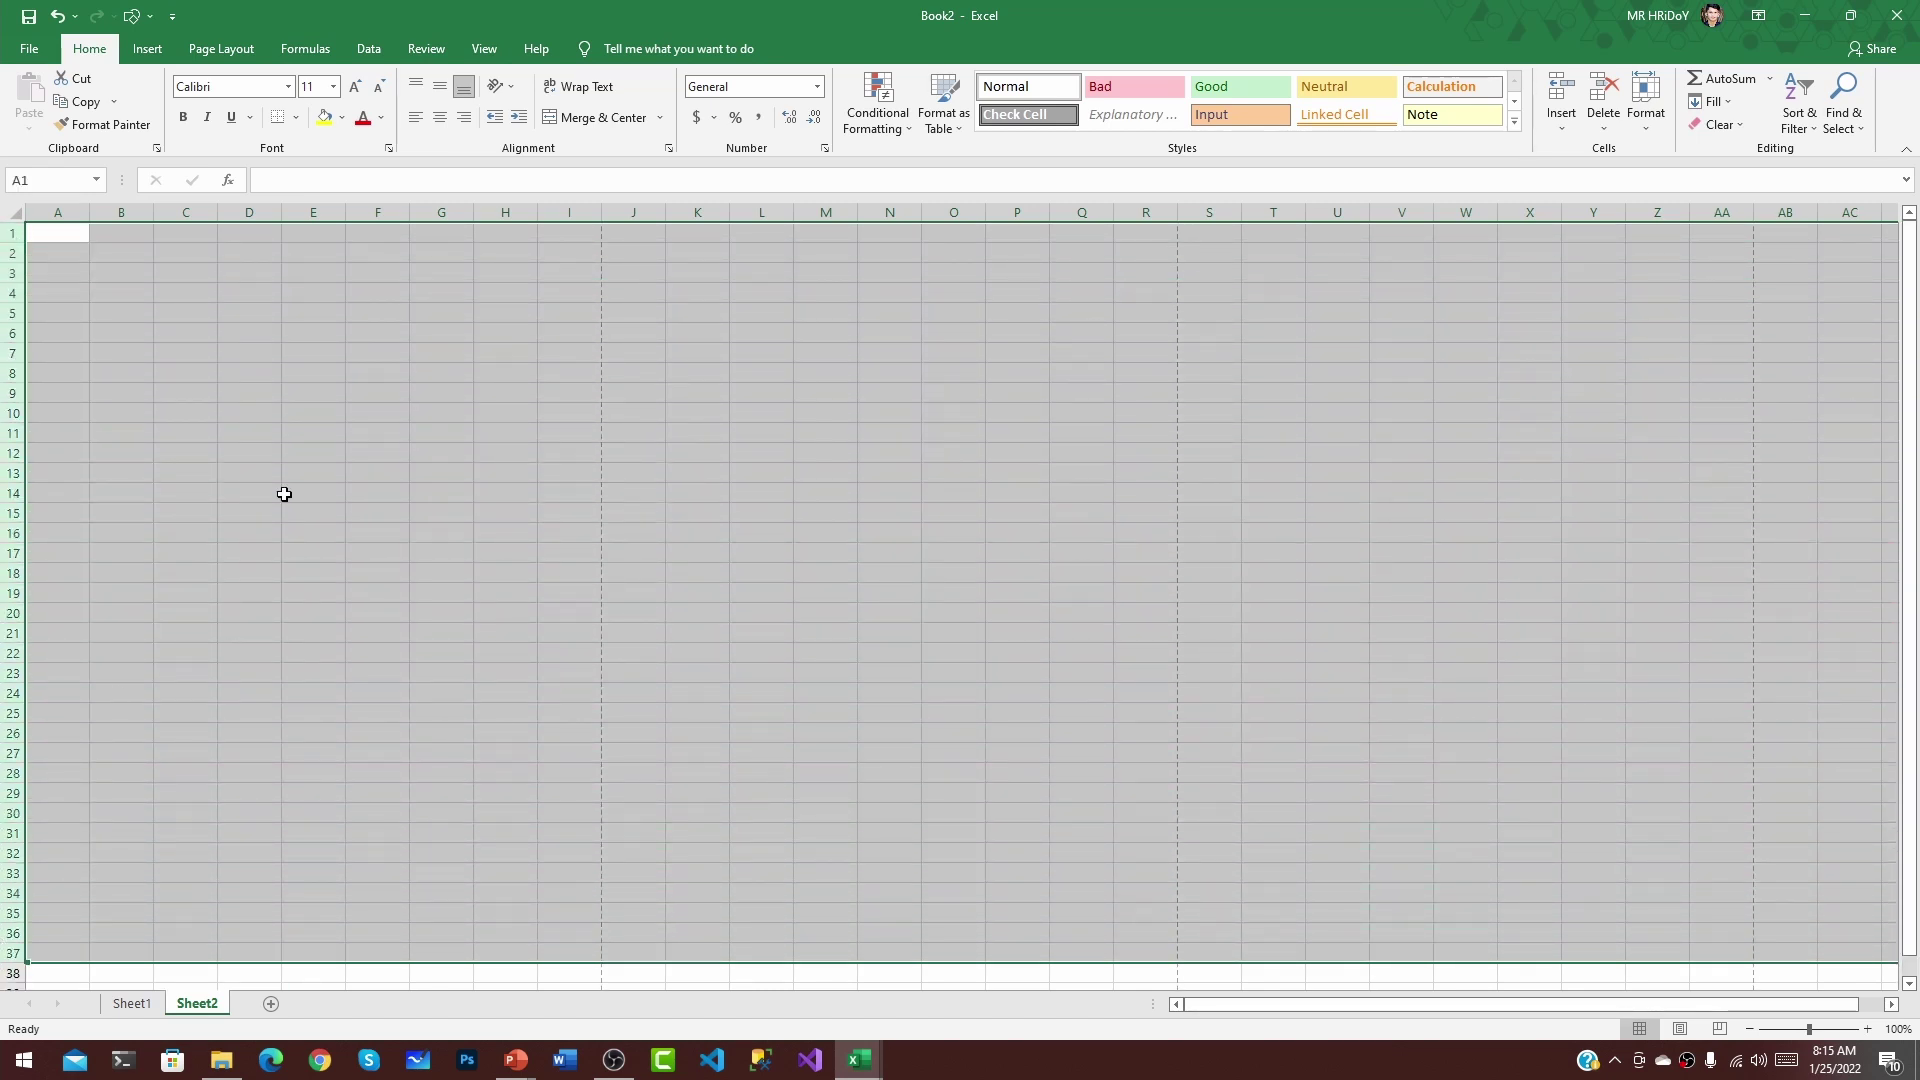
pyautogui.click(162, 313)
pyautogui.scroll(-1, 160, 349)
pyautogui.scroll(1, 160, 349)
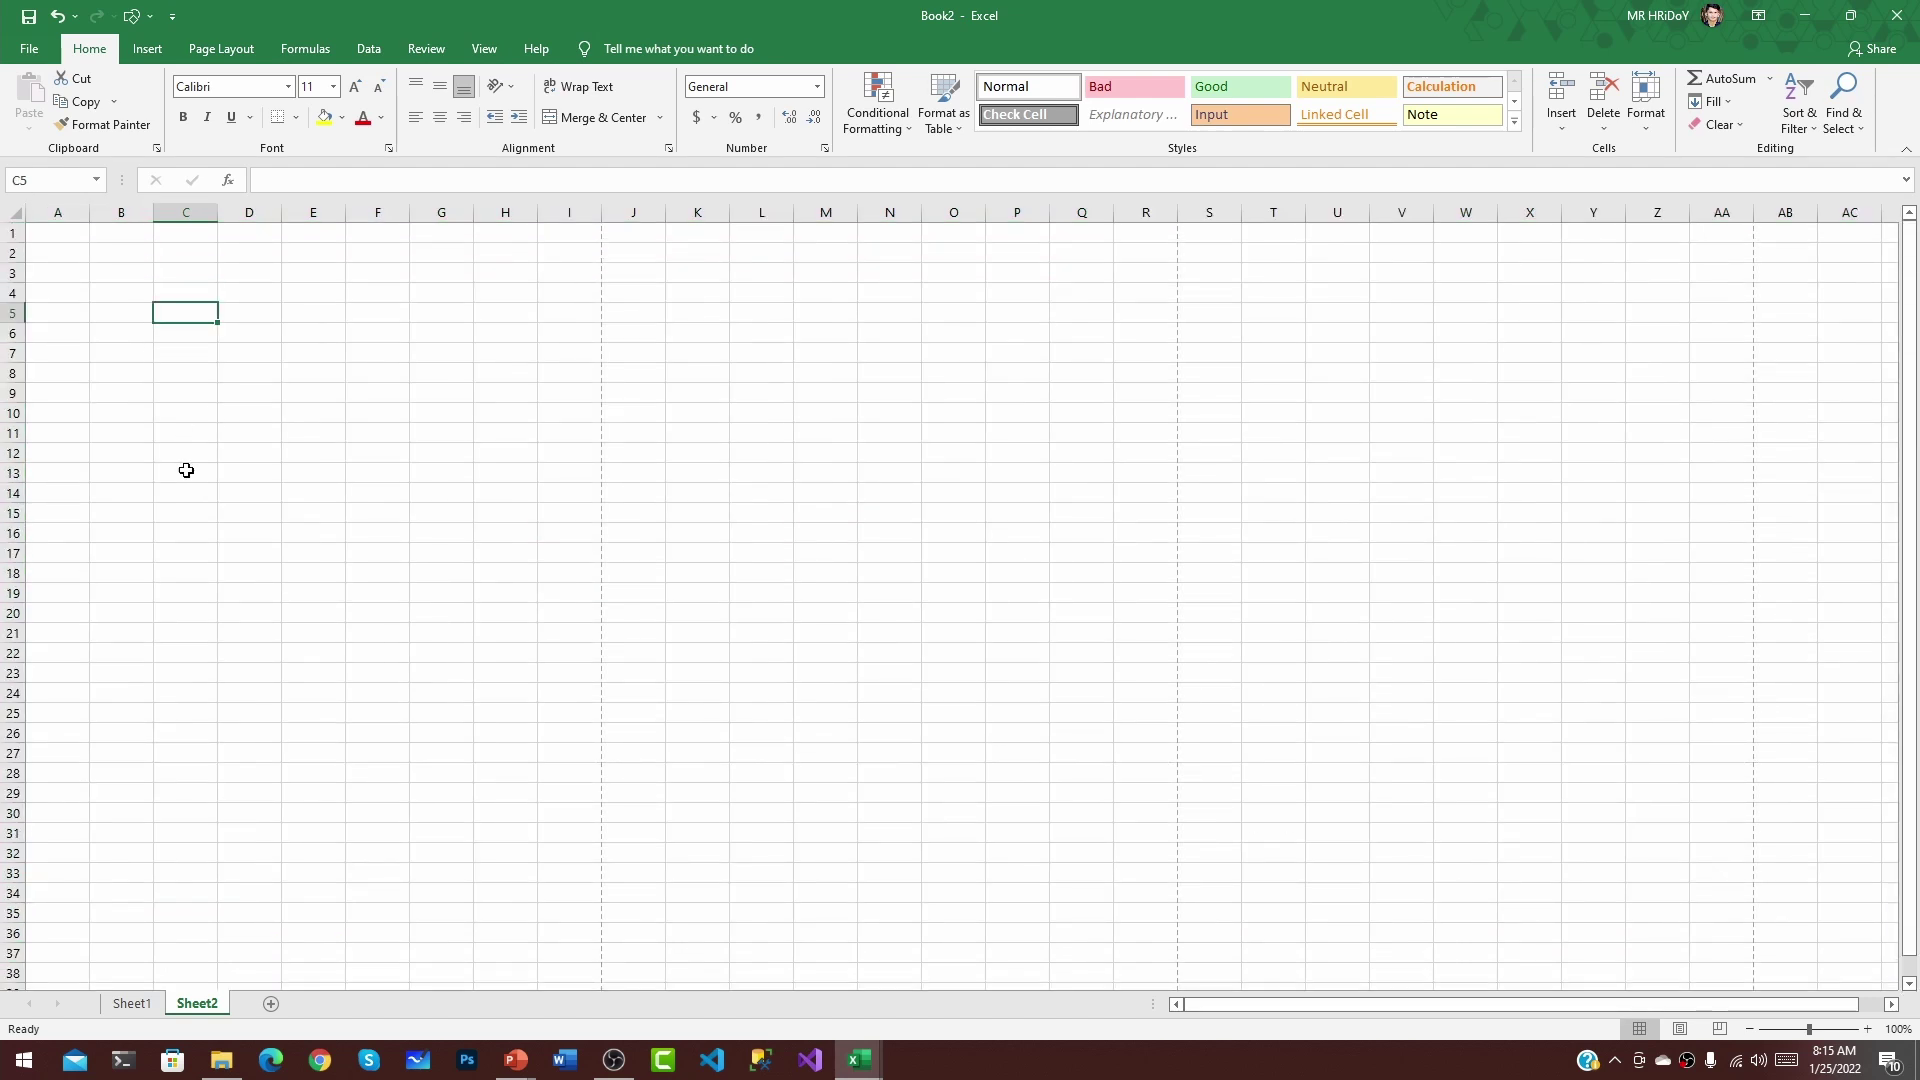
# Select a large cell block from A1 down to row 46 and the entire sheet, finishing on cell C9
pyautogui.moveTo(59, 232); pyautogui.dragTo(1866, 968)
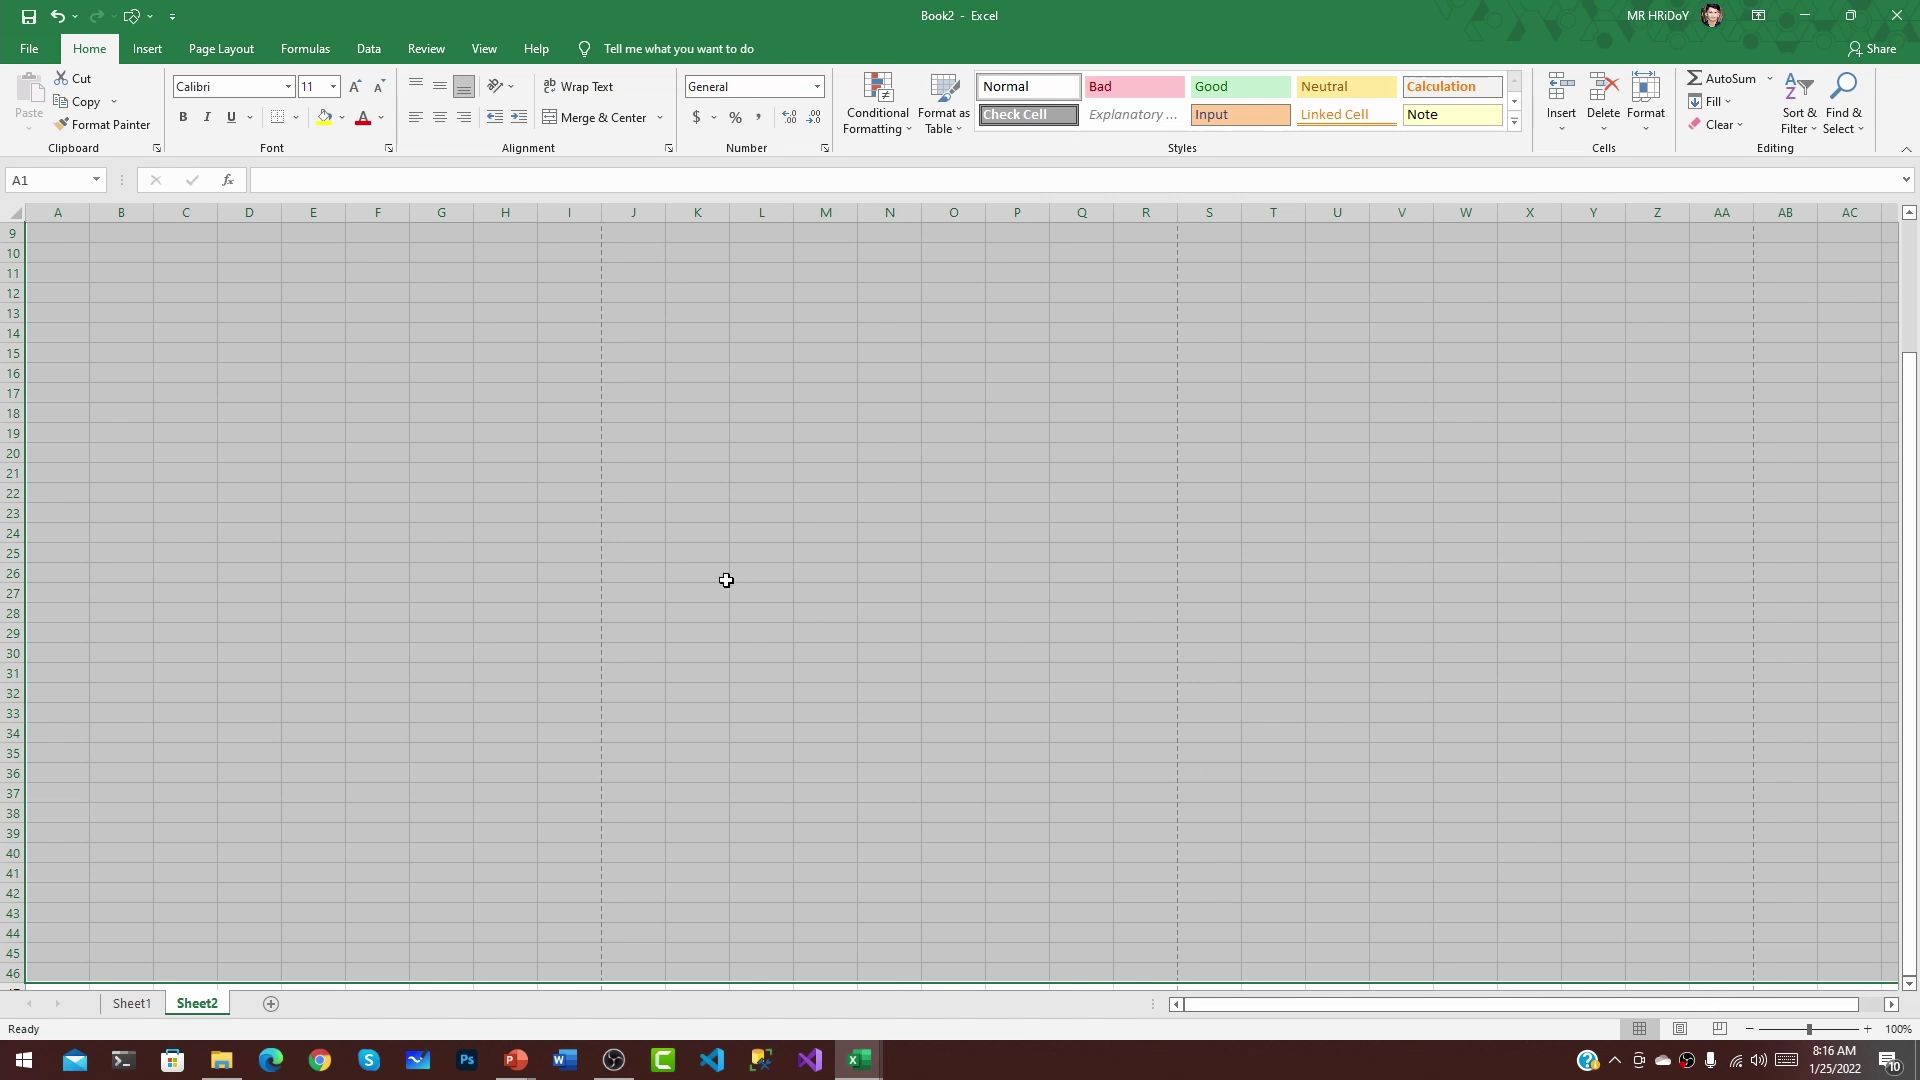
pyautogui.click(19, 215)
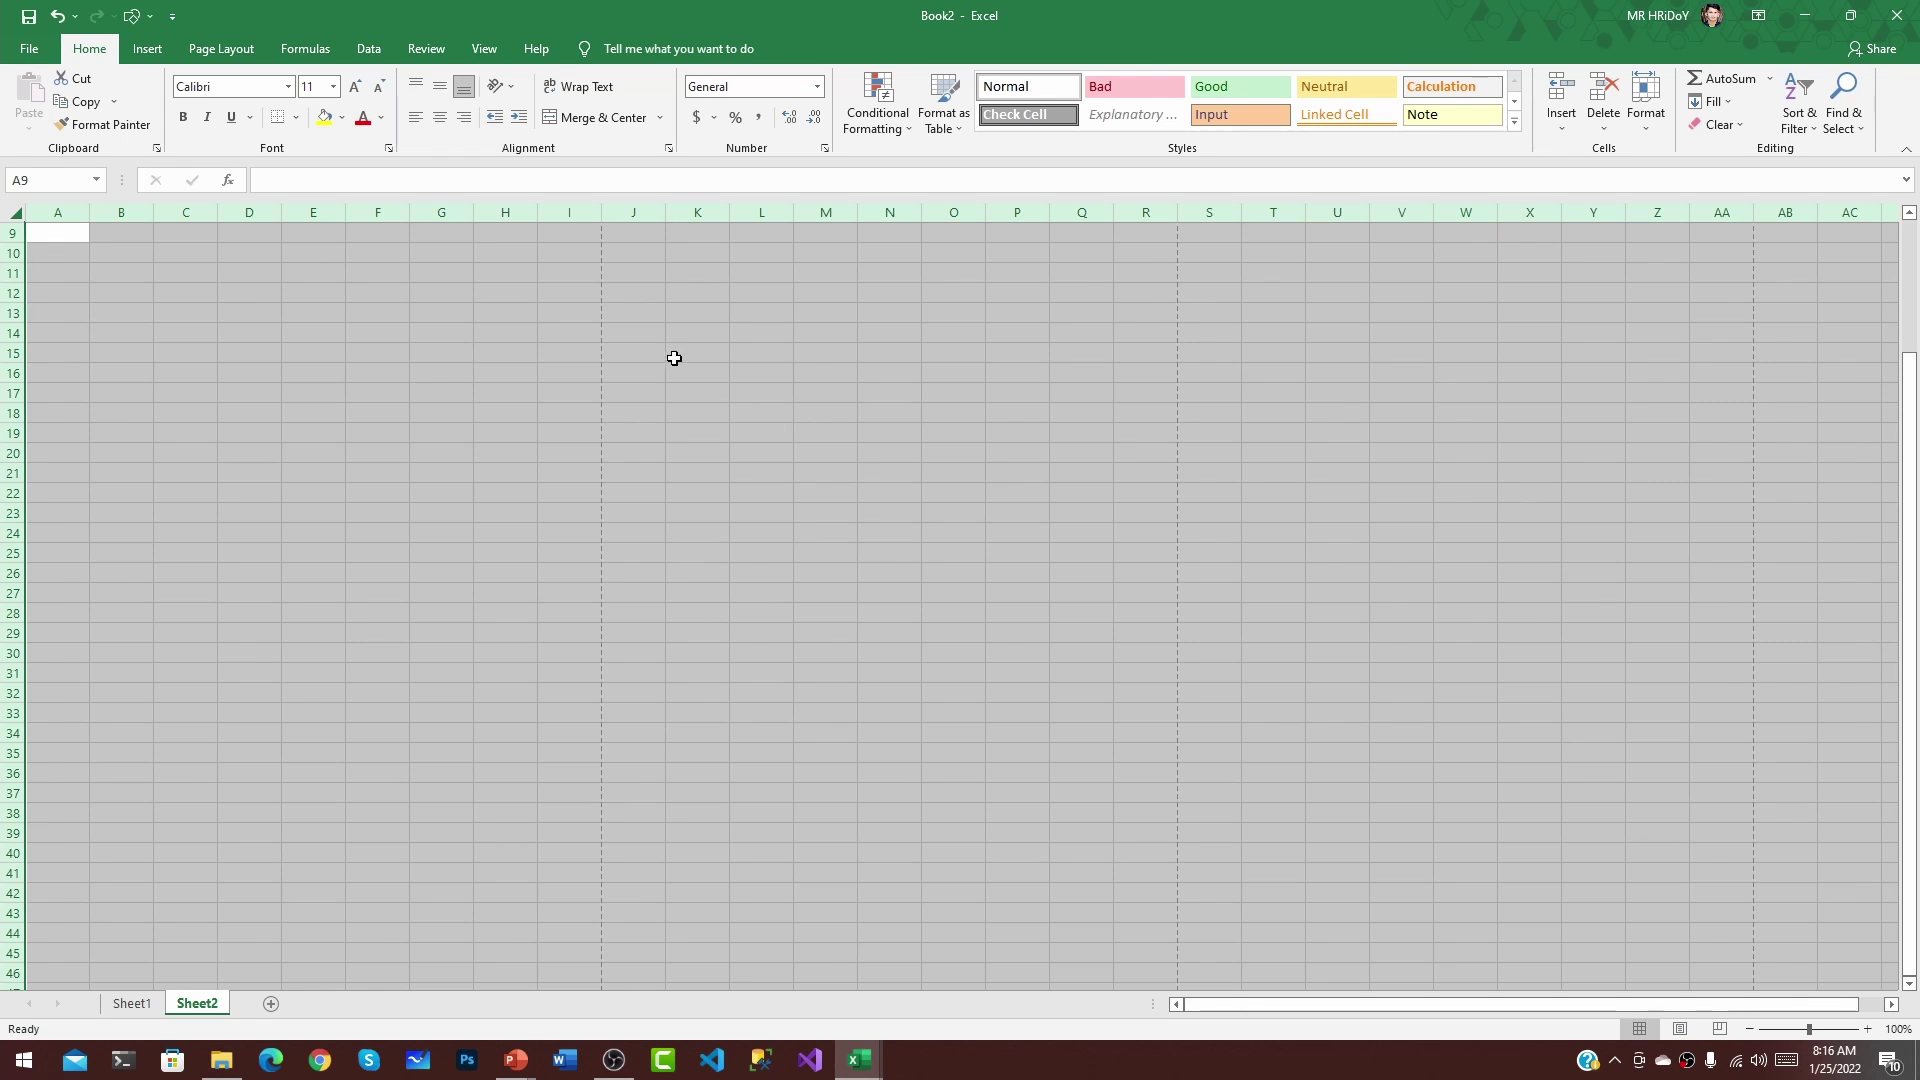
pyautogui.click(391, 349)
pyautogui.click(80, 254)
pyautogui.click(174, 238)
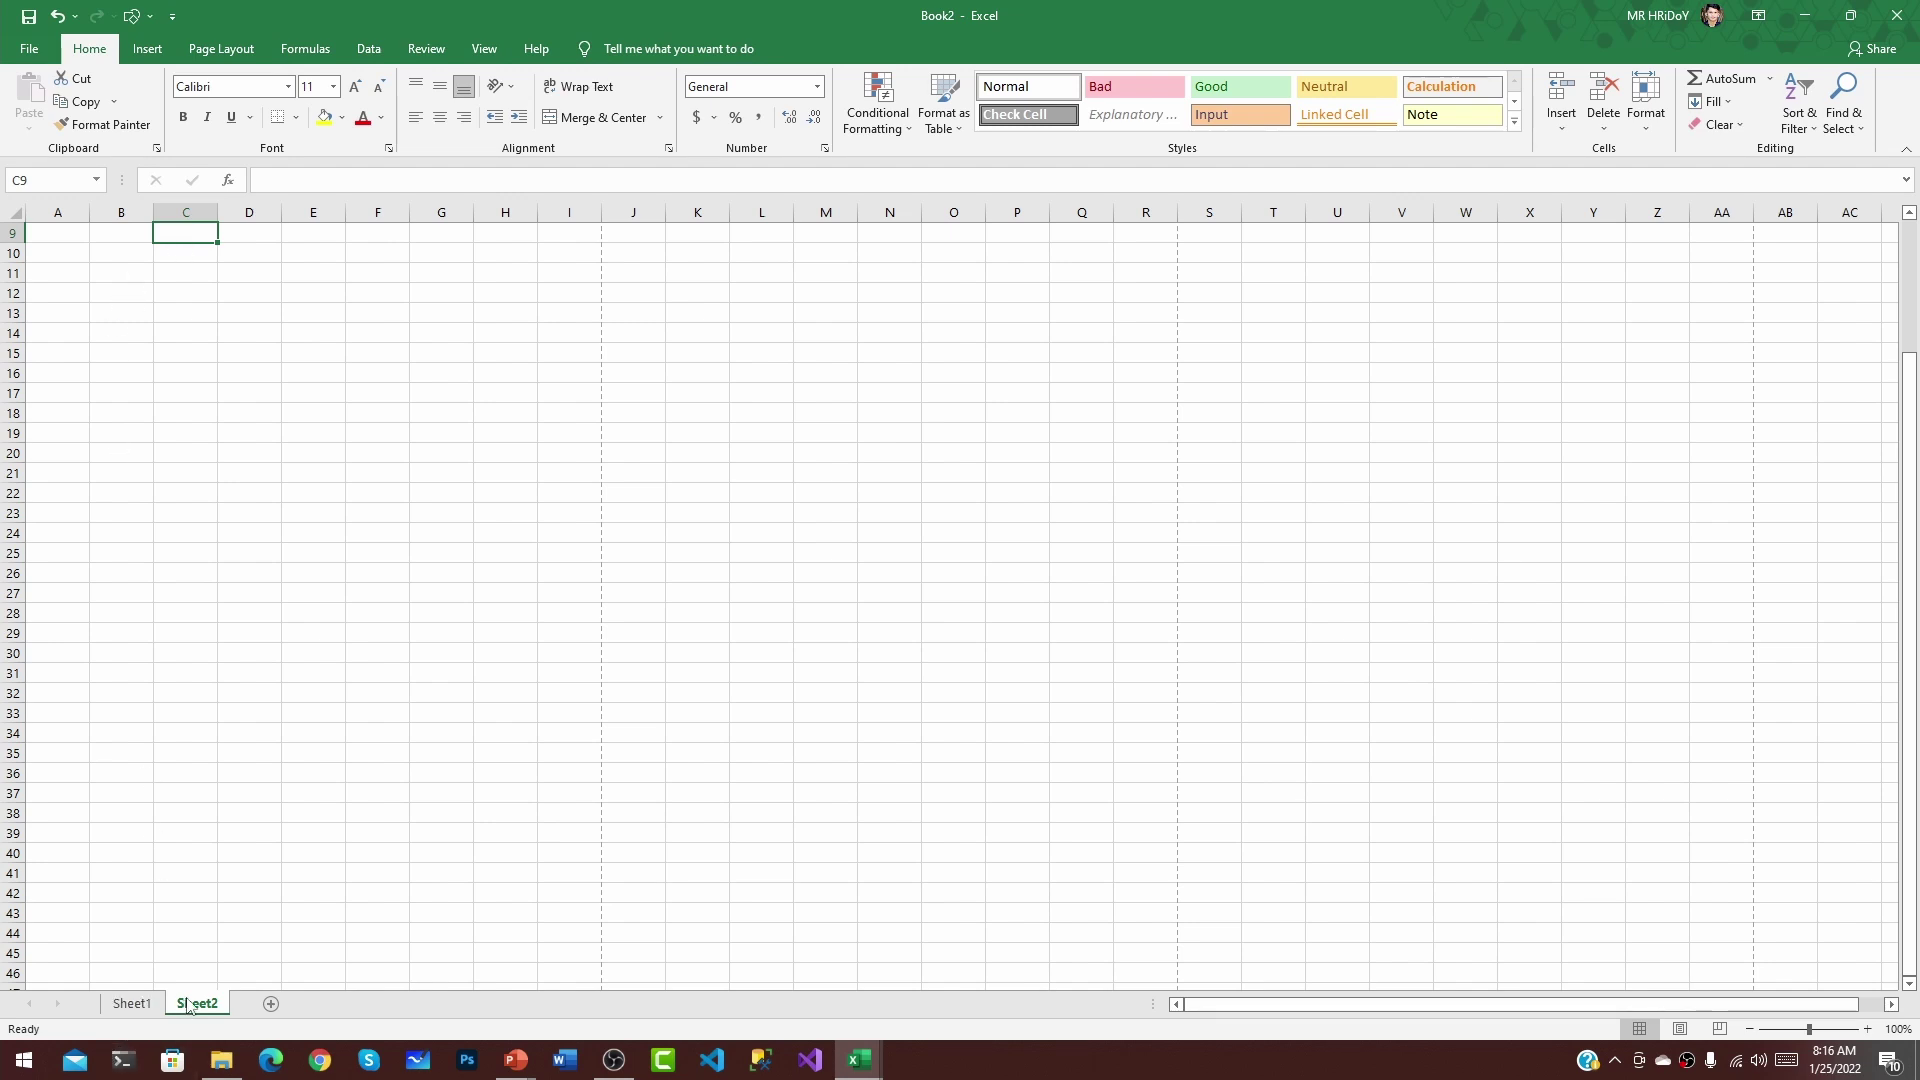
# Add a third worksheet and select cell S33 on it
pyautogui.click(269, 1004)
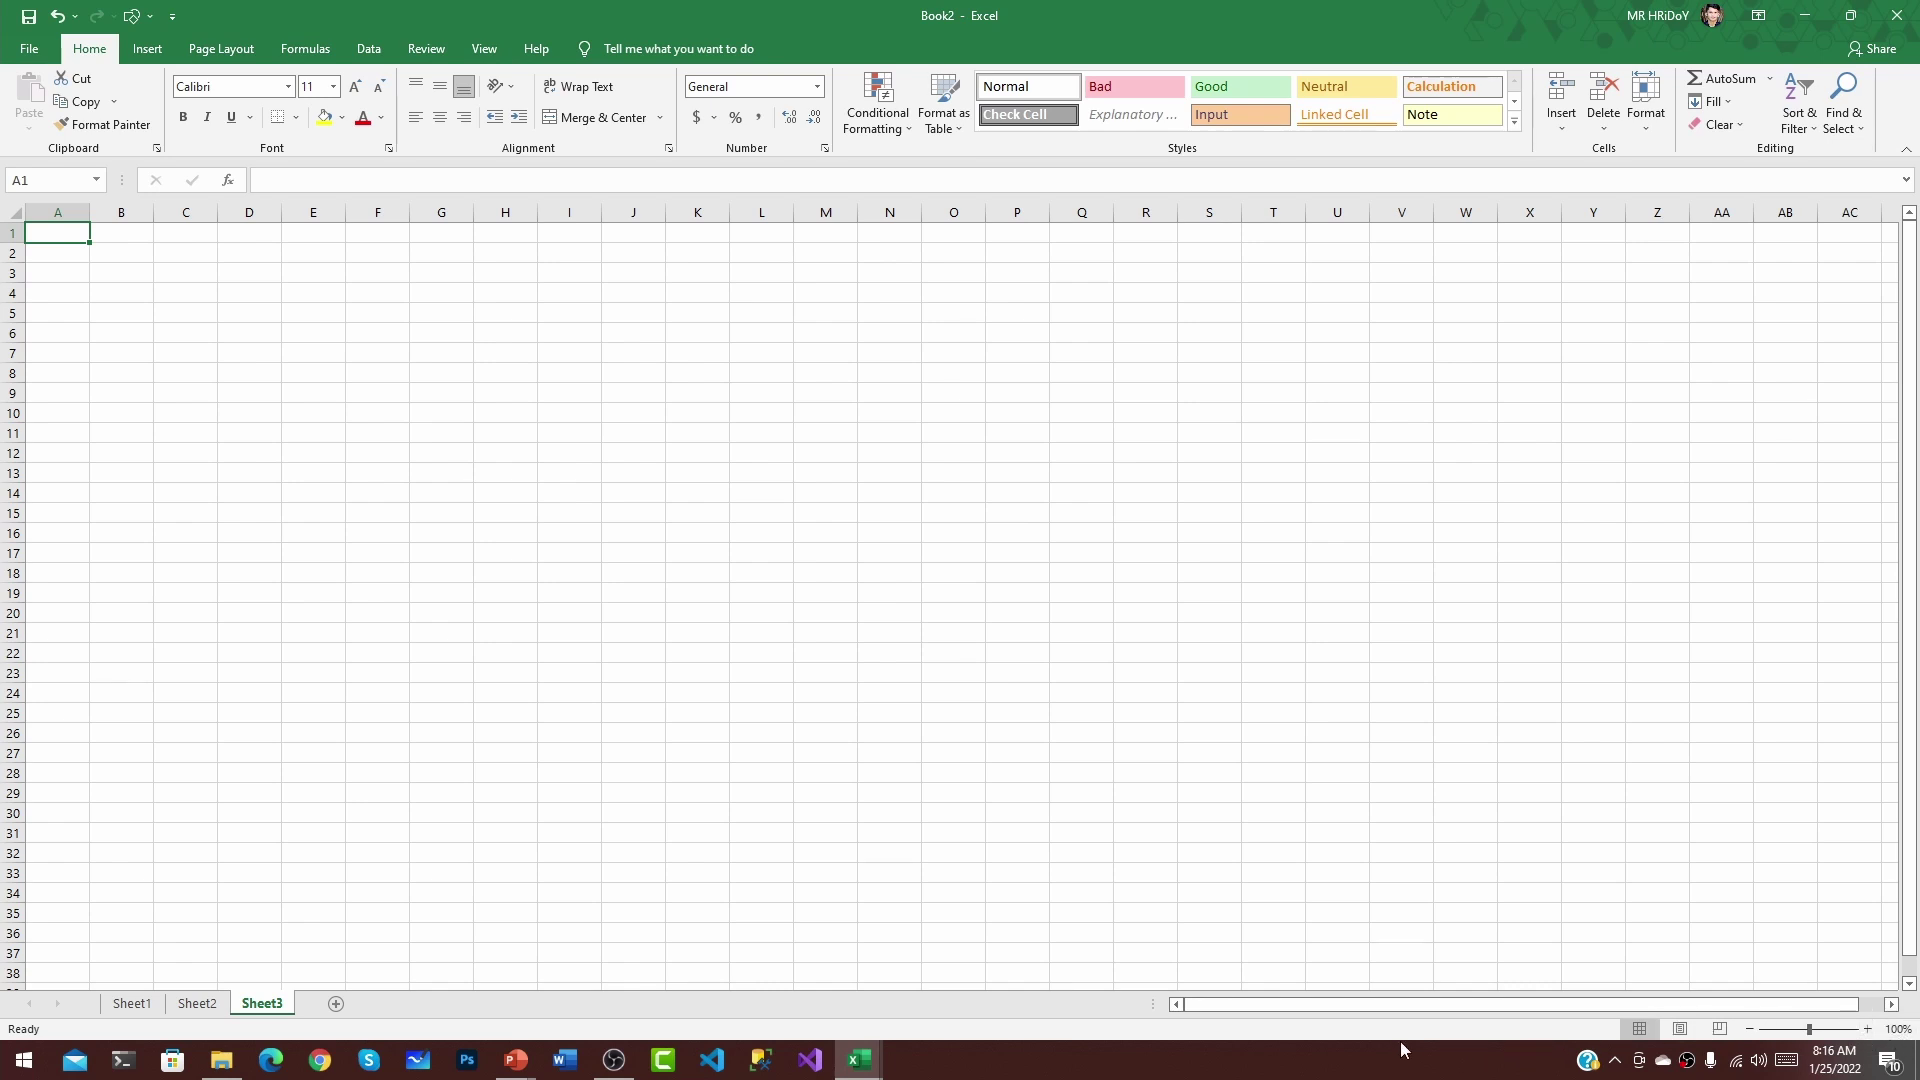
pyautogui.rightClick(1200, 874)
# Switch to the PowerPoint slide show "Introduction of Excel Interface" and advance to the "What is Excel?" slide
pyautogui.click(516, 1060)
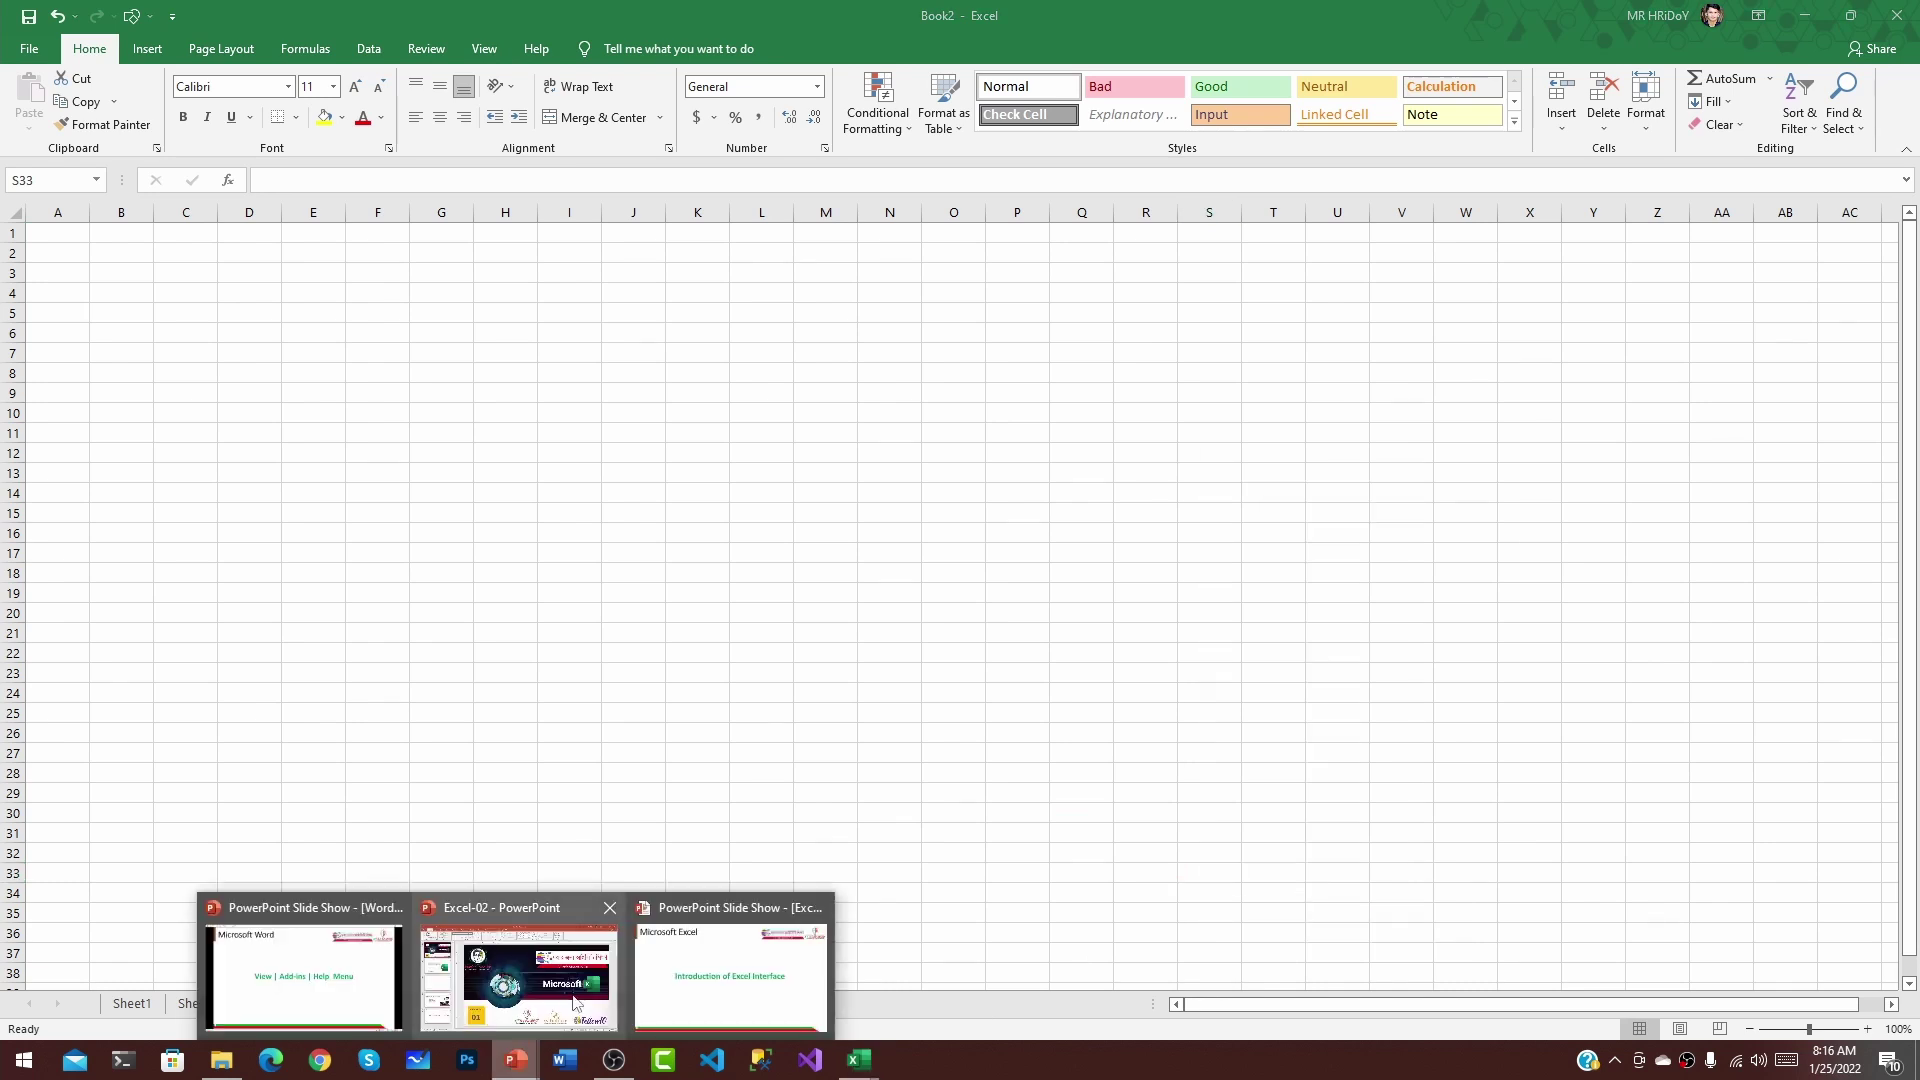
pyautogui.moveTo(573, 1006)
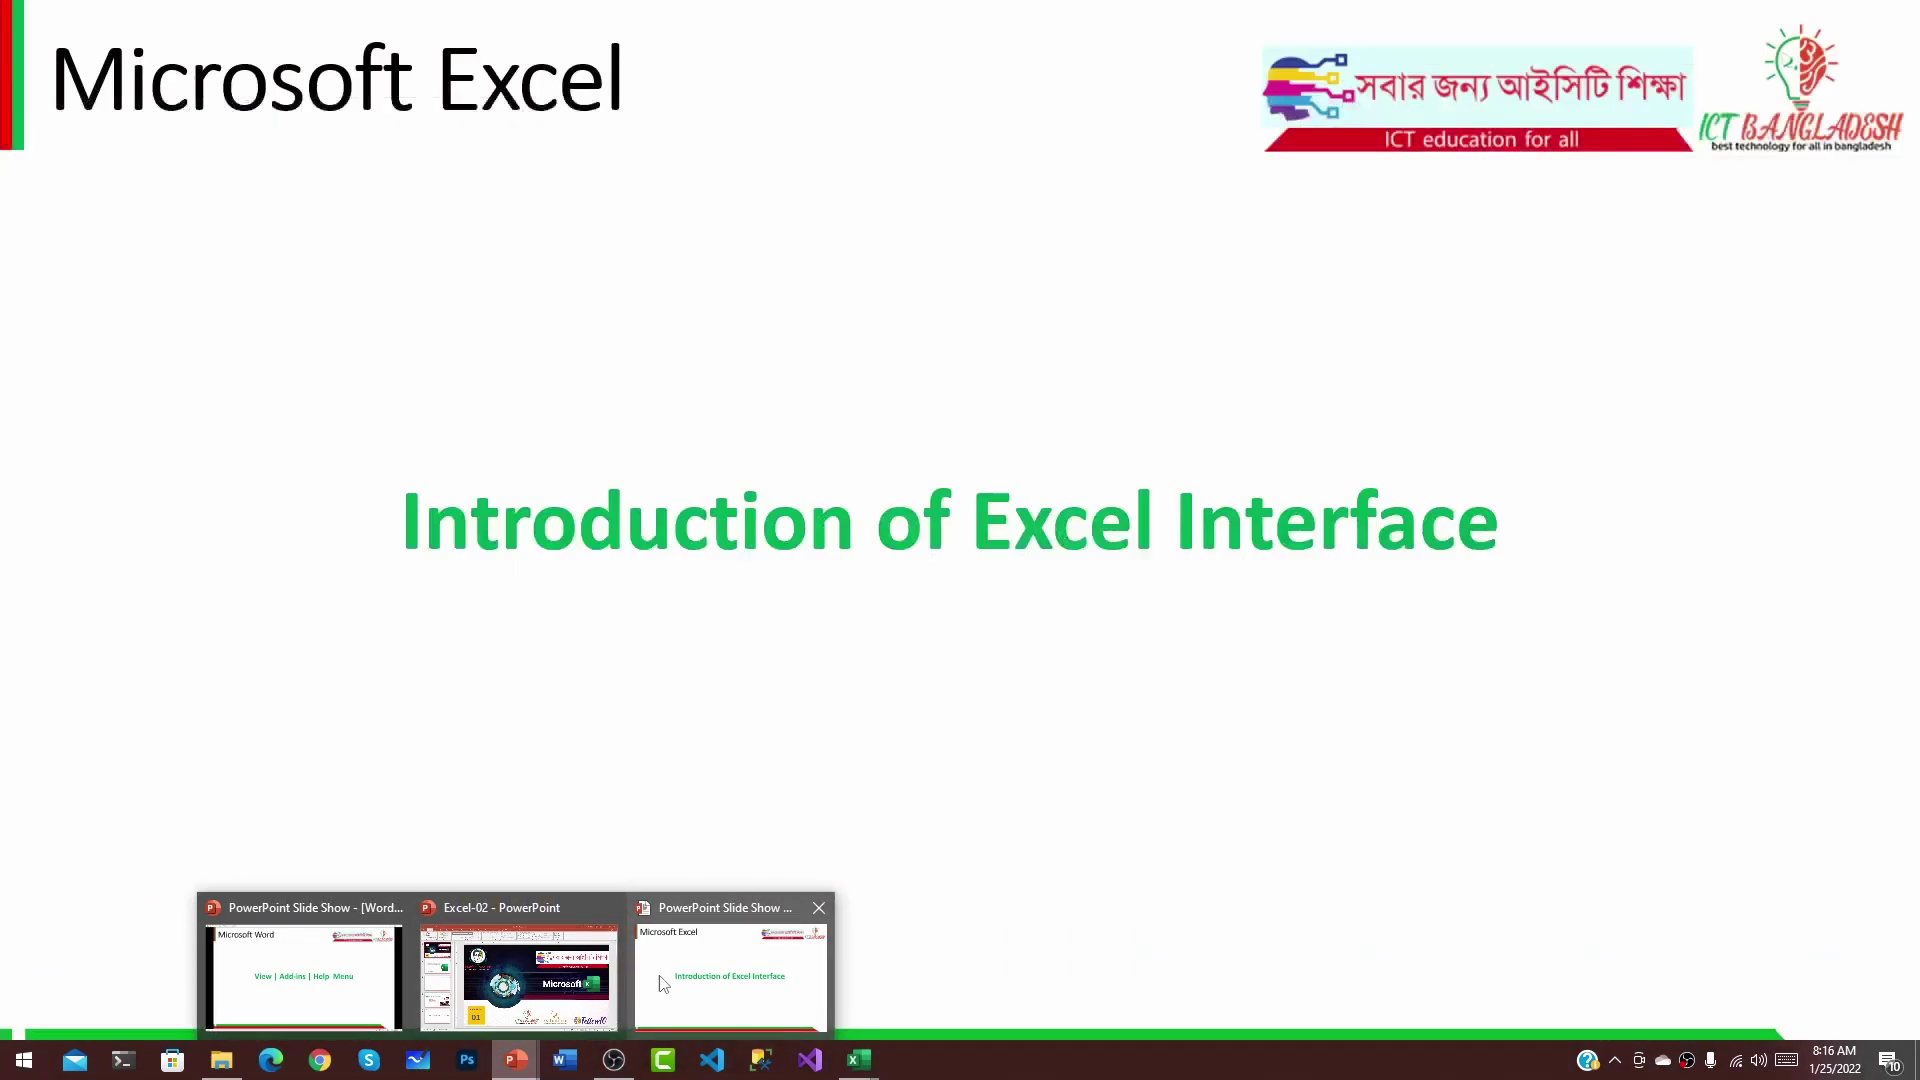
pyautogui.click(700, 978)
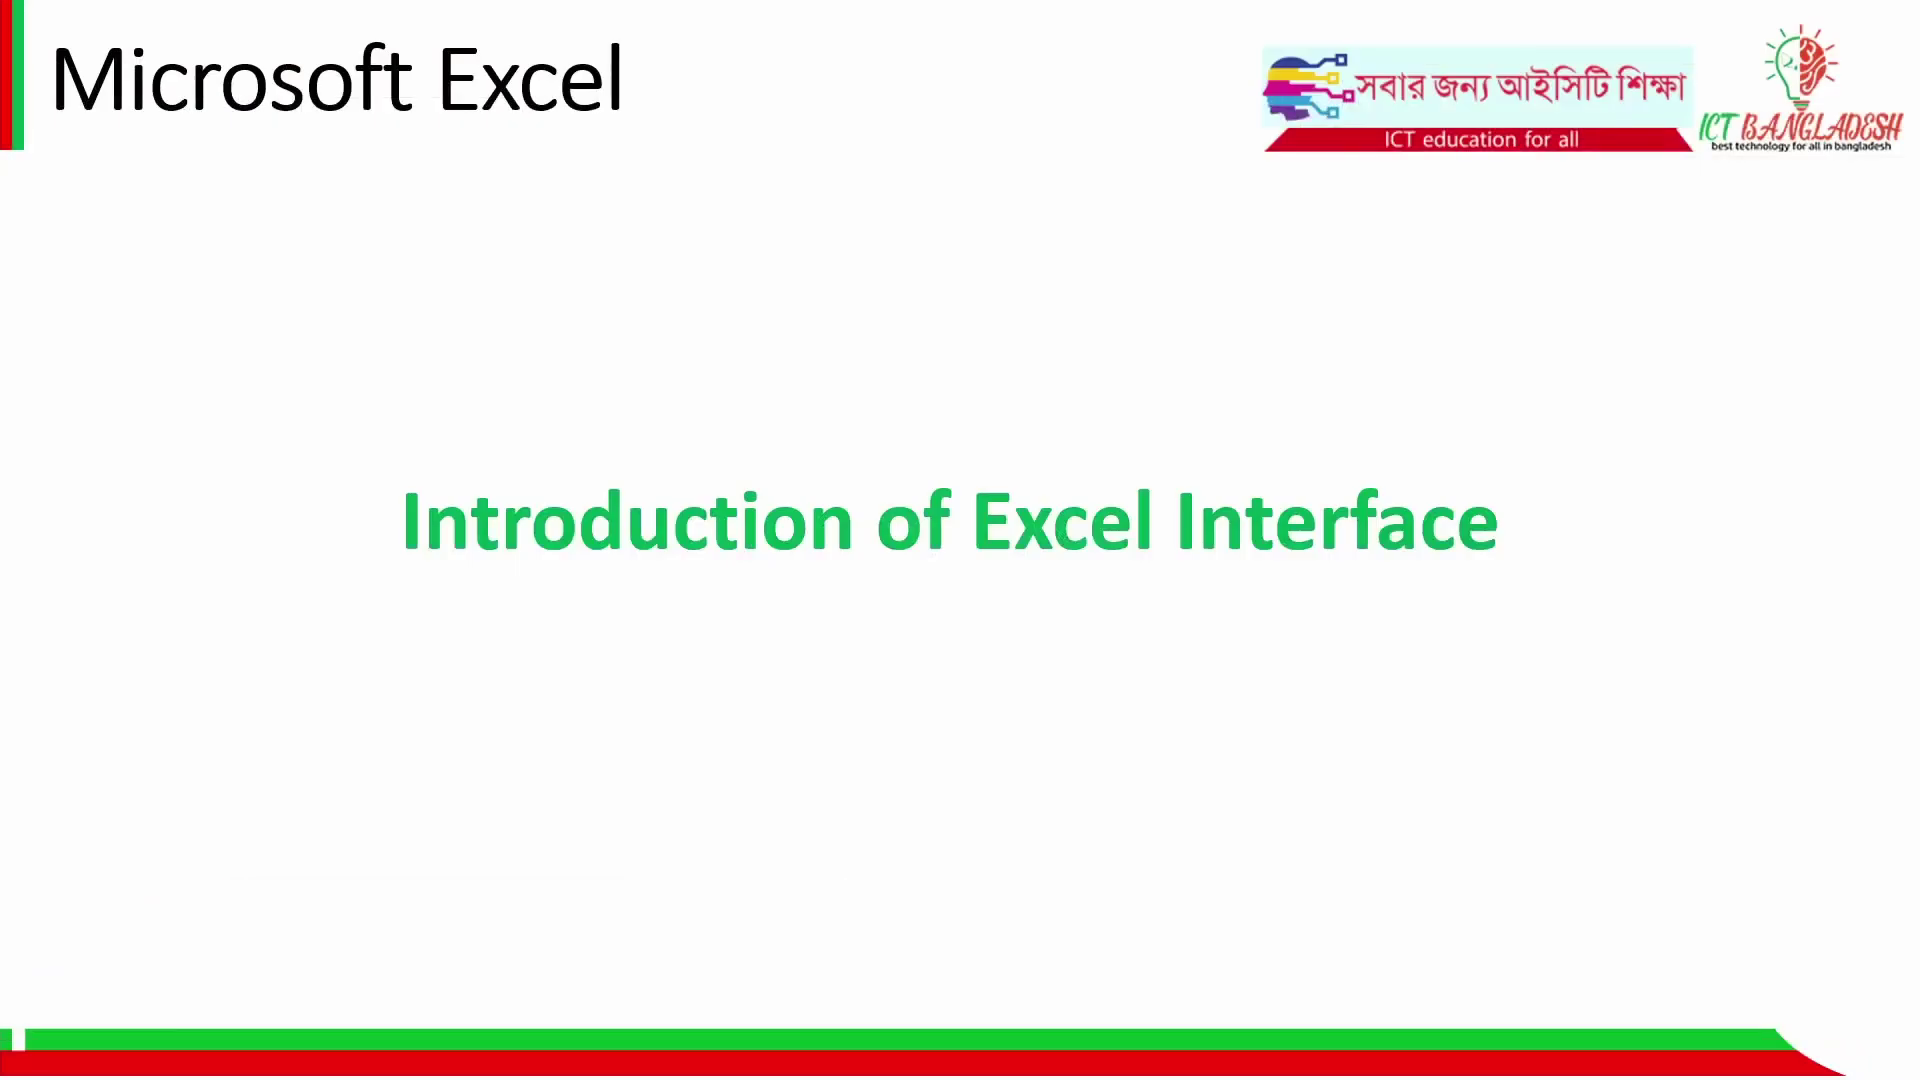
pyautogui.click(876, 526)
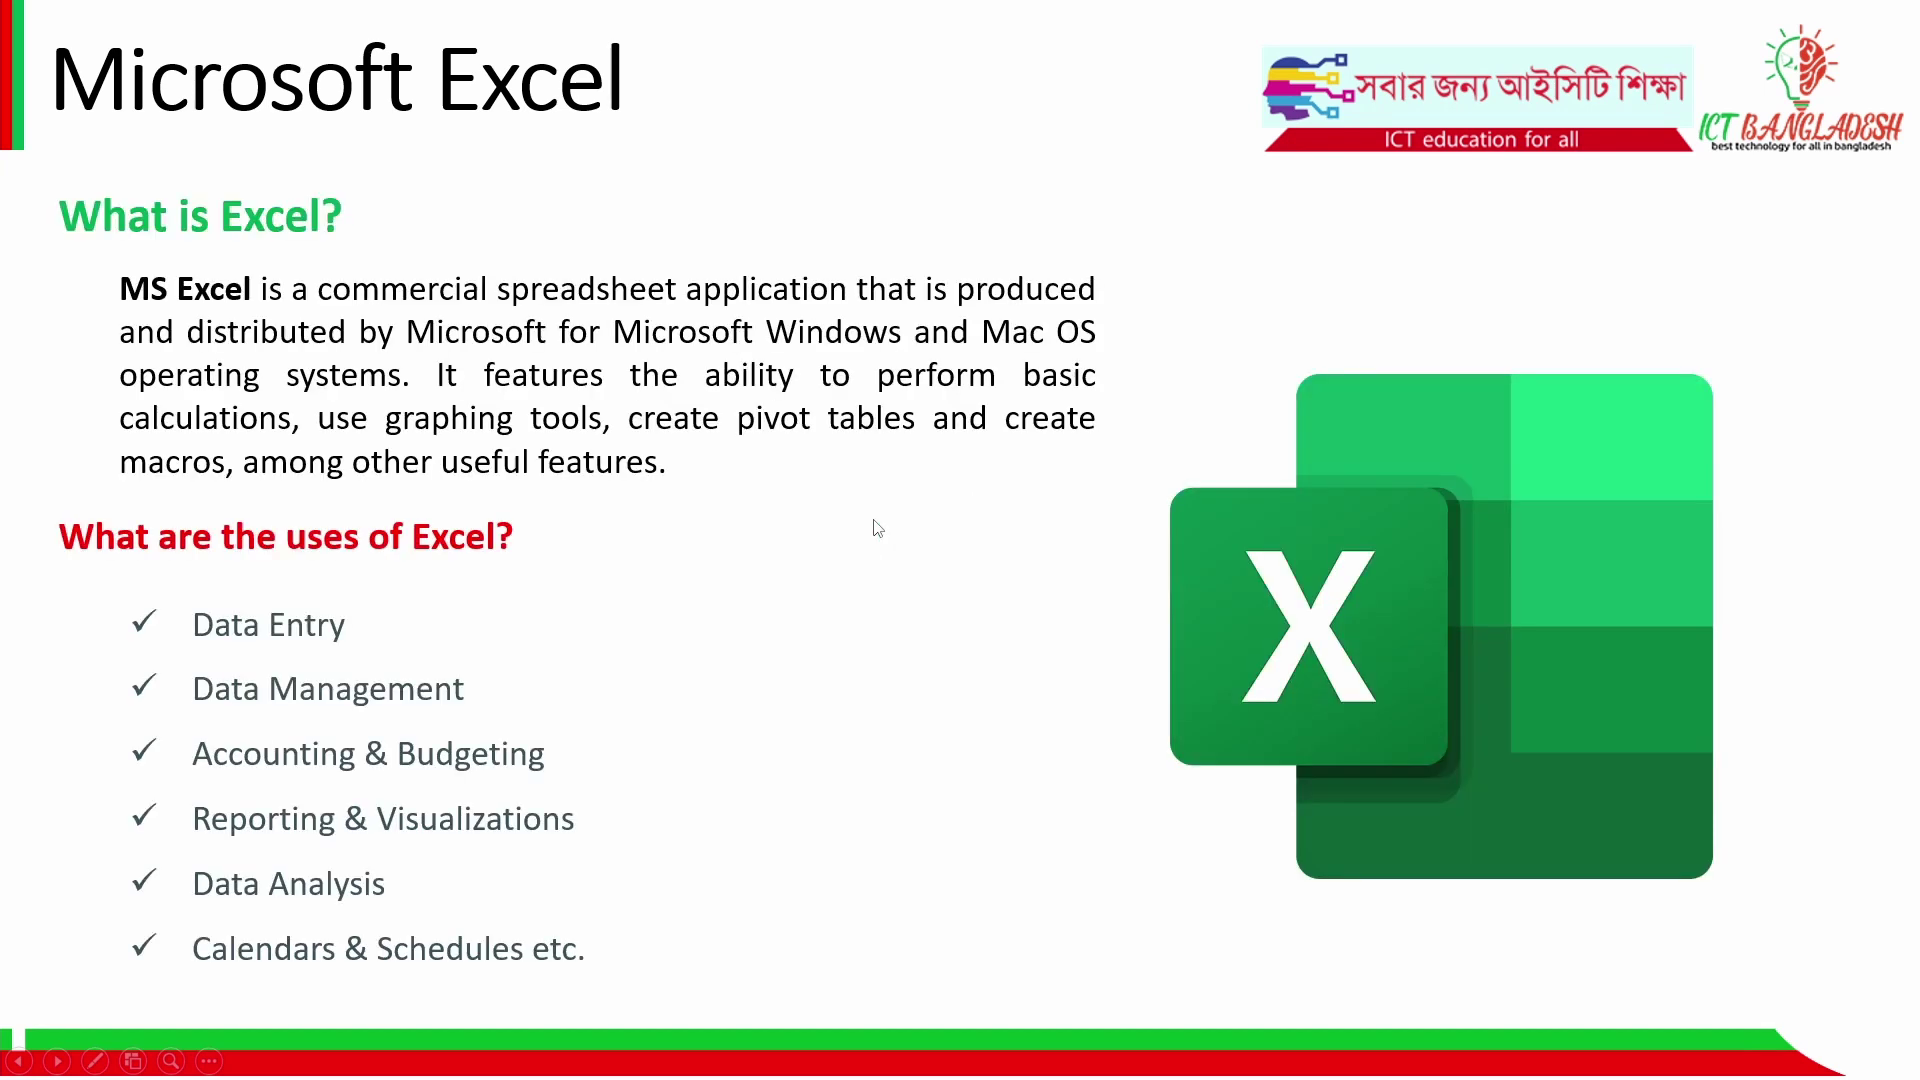